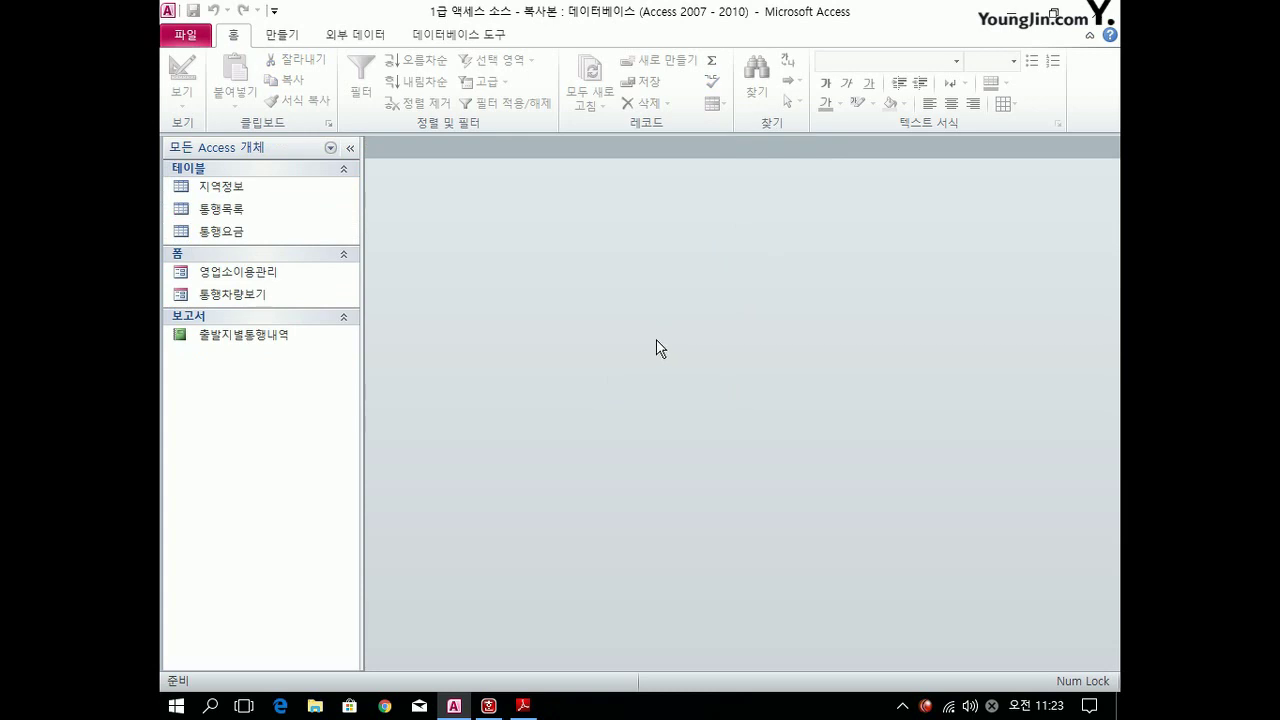
Open the 통행목록 table in design view and insert a blank field row above 입구ID.
{"action": "right_click", "coordinate": [279, 211]}
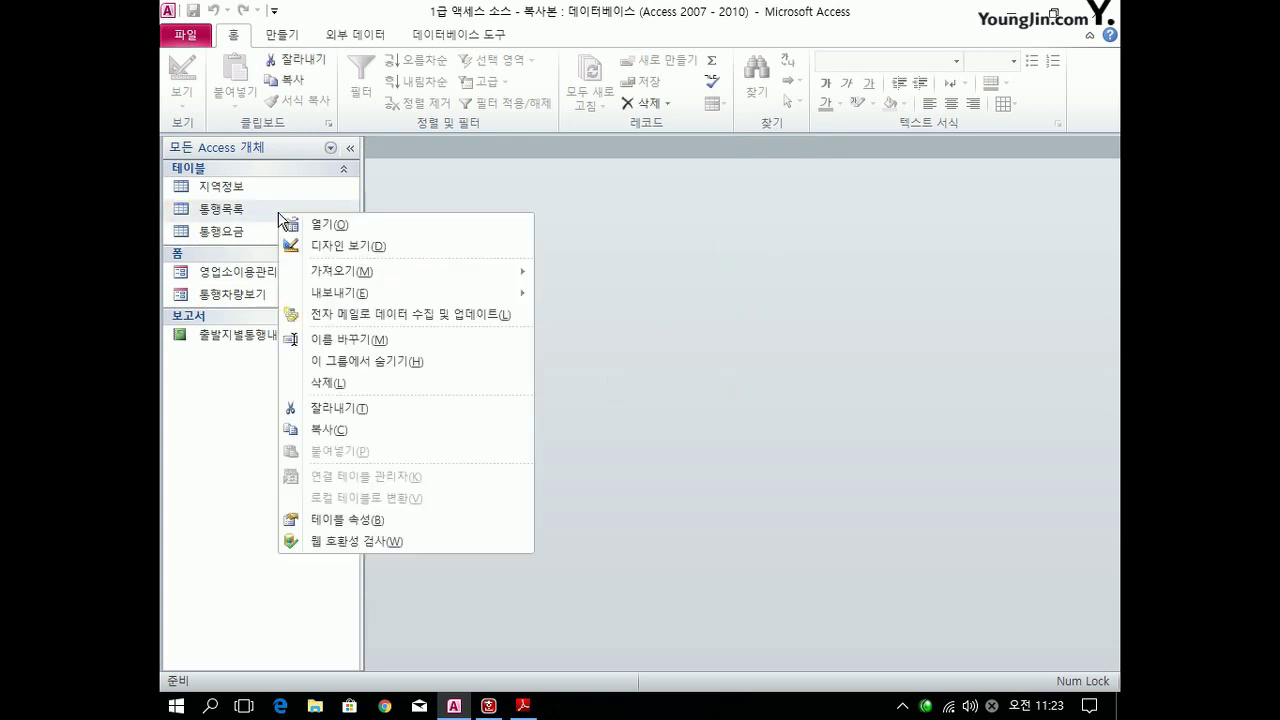
{"action": "left_click", "coordinate": [332, 245]}
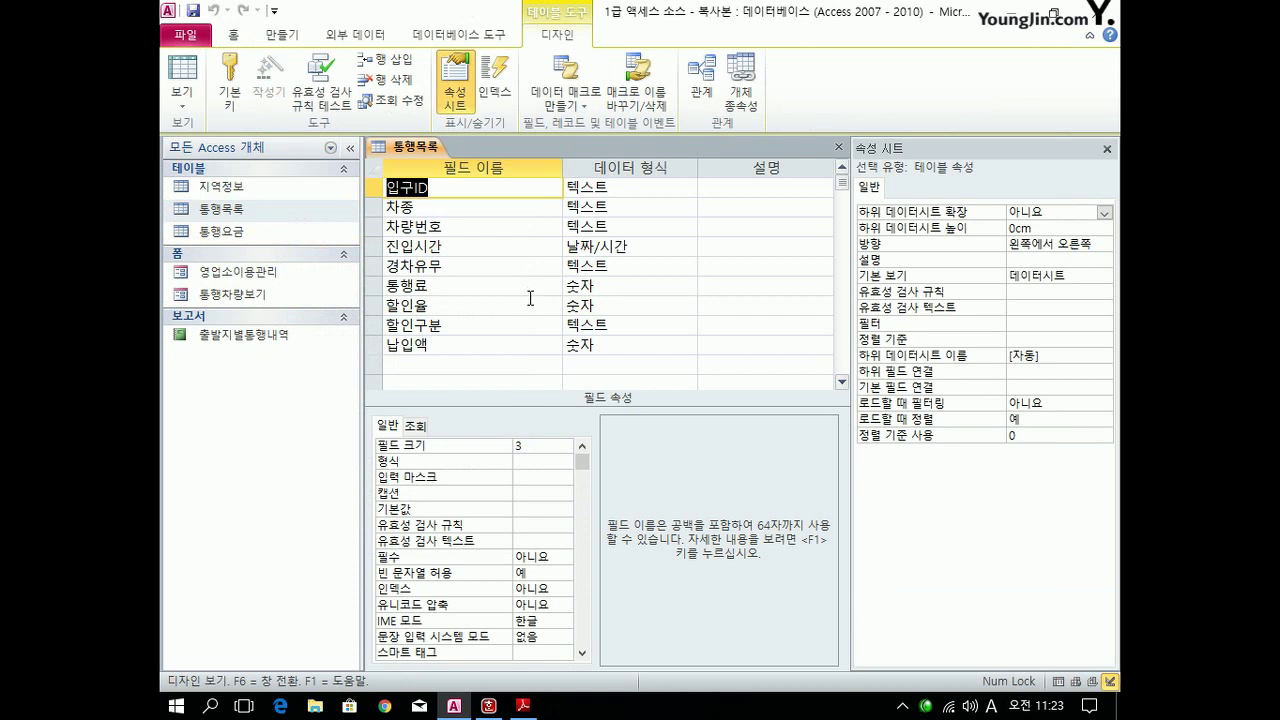
{"action": "left_click", "coordinate": [374, 192]}
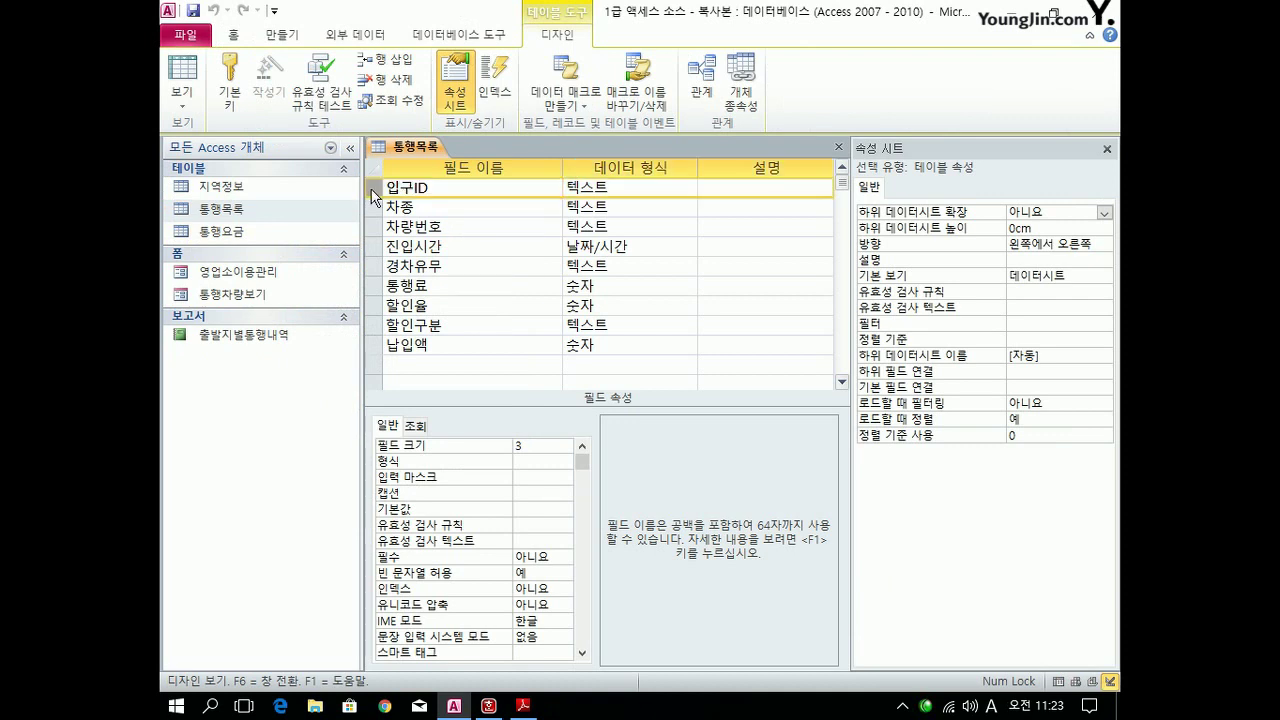
{"action": "right_click", "coordinate": [374, 193]}
{"action": "left_click", "coordinate": [437, 293]}
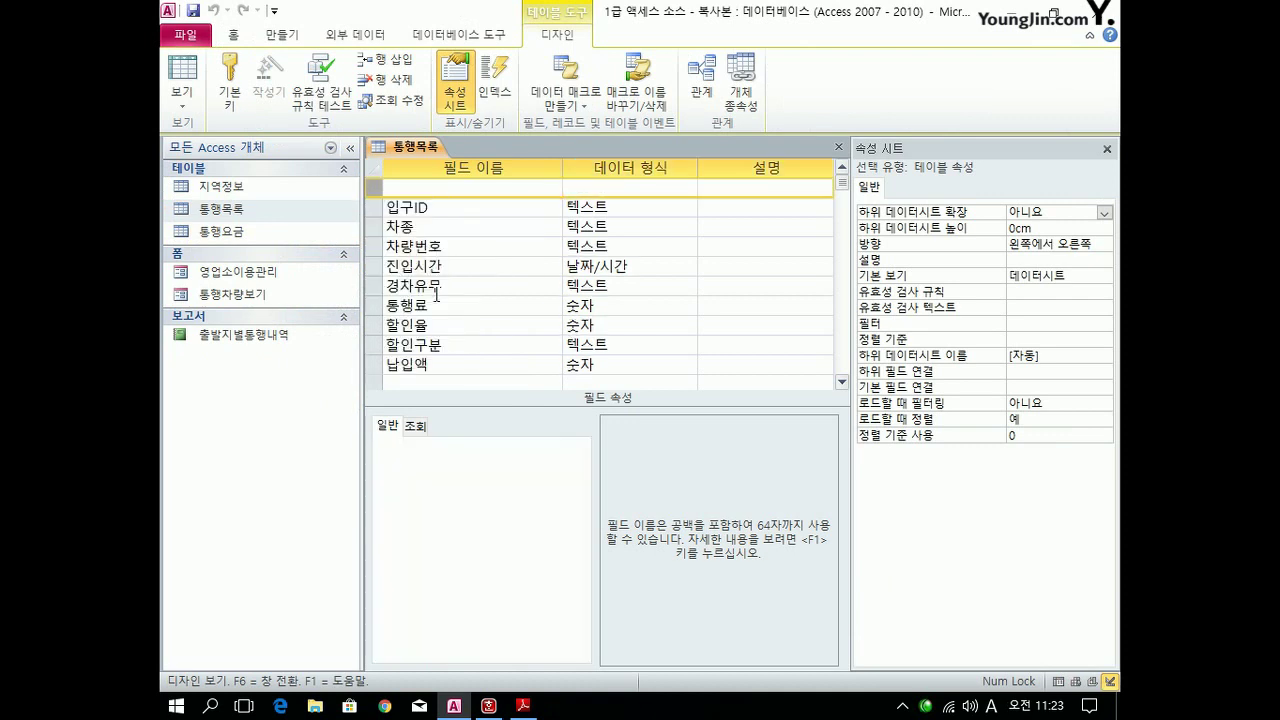
Define the new first field as 통행번호 with data type 일련 번호 and make it the primary key.
{"action": "left_click", "coordinate": [424, 190]}
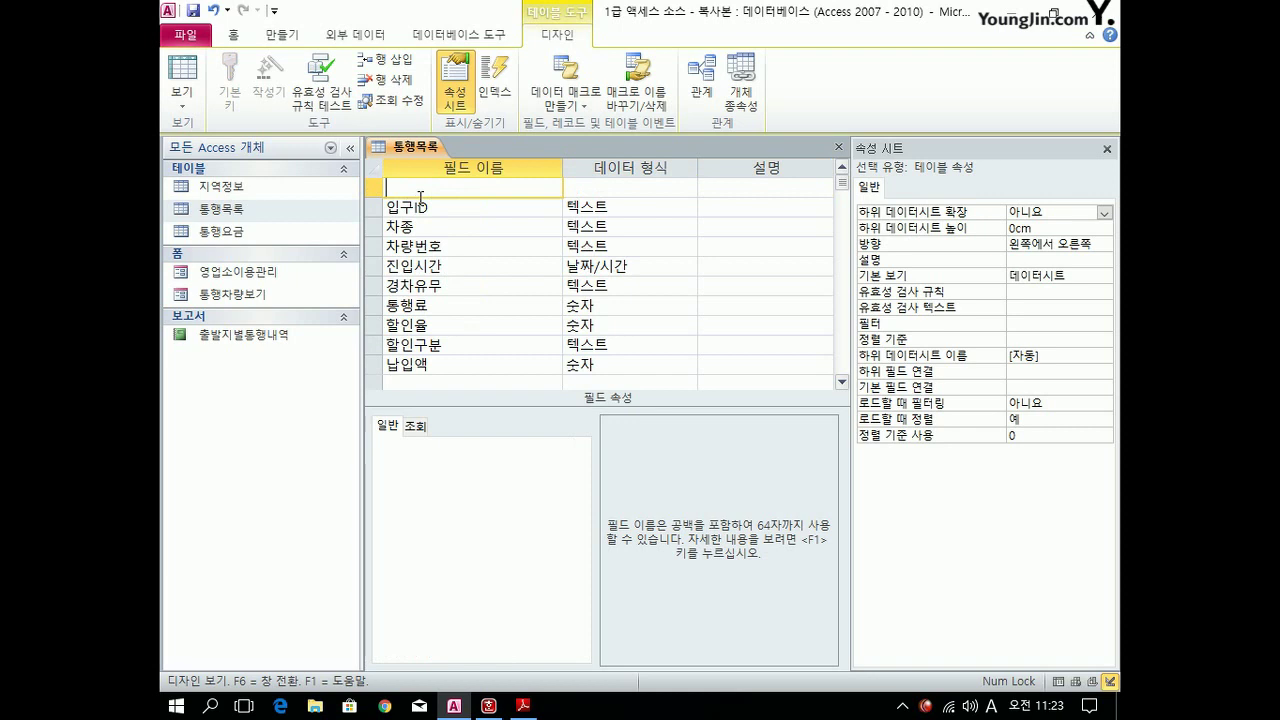
{"action": "type", "text": "통행번호"}
{"action": "left_click", "coordinate": [610, 188]}
{"action": "left_click", "coordinate": [688, 187]}
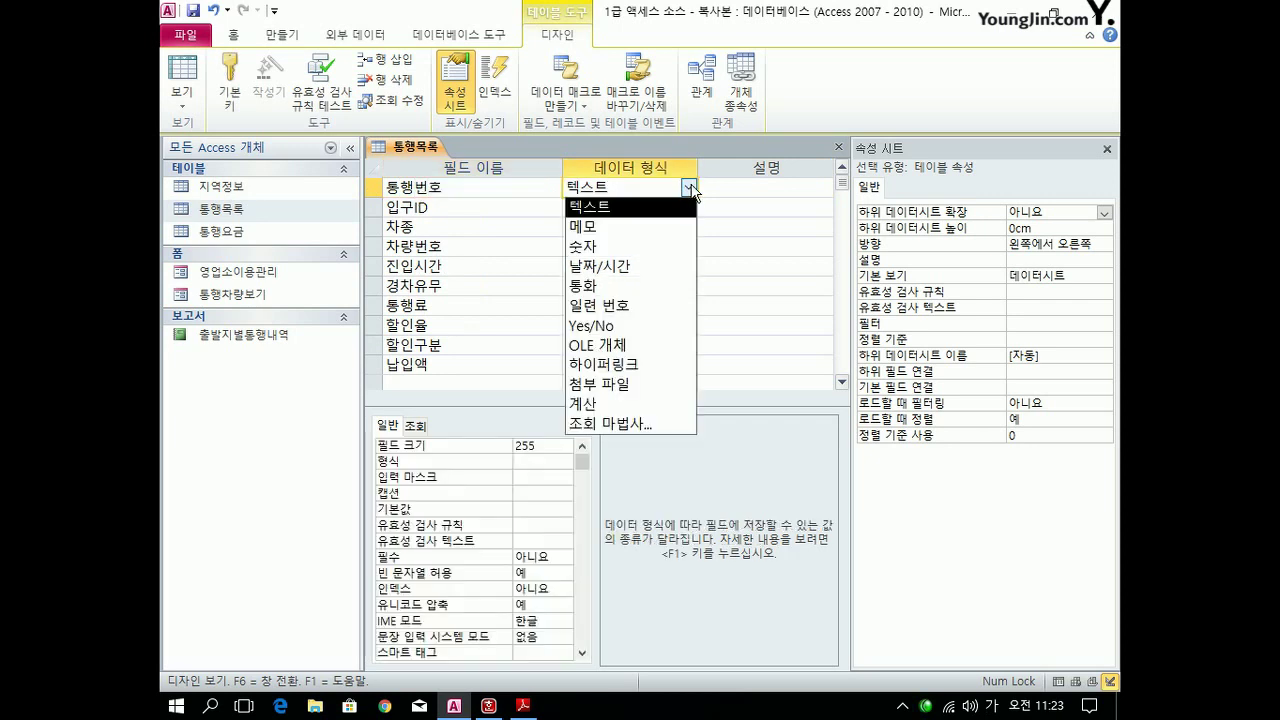
{"action": "left_click", "coordinate": [639, 303]}
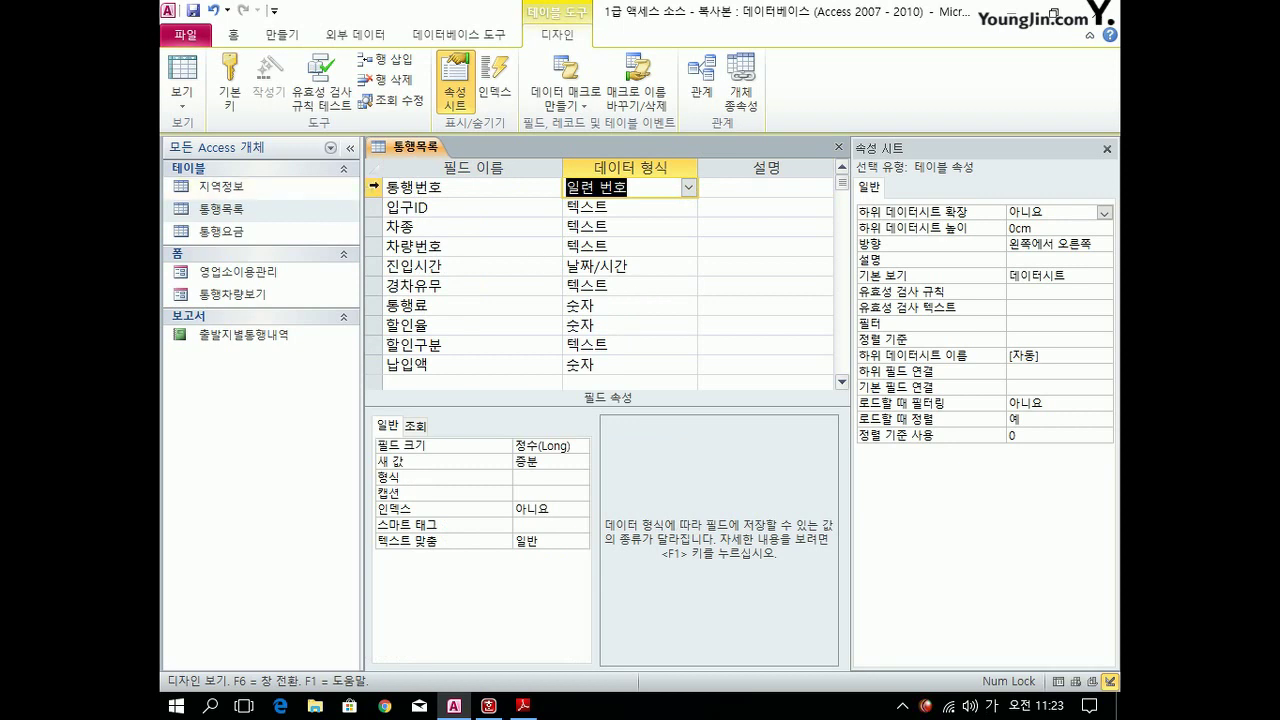
{"action": "right_click", "coordinate": [374, 187]}
{"action": "left_click", "coordinate": [420, 197]}
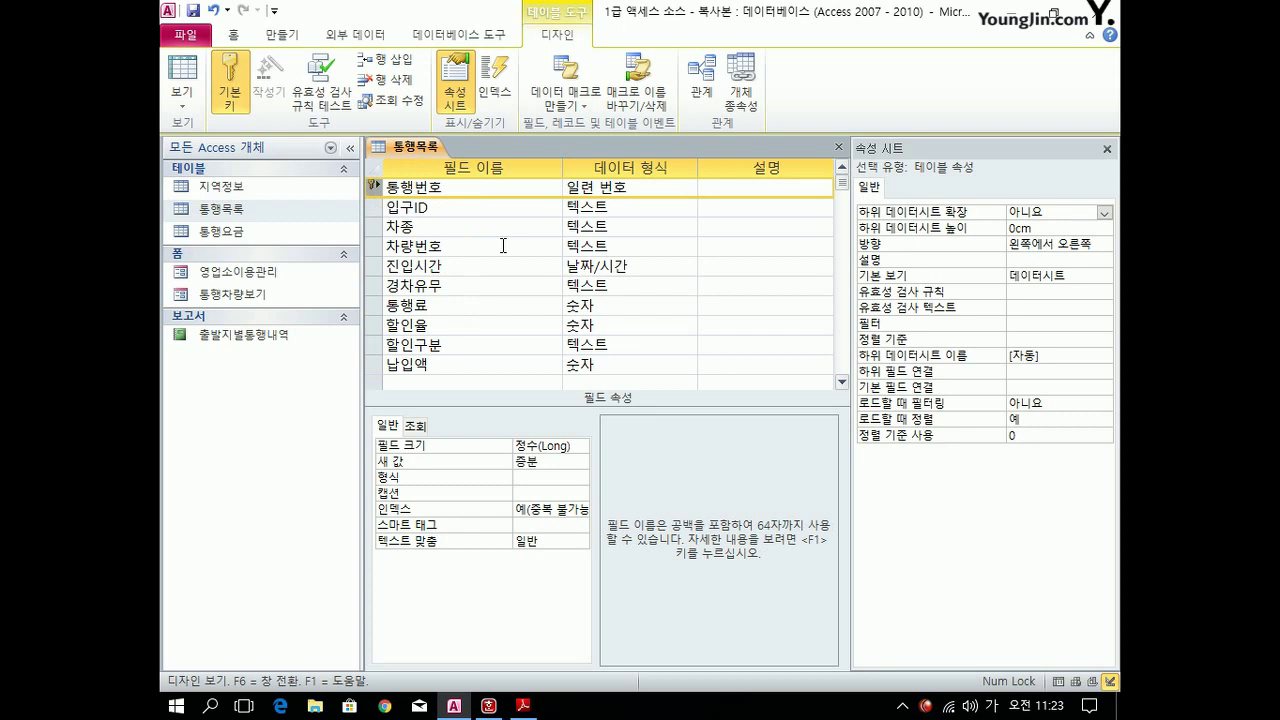
Set the input mask of the 차량번호 field to 00L0000.
{"action": "left_click", "coordinate": [377, 247]}
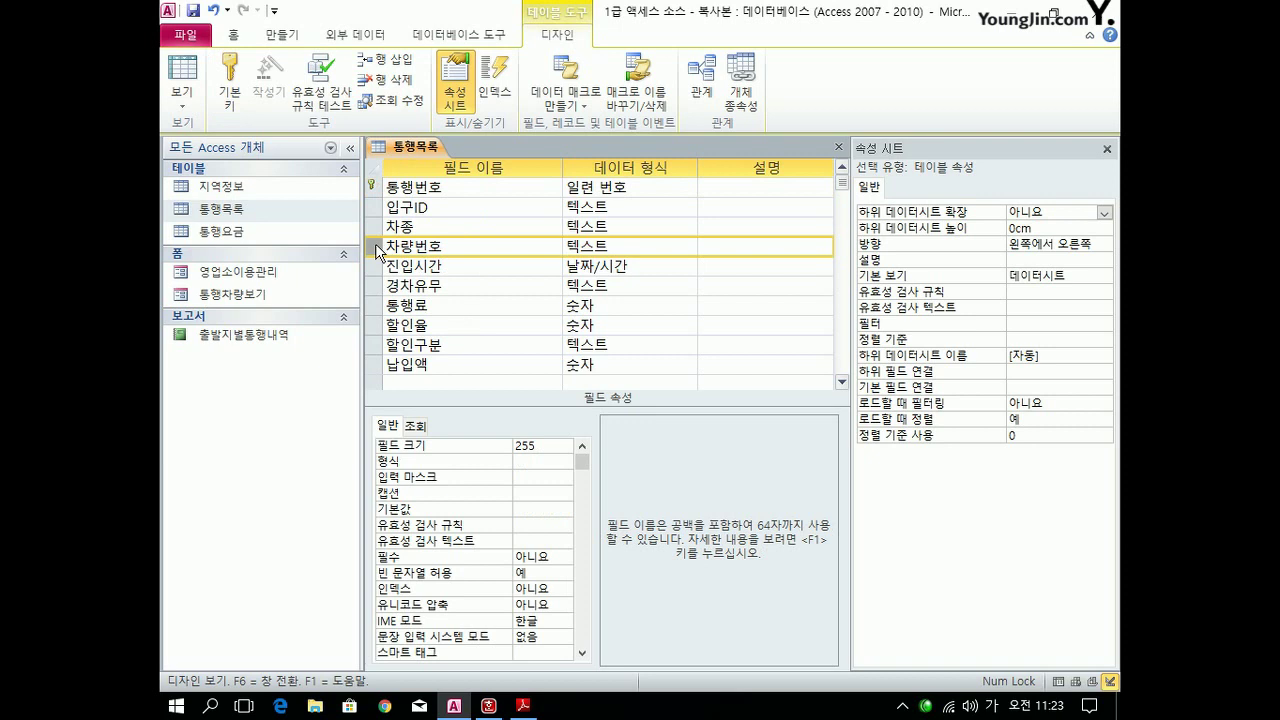
{"action": "left_click", "coordinate": [522, 477]}
{"action": "right_click", "coordinate": [524, 478]}
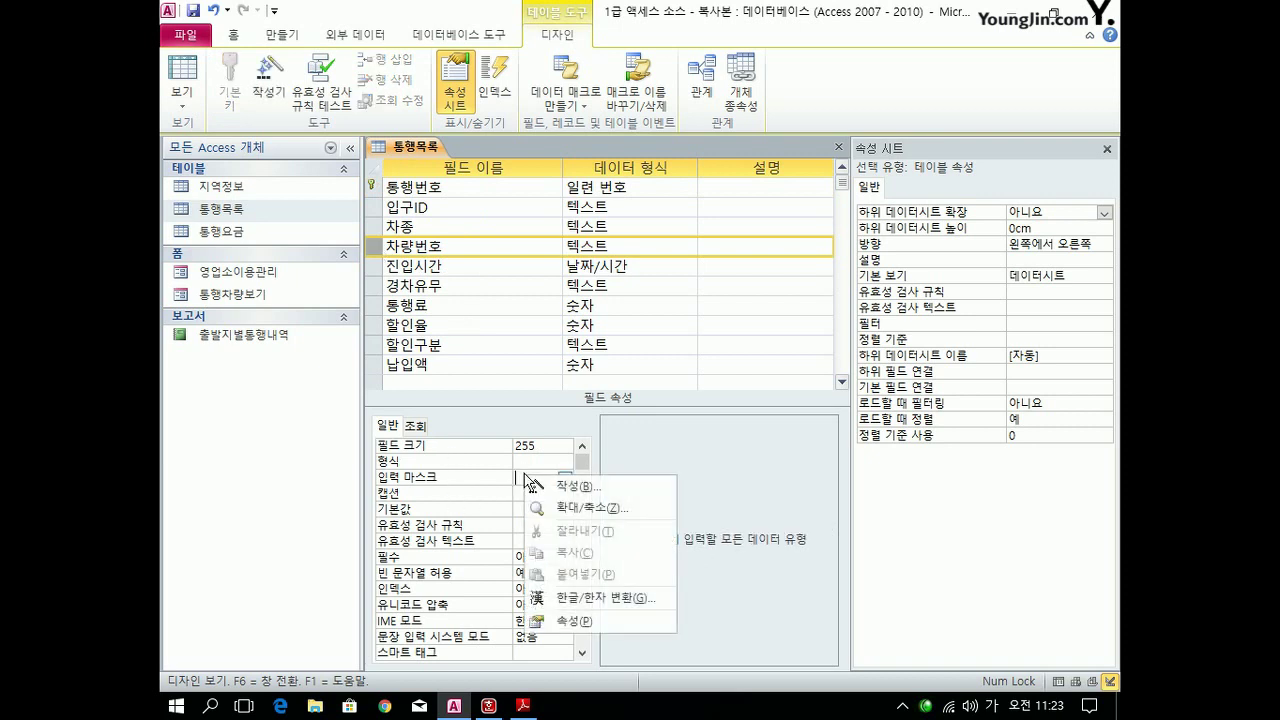
{"action": "left_click", "coordinate": [580, 508]}
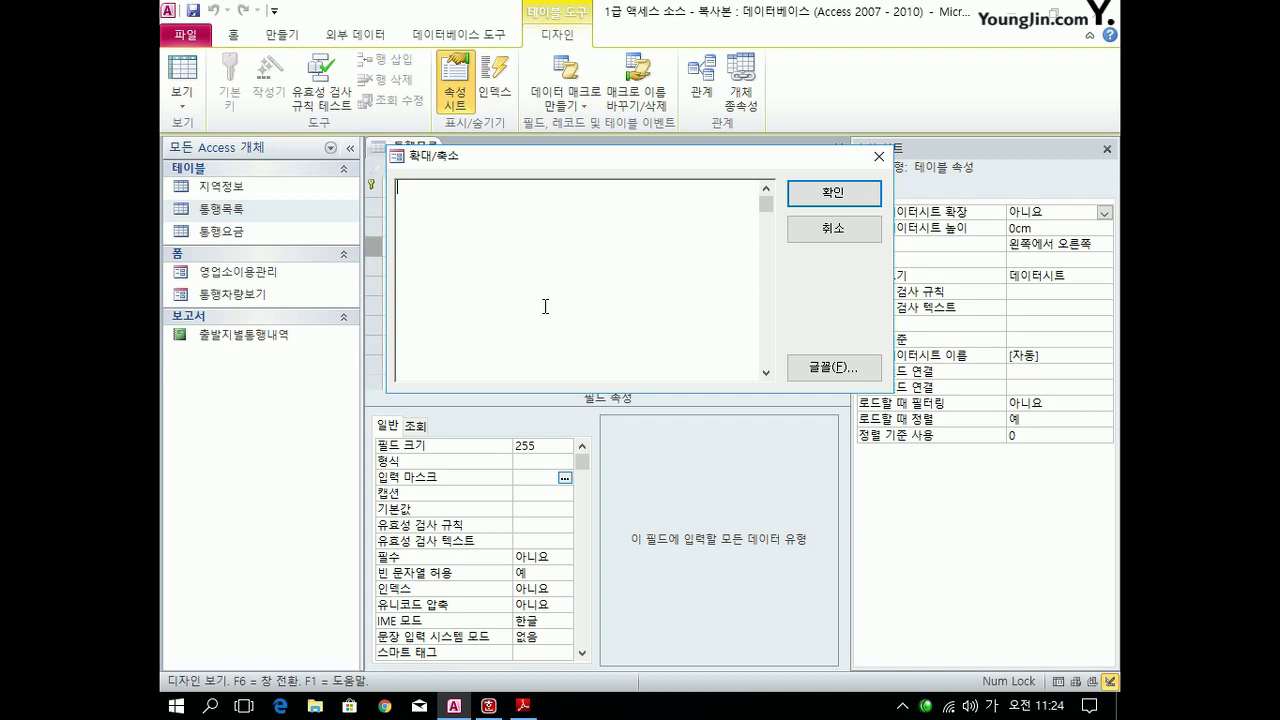
{"action": "type", "text": "00"}
{"action": "key", "text": "Hangul"}
{"action": "type", "text": "L0000"}
{"action": "left_click", "coordinate": [818, 198]}
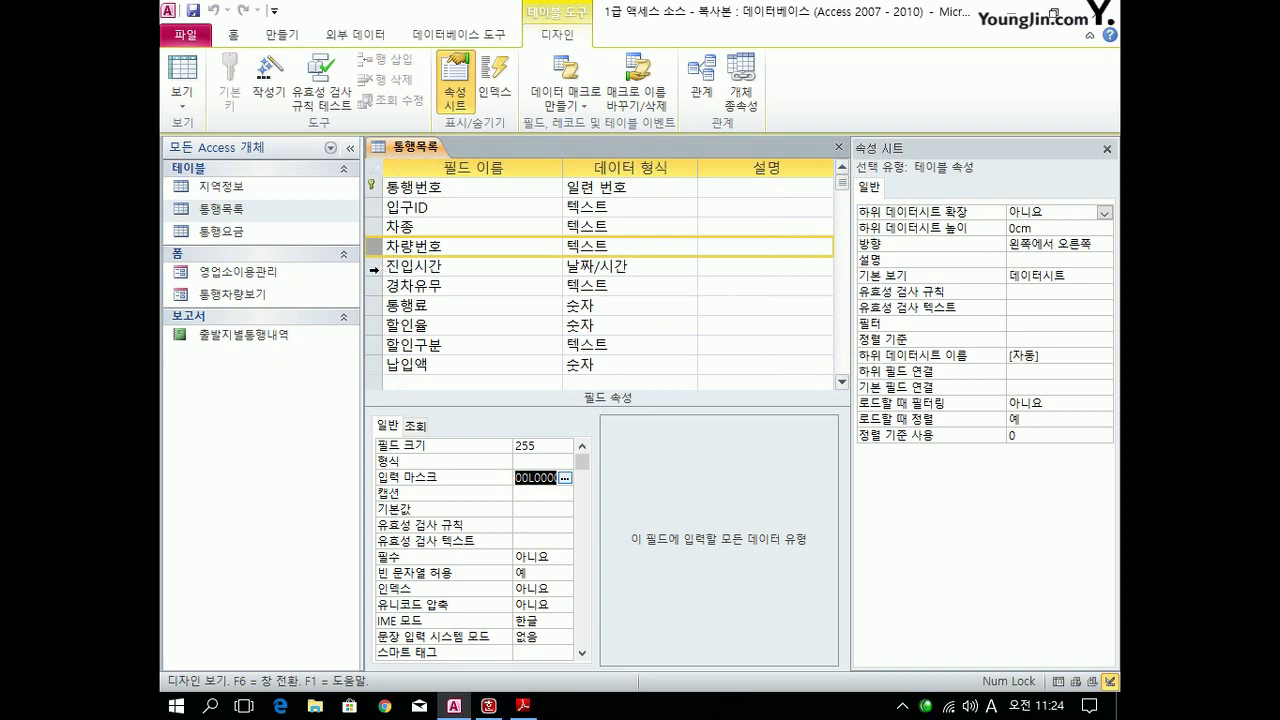
Set the default value of the 진입시간 field to now().
{"action": "left_click", "coordinate": [375, 270]}
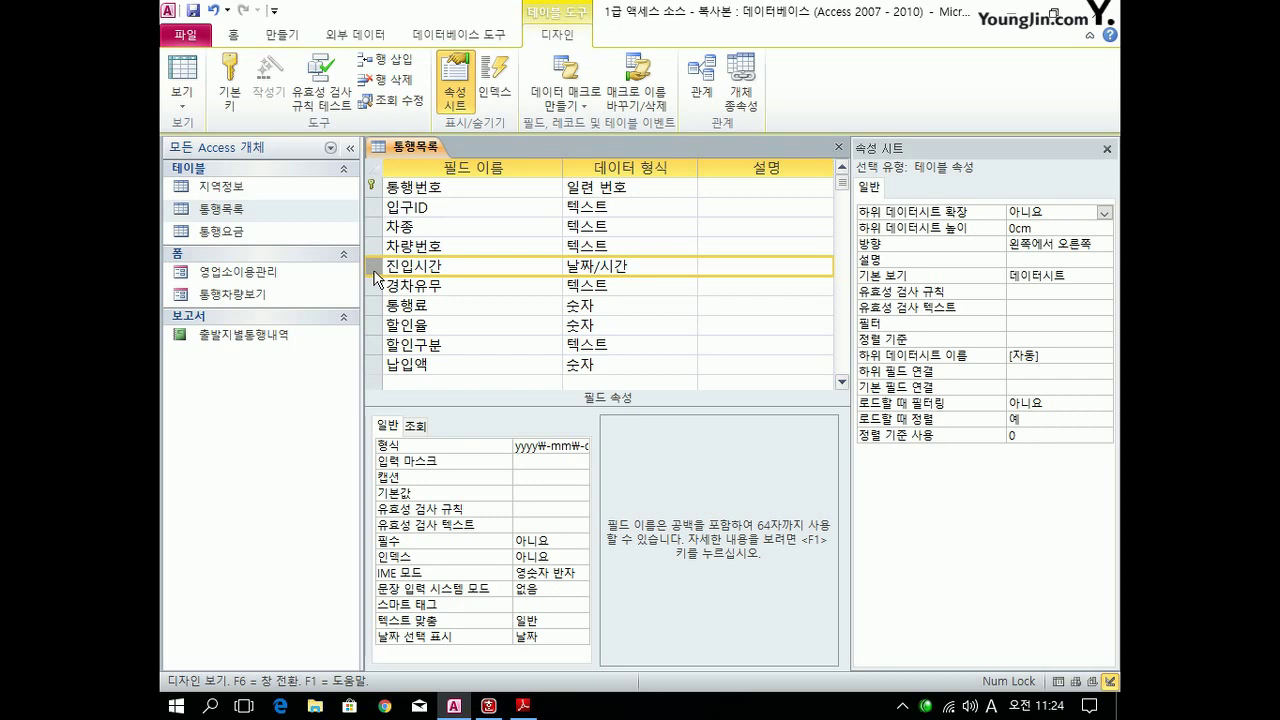
{"action": "left_click", "coordinate": [549, 492]}
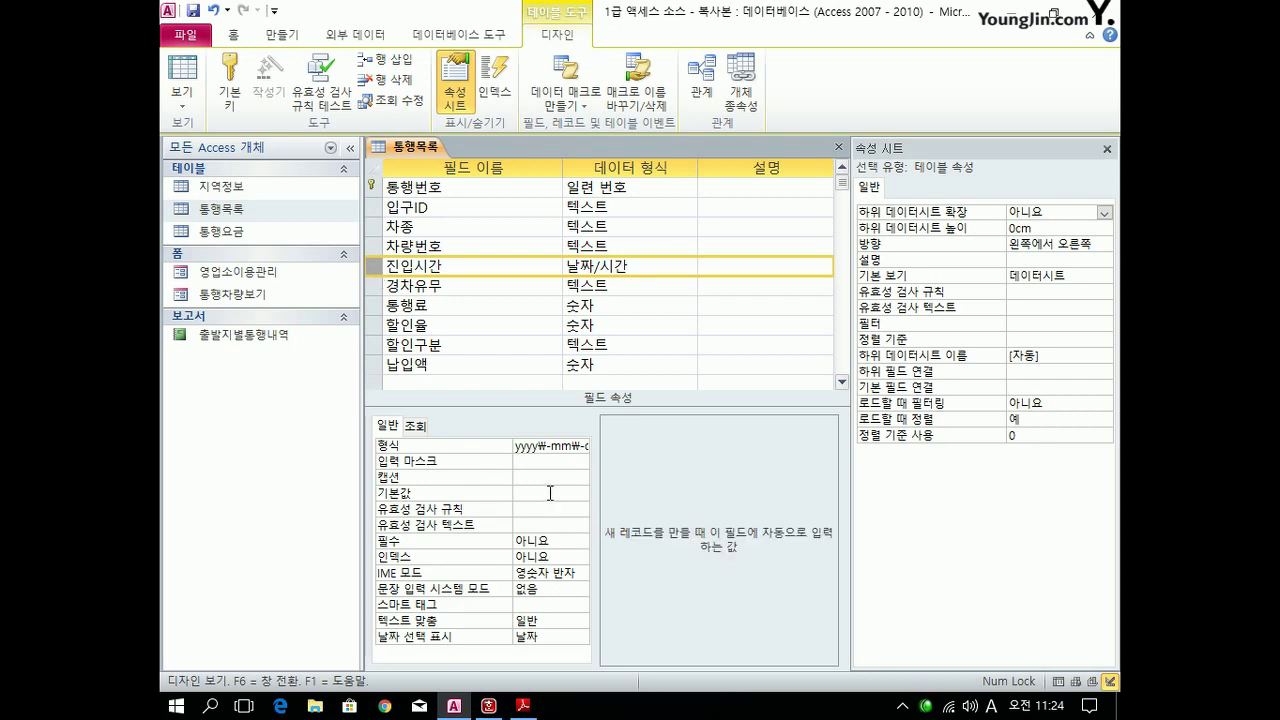
{"action": "type", "text": "now()"}
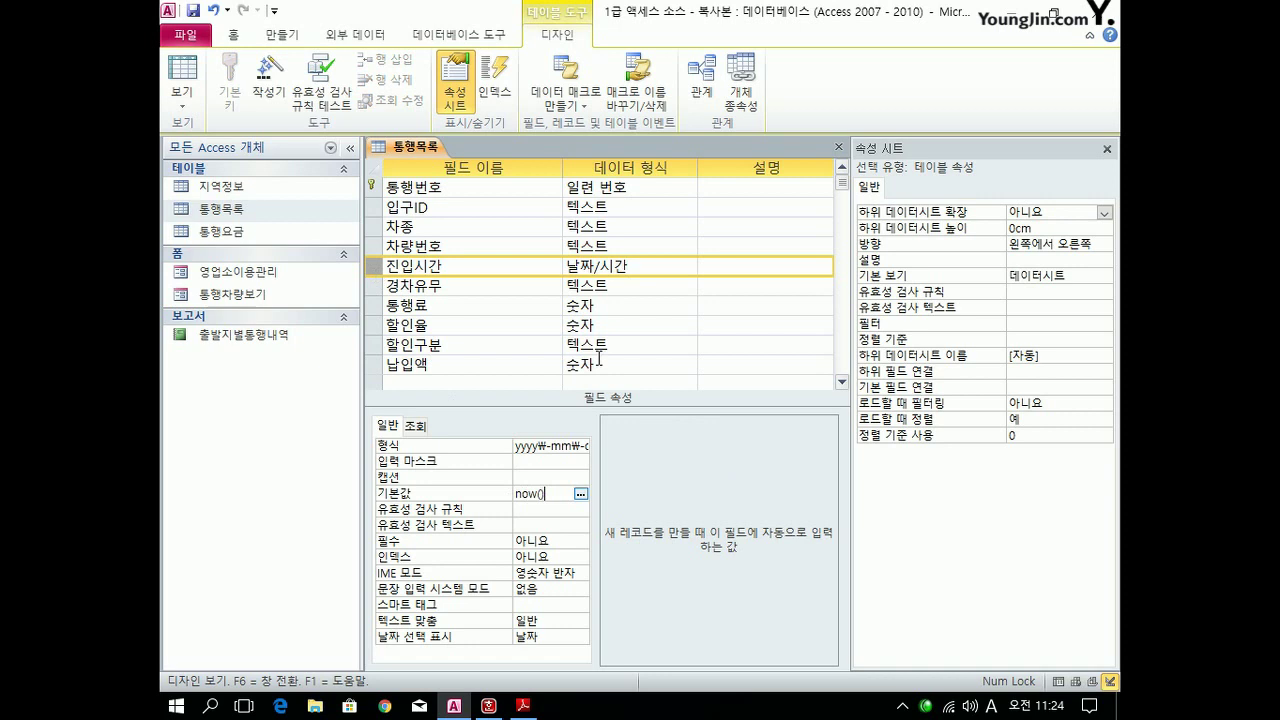
Change the data type of the 경차유무 field to Yes/No.
{"action": "left_click", "coordinate": [380, 286]}
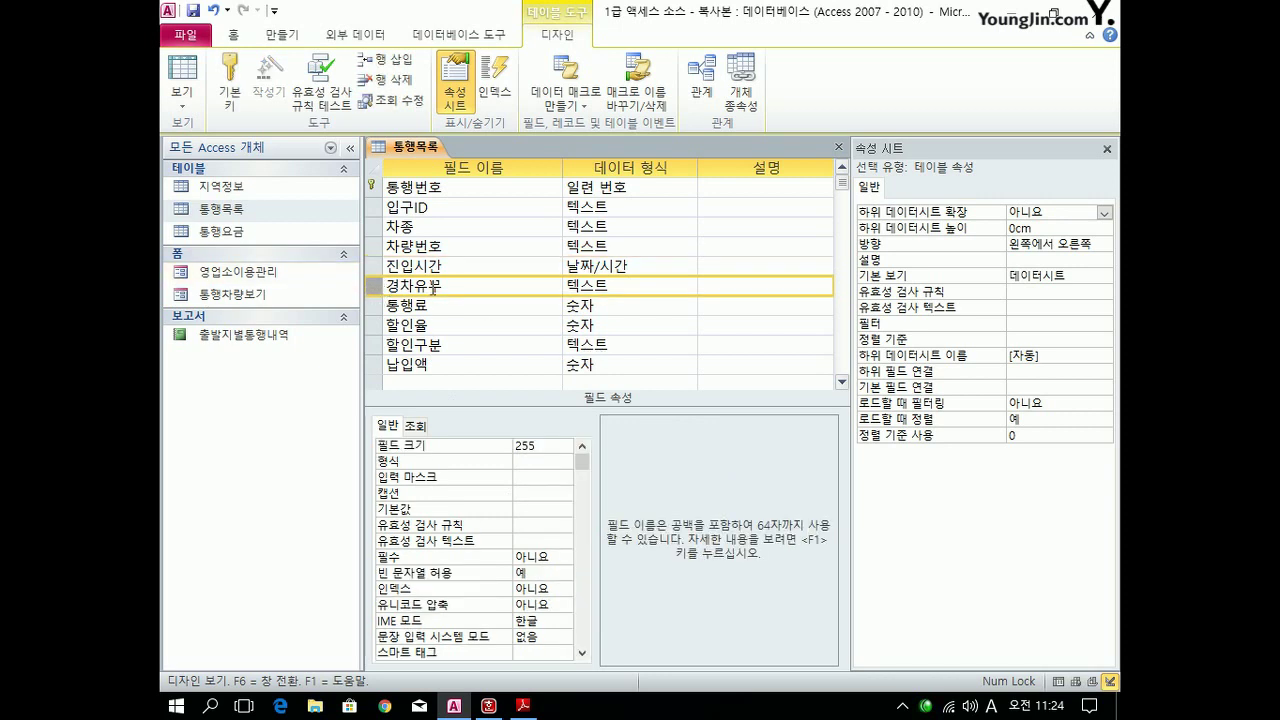
{"action": "left_click", "coordinate": [636, 286]}
{"action": "left_click", "coordinate": [689, 286]}
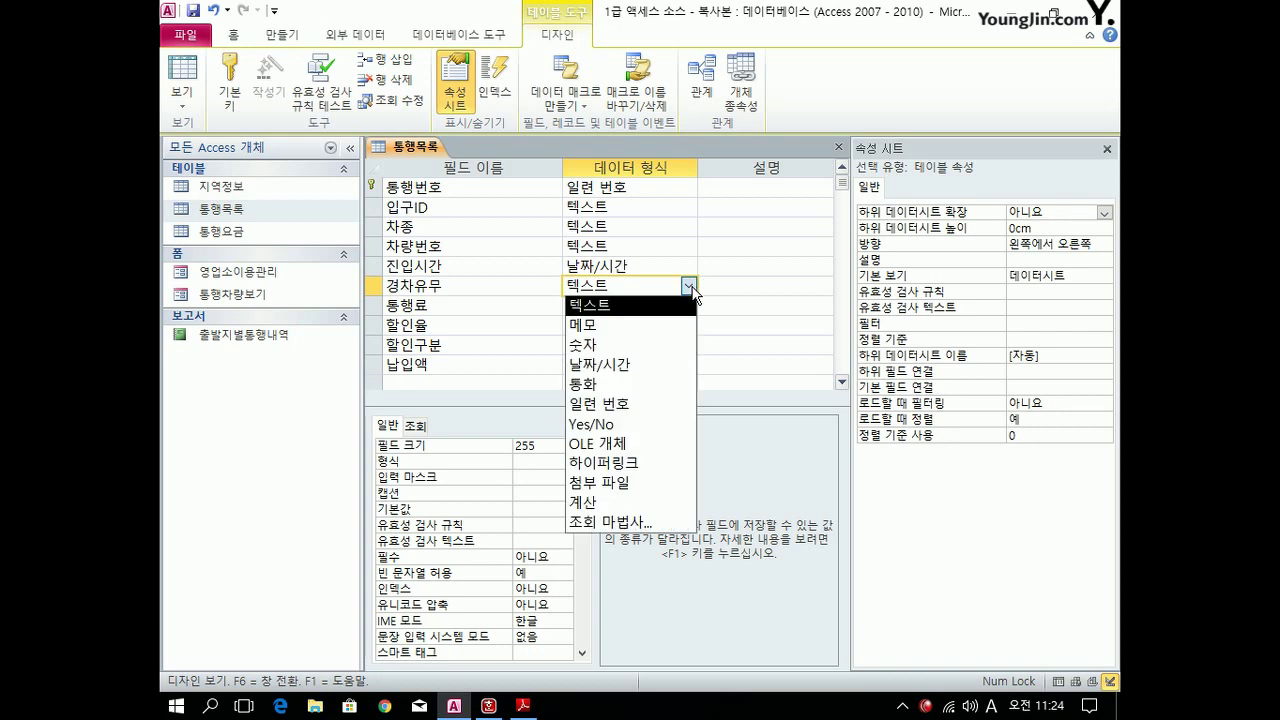
{"action": "left_click", "coordinate": [645, 424]}
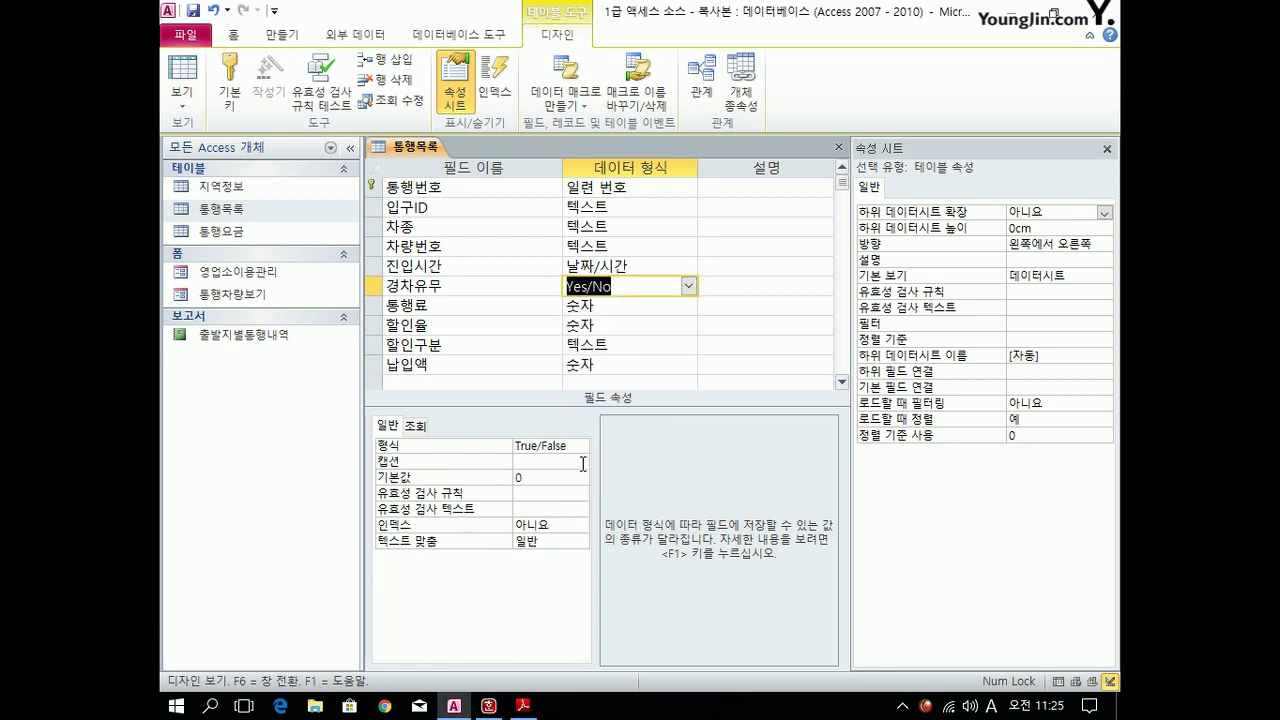
Try to give the 할인구분 field the validation rule in("경차할인","출퇴근할인",화물차심야할인").
{"action": "left_click", "coordinate": [380, 345]}
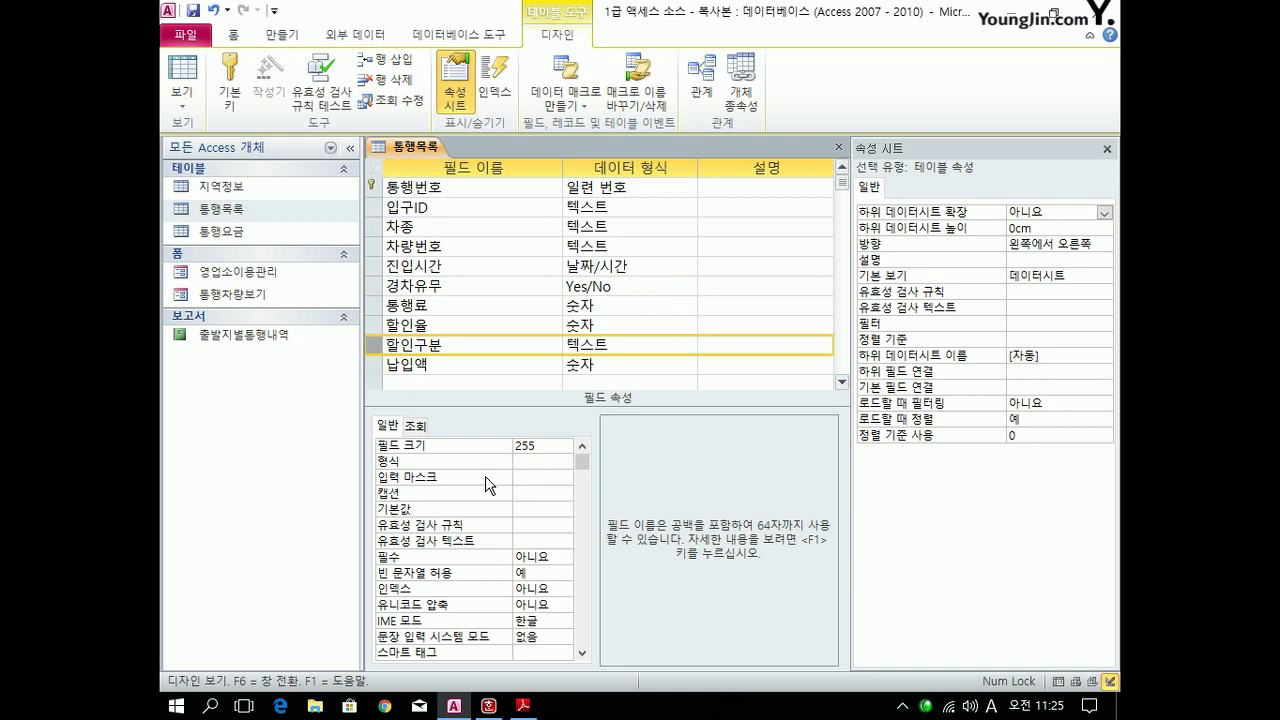
{"action": "left_click", "coordinate": [538, 526]}
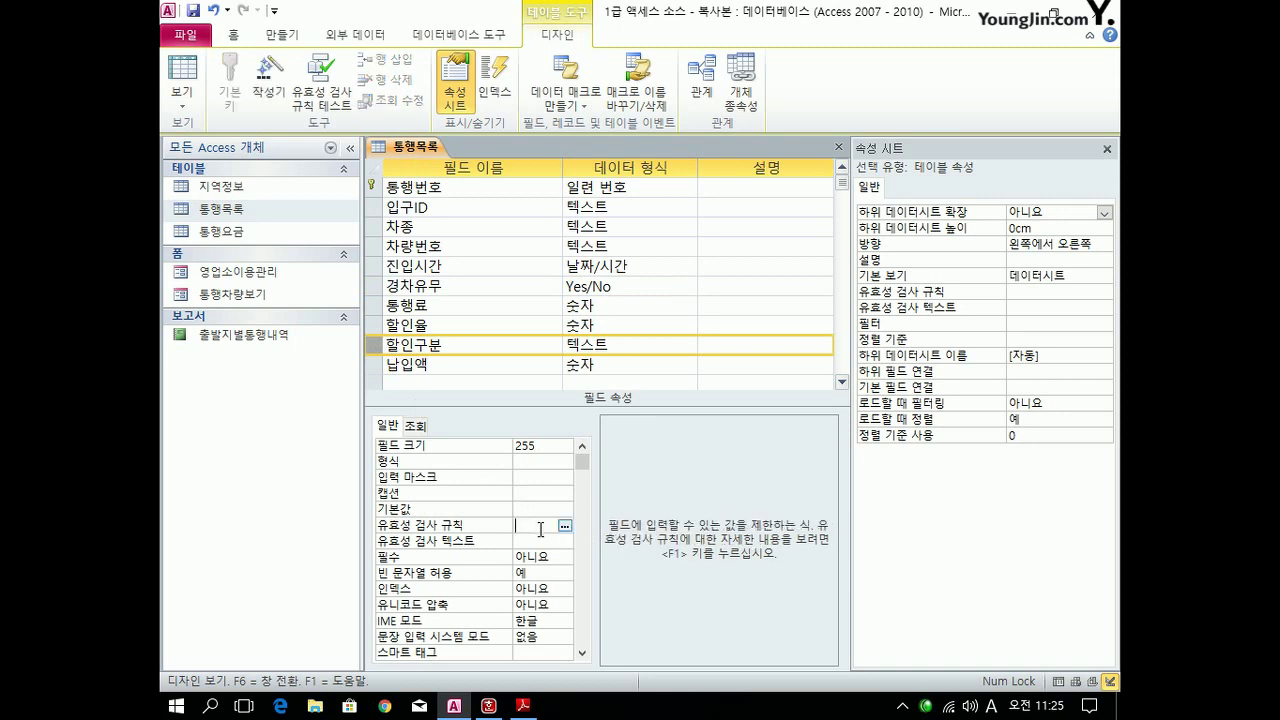
{"action": "right_click", "coordinate": [540, 531]}
{"action": "left_click", "coordinate": [600, 563]}
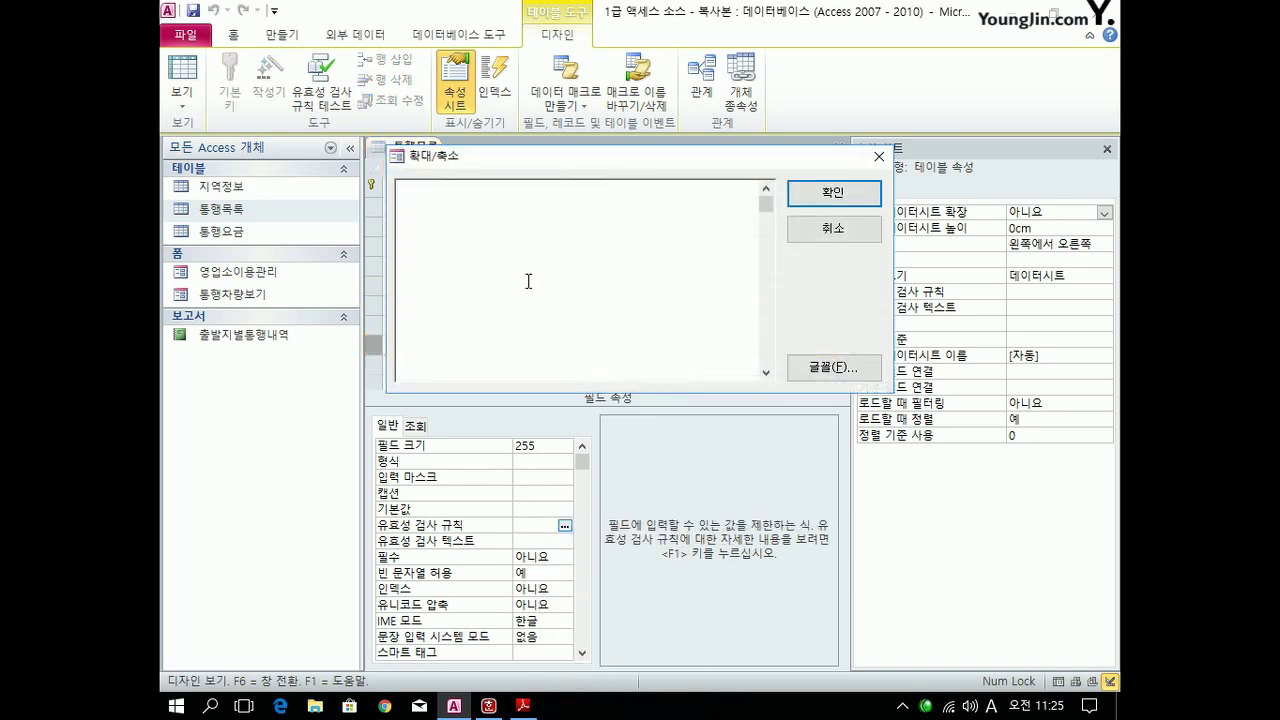
{"action": "type", "text": "in(\"경"}
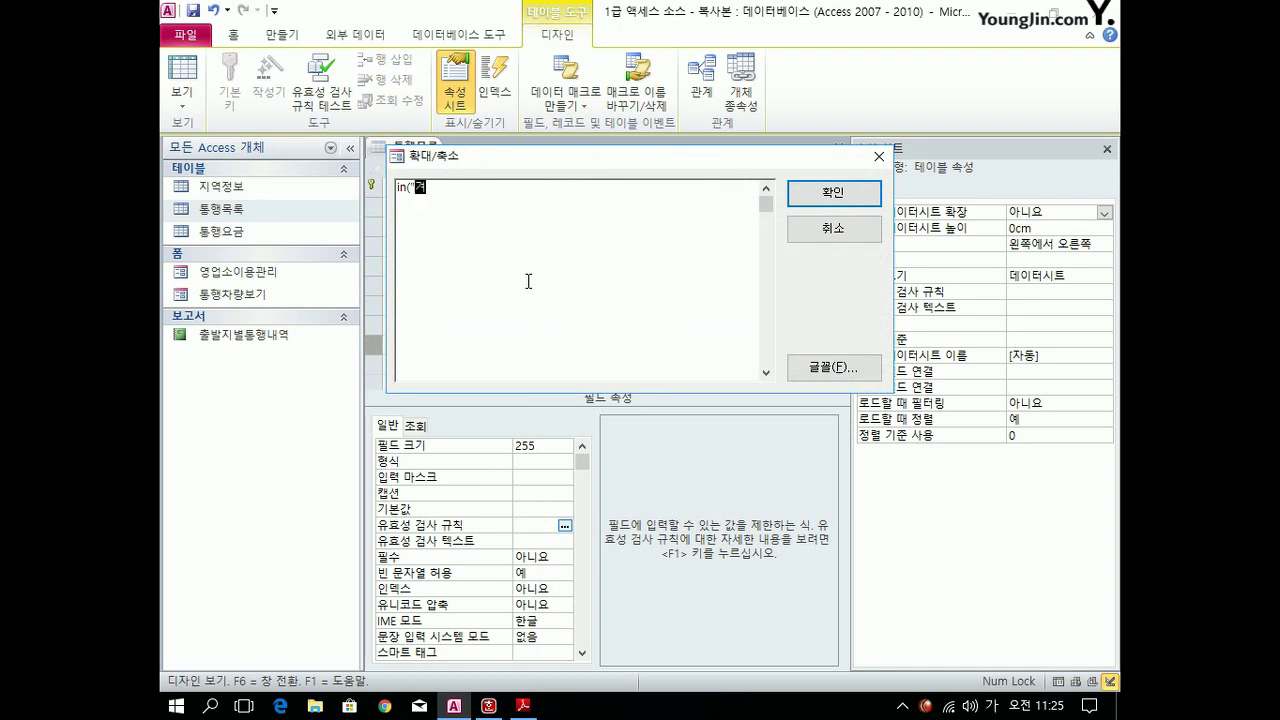
{"action": "type", "text": "차할인\",\"주퇴"}
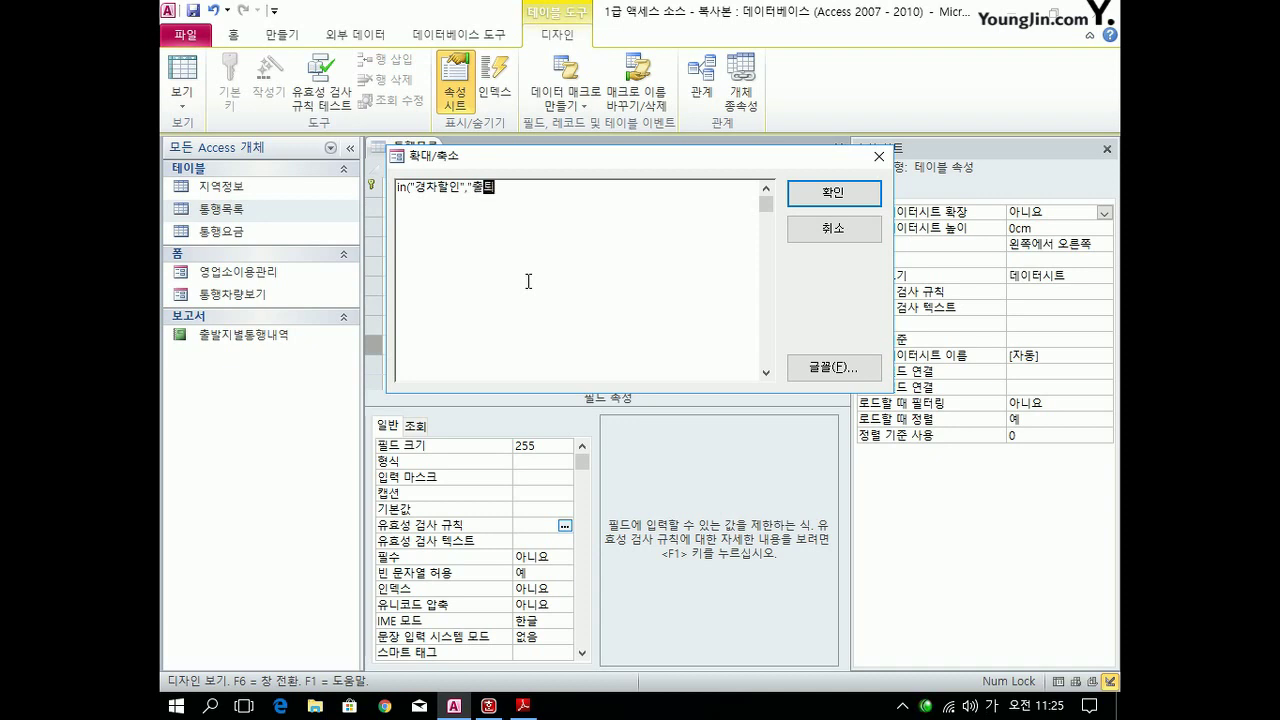
{"action": "type", "text": "근할인\","}
{"action": "type", "text": "화물차"}
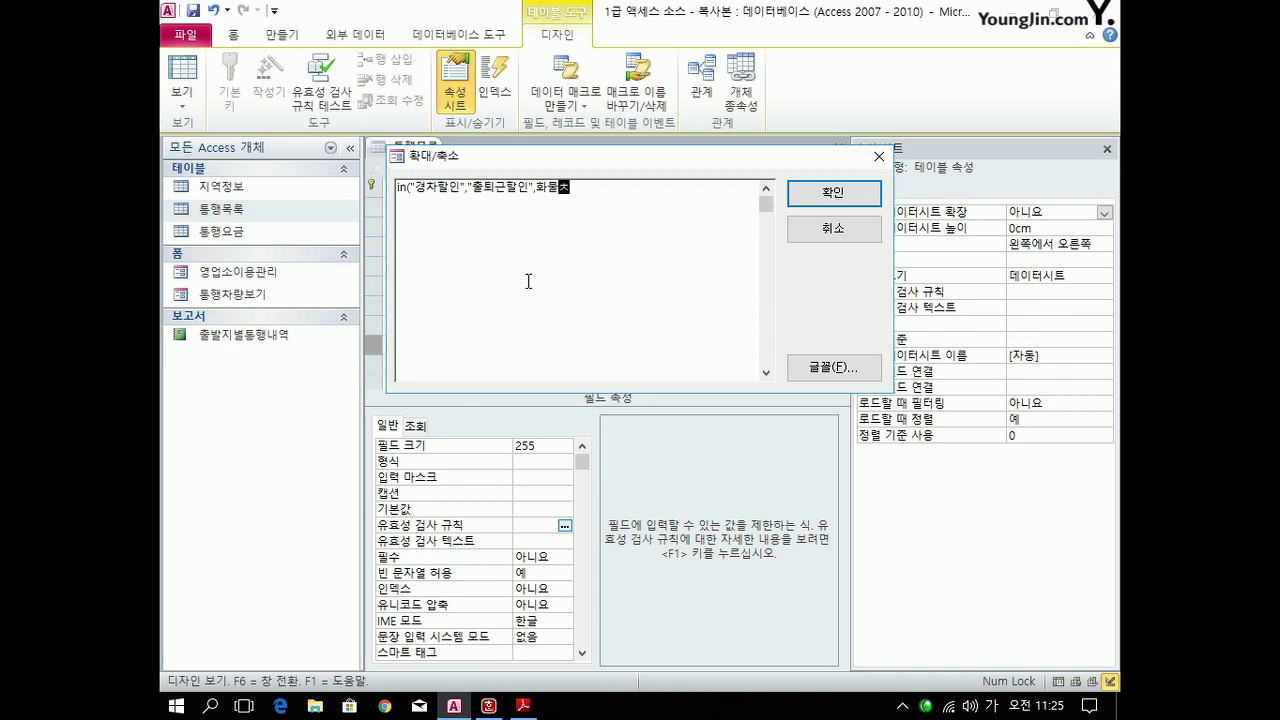
{"action": "type", "text": "심야할인\")"}
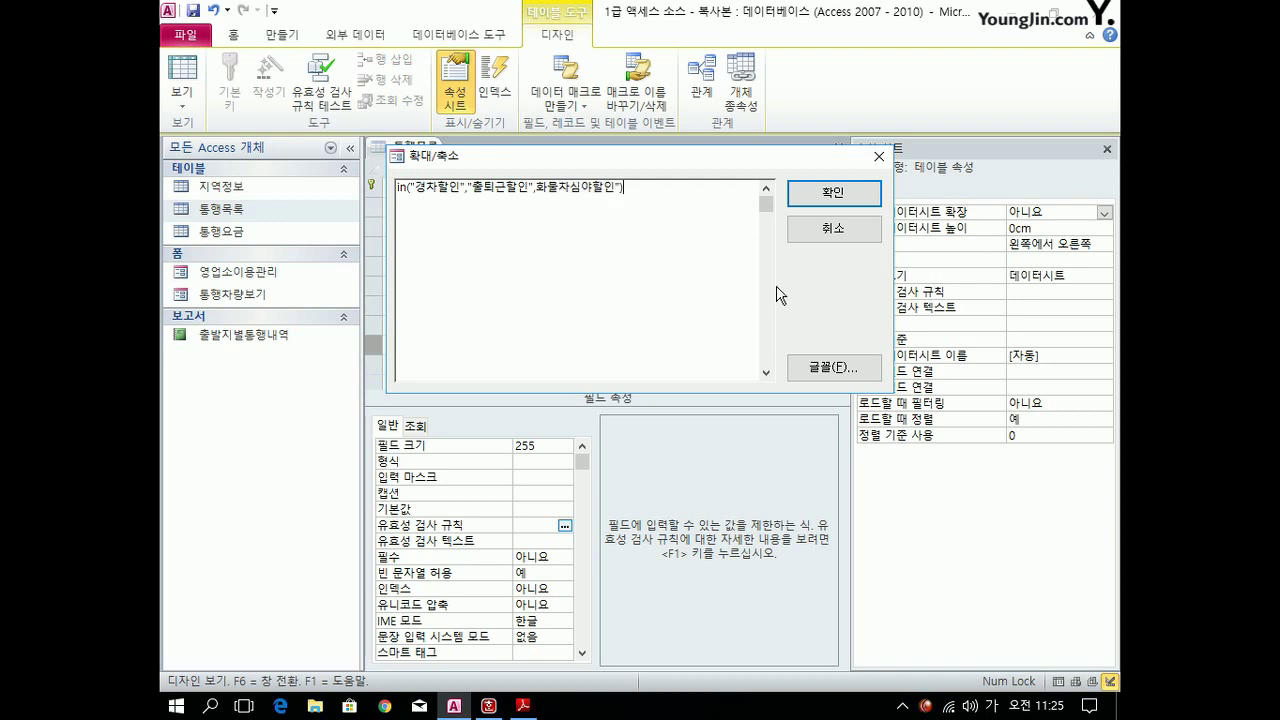
{"action": "left_click", "coordinate": [828, 193]}
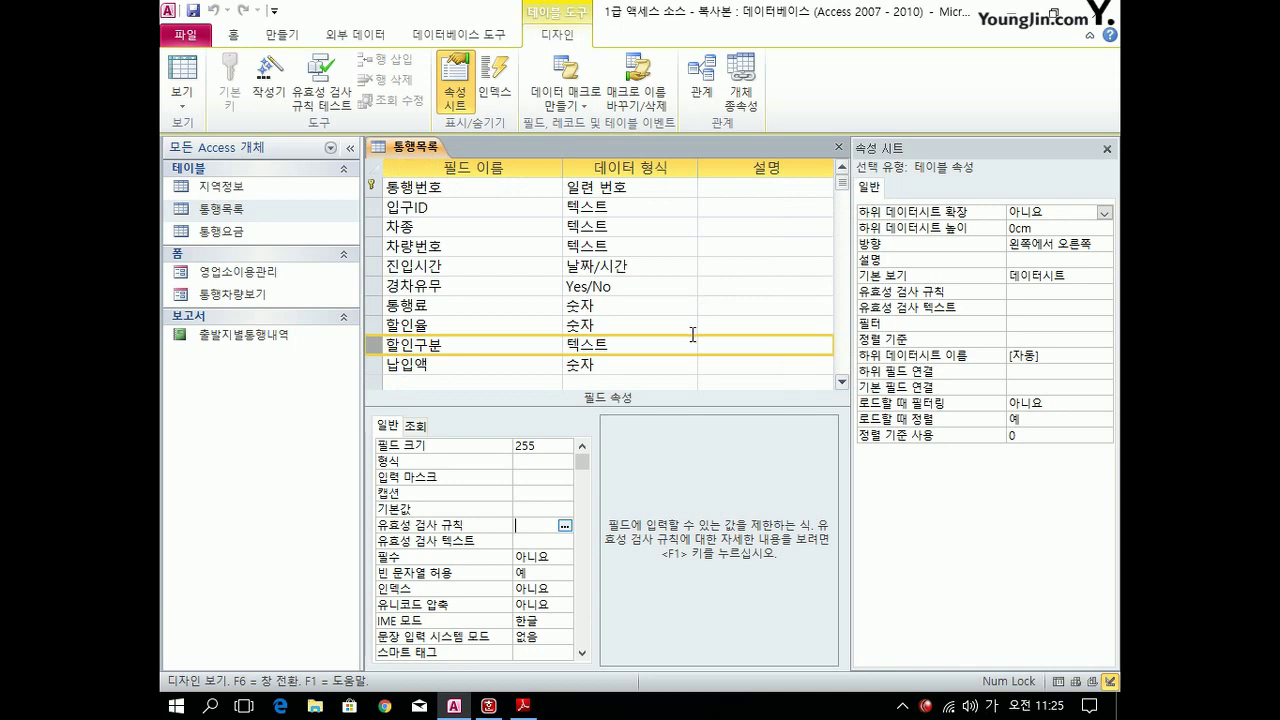
Set the validation rule of the 할인구분 field to in("경차할인","출퇴근할인","화물차심야할인").
{"action": "left_click", "coordinate": [537, 526]}
{"action": "right_click", "coordinate": [537, 526]}
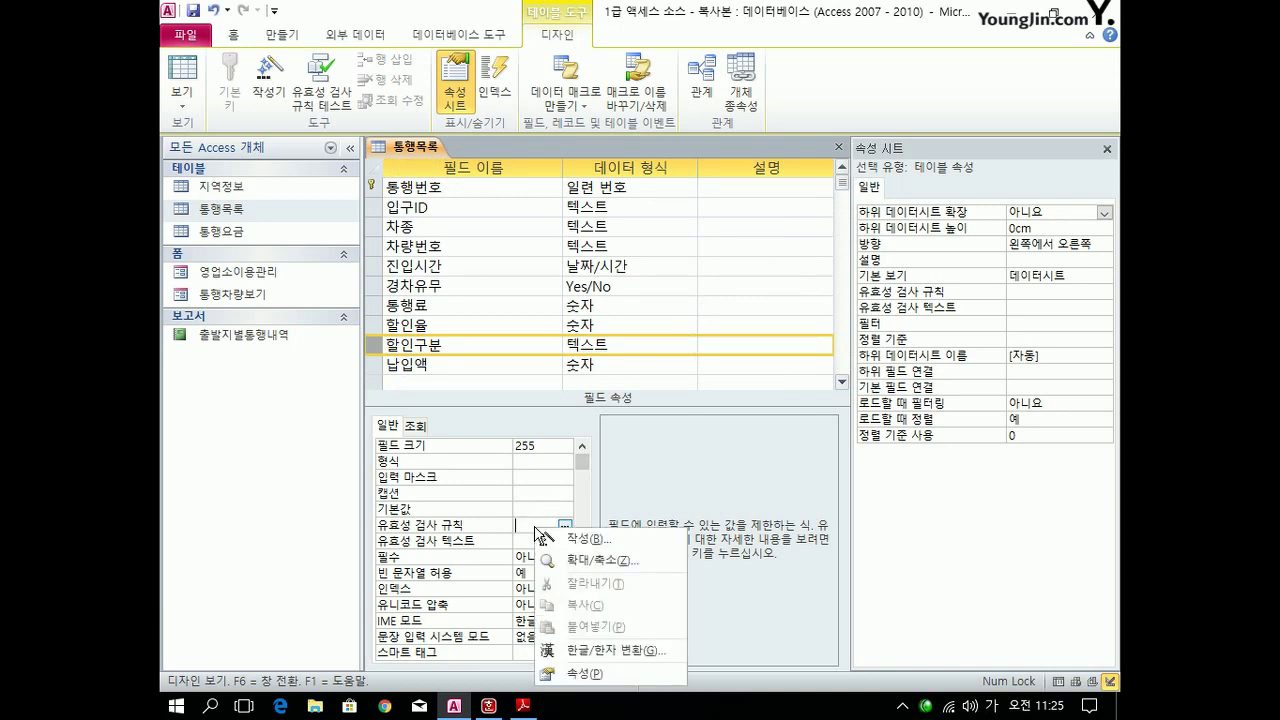
{"action": "left_click", "coordinate": [592, 561]}
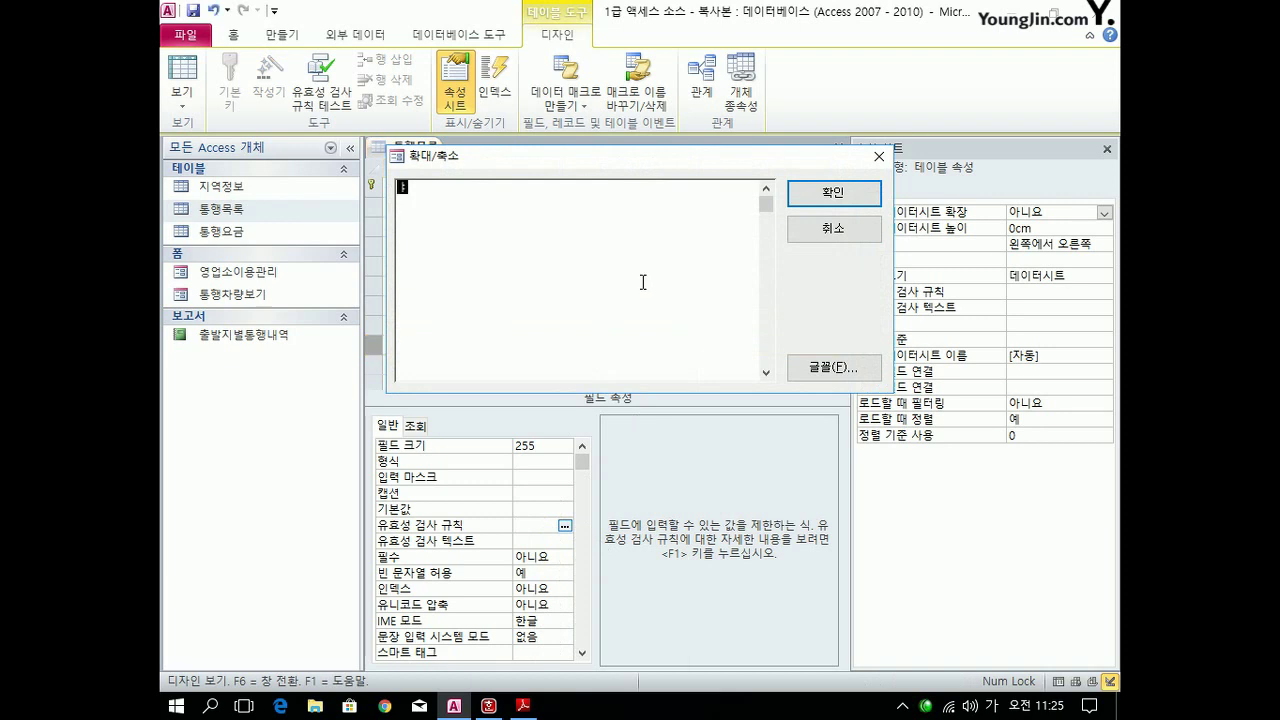
{"action": "type", "text": "in(\""}
{"action": "key", "text": "Hangul"}
{"action": "type", "text": "경차량"}
{"action": "type", "text": "인\",\""}
{"action": "type", "text": "주"}
{"action": "type", "text": "퇴근할인\","}
{"action": "type", "text": "\""}
{"action": "type", "text": "화물차심야"}
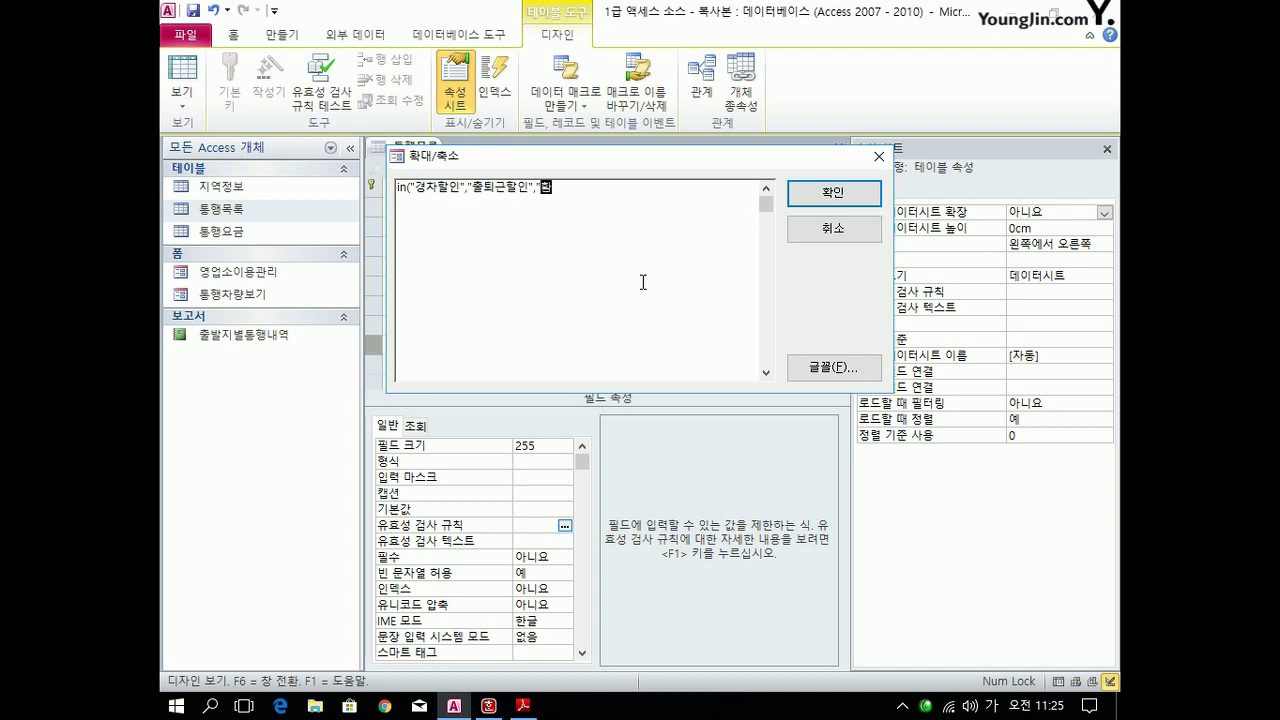
{"action": "type", "text": "할인\")"}
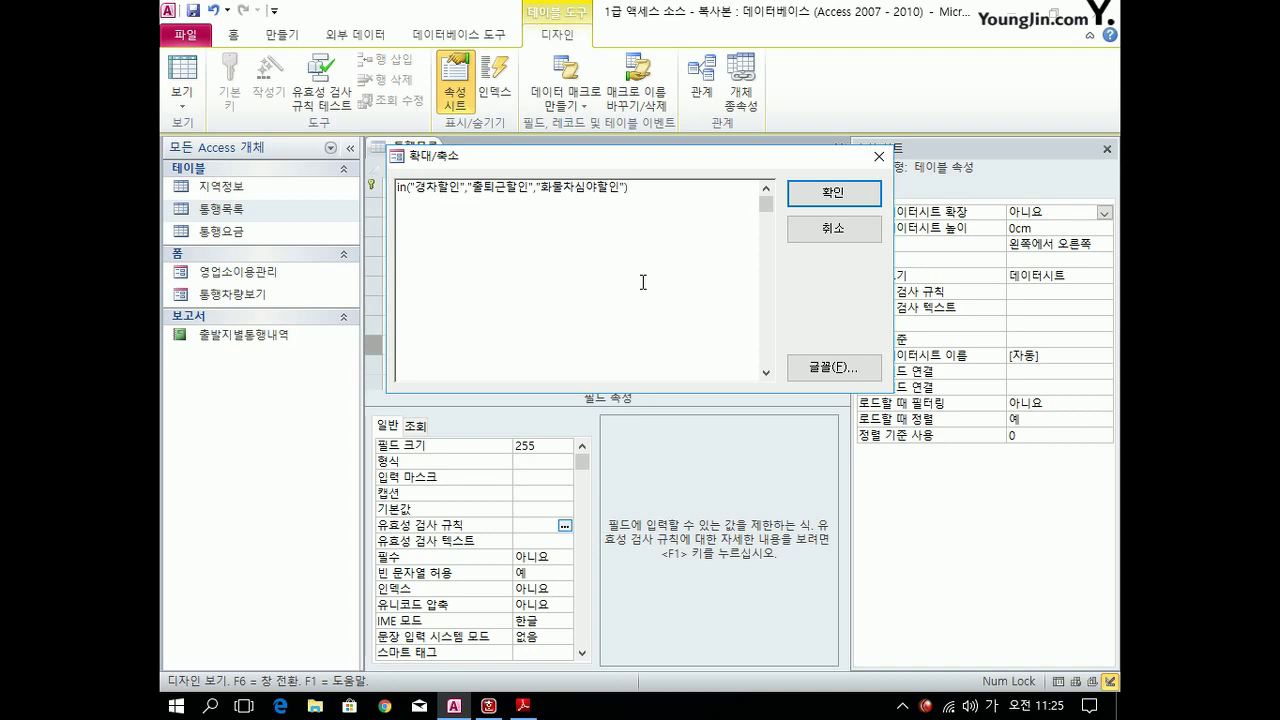
{"action": "left_click_drag", "start_coordinate": [664, 190], "coordinate": [365, 190]}
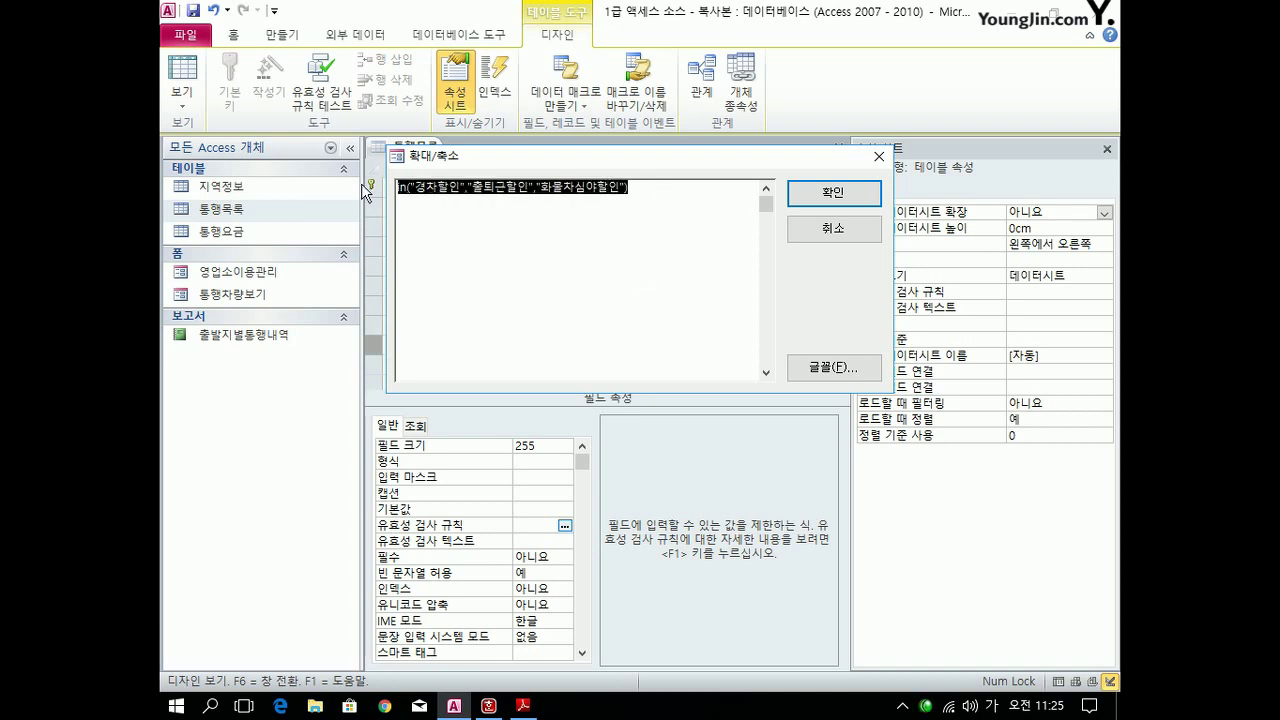
{"action": "left_click", "coordinate": [840, 196]}
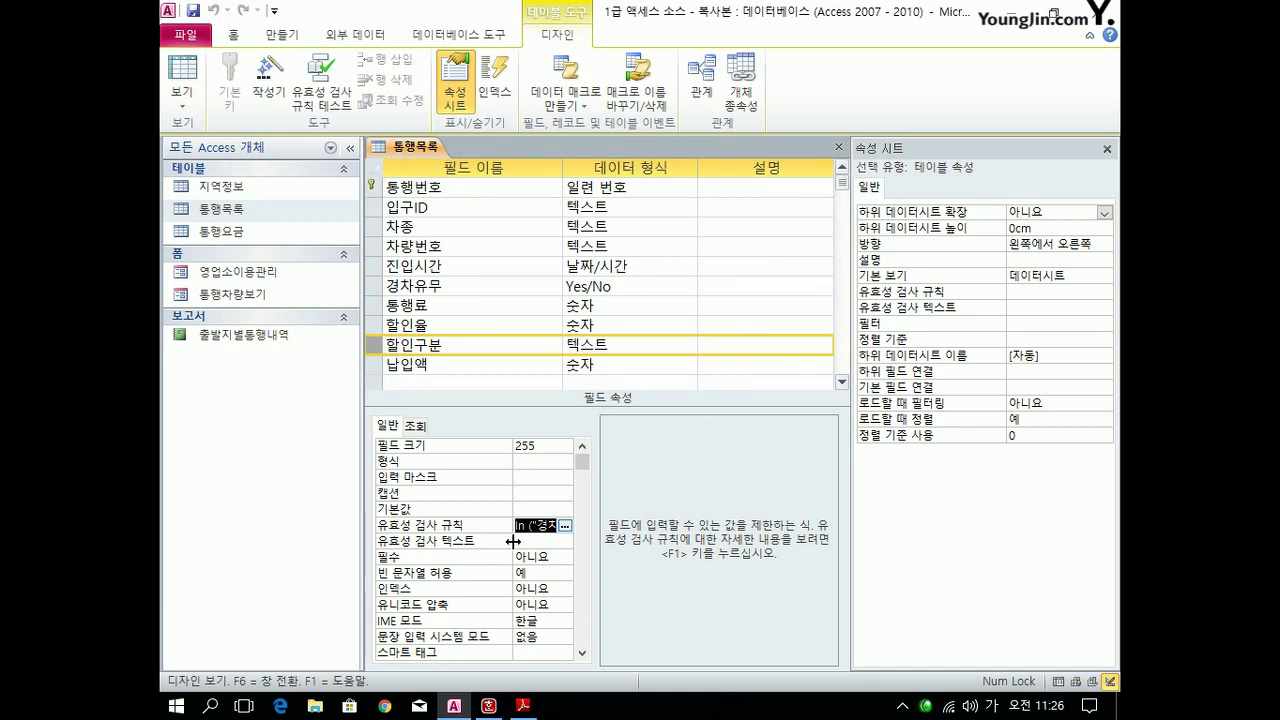
Close the 통행목록 table design with its changes saved, and reopen the table in datasheet view.
{"action": "left_click", "coordinate": [839, 148]}
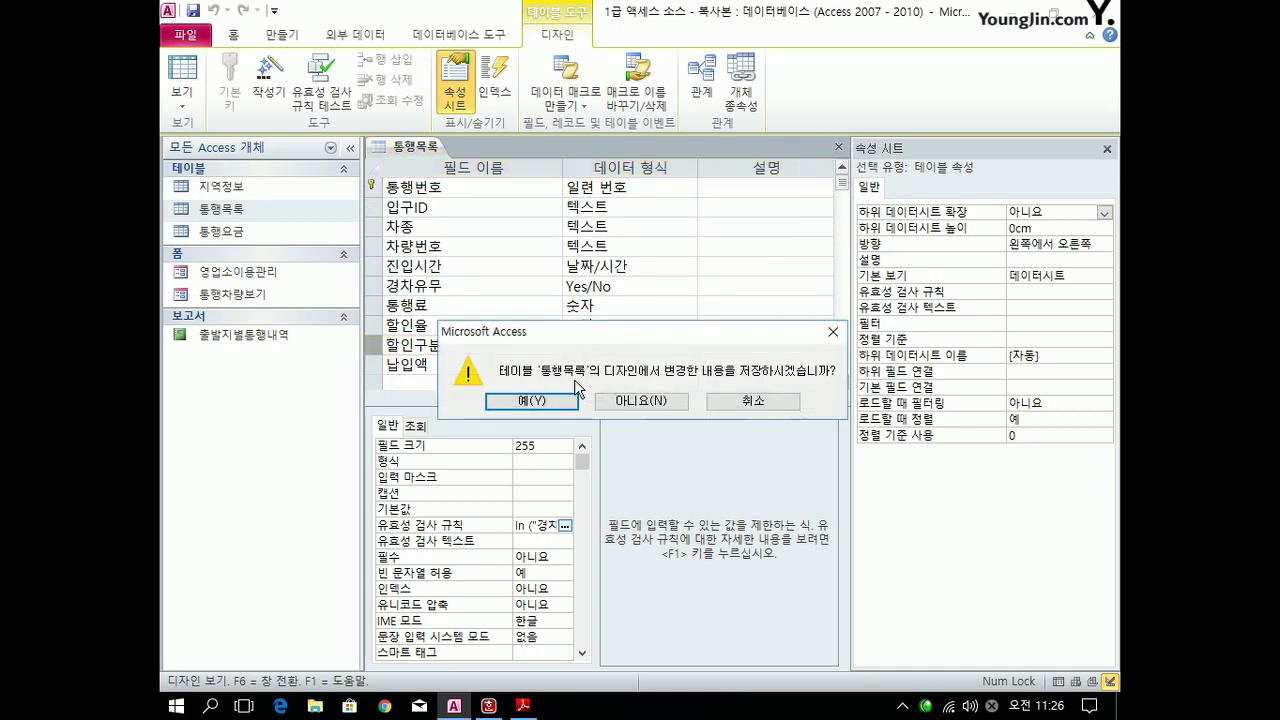
{"action": "left_click", "coordinate": [558, 402]}
{"action": "left_click", "coordinate": [583, 401]}
{"action": "left_click", "coordinate": [562, 400]}
{"action": "left_click", "coordinate": [560, 410]}
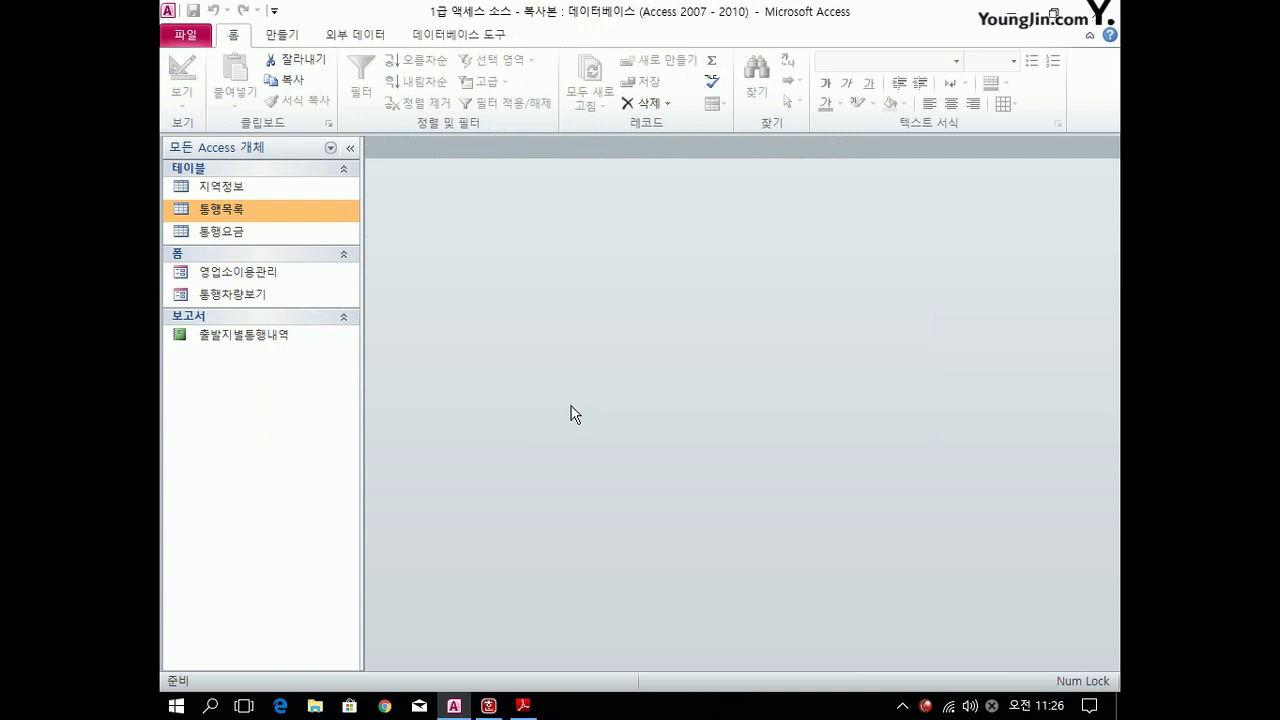
{"action": "double_click", "coordinate": [237, 209]}
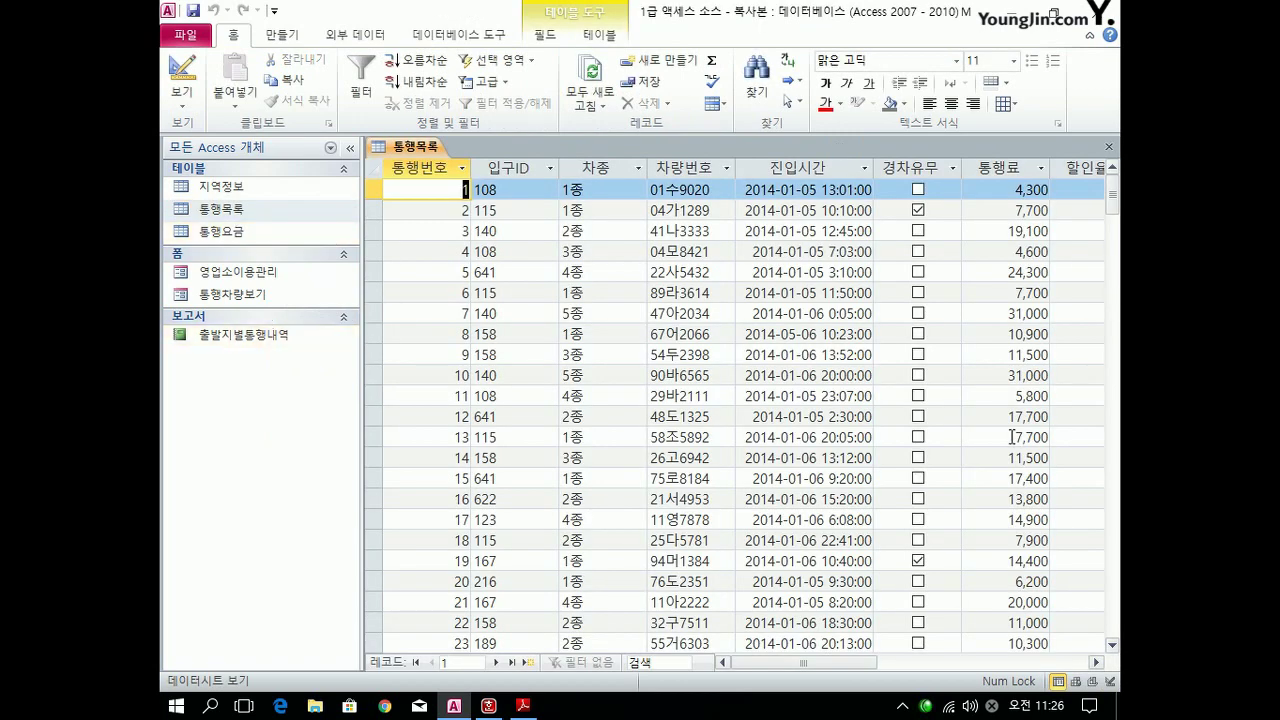
Look through the 통행목록 records in datasheet view and close the table.
{"action": "scroll", "coordinate": [917, 379], "scroll_direction": "down", "scroll_amount": 3}
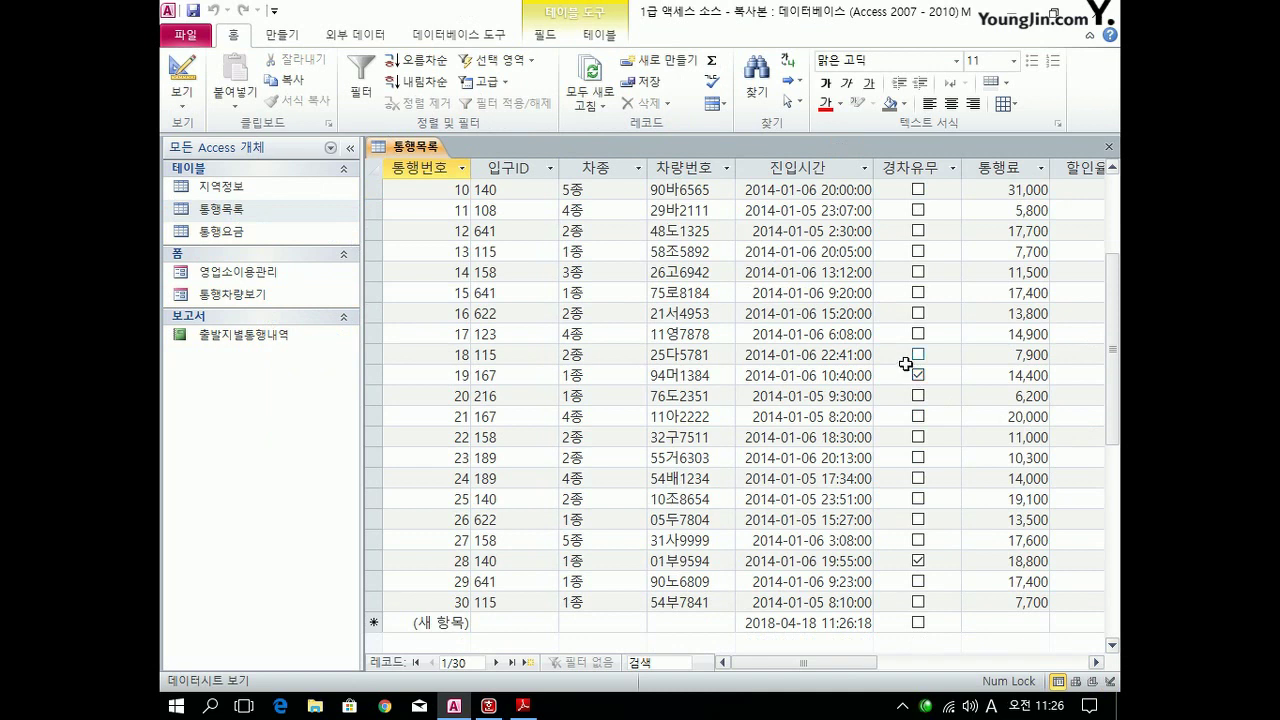
{"action": "scroll", "coordinate": [907, 368], "scroll_direction": "up", "scroll_amount": 3}
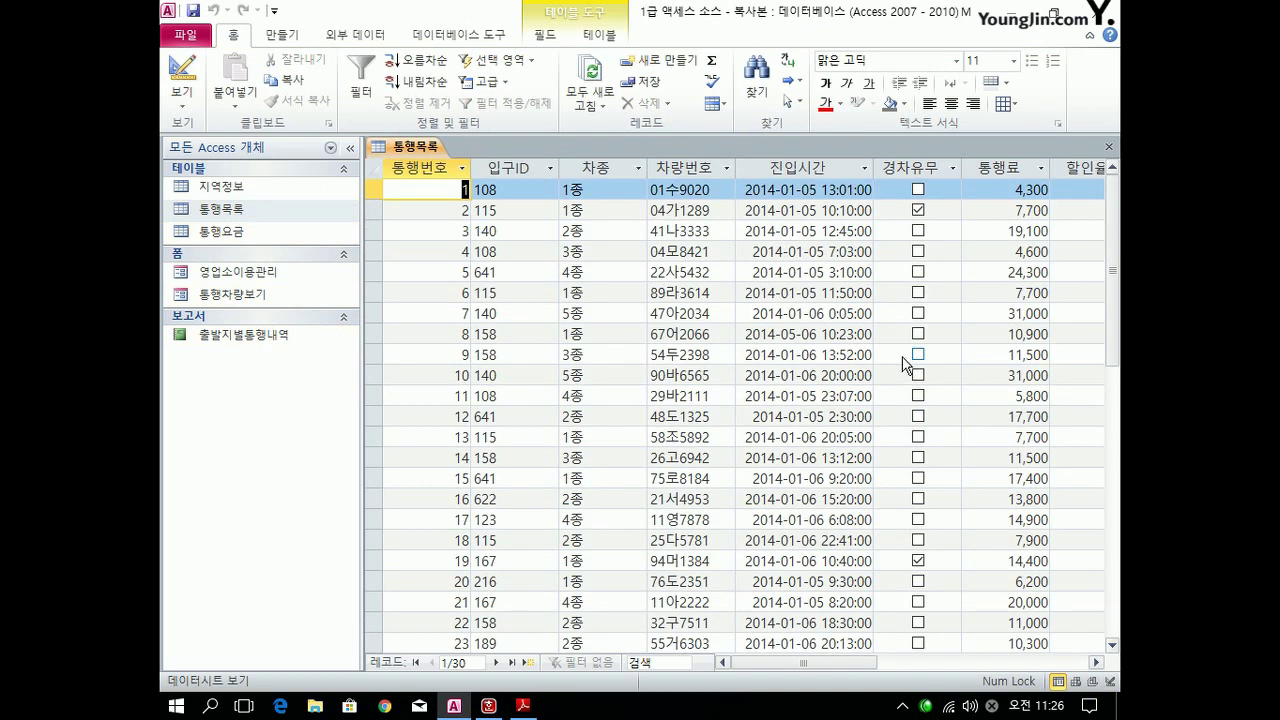
{"action": "scroll", "coordinate": [975, 235], "scroll_direction": "down", "scroll_amount": 3}
{"action": "left_click", "coordinate": [1108, 146]}
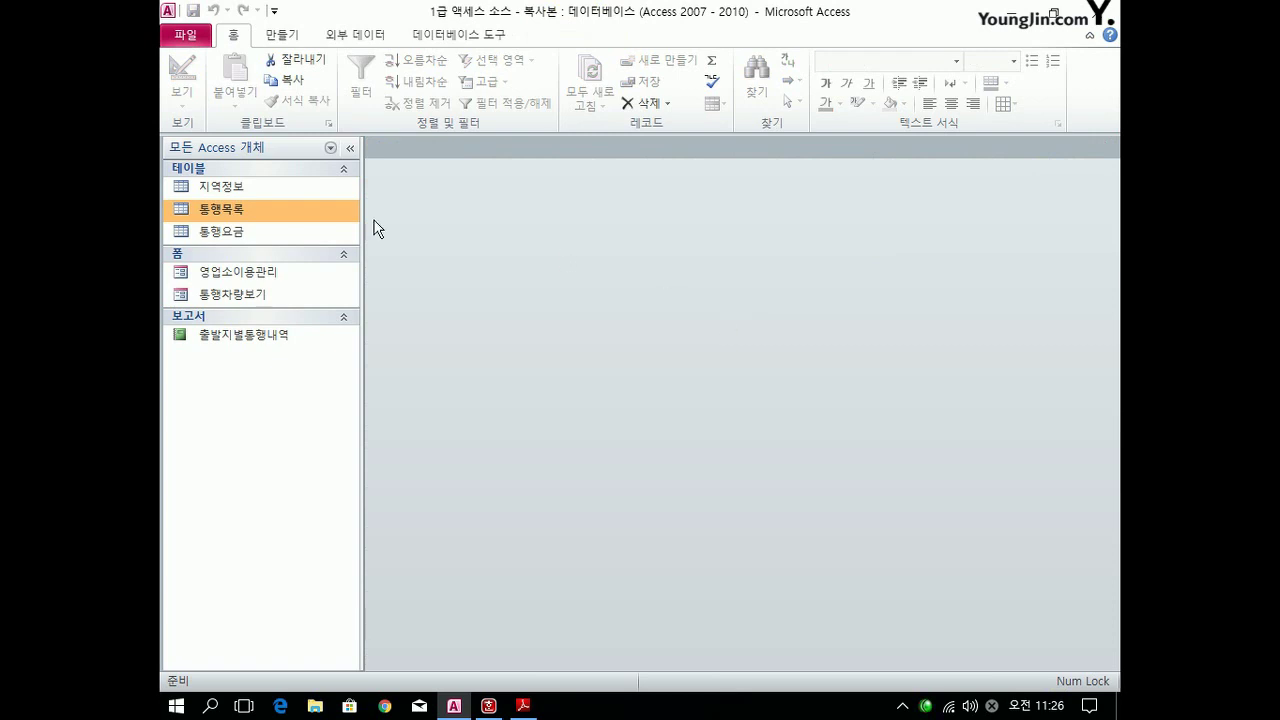
Open the 통행목록 table in design view and set the 입구ID field's lookup display control to 콤보 상자.
{"action": "right_click", "coordinate": [228, 210]}
{"action": "left_click", "coordinate": [298, 242]}
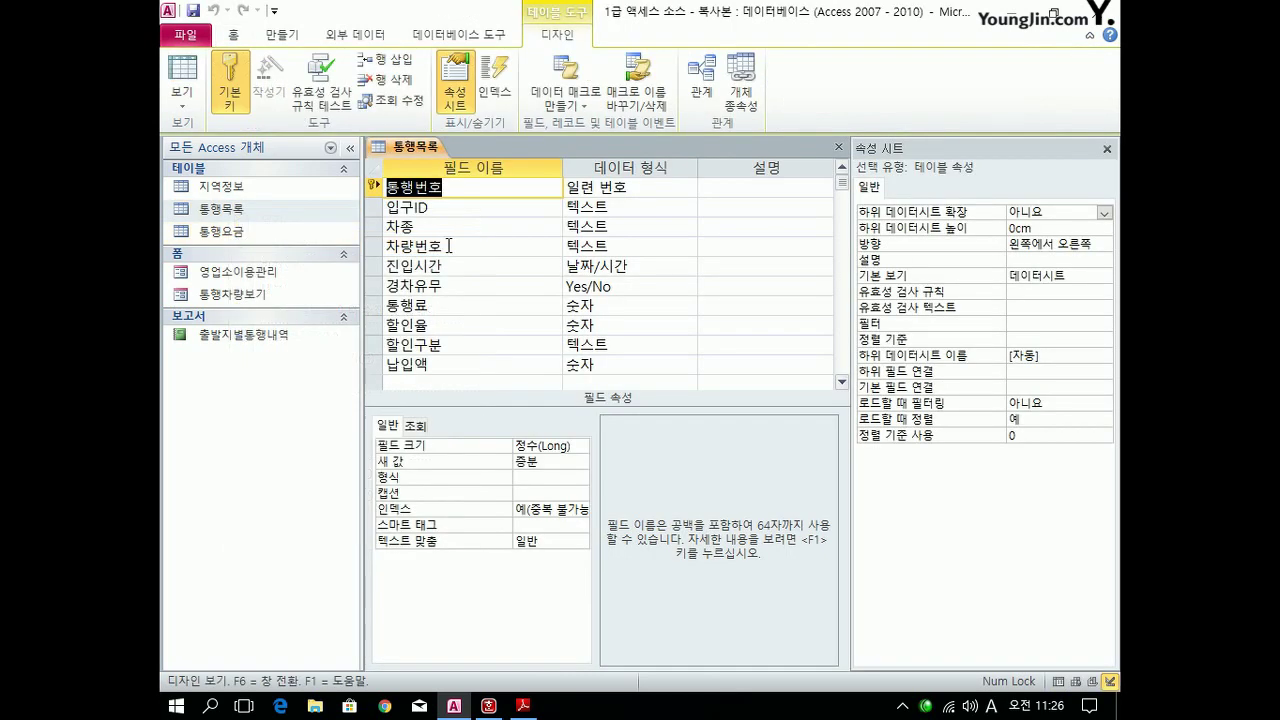
{"action": "left_click", "coordinate": [378, 208]}
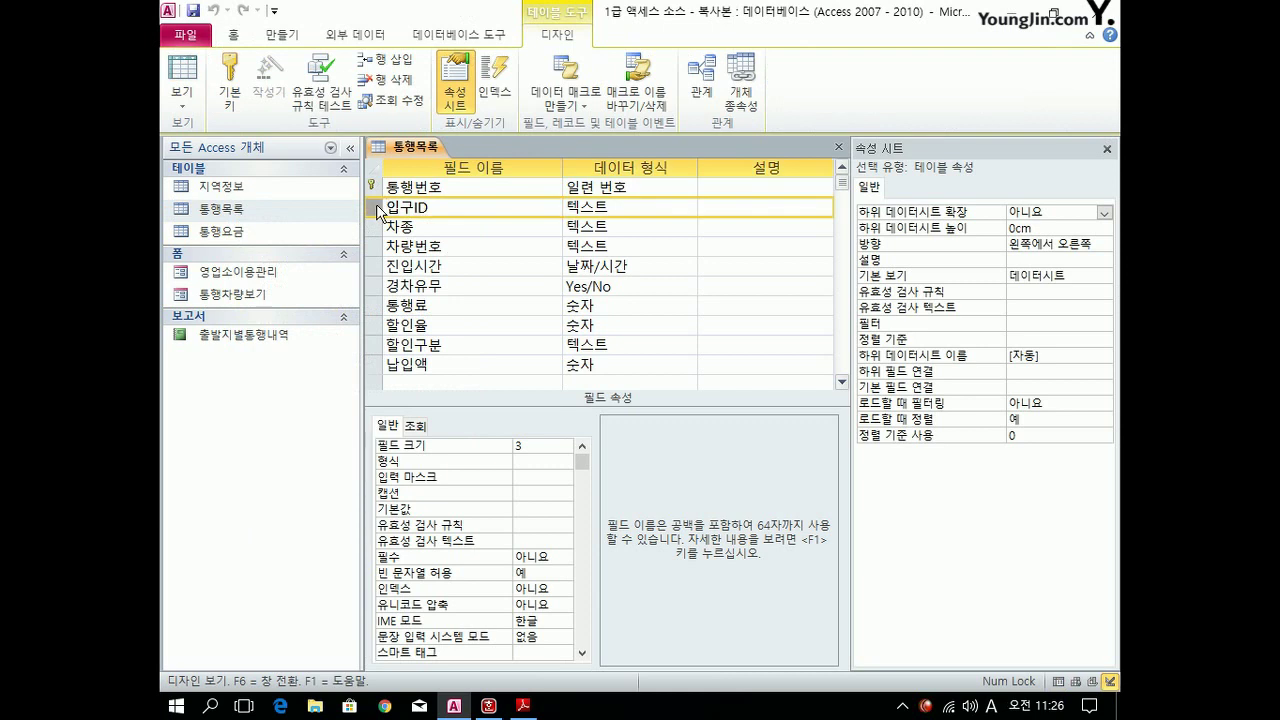
{"action": "left_click", "coordinate": [415, 427]}
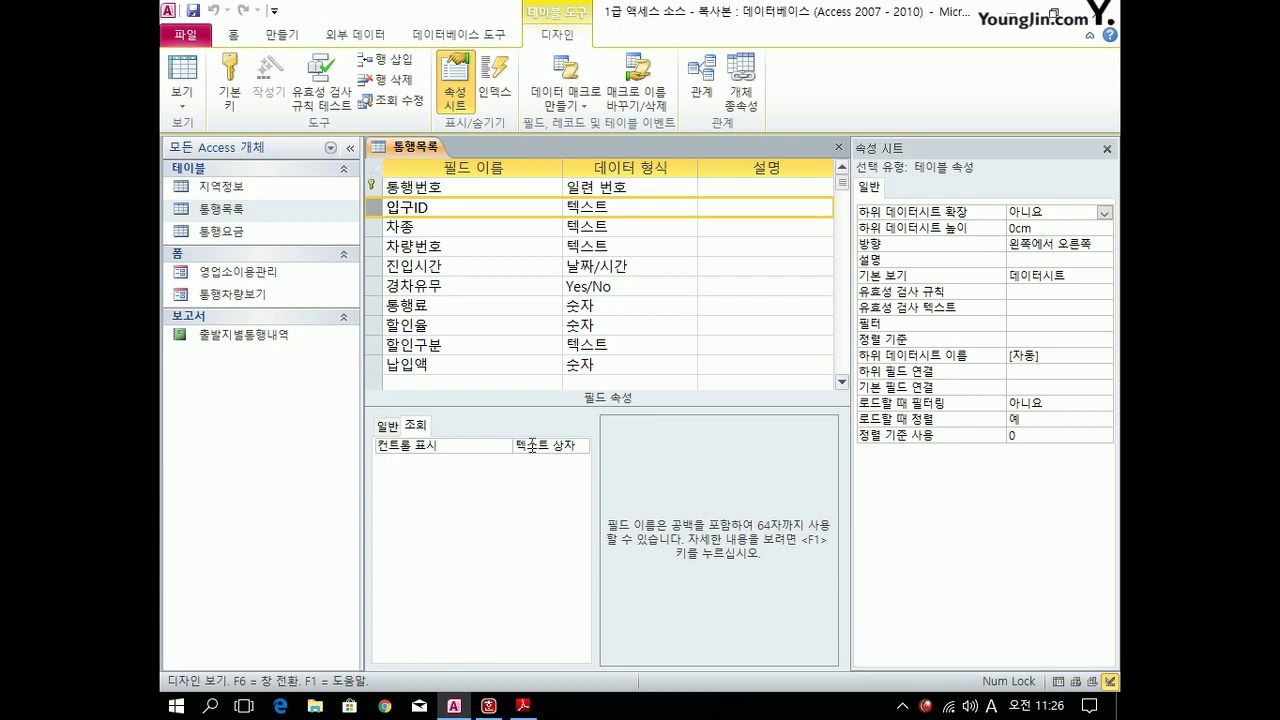
{"action": "left_click", "coordinate": [534, 445]}
{"action": "left_click", "coordinate": [580, 446]}
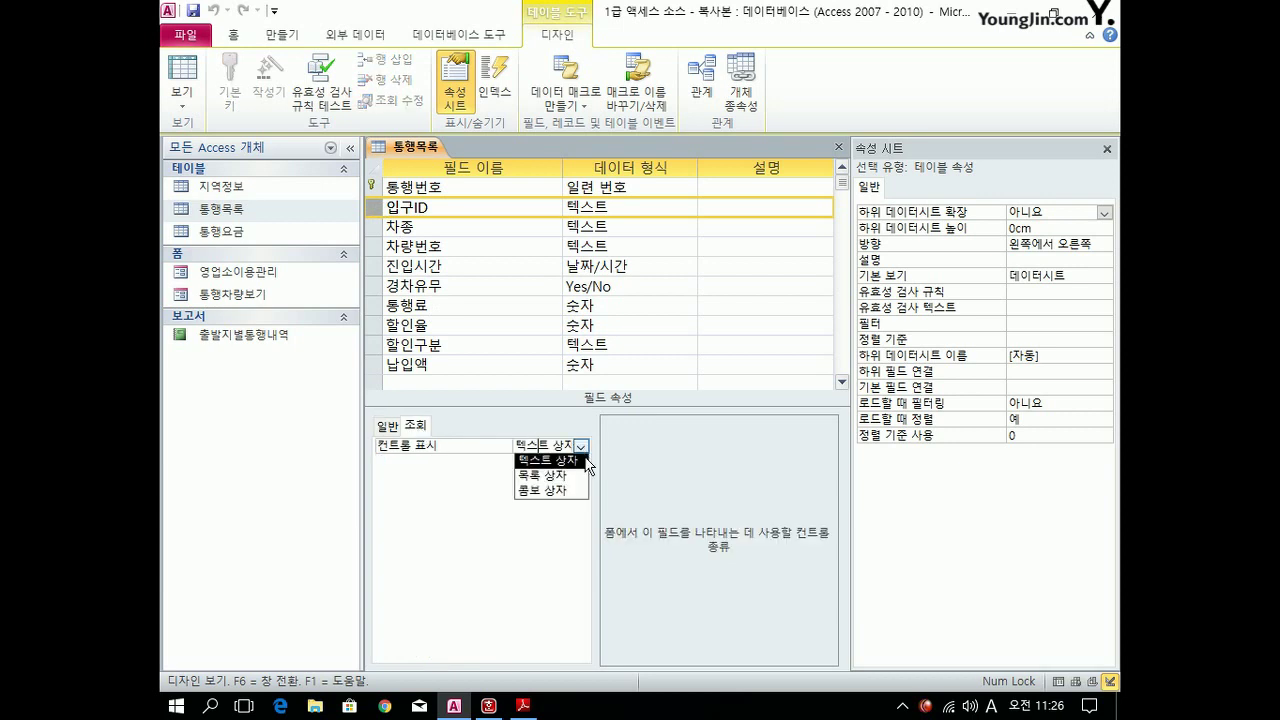
{"action": "left_click", "coordinate": [545, 491]}
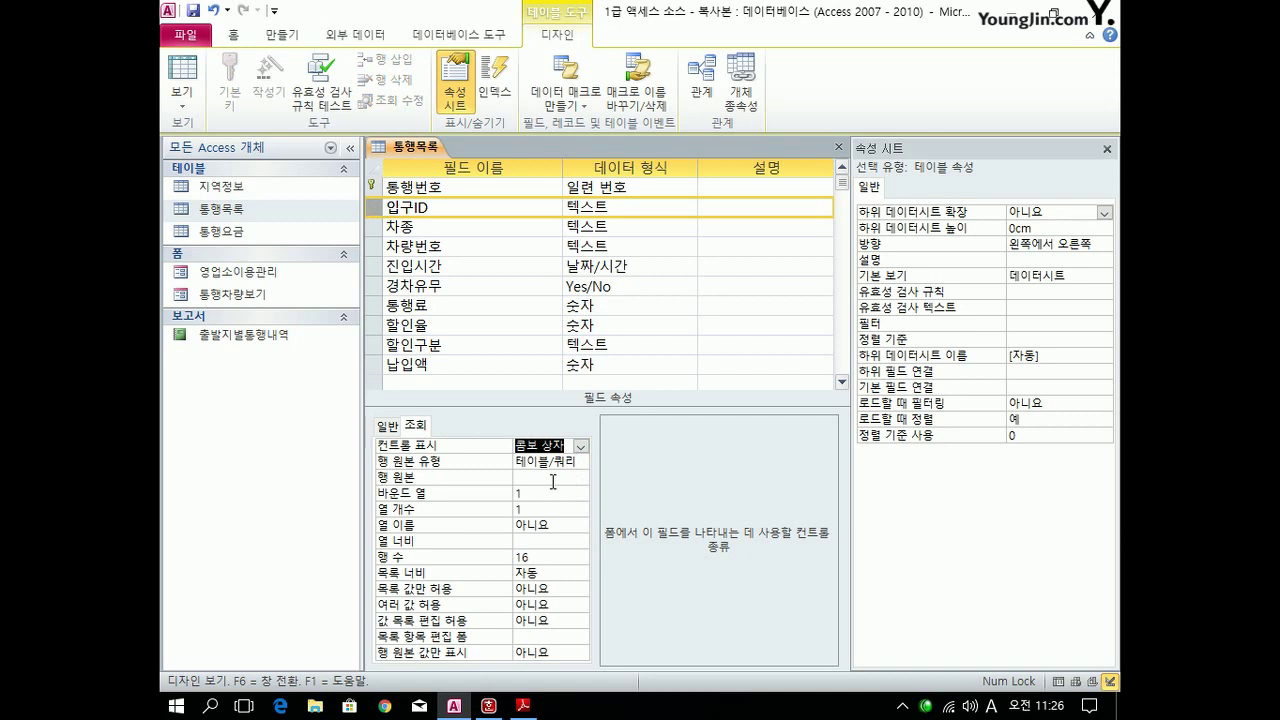
Build the 입구ID lookup's row source as a query on the 지역정보 table with 지역코드 and 지역명, and save it.
{"action": "left_click", "coordinate": [553, 478]}
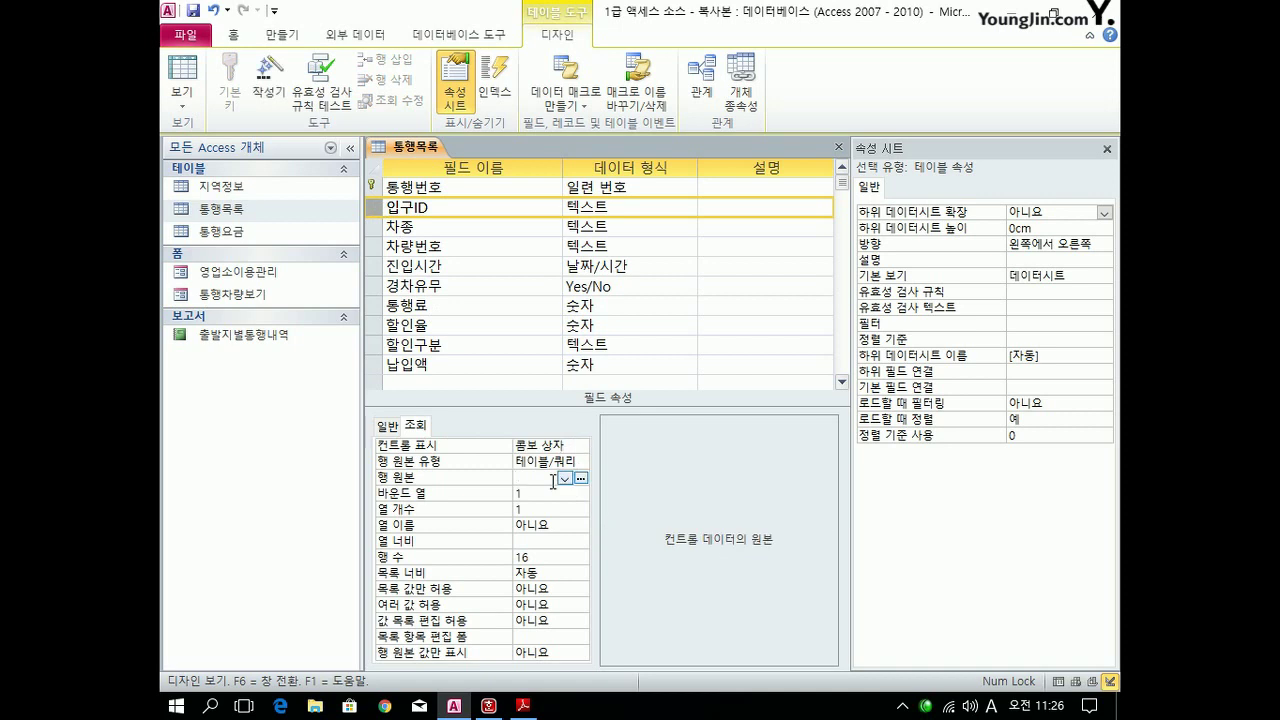
{"action": "left_click", "coordinate": [580, 478]}
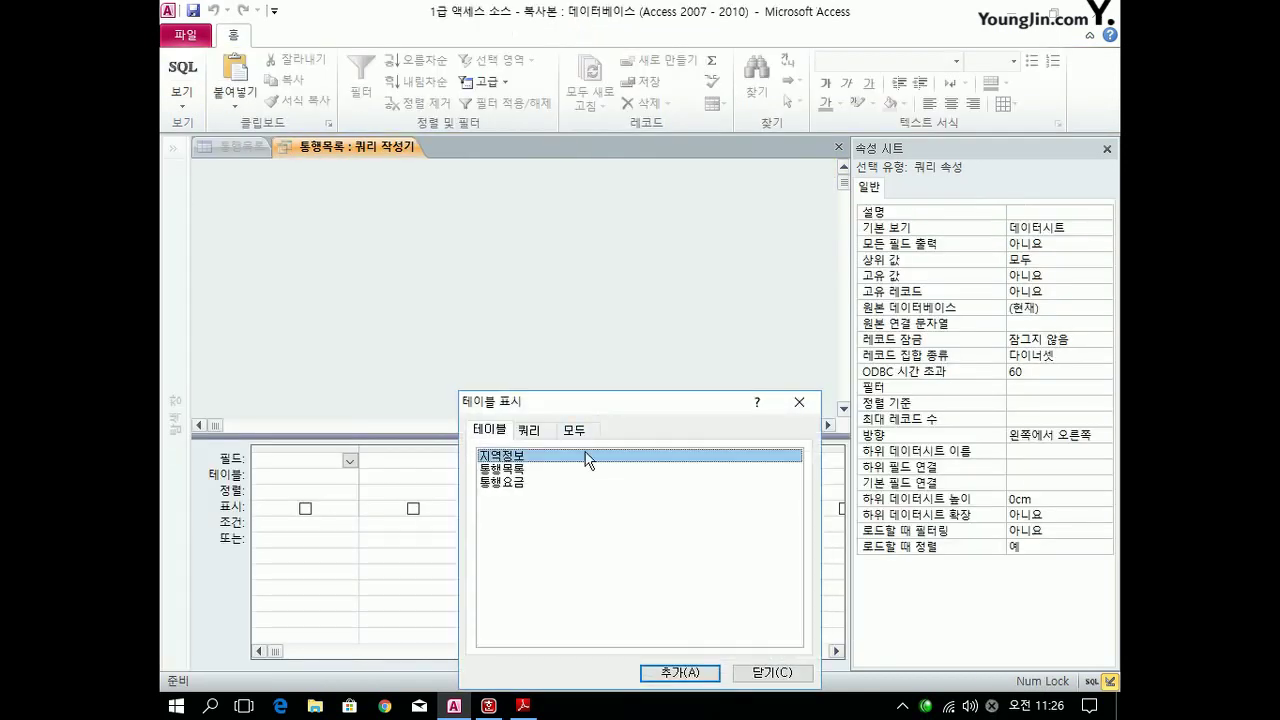
{"action": "left_click", "coordinate": [672, 673]}
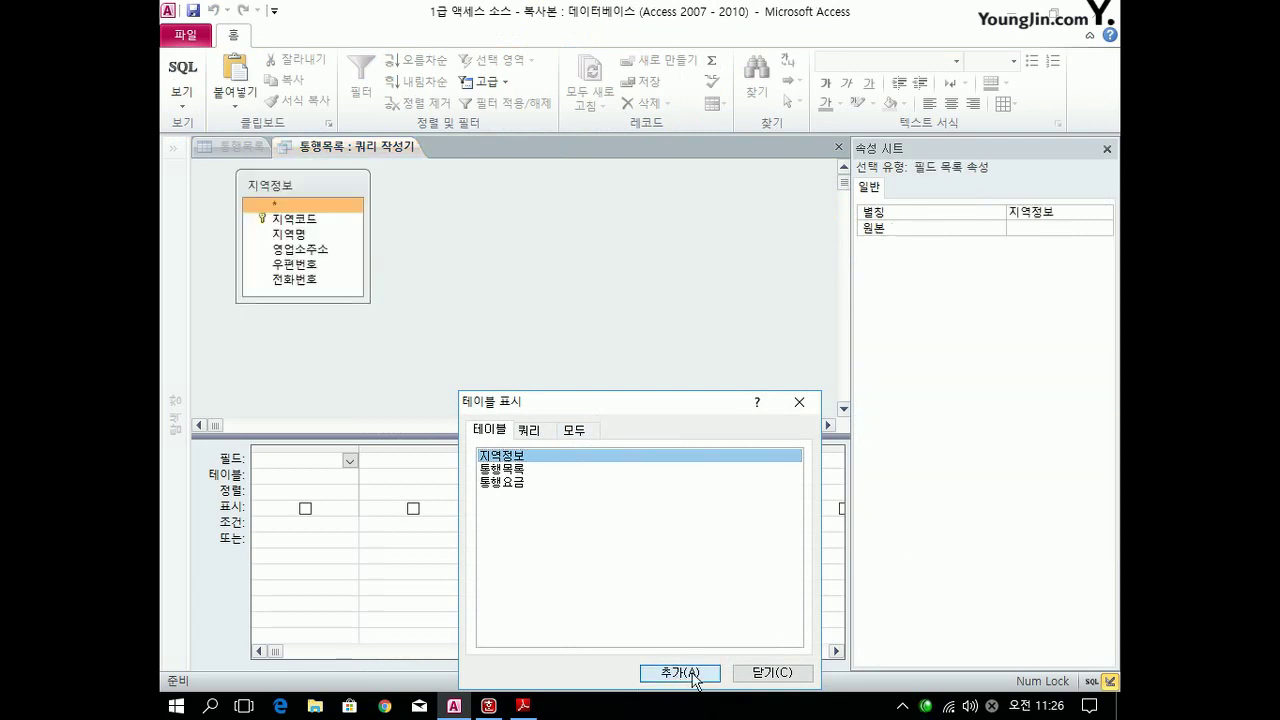
{"action": "left_click", "coordinate": [760, 673]}
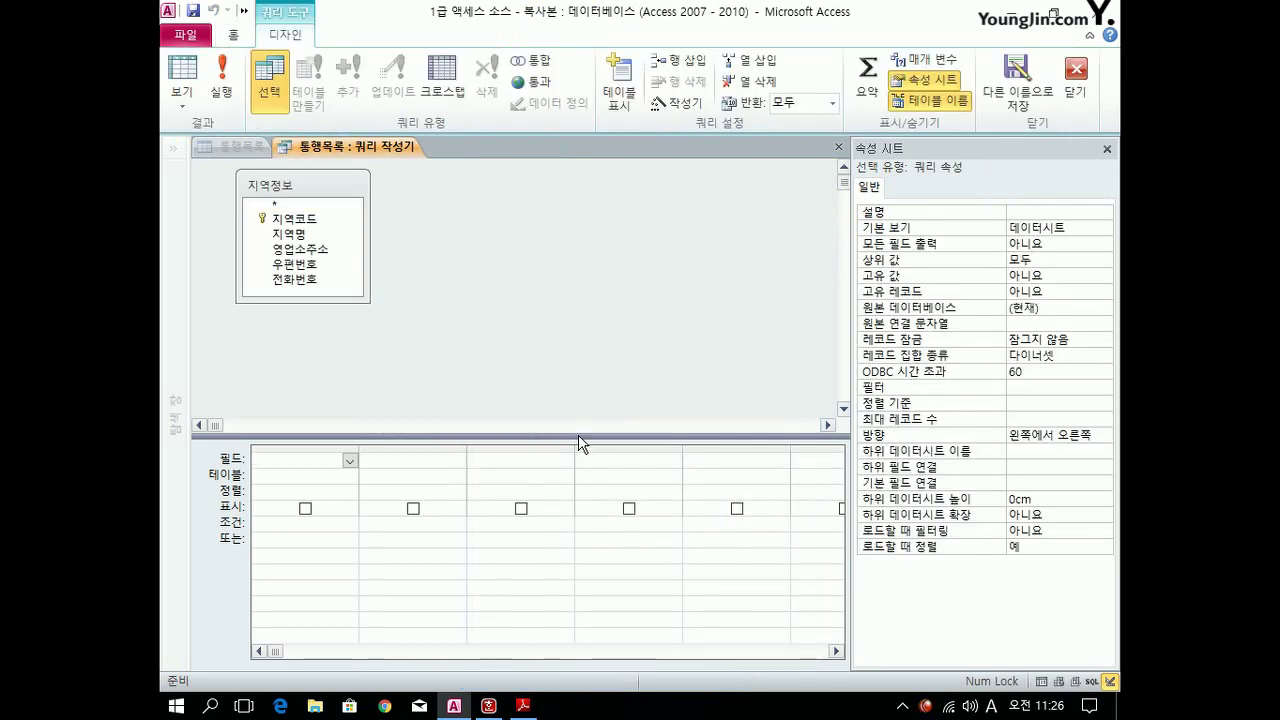
{"action": "double_click", "coordinate": [296, 219]}
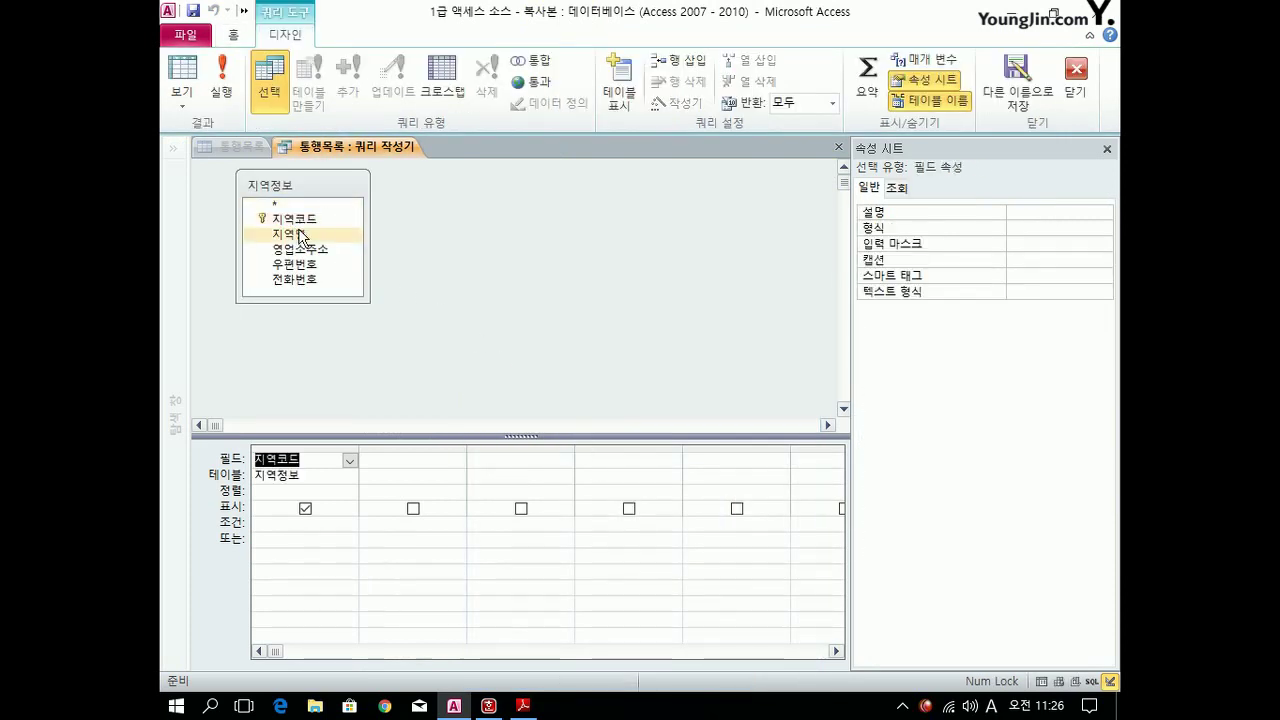
{"action": "double_click", "coordinate": [296, 234]}
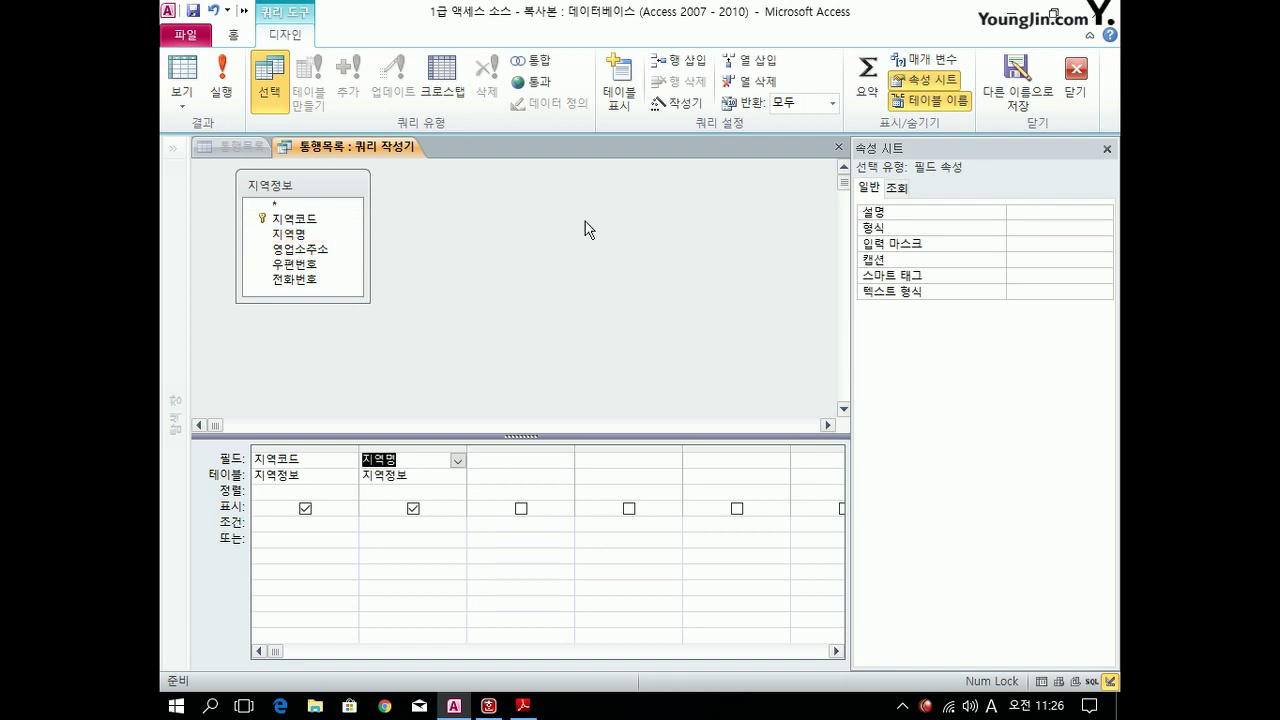
{"action": "left_click", "coordinate": [839, 147]}
{"action": "left_click", "coordinate": [560, 419]}
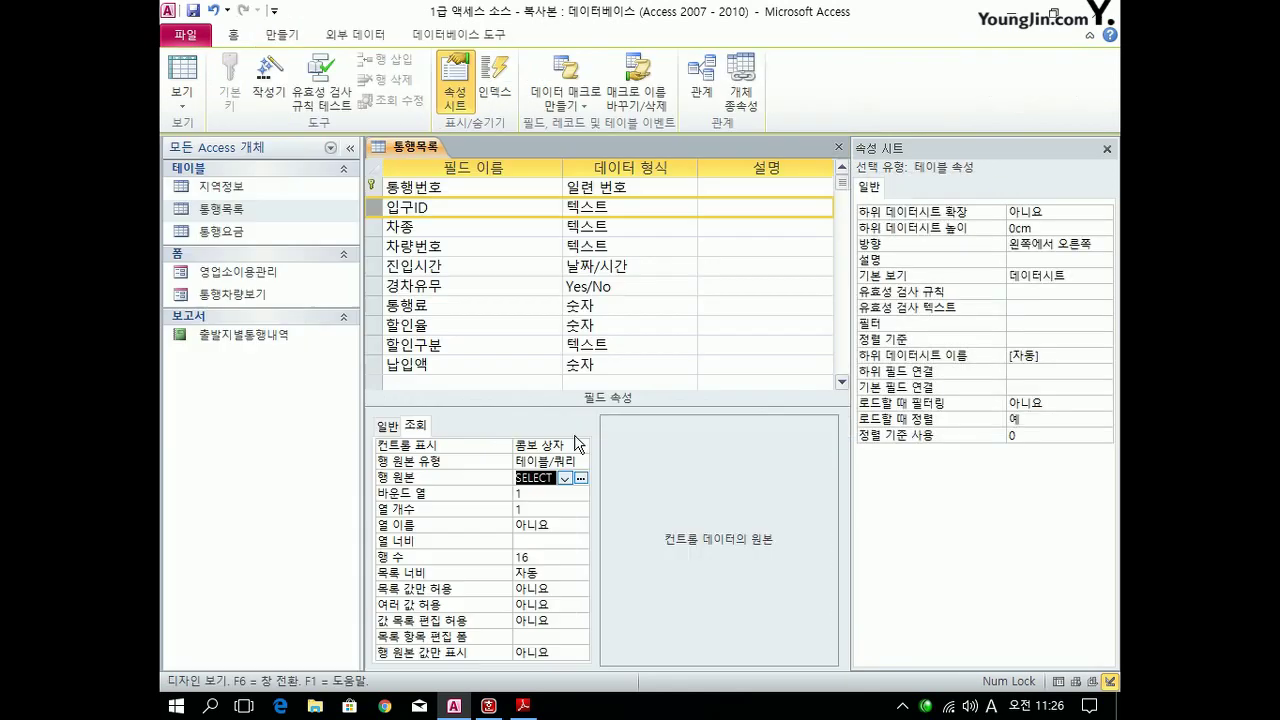
Set the 입구ID lookup to 2 columns with widths 2cm;2cm and list width 4, and close the table design with its changes saved.
{"action": "left_click", "coordinate": [538, 494]}
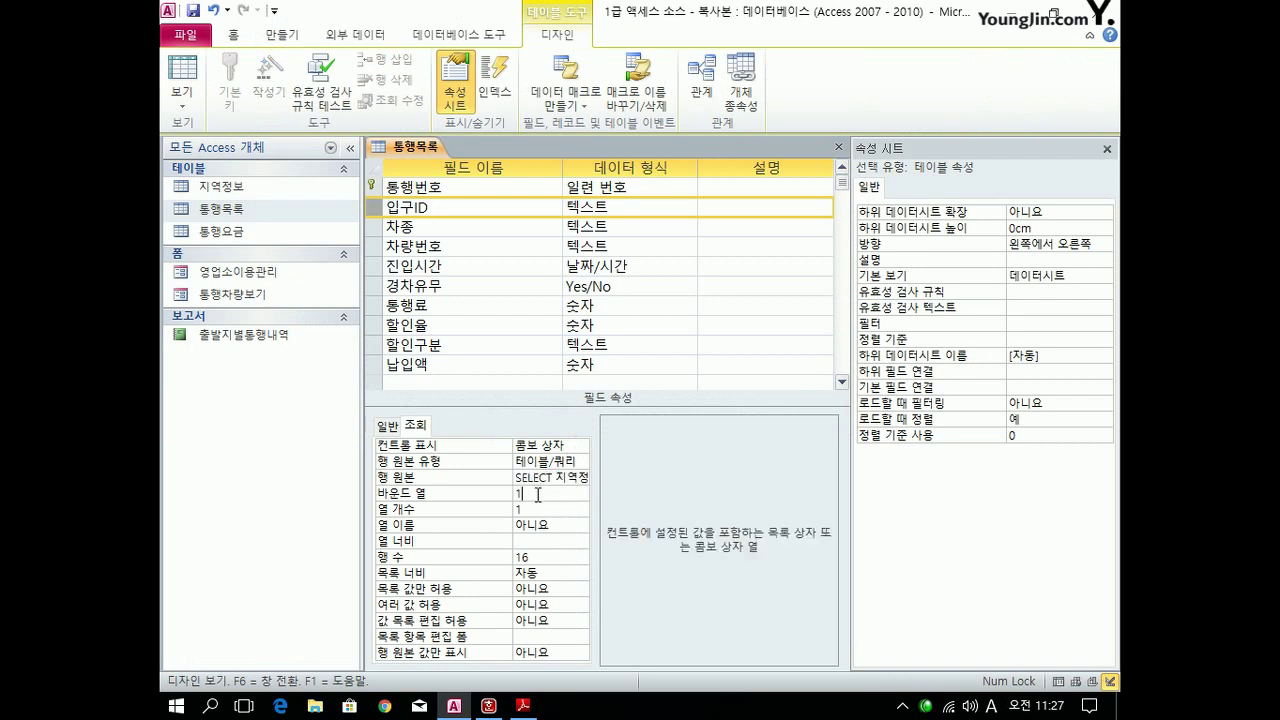
{"action": "left_click", "coordinate": [538, 510]}
{"action": "key", "text": "BackSpace"}
{"action": "type", "text": "2"}
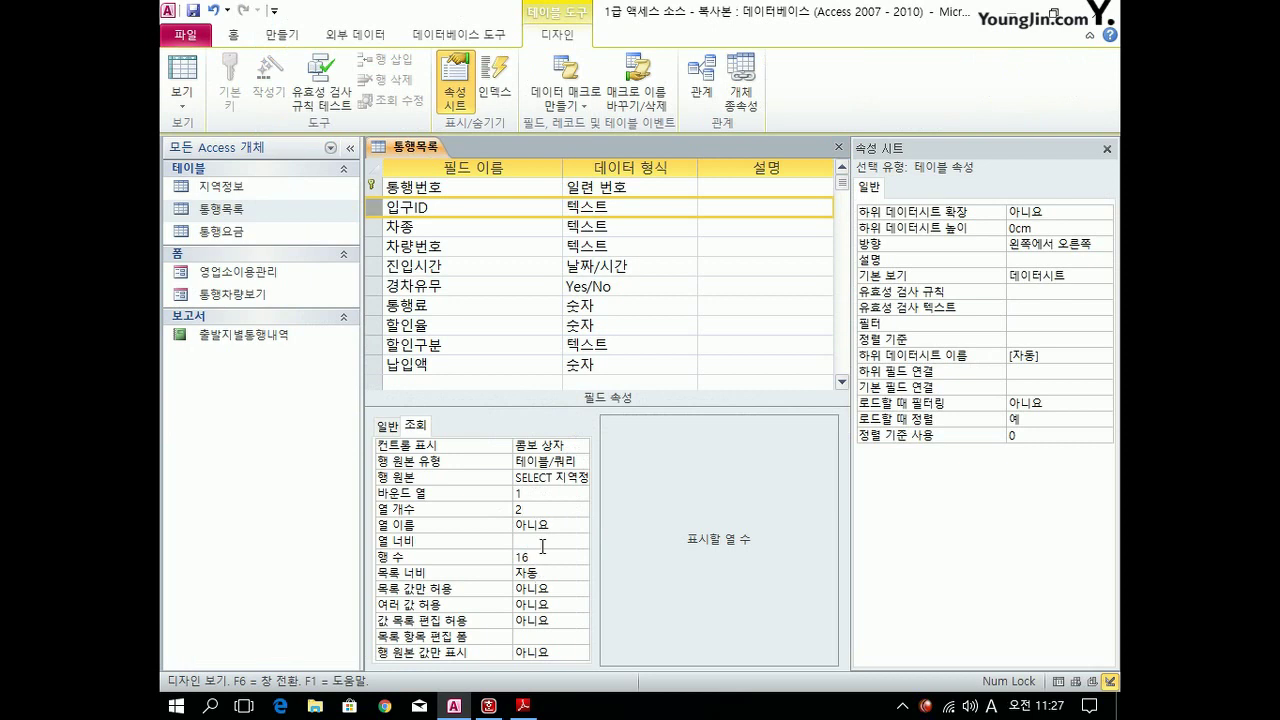
{"action": "left_click", "coordinate": [530, 543]}
{"action": "type", "text": "2;2"}
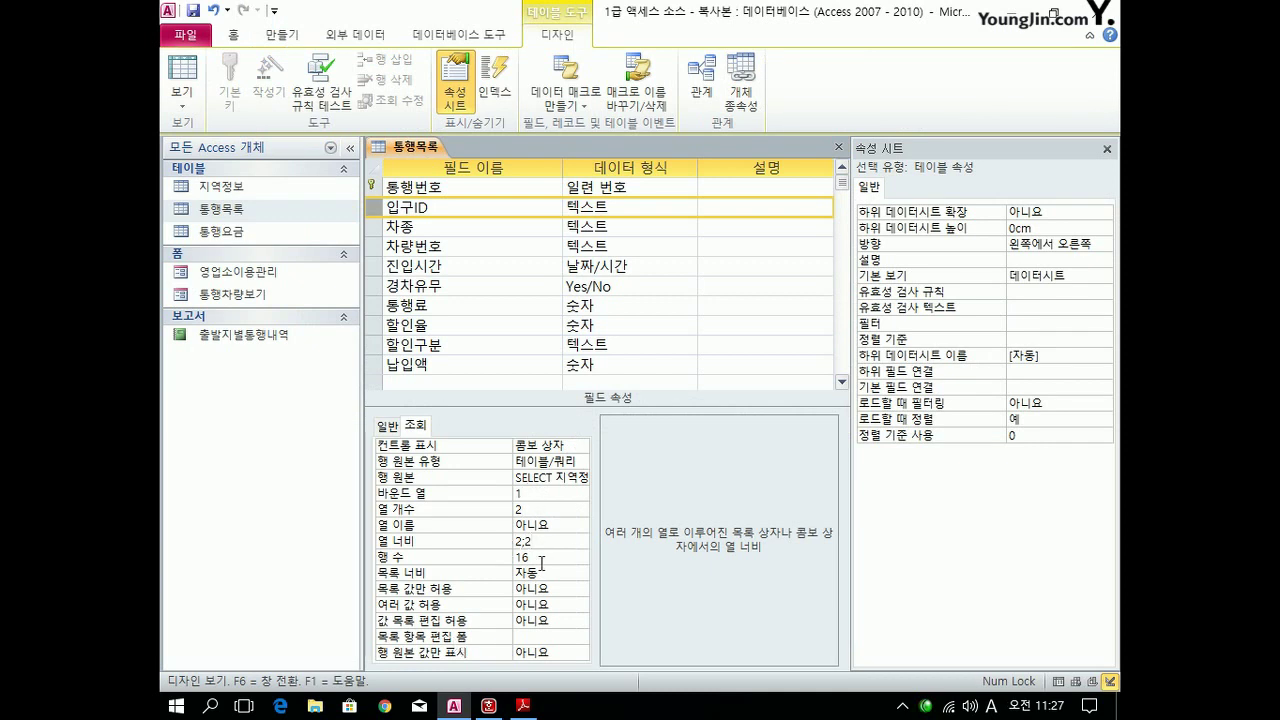
{"action": "left_click", "coordinate": [470, 572]}
{"action": "type", "text": "4"}
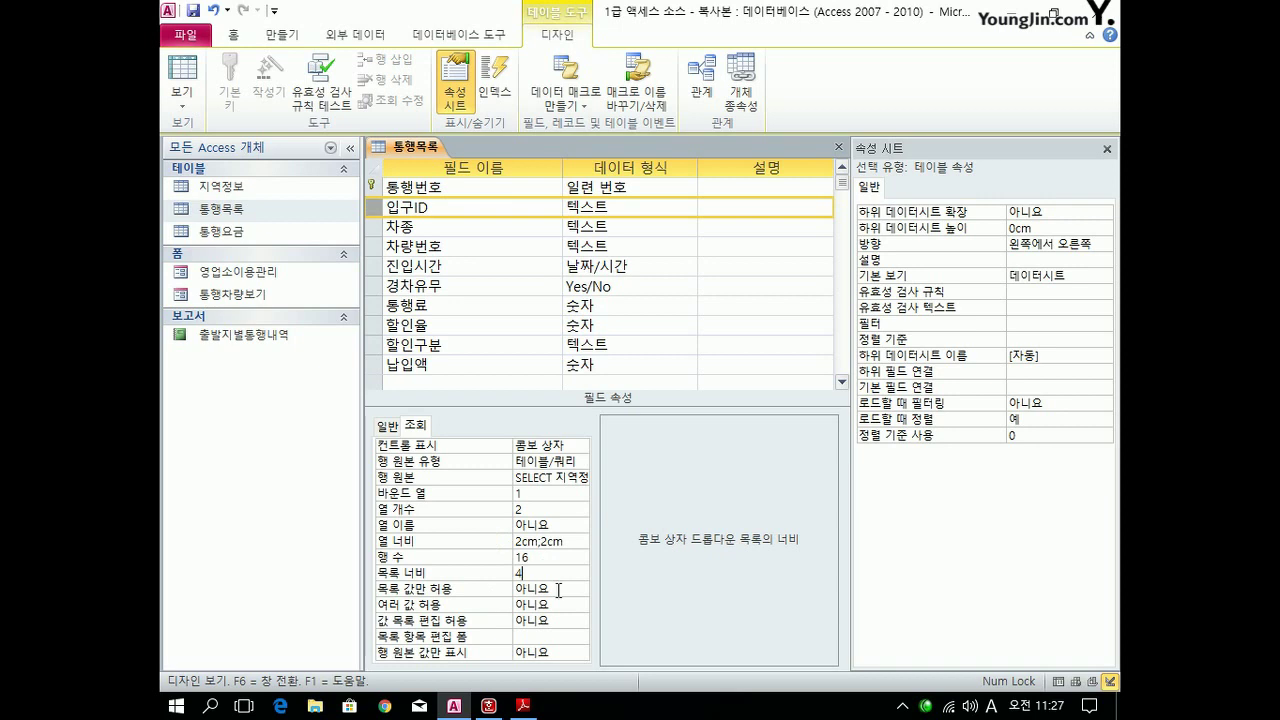
{"action": "left_click", "coordinate": [839, 147]}
{"action": "left_click", "coordinate": [540, 407]}
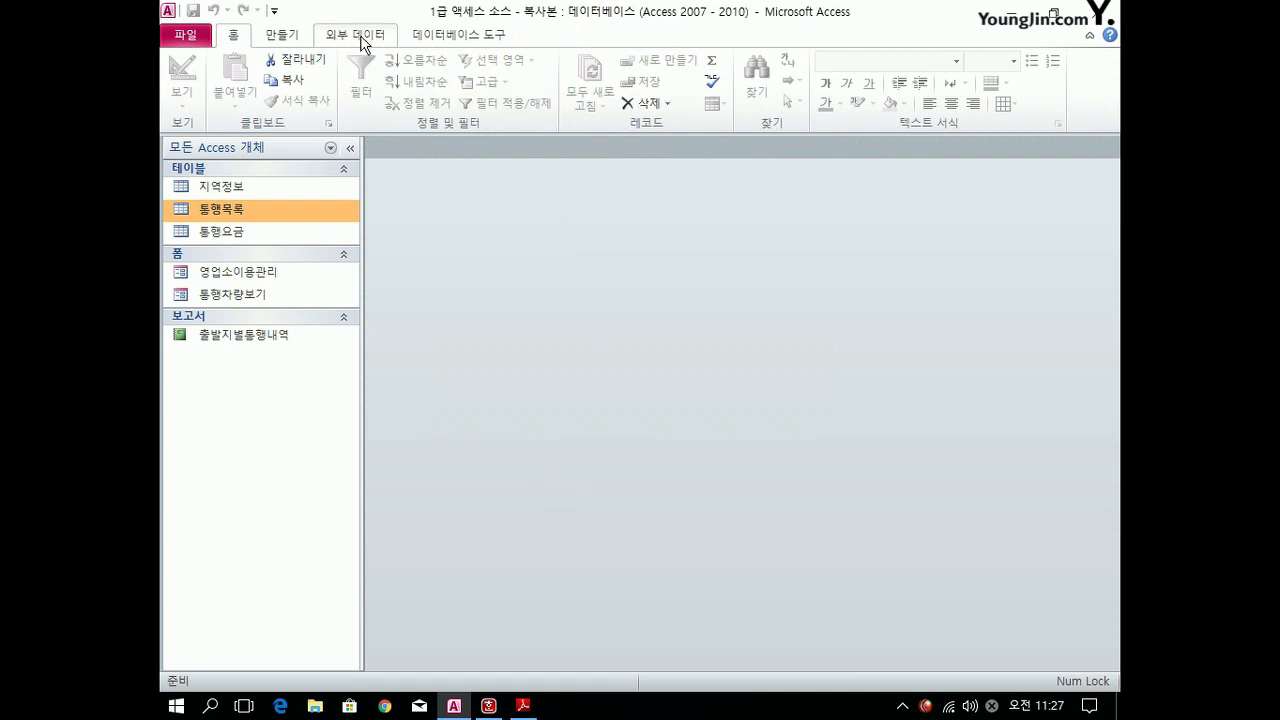
Open the database relationships and add the 통행목록 and 지역정보 tables to the layout.
{"action": "left_click", "coordinate": [446, 36]}
{"action": "left_click", "coordinate": [357, 78]}
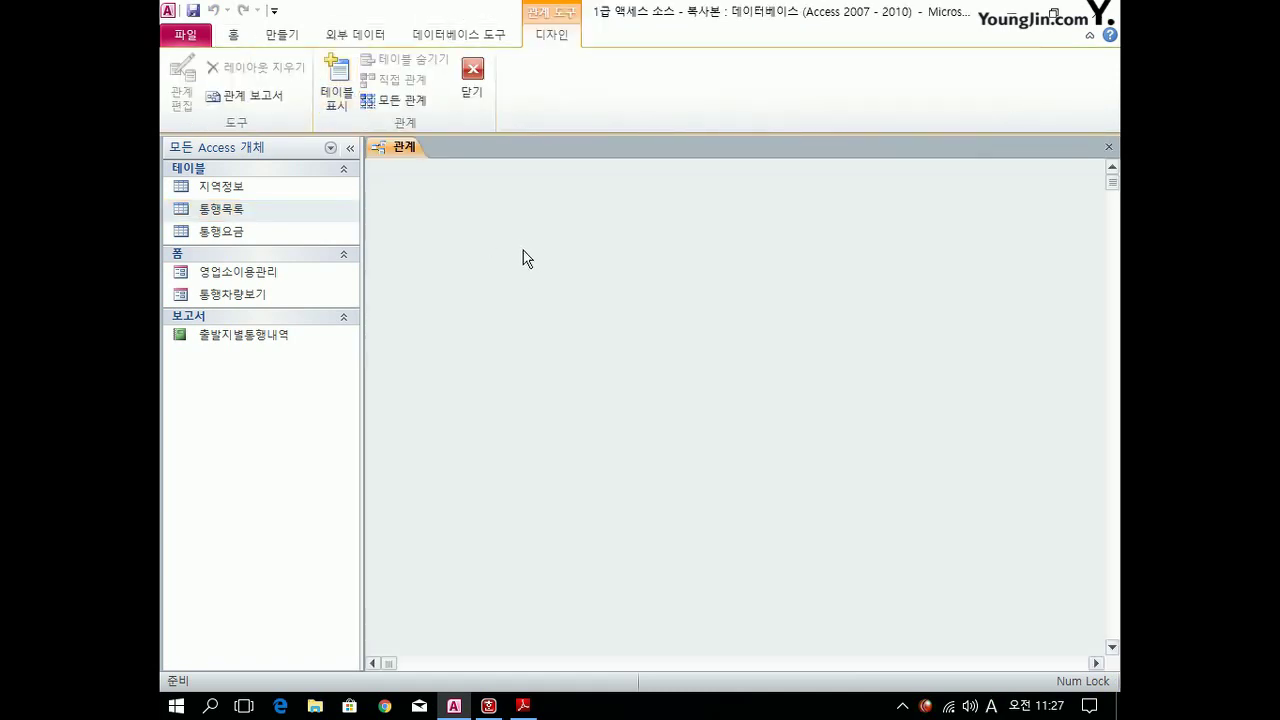
{"action": "right_click", "coordinate": [523, 246]}
{"action": "left_click", "coordinate": [550, 252]}
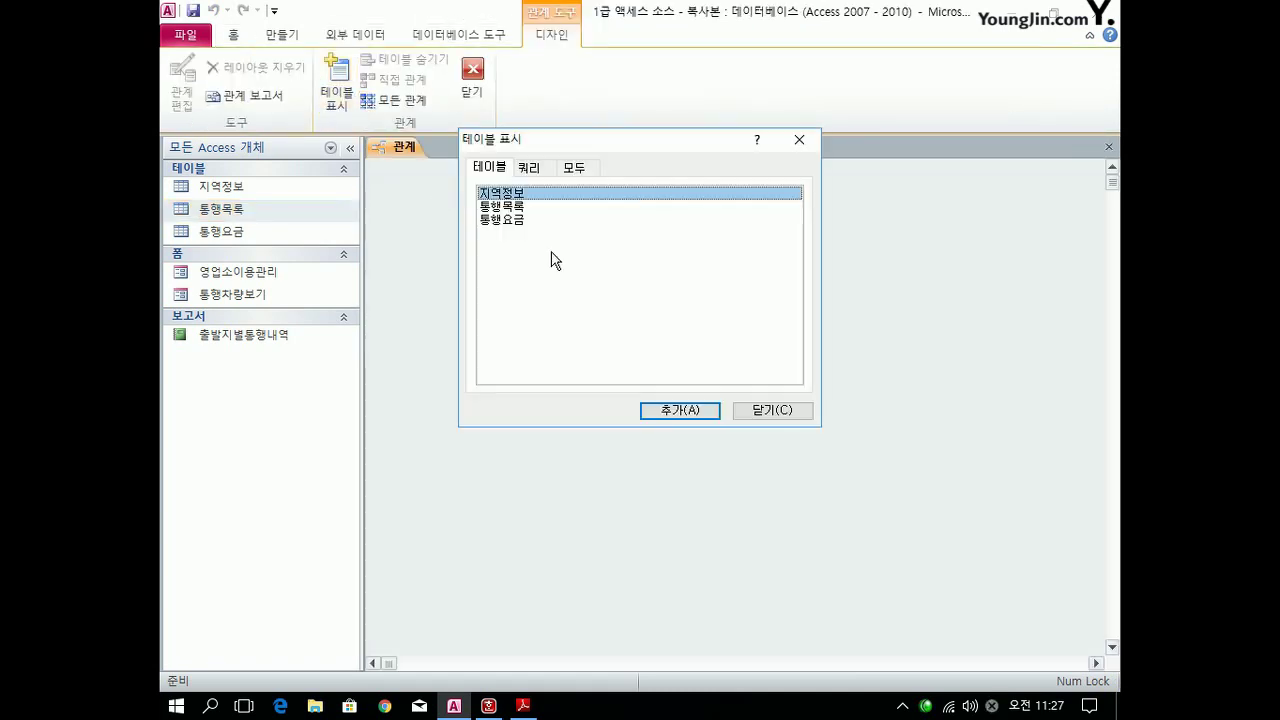
{"action": "double_click", "coordinate": [516, 206]}
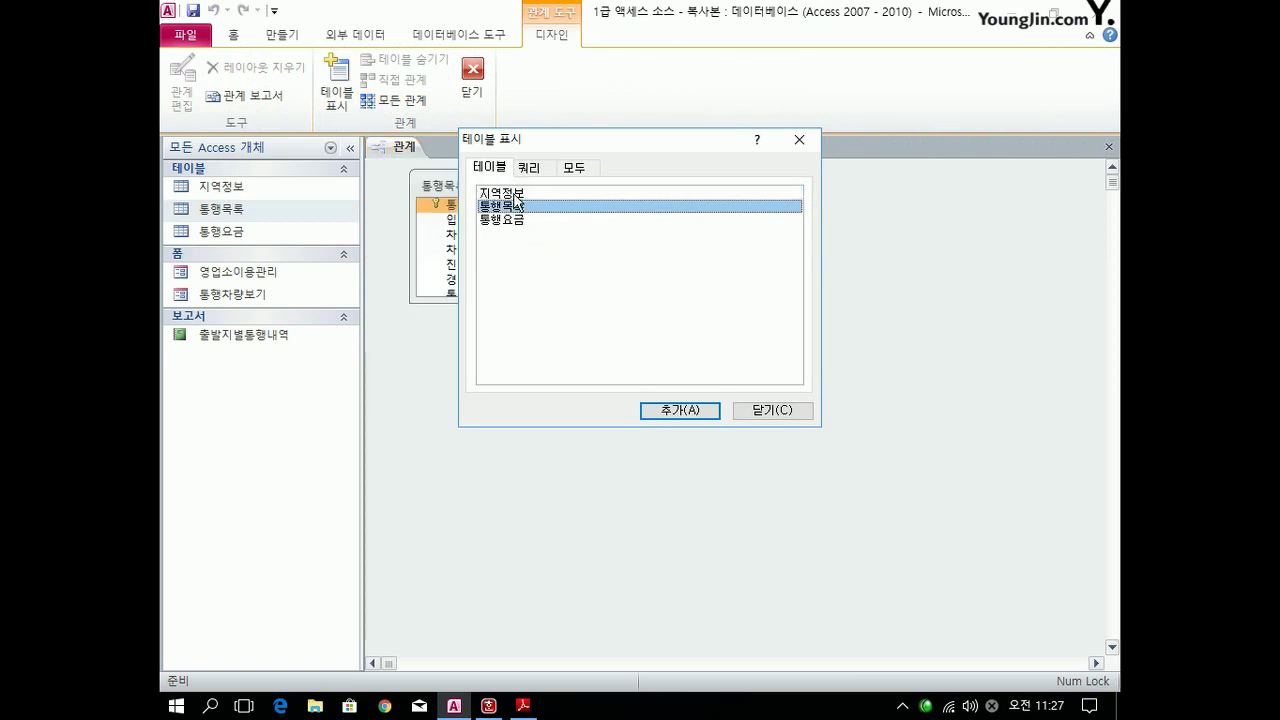
{"action": "left_click", "coordinate": [782, 414]}
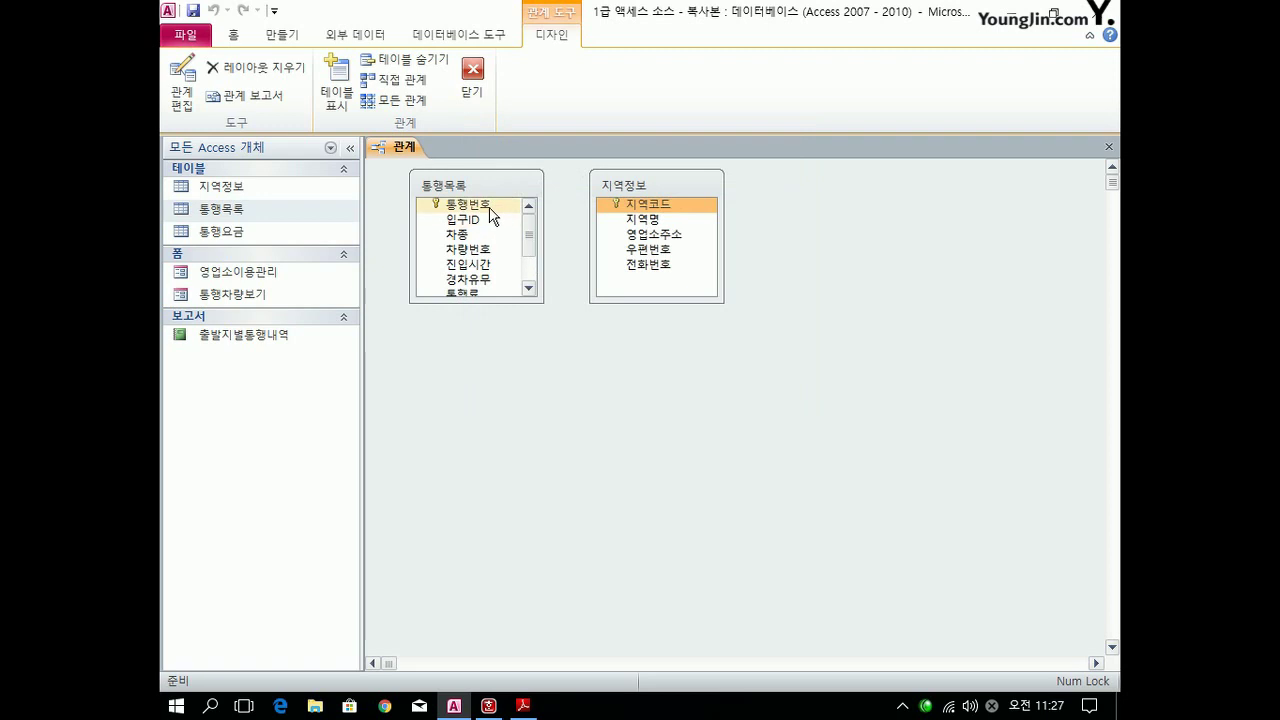
Relate 지역코드 of 지역정보 to 입구ID of 통행목록 with referential integrity and cascading field updates, and close the relationships layout with changes saved.
{"action": "left_click_drag", "start_coordinate": [510, 301], "coordinate": [514, 357]}
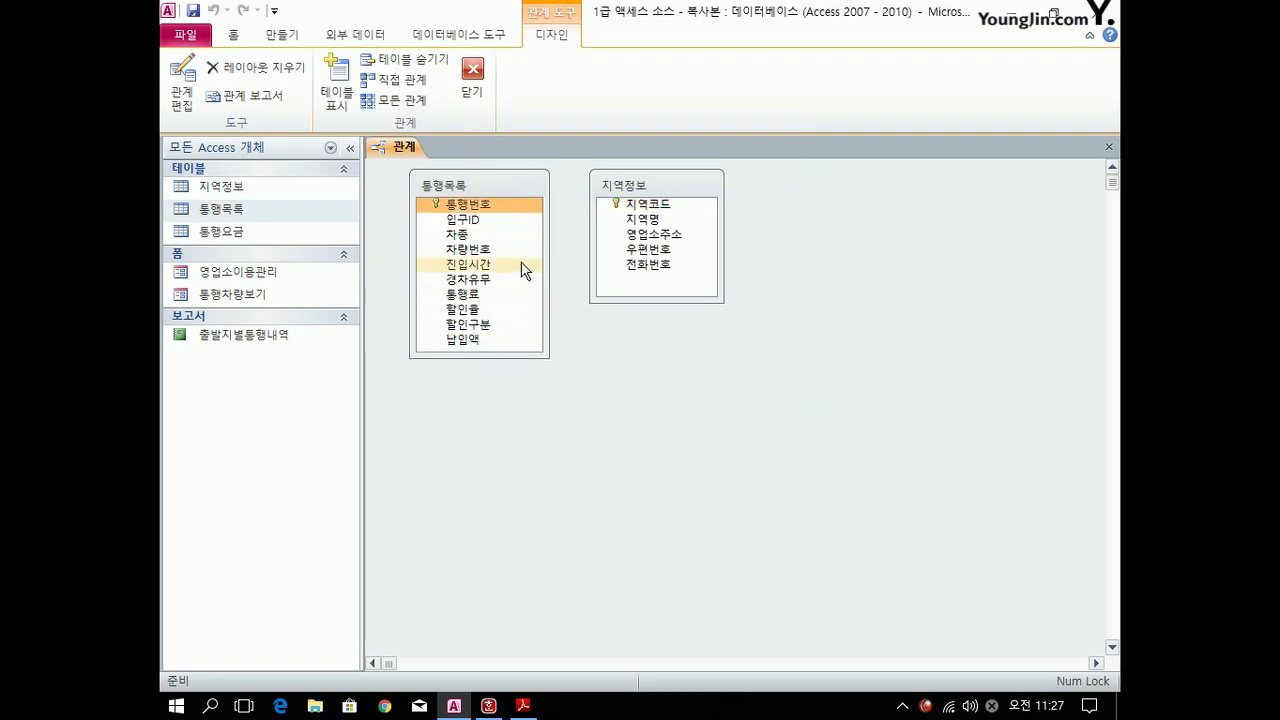
{"action": "left_click", "coordinate": [485, 220]}
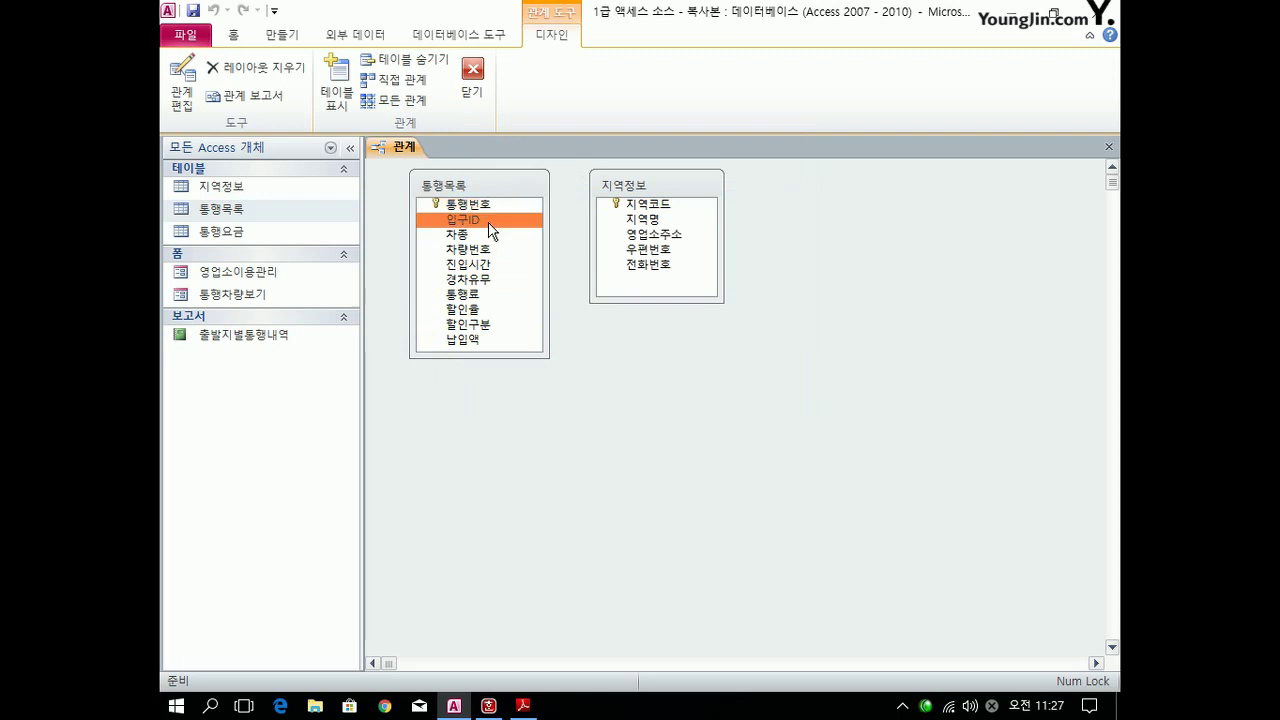
{"action": "left_click_drag", "start_coordinate": [608, 205], "coordinate": [488, 220]}
{"action": "left_click", "coordinate": [469, 294]}
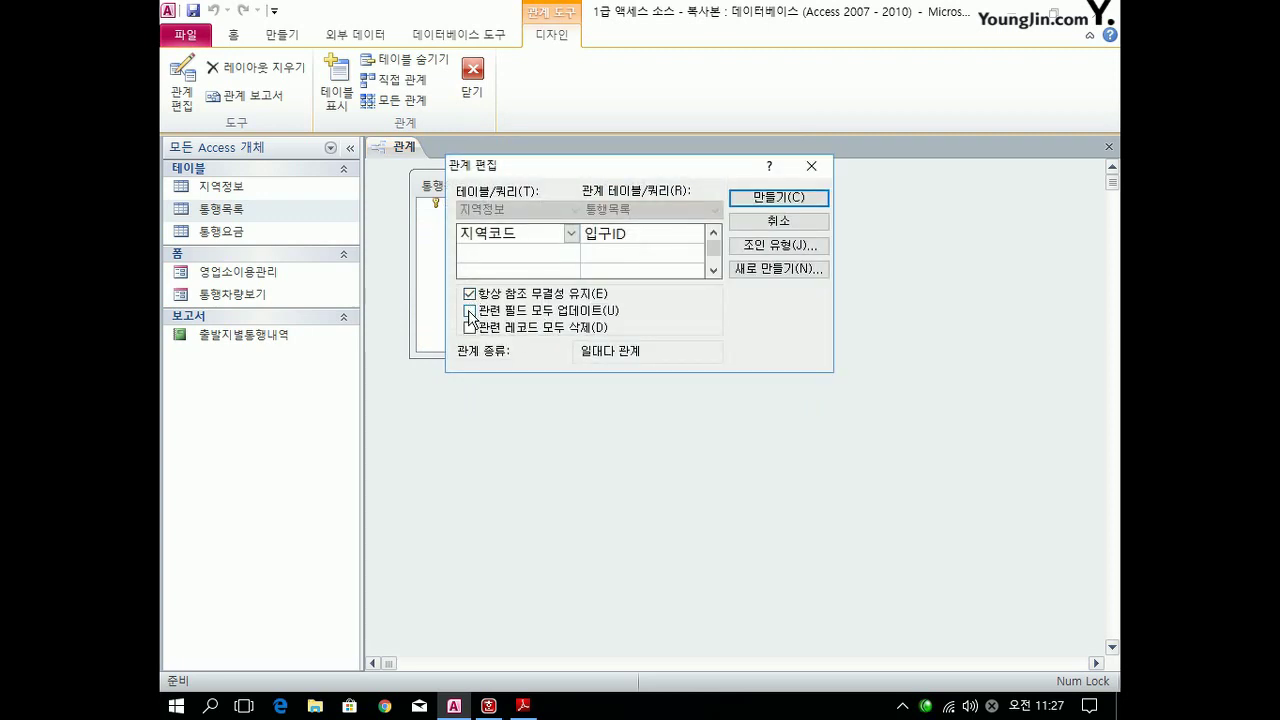
{"action": "left_click", "coordinate": [470, 311]}
{"action": "left_click", "coordinate": [779, 197]}
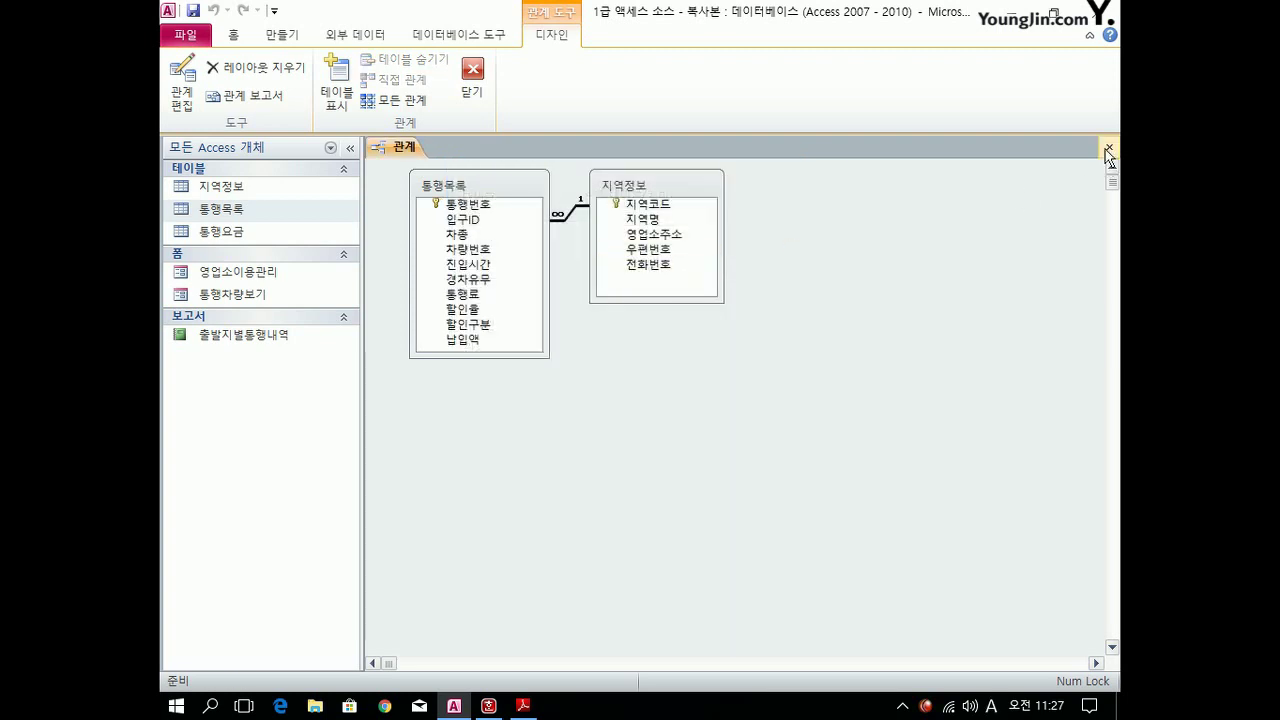
{"action": "key", "text": "ctrl+w"}
{"action": "left_click", "coordinate": [532, 400]}
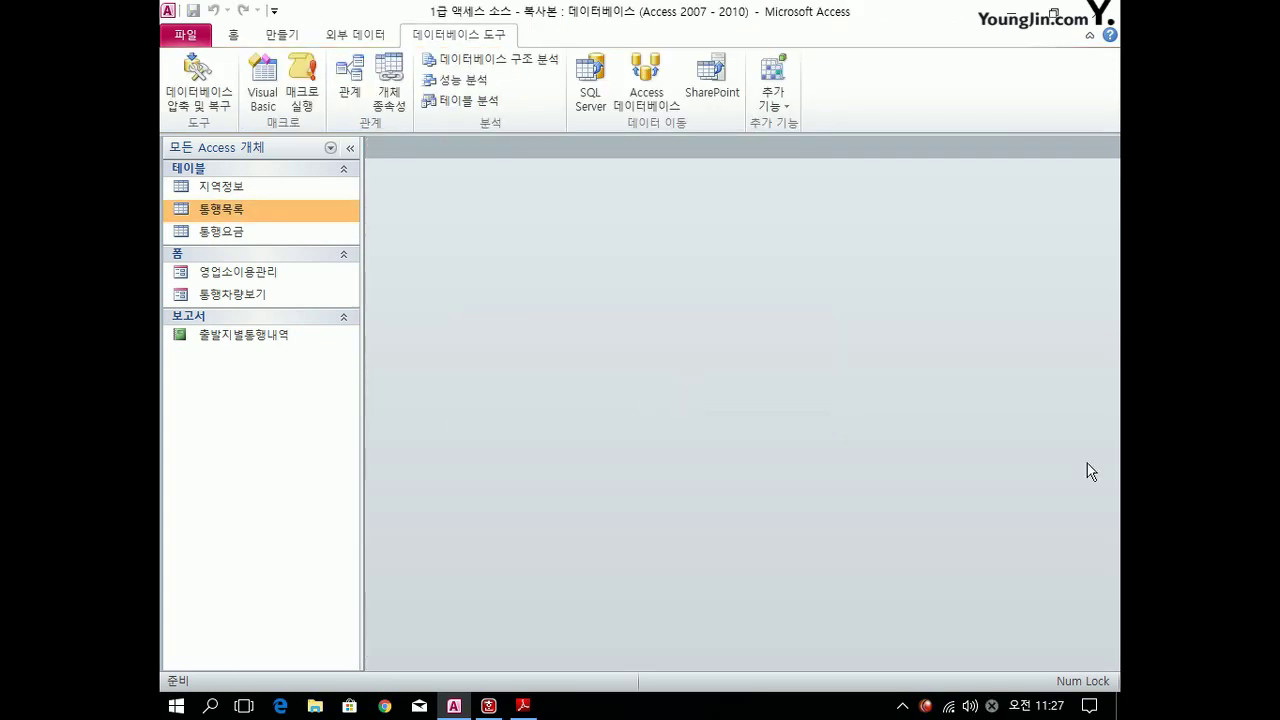
{"action": "key", "text": "alt+Tab"}
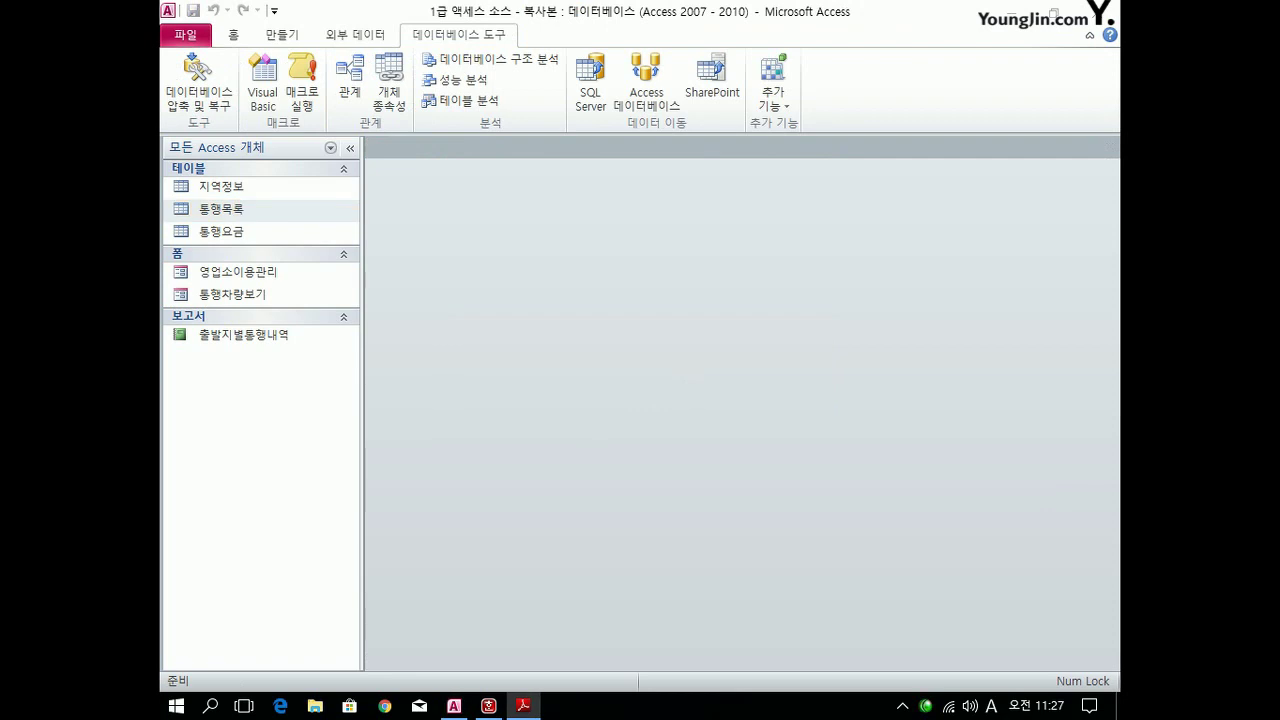
{"action": "key", "text": "alt+Tab"}
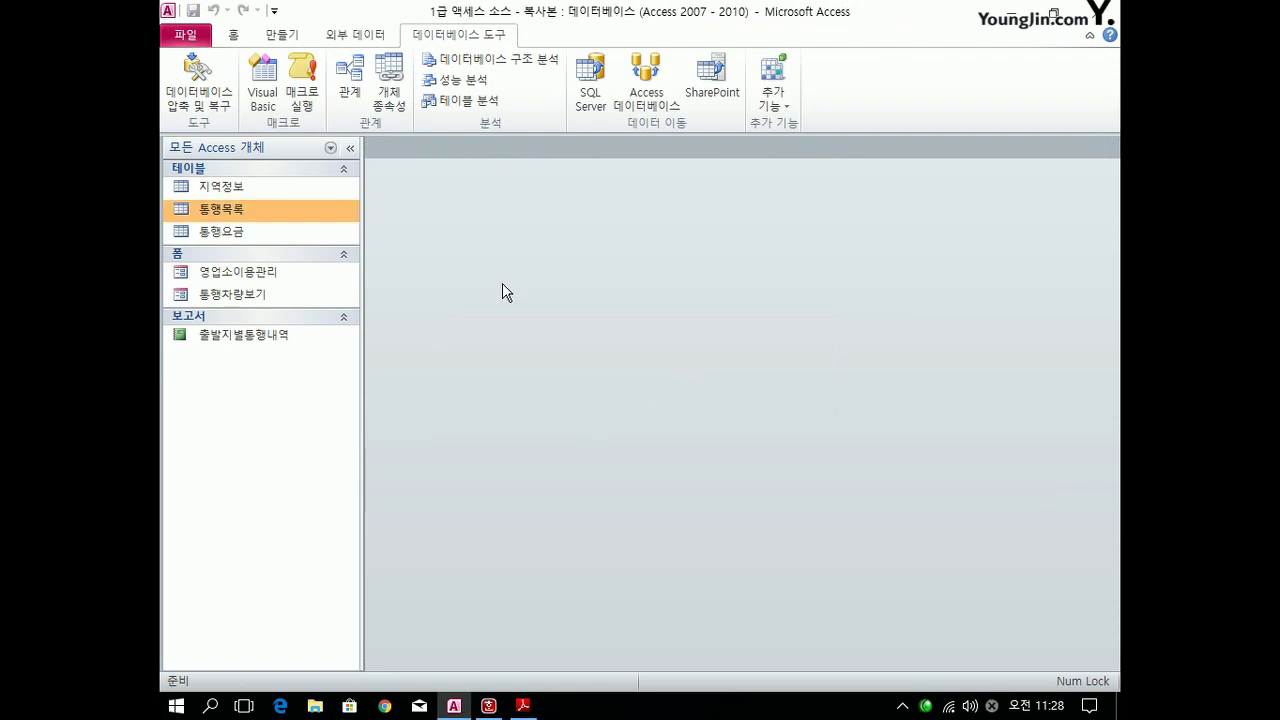
Open the 영업소이용관리 form in Design view and add a header label about 8.4 × 1.1 cm reading "서울요금소의 입구영업소 관리".
{"action": "right_click", "coordinate": [298, 281]}
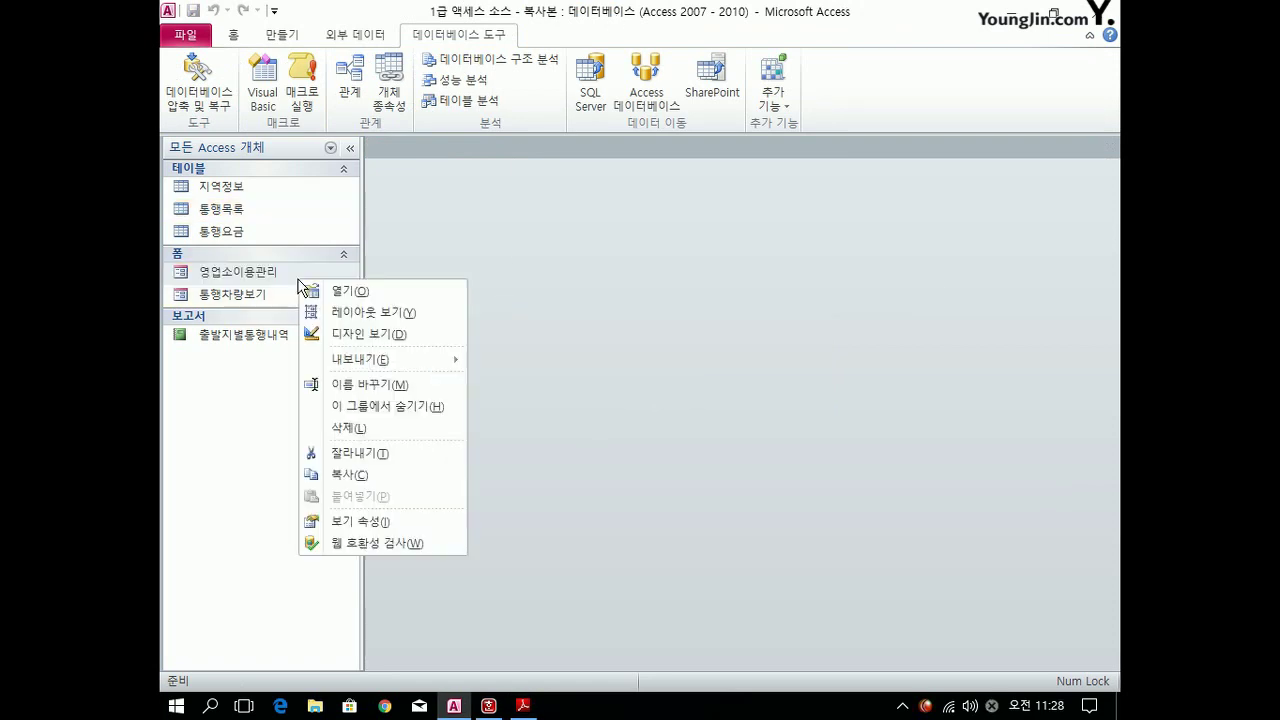
{"action": "left_click", "coordinate": [369, 334]}
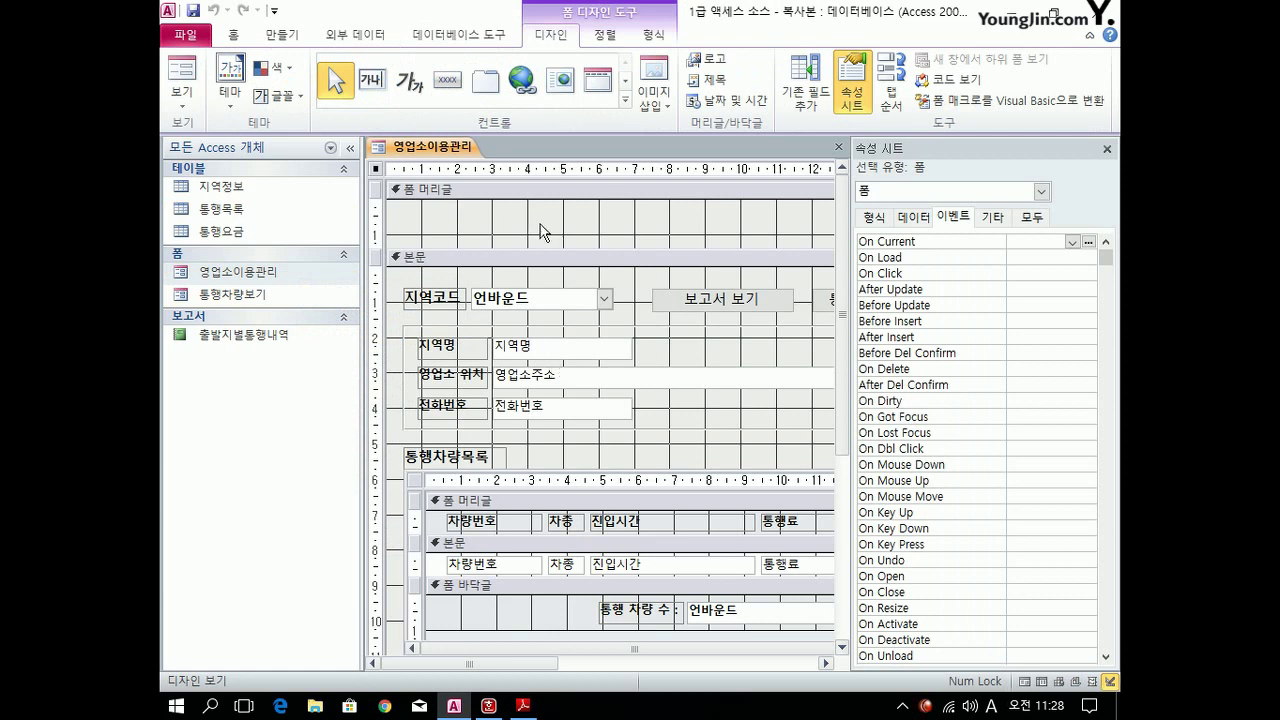
{"action": "left_click", "coordinate": [410, 82]}
{"action": "left_click_drag", "start_coordinate": [415, 205], "coordinate": [712, 244]}
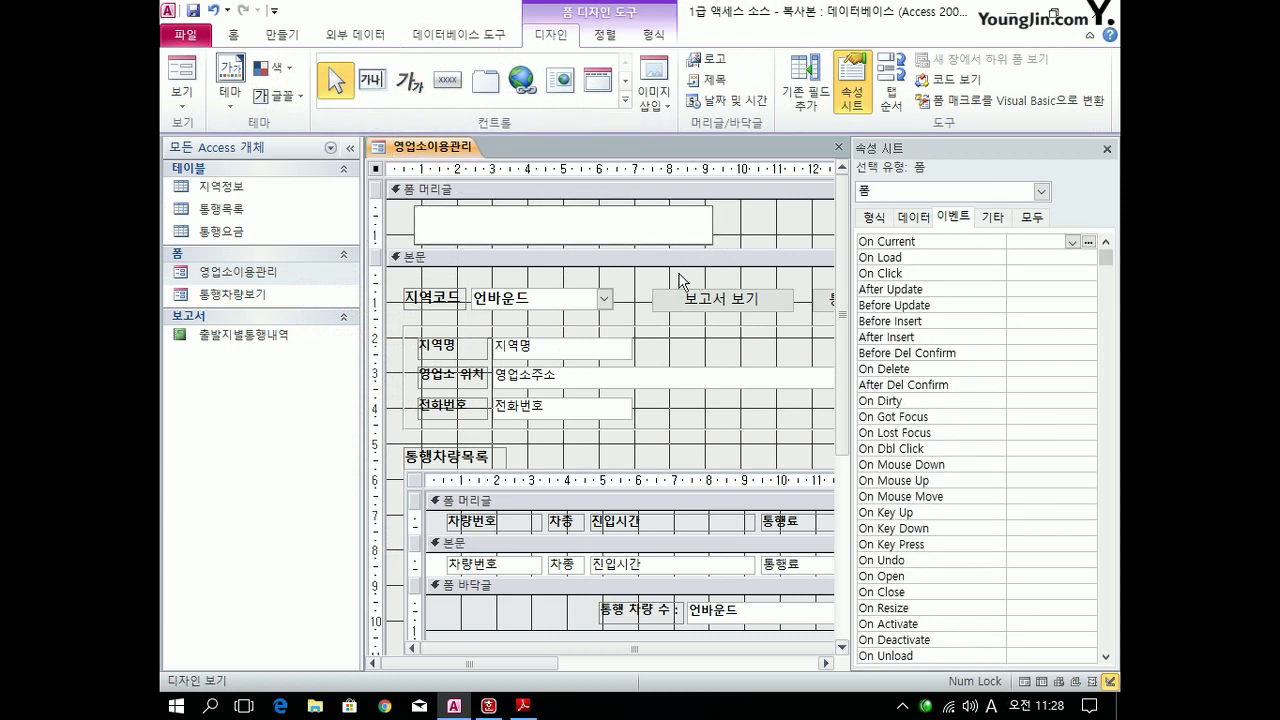
{"action": "type", "text": "서울요금소의 입구영ㅇ"}
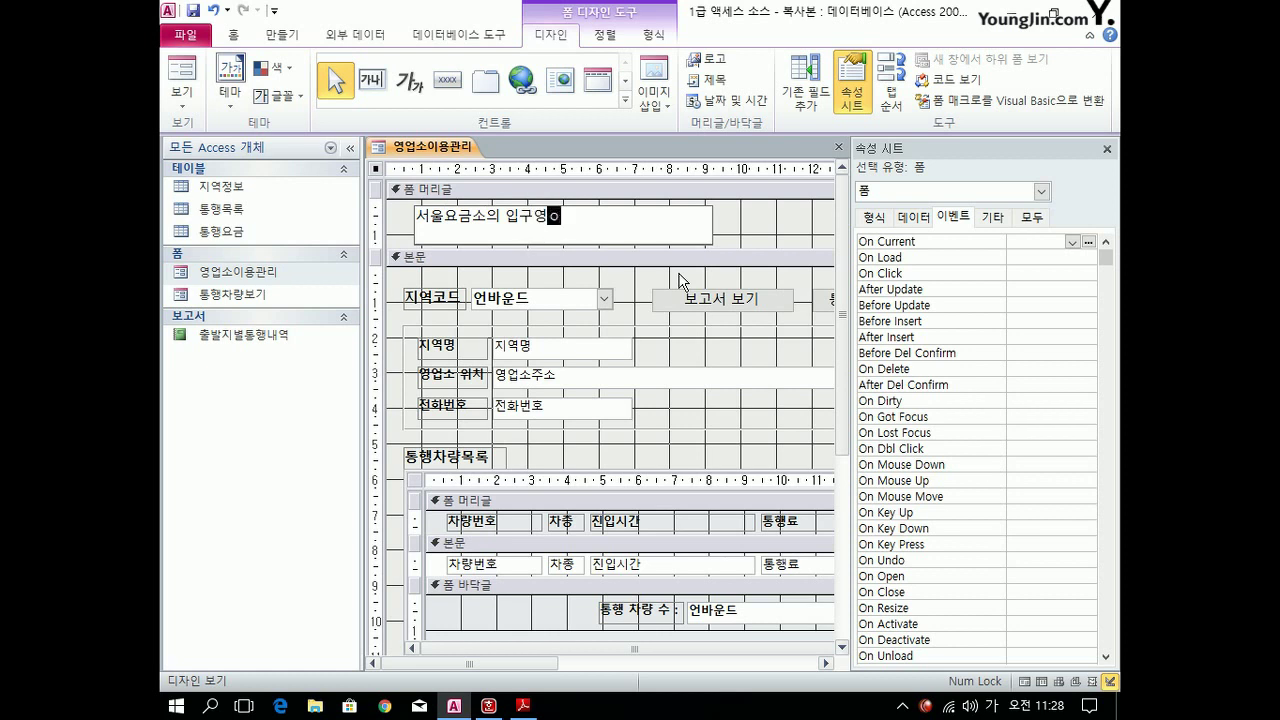
{"action": "type", "text": "업소 관리"}
{"action": "left_click", "coordinate": [726, 235]}
{"action": "left_click", "coordinate": [706, 235]}
Name the form header's title label lab제목.
{"action": "left_click", "coordinate": [1038, 218]}
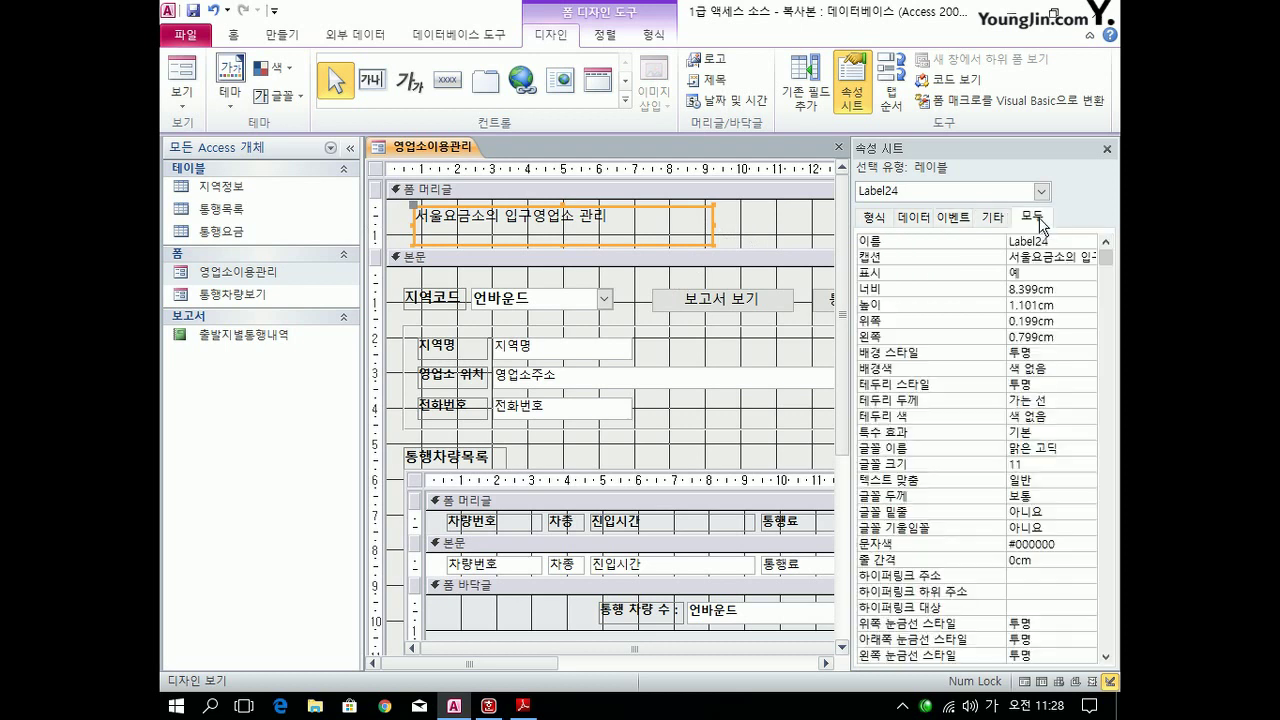
{"action": "left_click", "coordinate": [1050, 243]}
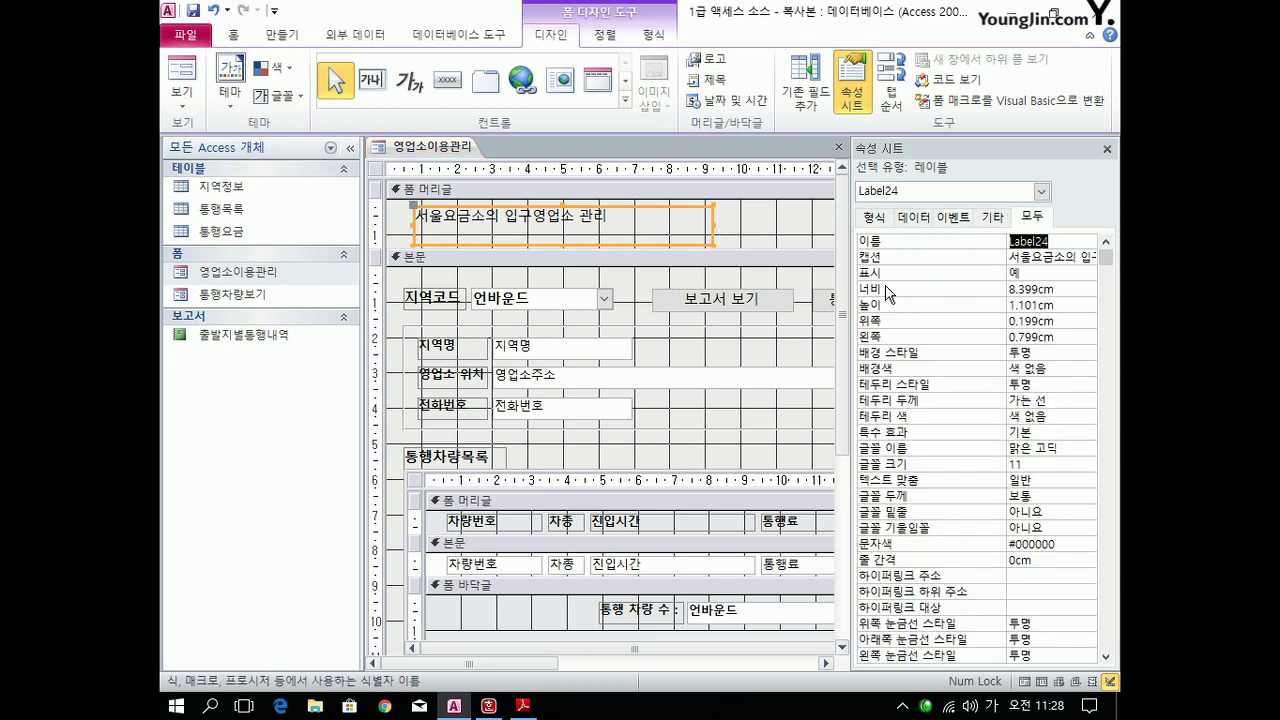
{"action": "key", "text": "BackSpace"}
{"action": "key", "text": "Hangul"}
{"action": "type", "text": "lab제목"}
{"action": "key", "text": "Return"}
Set the title label's font size to 20 and its text color to 어두운 텍스트.
{"action": "left_click", "coordinate": [970, 466]}
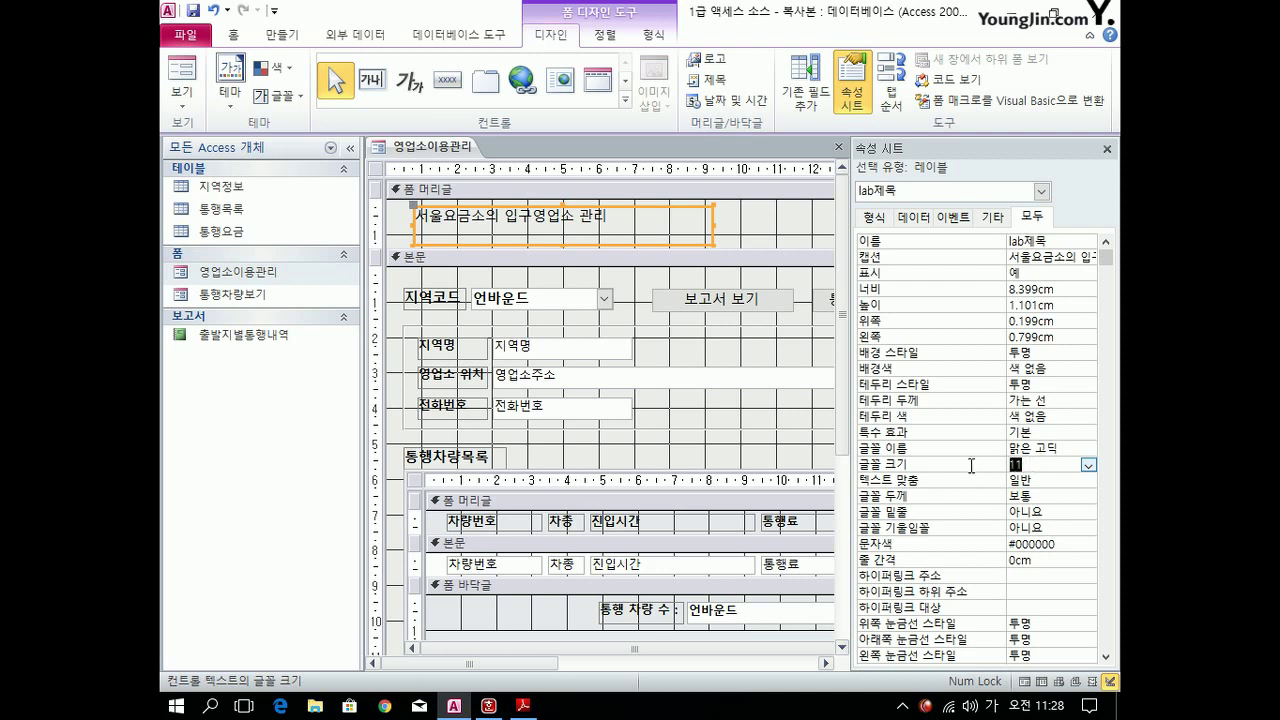
{"action": "type", "text": "20"}
{"action": "left_click", "coordinate": [1059, 546]}
{"action": "left_click", "coordinate": [1072, 545]}
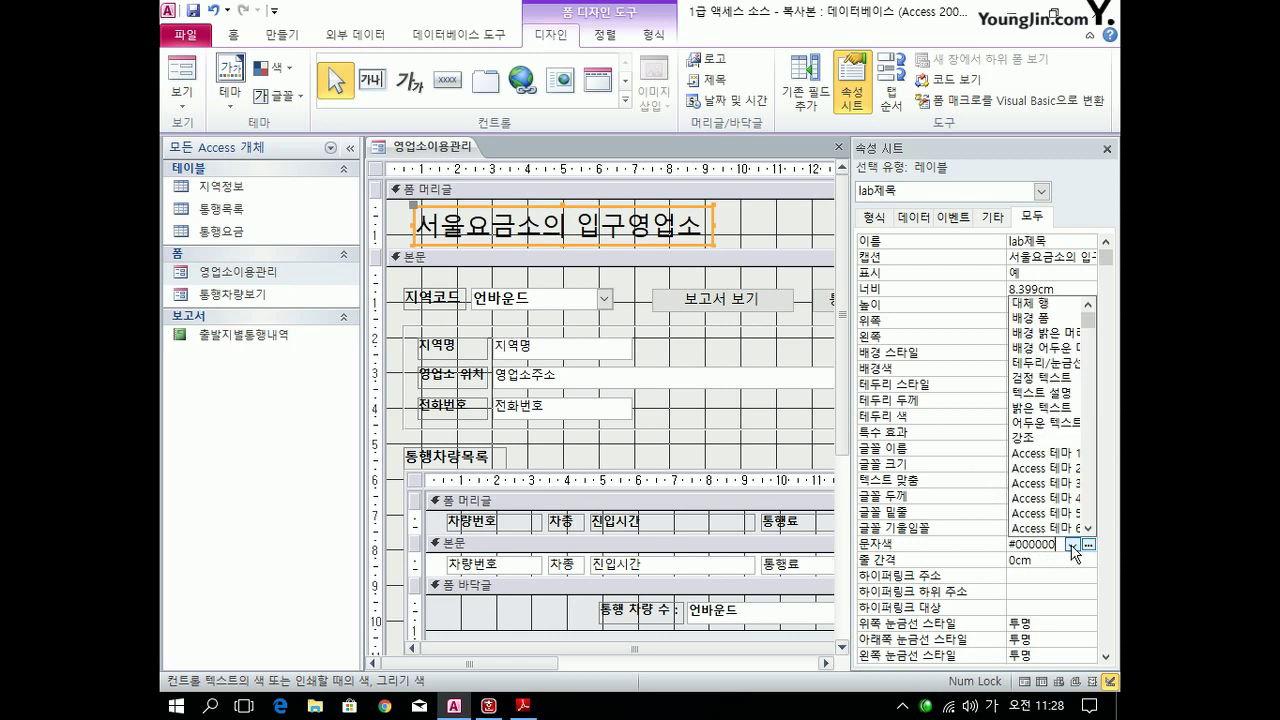
{"action": "left_click", "coordinate": [1040, 422]}
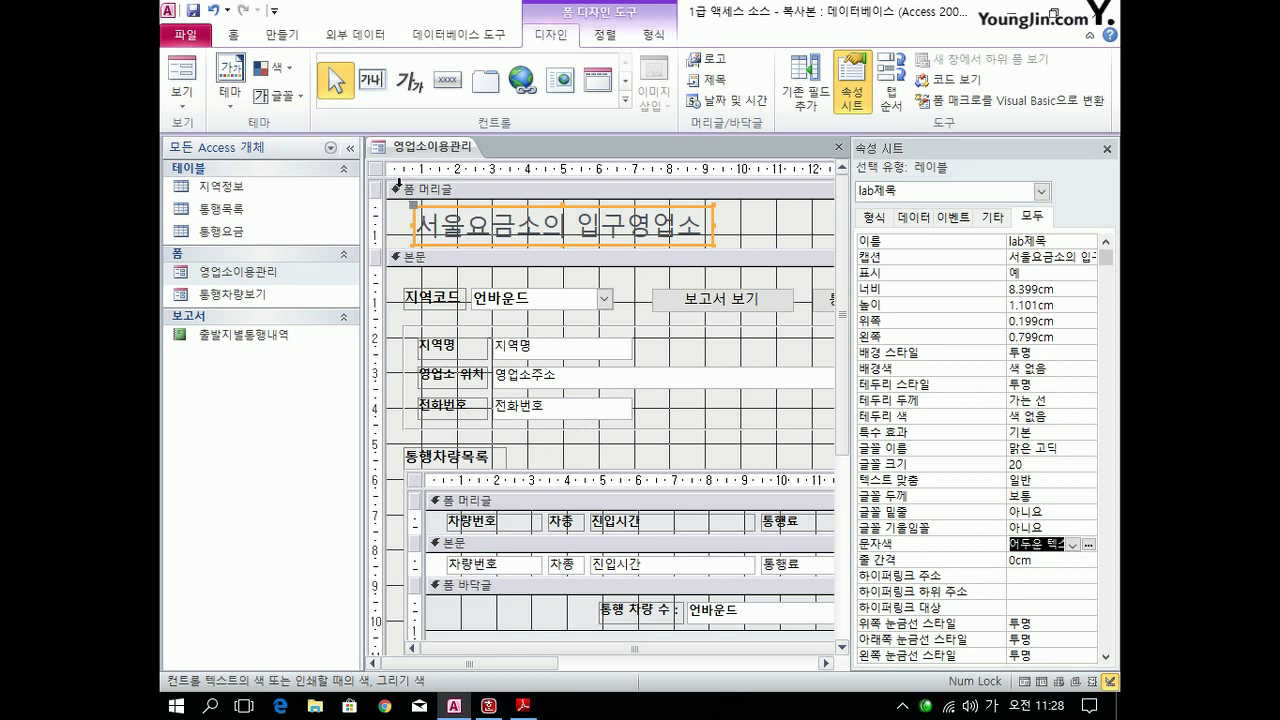
Link the 통행차량목록 subform to the main form through master field 지역코드 and child field 입구ID.
{"action": "left_click", "coordinate": [580, 470]}
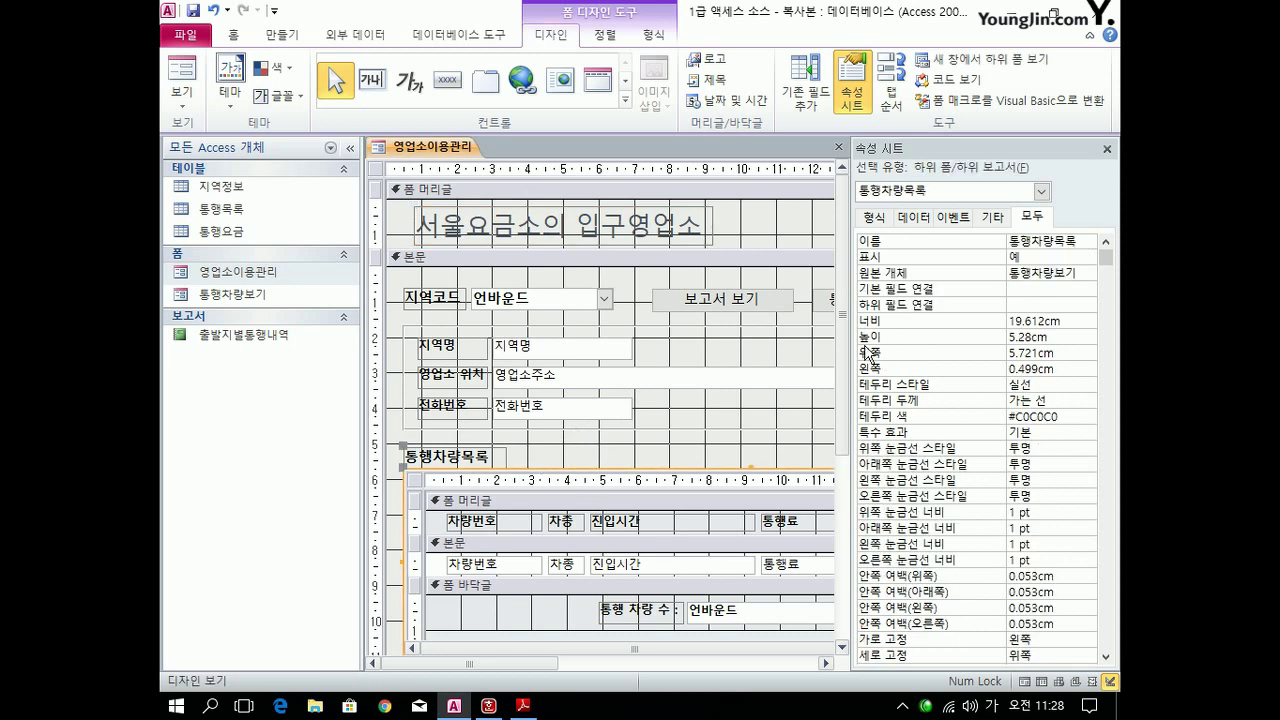
{"action": "left_click", "coordinate": [1032, 288]}
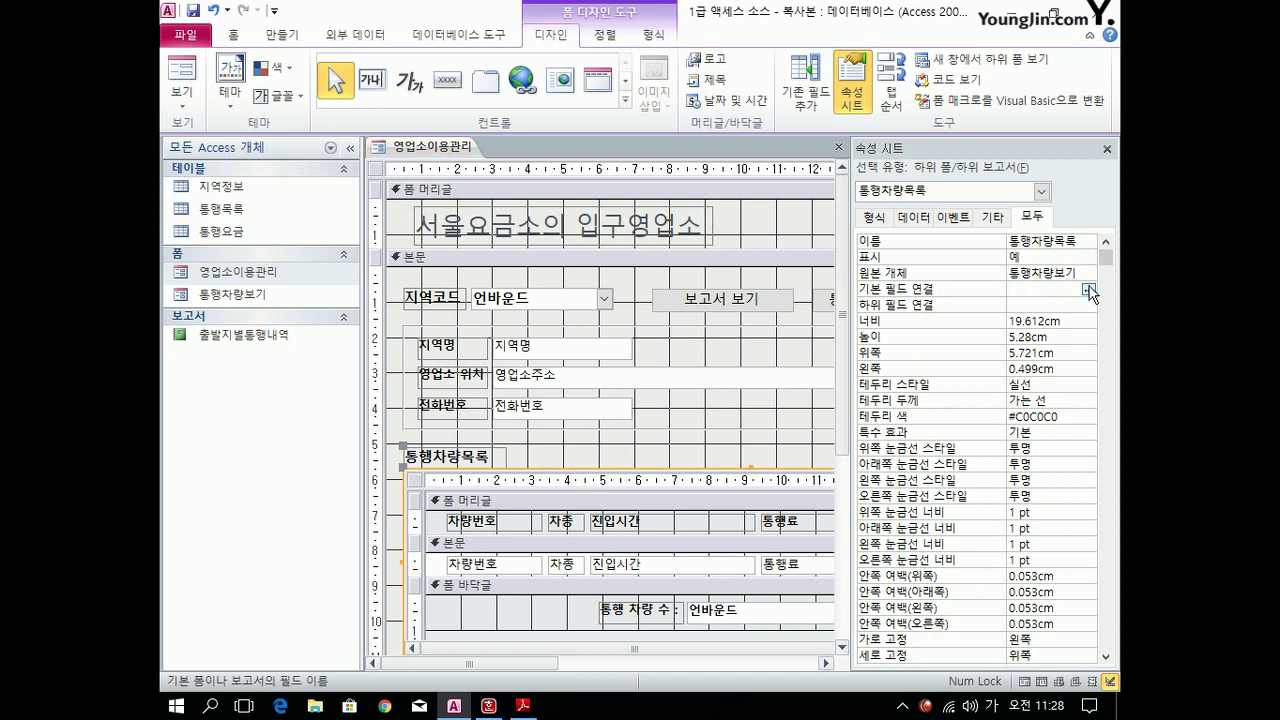
{"action": "left_click", "coordinate": [1089, 292]}
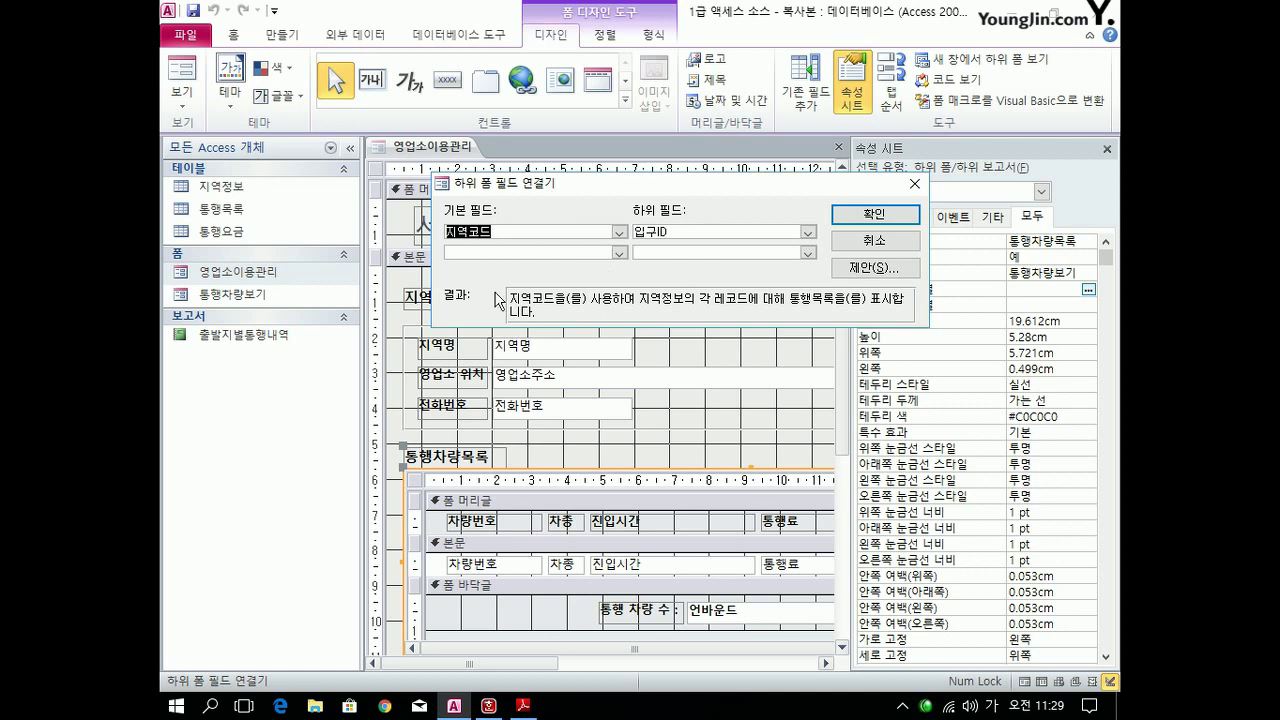
{"action": "left_click", "coordinate": [868, 214]}
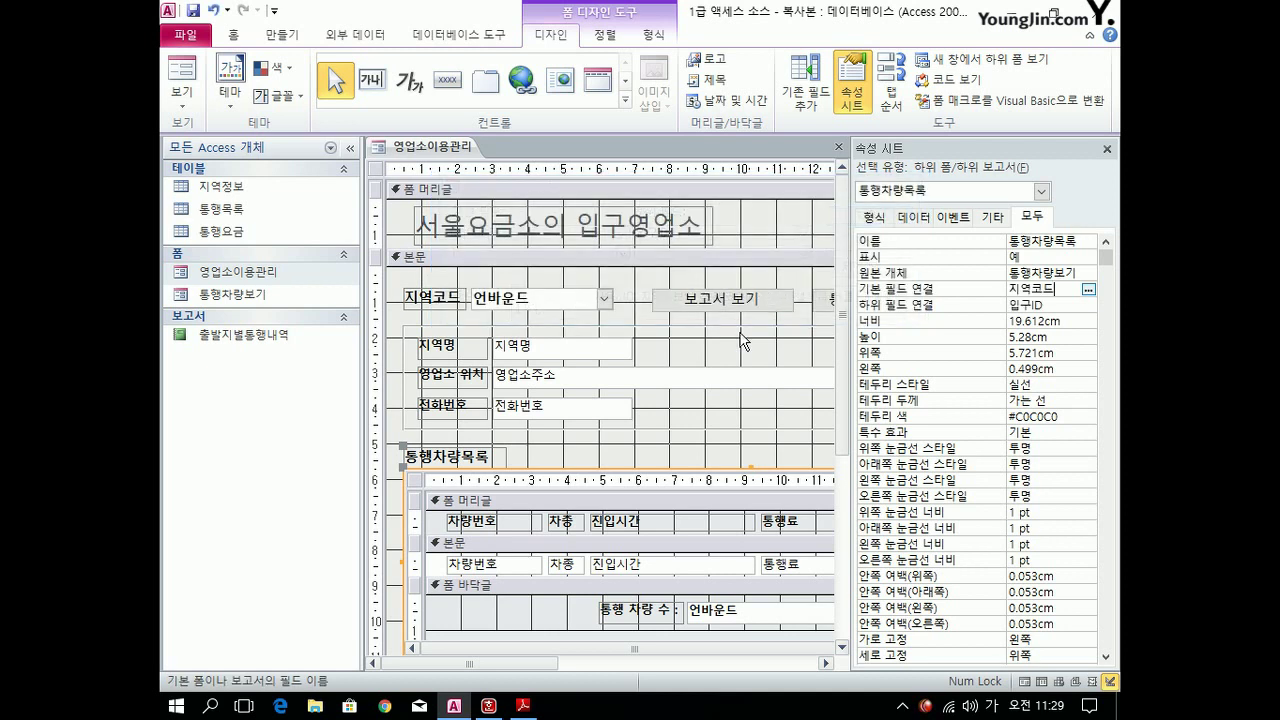
Set the subform's navigation buttons (탐색 단추) and record selectors (레코드 선택기) to 아니요.
{"action": "left_click", "coordinate": [418, 483]}
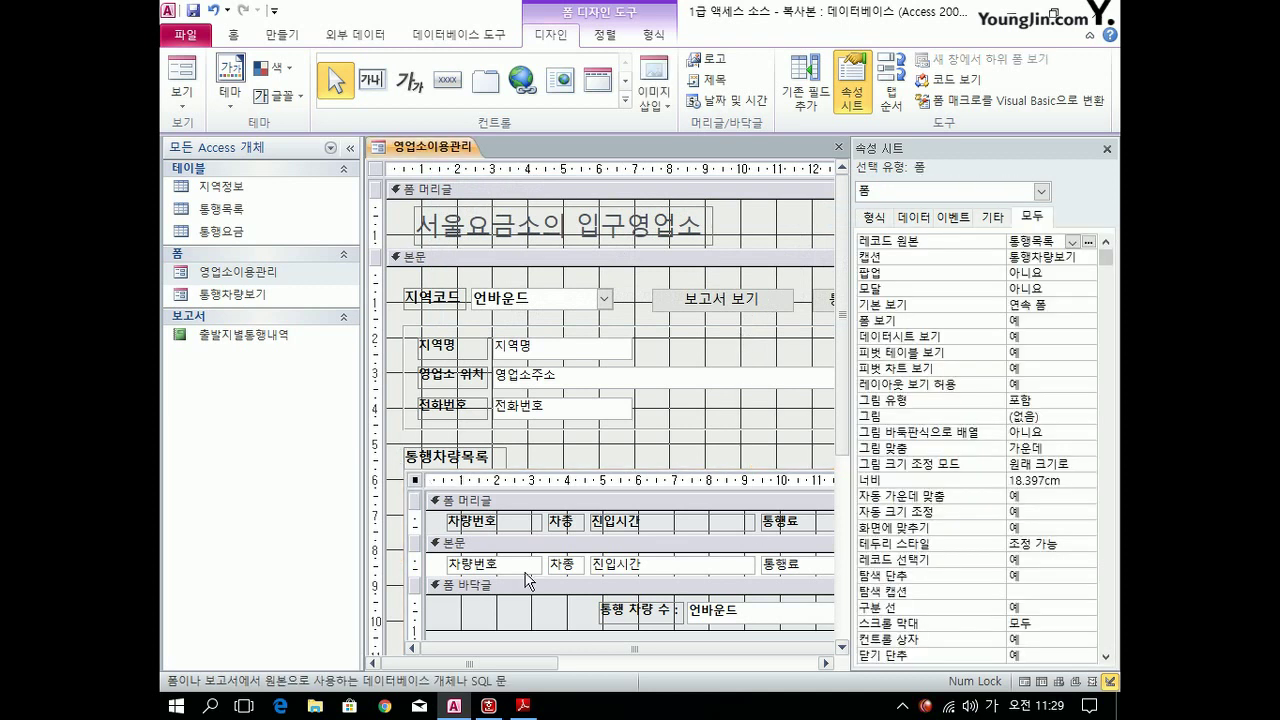
{"action": "left_click", "coordinate": [1071, 577]}
{"action": "left_click", "coordinate": [1088, 577]}
{"action": "left_click", "coordinate": [1040, 607]}
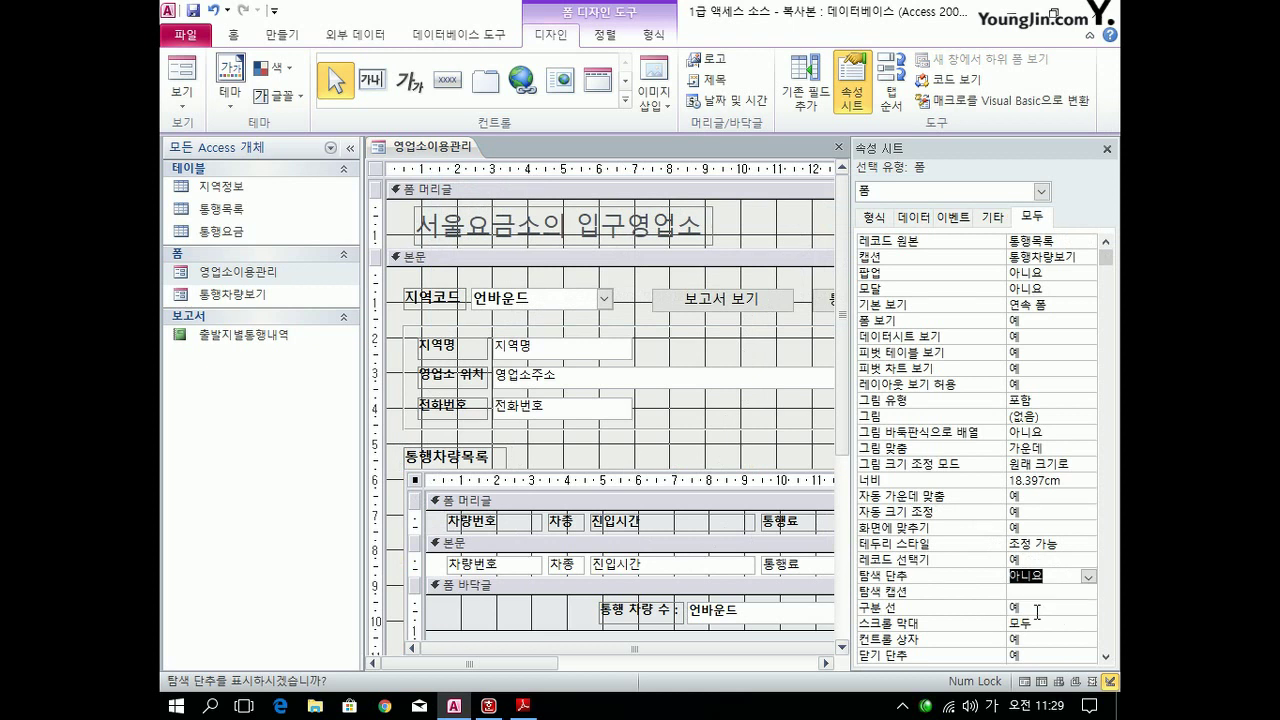
{"action": "left_click", "coordinate": [1050, 560]}
{"action": "left_click", "coordinate": [1088, 561]}
{"action": "left_click", "coordinate": [1075, 591]}
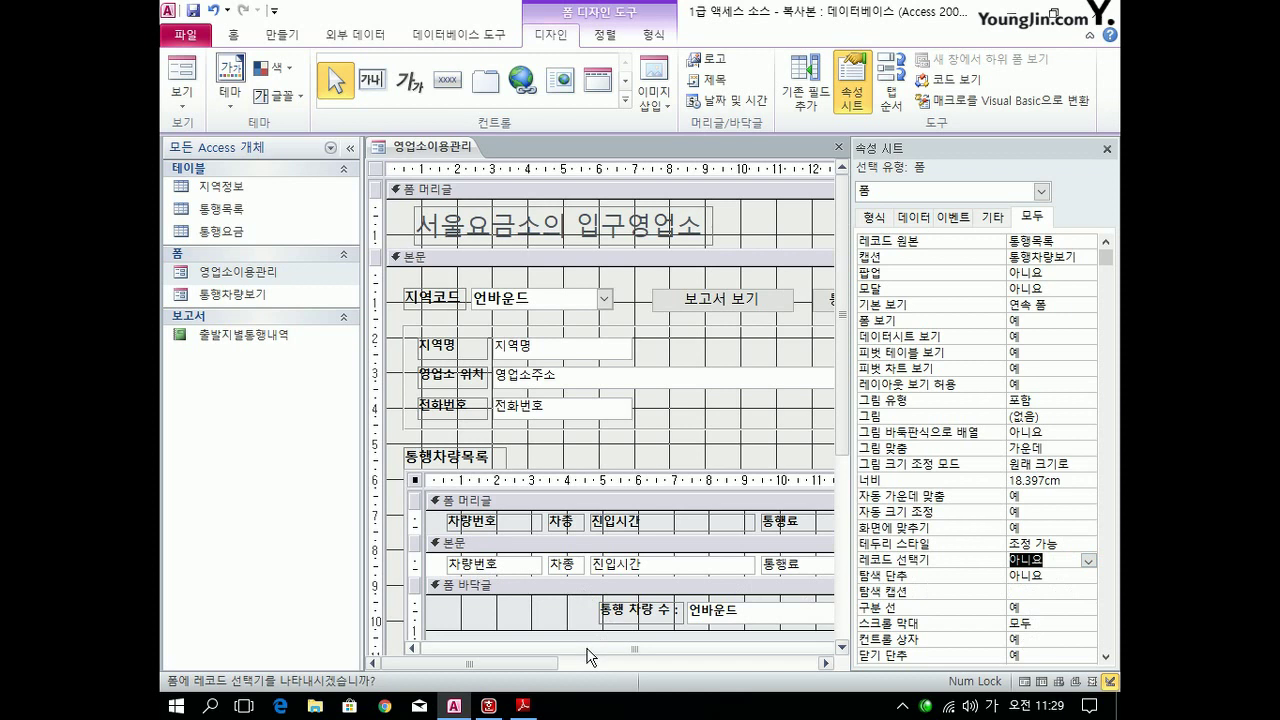
Set the tab stop (탭 정지) of the subform's txt납입액 text box to 아니요.
{"action": "left_click_drag", "start_coordinate": [544, 663], "coordinate": [713, 668]}
{"action": "left_click", "coordinate": [743, 577]}
{"action": "left_click", "coordinate": [745, 567]}
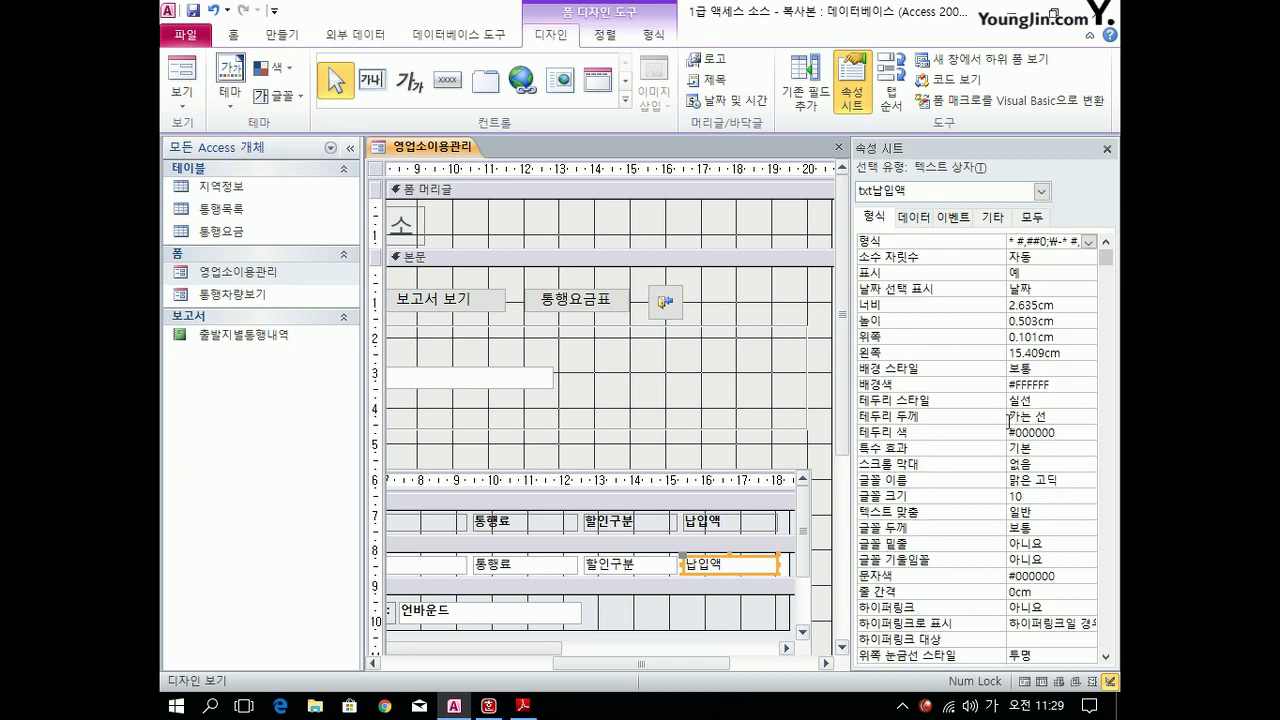
{"action": "left_click_drag", "start_coordinate": [1106, 262], "coordinate": [1106, 640]}
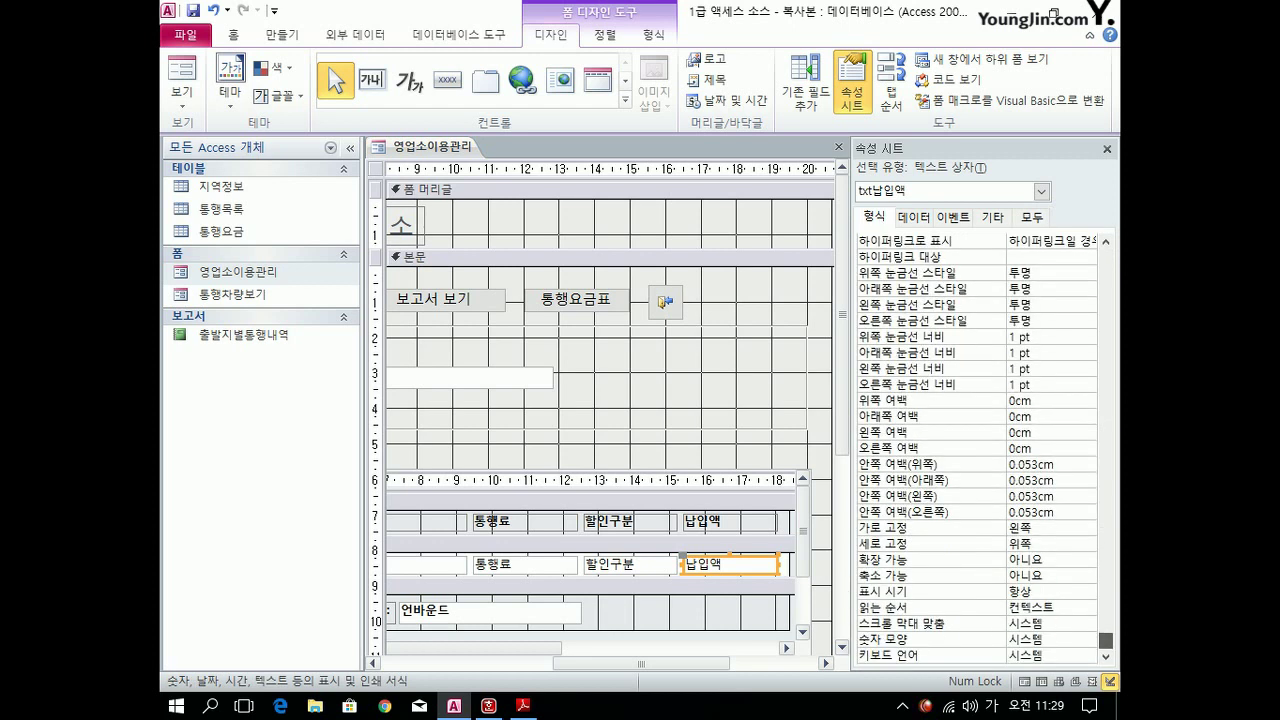
{"action": "left_click", "coordinate": [874, 216]}
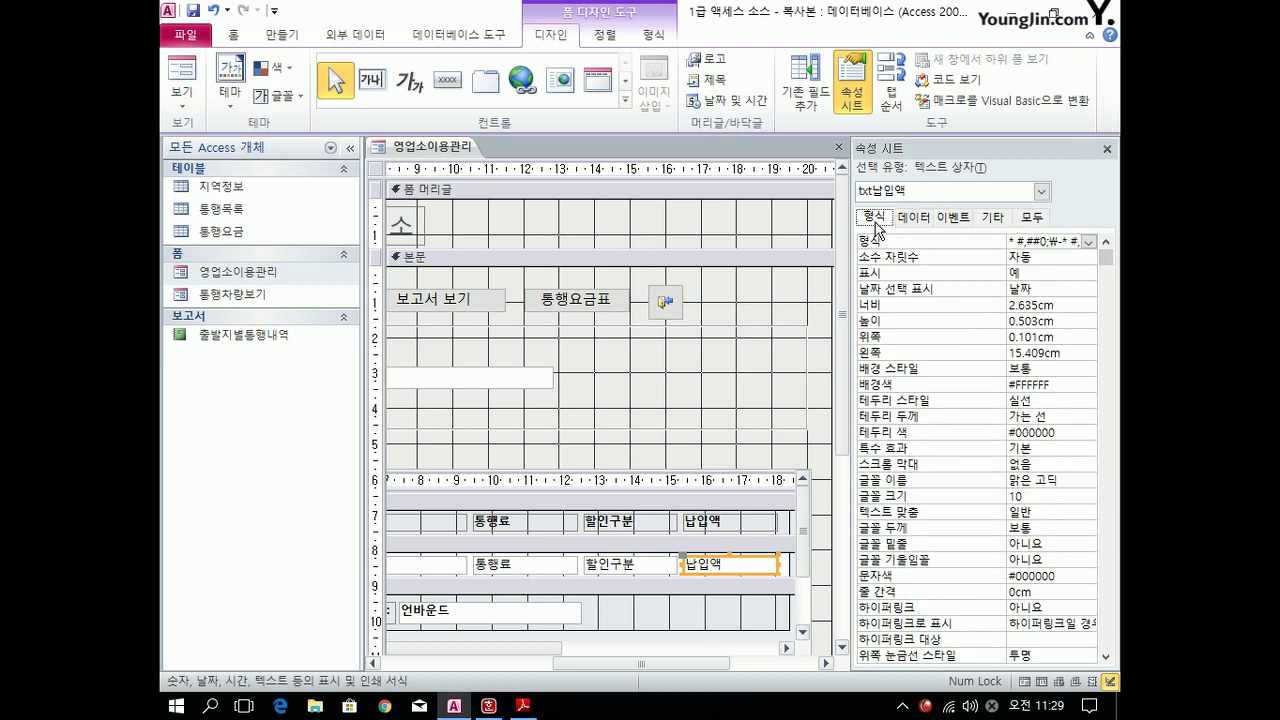
{"action": "left_click", "coordinate": [995, 222]}
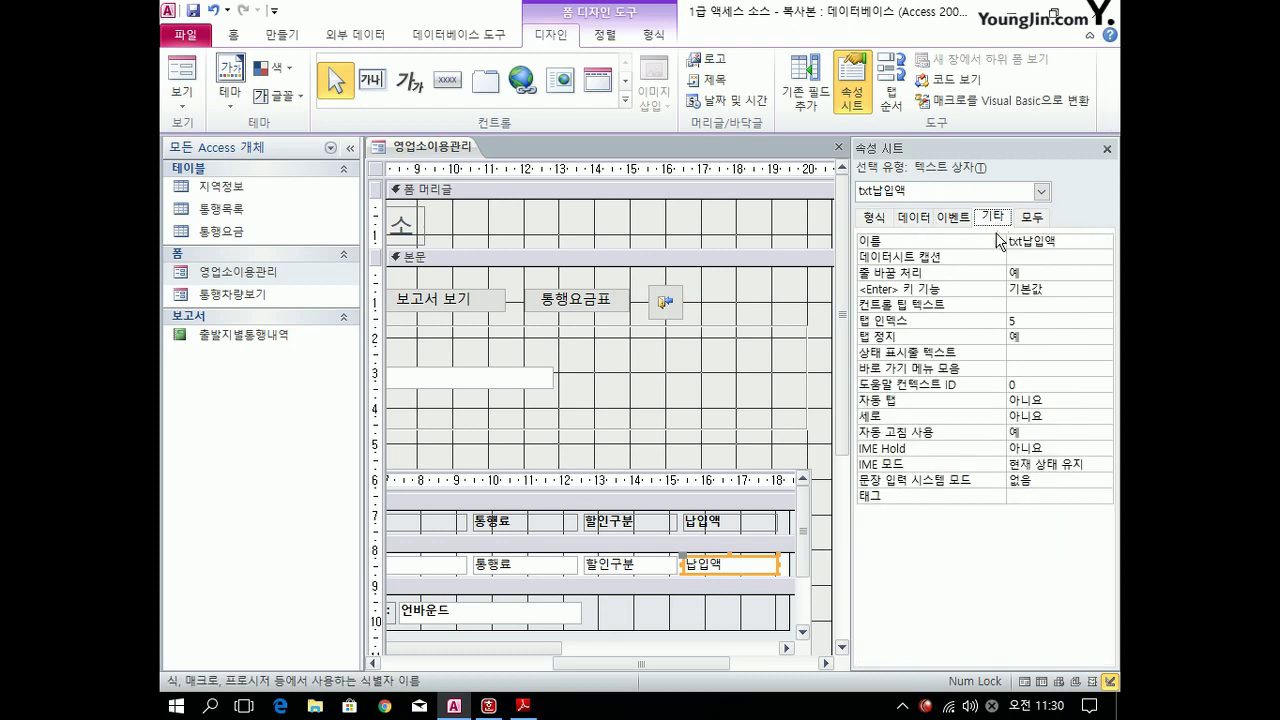
{"action": "left_click", "coordinate": [1034, 337]}
{"action": "left_click", "coordinate": [1104, 337]}
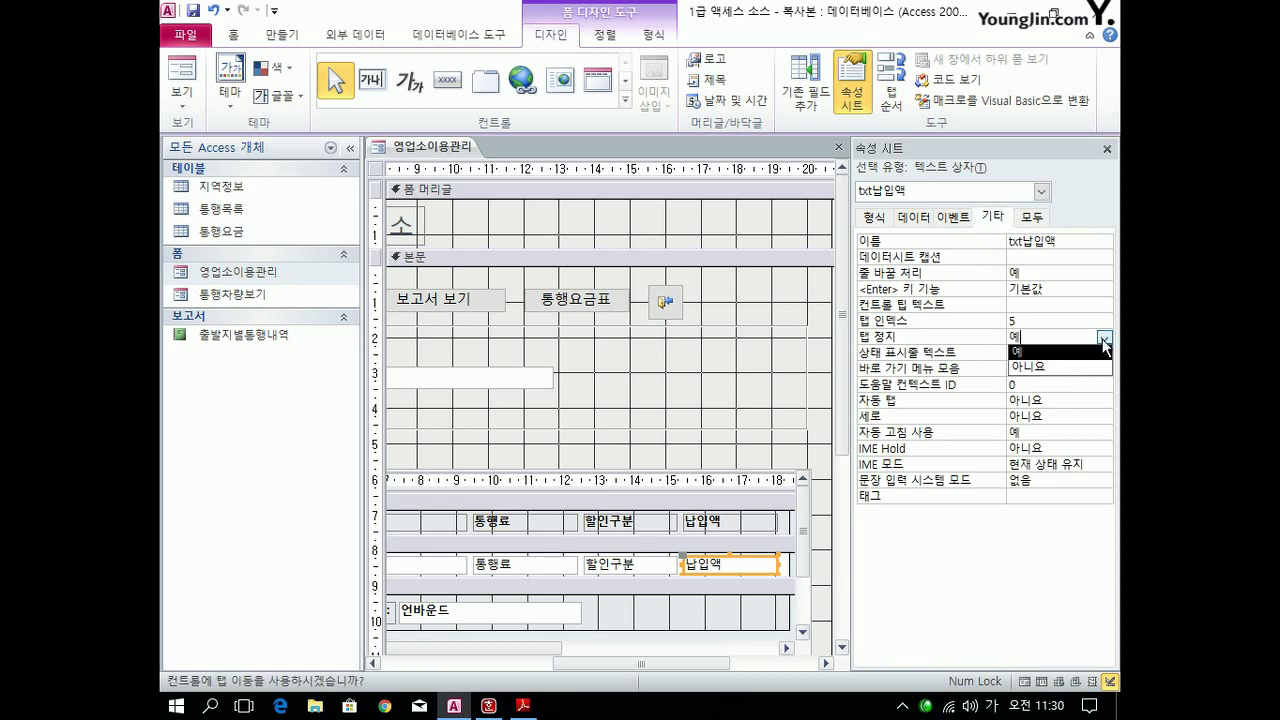
{"action": "left_click", "coordinate": [1081, 362]}
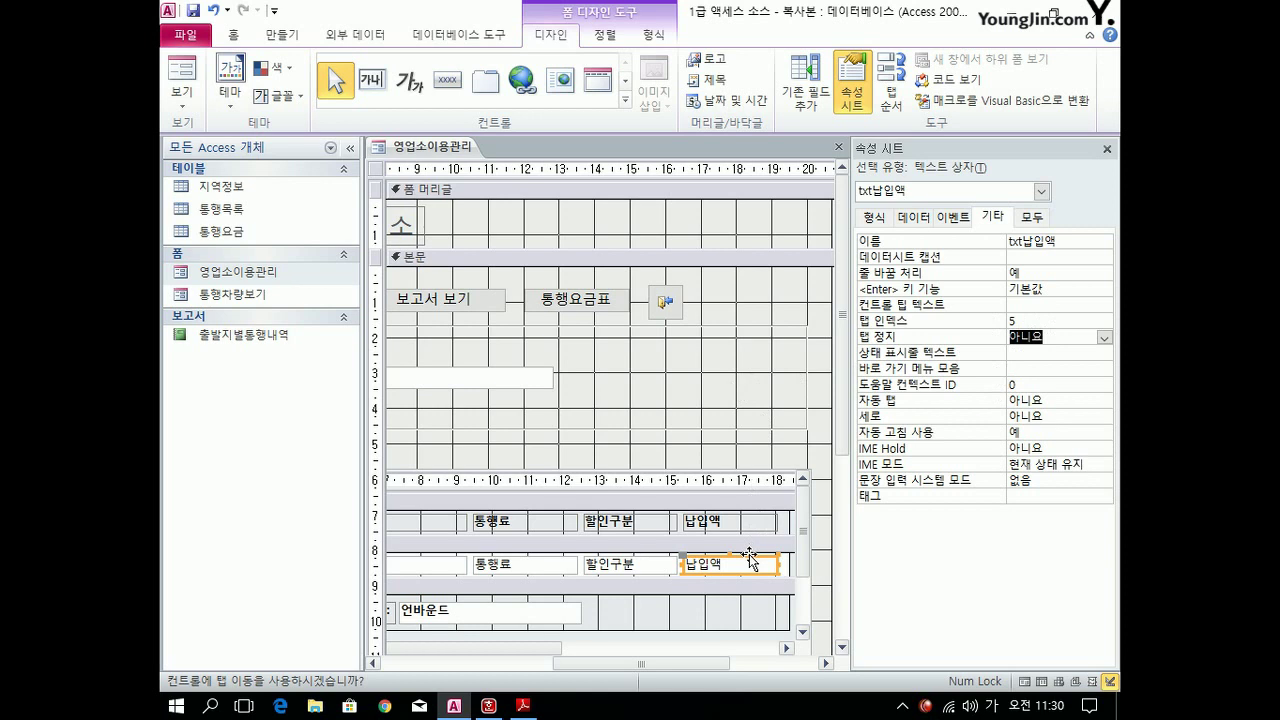
Set the control source of the txt통행차량수 text box in the subform footer to =Count(*).
{"action": "left_click_drag", "start_coordinate": [640, 663], "coordinate": [504, 667]}
{"action": "left_click", "coordinate": [690, 625]}
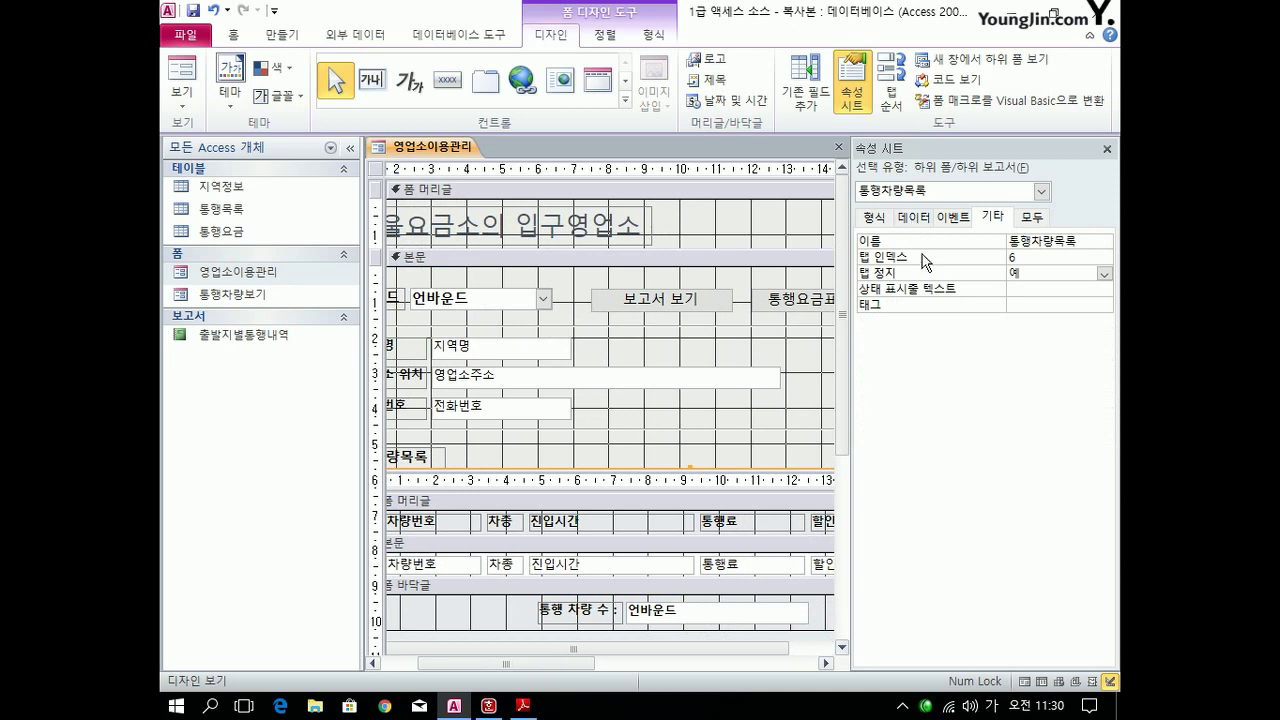
{"action": "left_click", "coordinate": [722, 612]}
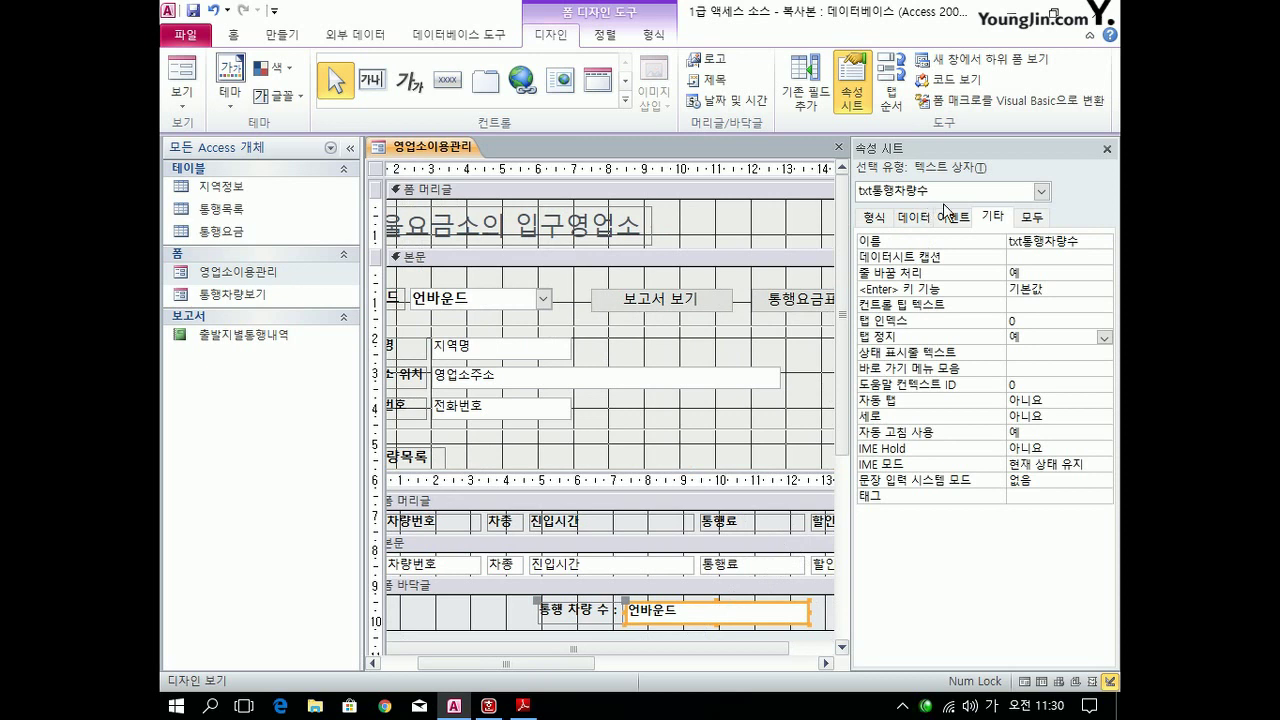
{"action": "left_click", "coordinate": [1032, 217]}
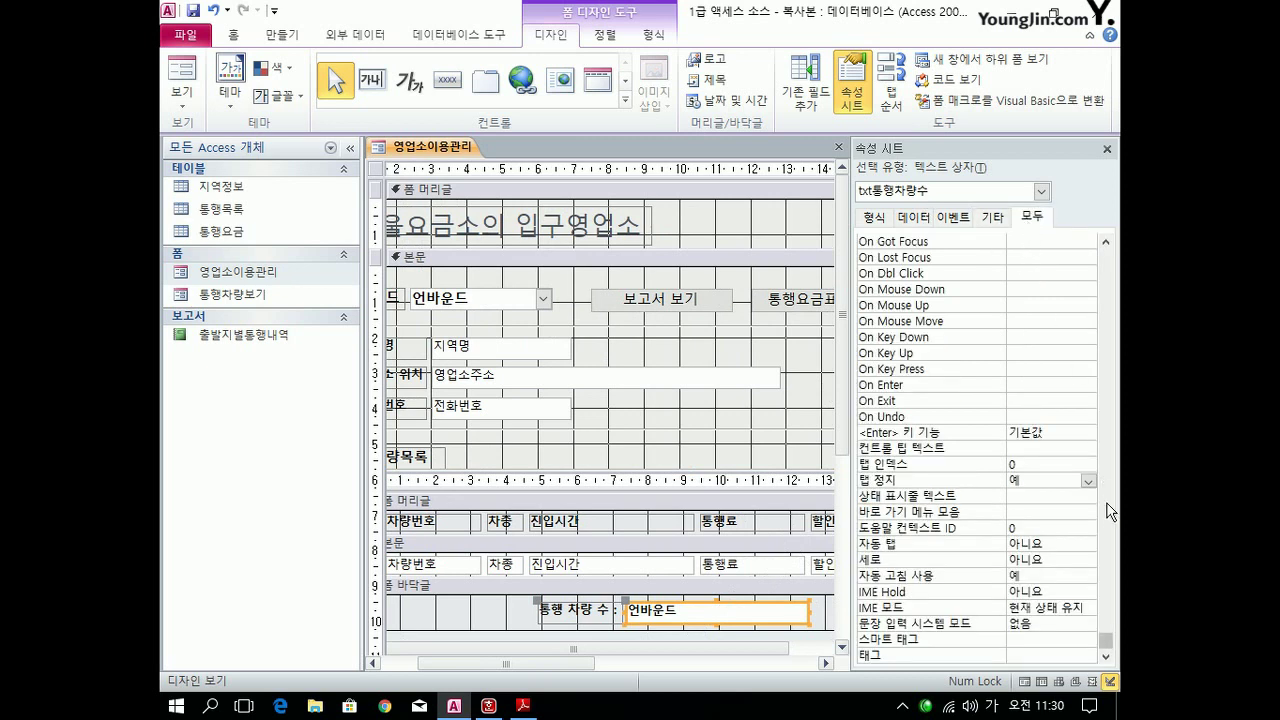
{"action": "left_click_drag", "start_coordinate": [1105, 640], "coordinate": [1107, 262]}
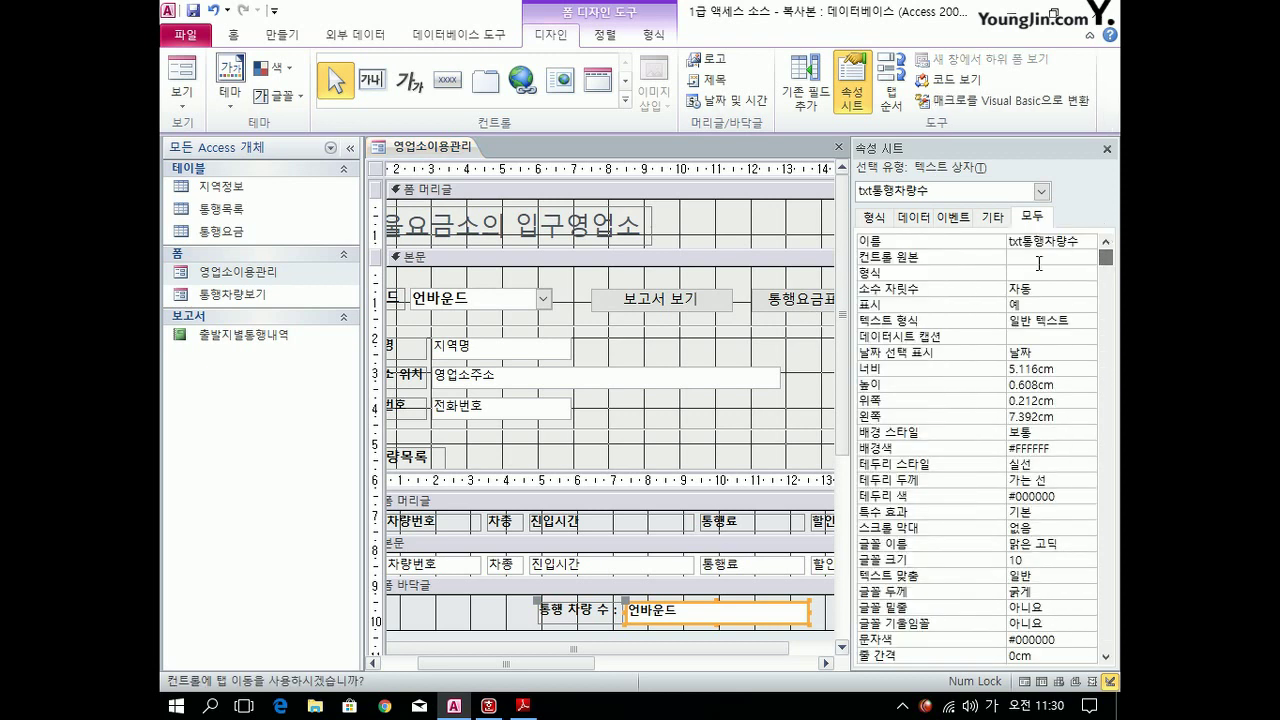
{"action": "left_click", "coordinate": [1036, 260]}
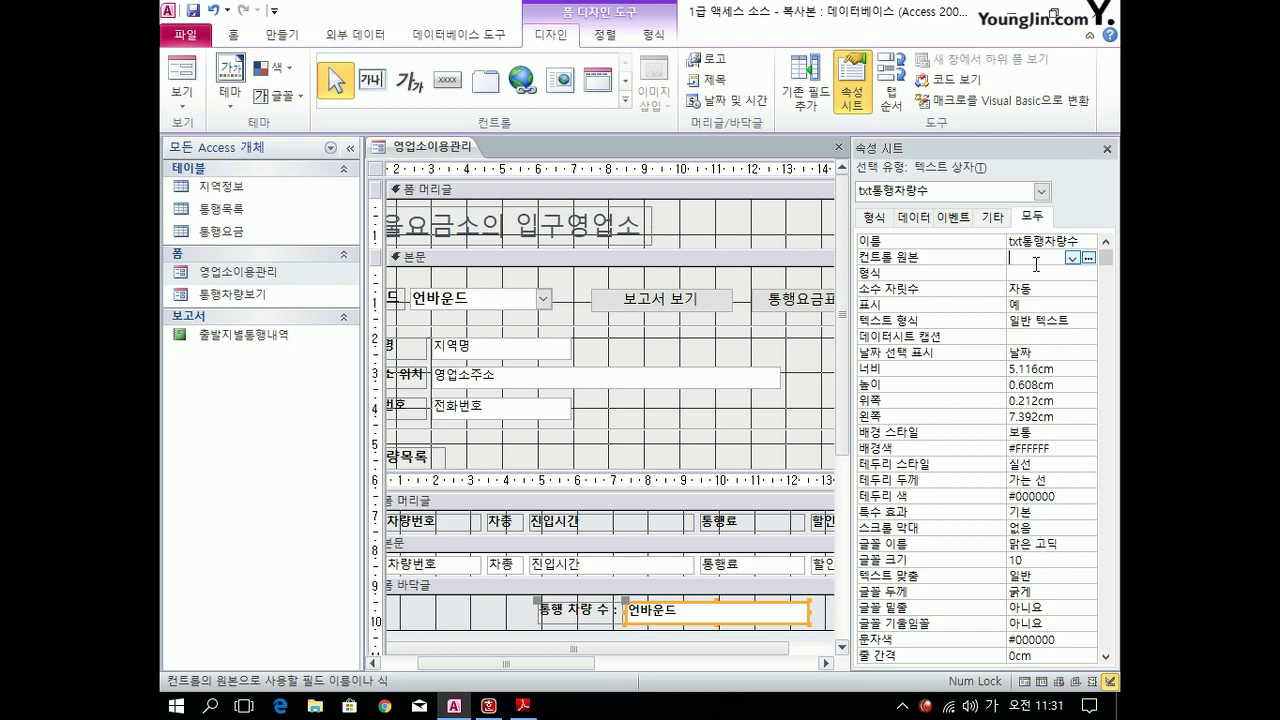
{"action": "type", "text": "=ㅊ"}
{"action": "key", "text": "Hangul"}
{"action": "type", "text": "co"}
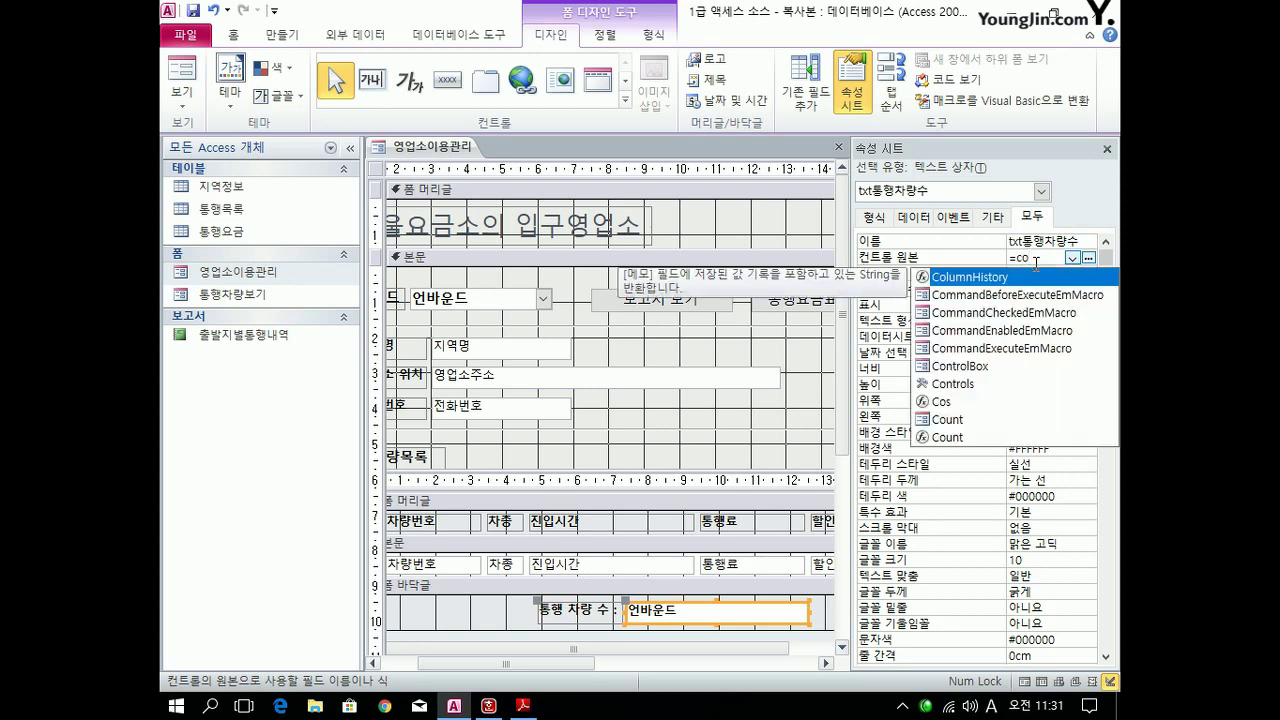
{"action": "type", "text": "unt"}
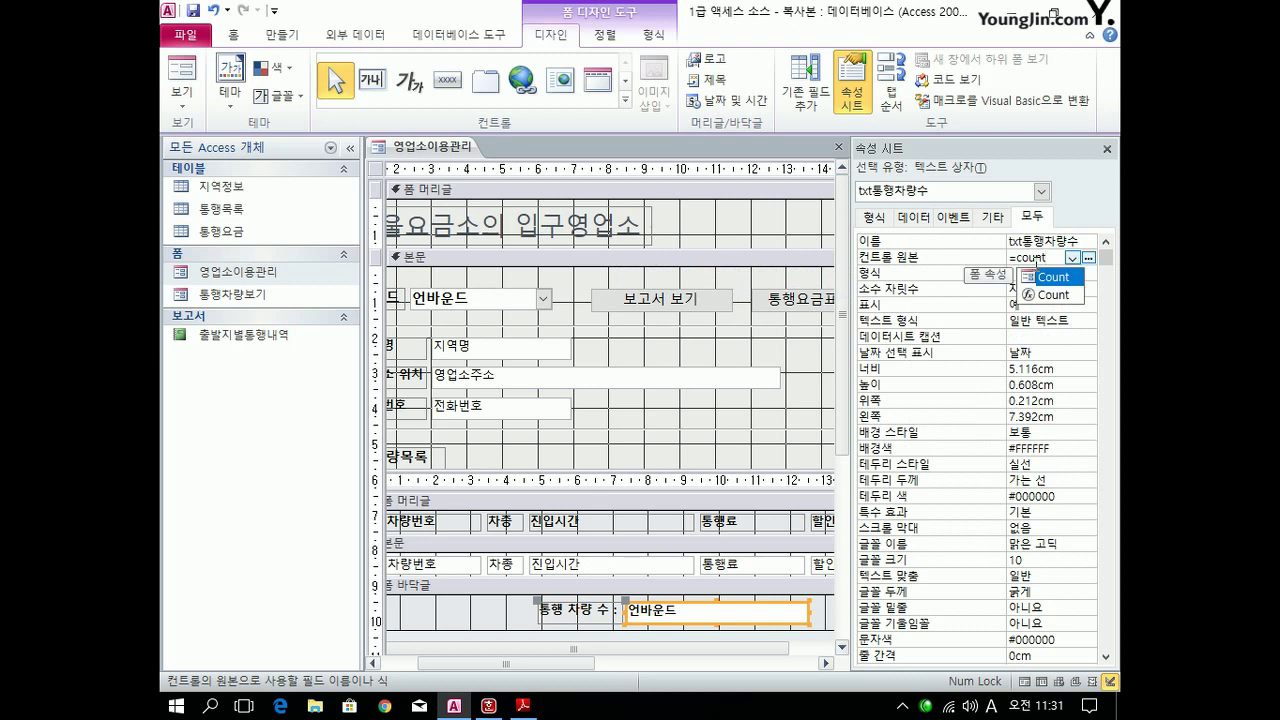
{"action": "type", "text": "(*)&"}
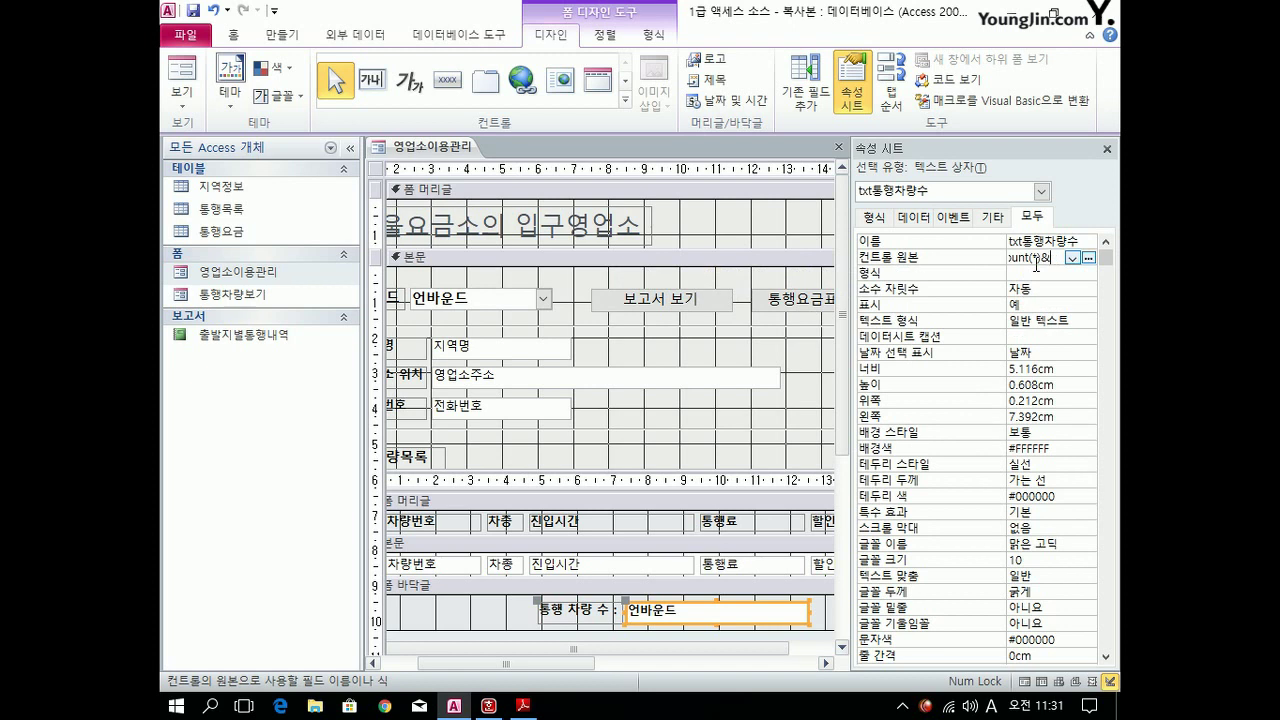
{"action": "key", "text": "BackSpace"}
Set the display format of the txt통행차량수 text box to #₩건.
{"action": "left_click", "coordinate": [1024, 273]}
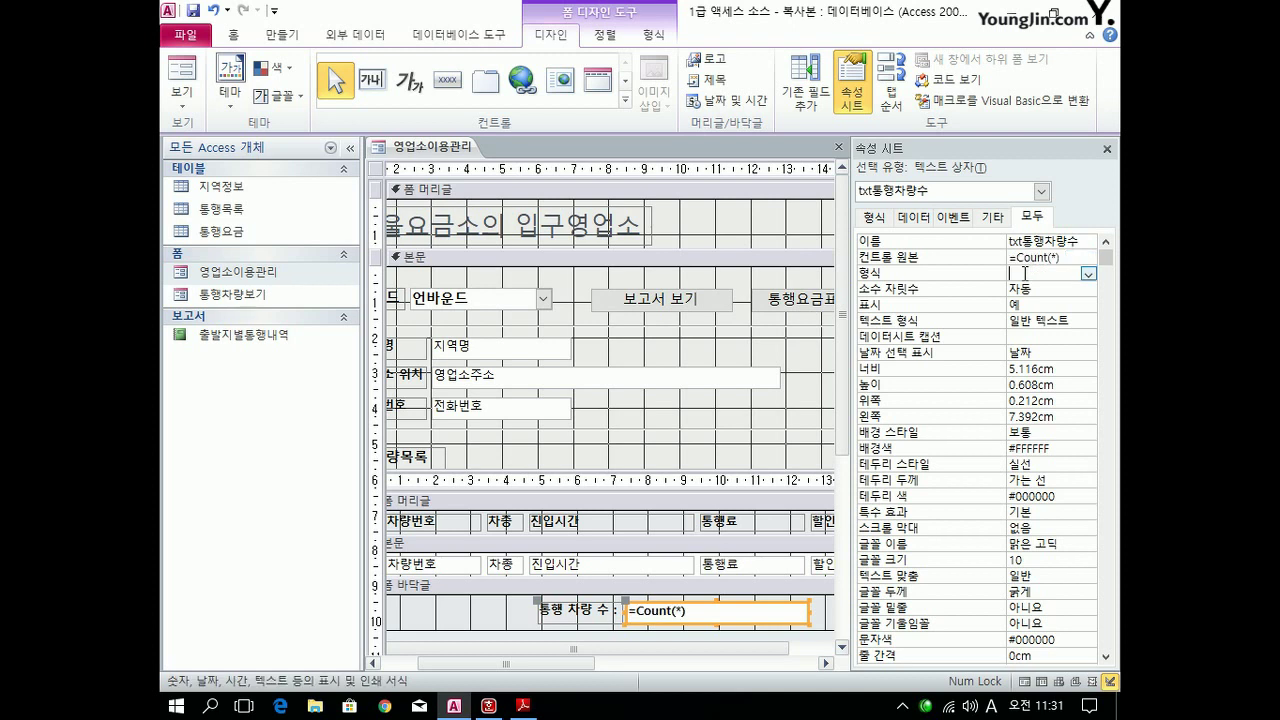
{"action": "type", "text": "#"}
{"action": "key", "text": "Hangul"}
{"action": "type", "text": "ㄷ"}
{"action": "type", "text": "건"}
{"action": "left_click", "coordinate": [1048, 258]}
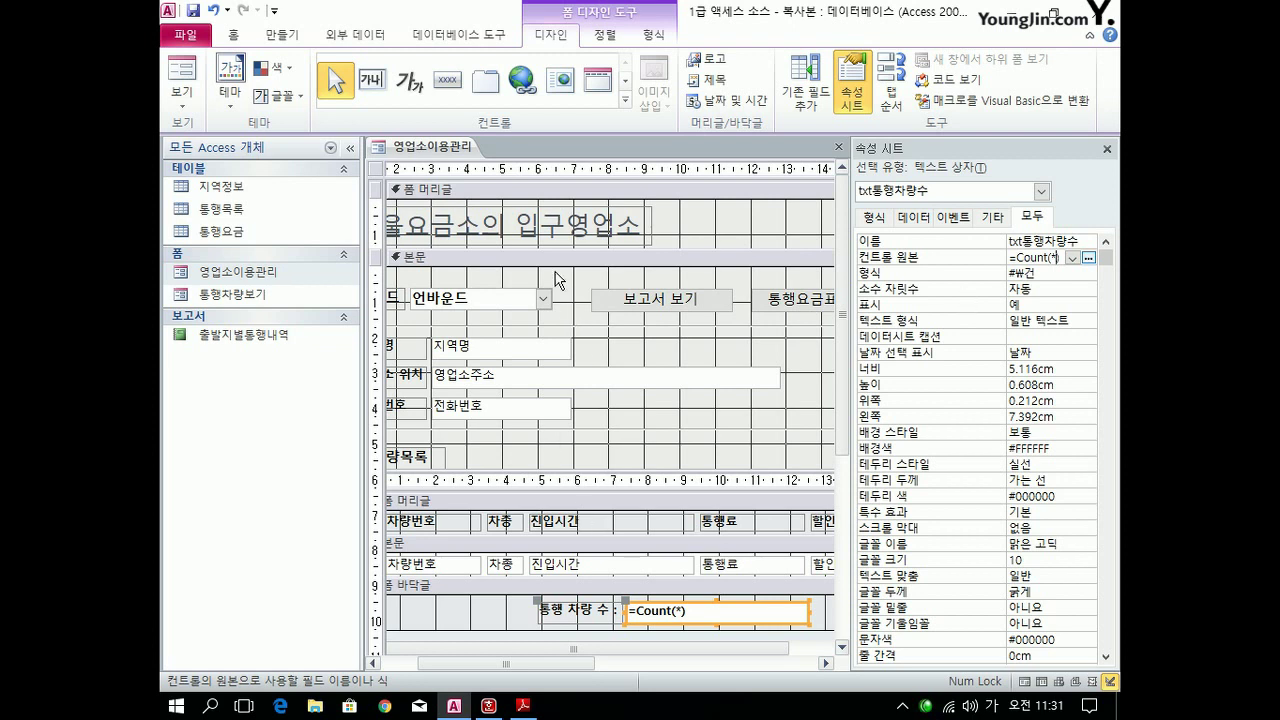
Create an event procedure for the On Change event of the cmb지역조회 combo box and open its code.
{"action": "left_click", "coordinate": [483, 298]}
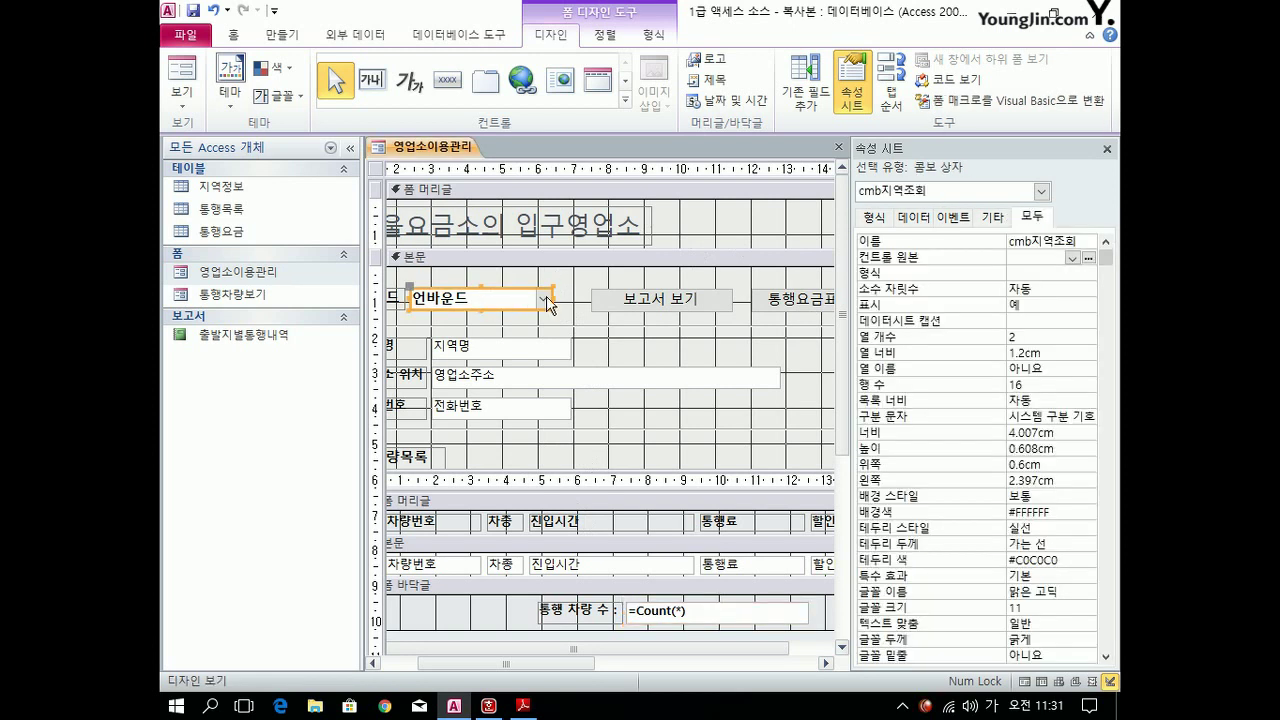
{"action": "left_click", "coordinate": [965, 220]}
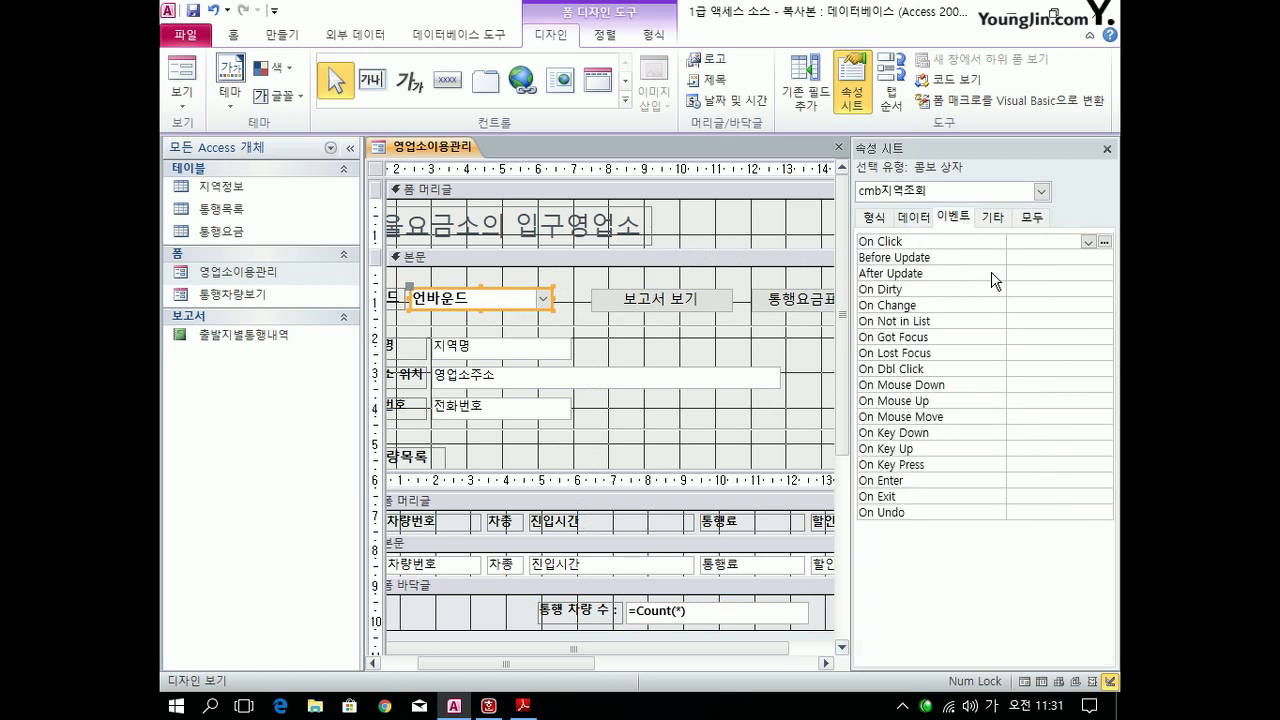
{"action": "left_click", "coordinate": [1030, 305]}
{"action": "left_click", "coordinate": [1088, 305]}
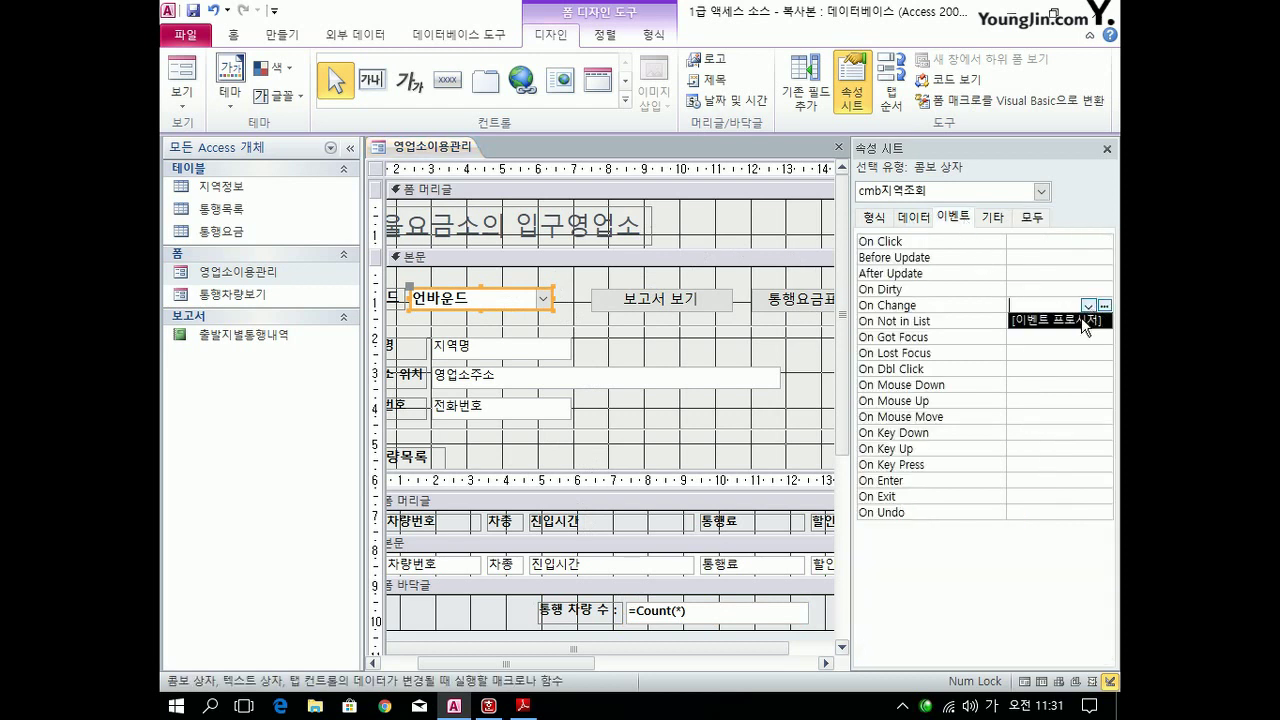
{"action": "left_click", "coordinate": [1090, 318]}
{"action": "left_click", "coordinate": [1104, 305]}
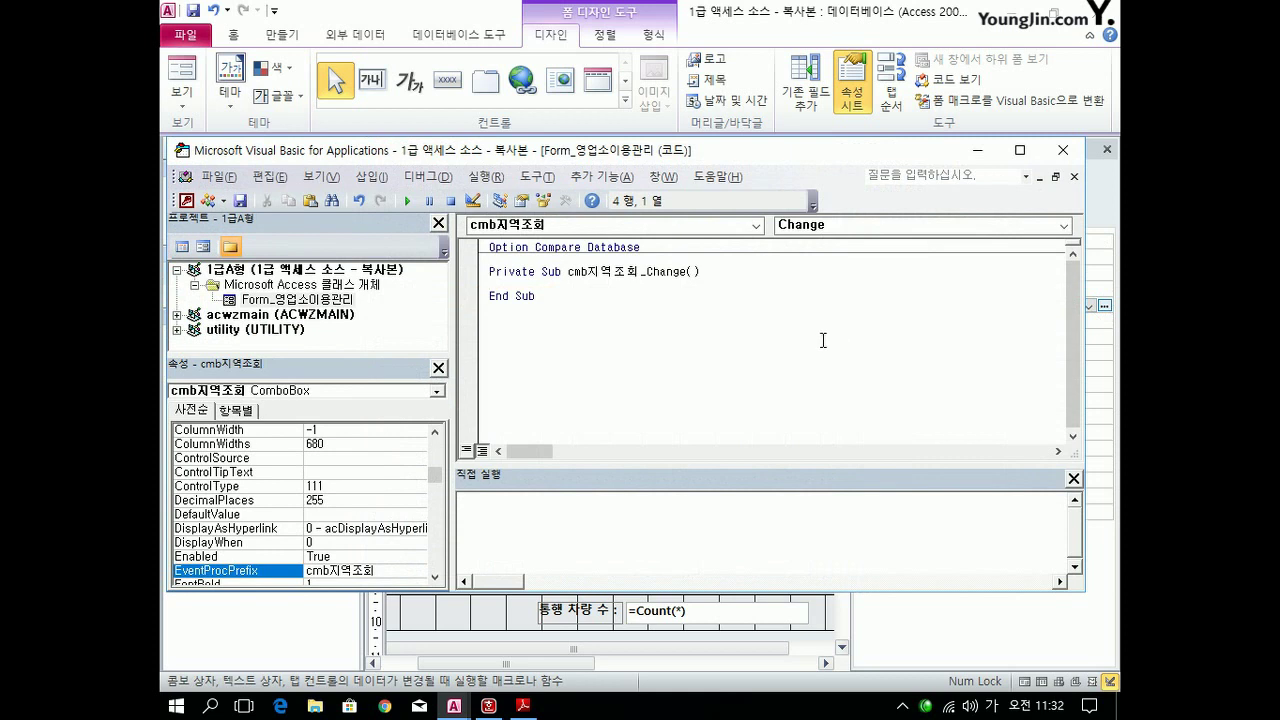
Write the statement me.Filter = 지역코드 = cmb지역조회 in the cmb지역조회_Change procedure.
{"action": "type", "text": "me.fil"}
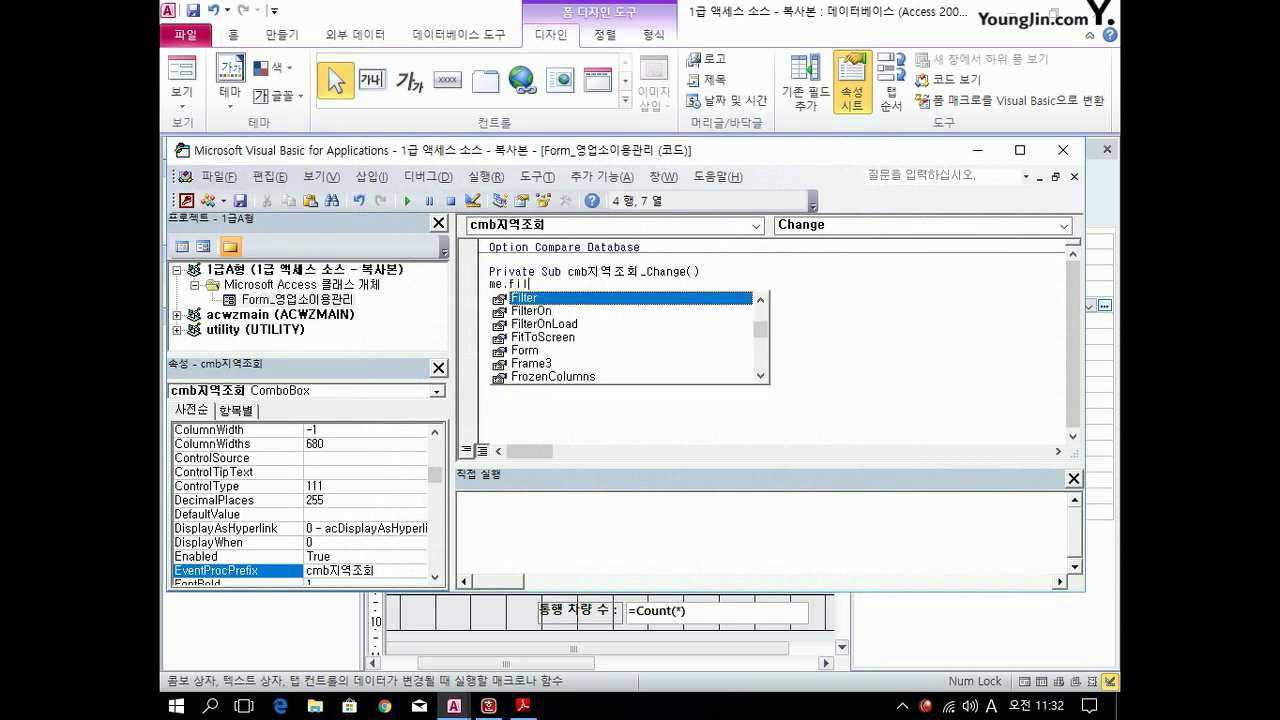
{"action": "key", "text": "Tab"}
{"action": "type", "text": "="}
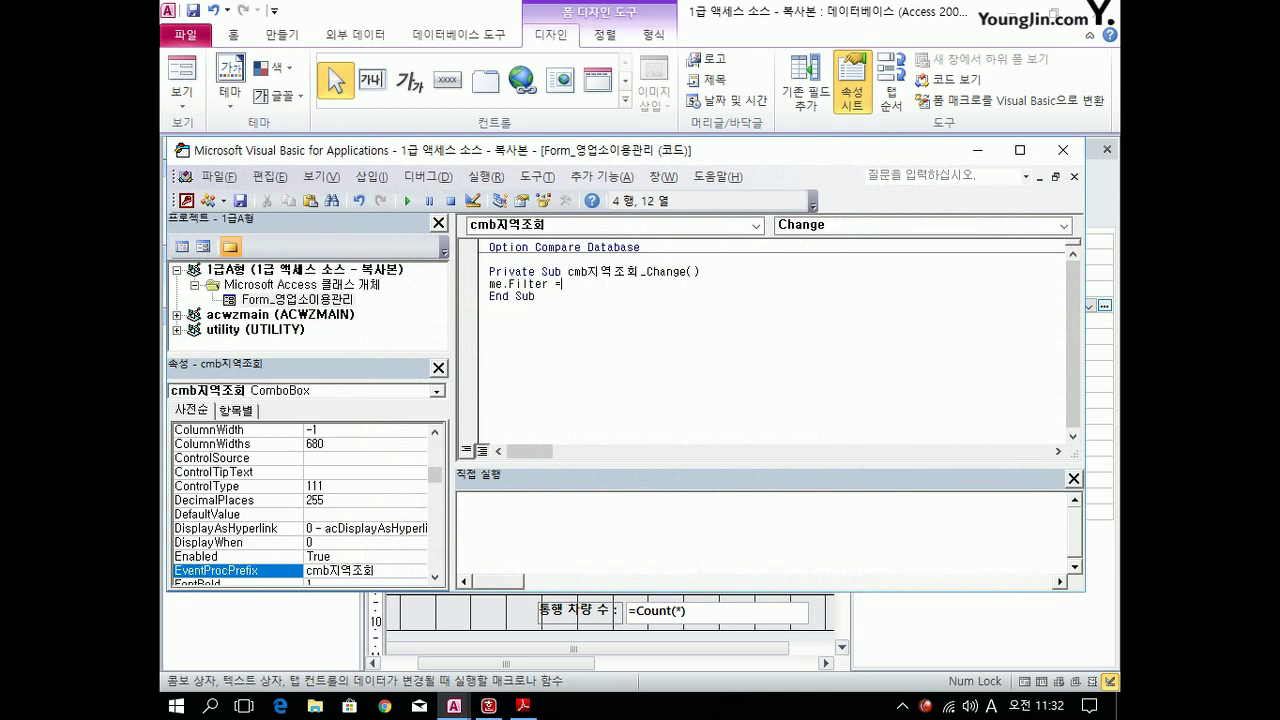
{"action": "key", "text": "Hangul"}
{"action": "type", "text": "지역코드 ="}
{"action": "key", "text": "Hangul"}
{"action": "type", "text": "cmb"}
{"action": "key", "text": "Hangul"}
{"action": "type", "text": "지역조회"}
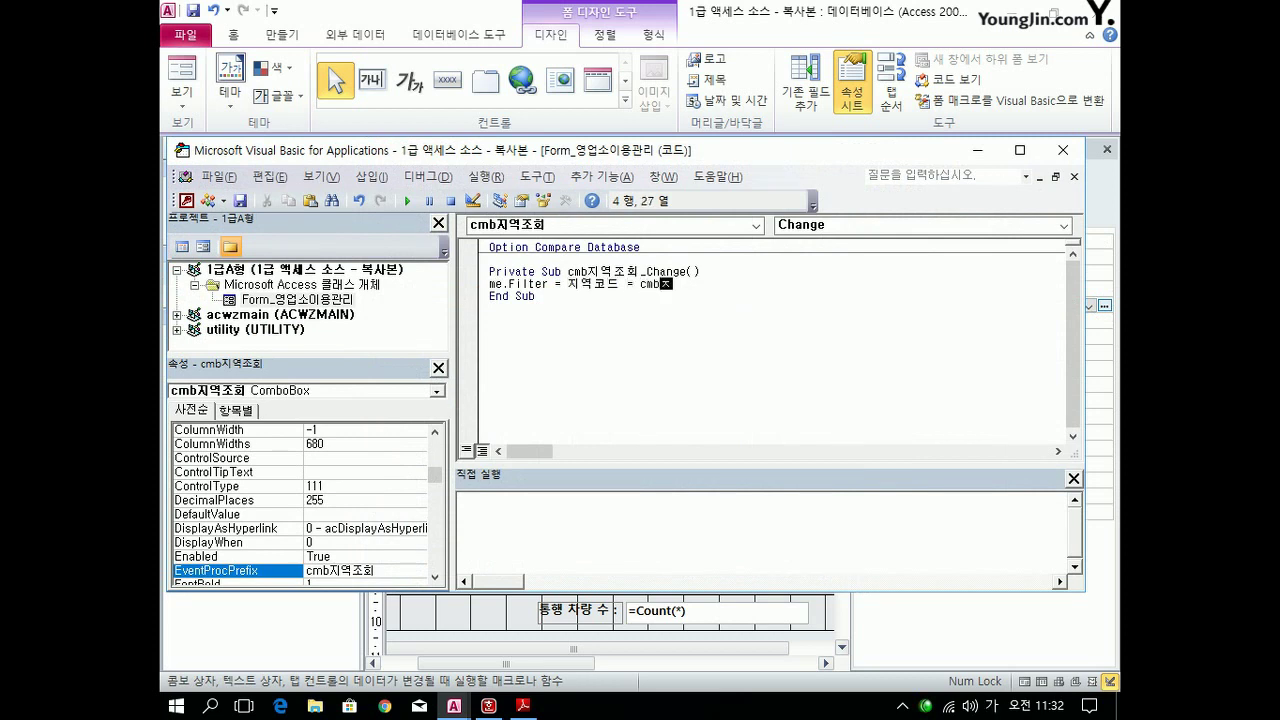
Add single quotes around cmb지역조회 and double quotes around the literal parts, giving "지역코드 = '" cmb지역조회 "'".
{"action": "key", "text": "Left"}
{"action": "key", "text": "Left"}
{"action": "key", "text": "Left"}
{"action": "key", "text": "Left"}
{"action": "key", "text": "Left"}
{"action": "key", "text": "Left"}
{"action": "key", "text": "Left"}
{"action": "type", "text": "'"}
{"action": "key", "text": "End"}
{"action": "type", "text": "'"}
{"action": "left_click", "coordinate": [633, 284]}
{"action": "type", "text": "\""}
{"action": "left_click", "coordinate": [571, 284]}
{"action": "type", "text": "\""}
{"action": "left_click", "coordinate": [750, 284]}
{"action": "type", "text": "\""}
{"action": "left_click", "coordinate": [766, 284]}
{"action": "type", "text": "\""}
Join the filter string parts with & operators before and after cmb지역조회.
{"action": "left_click", "coordinate": [666, 284]}
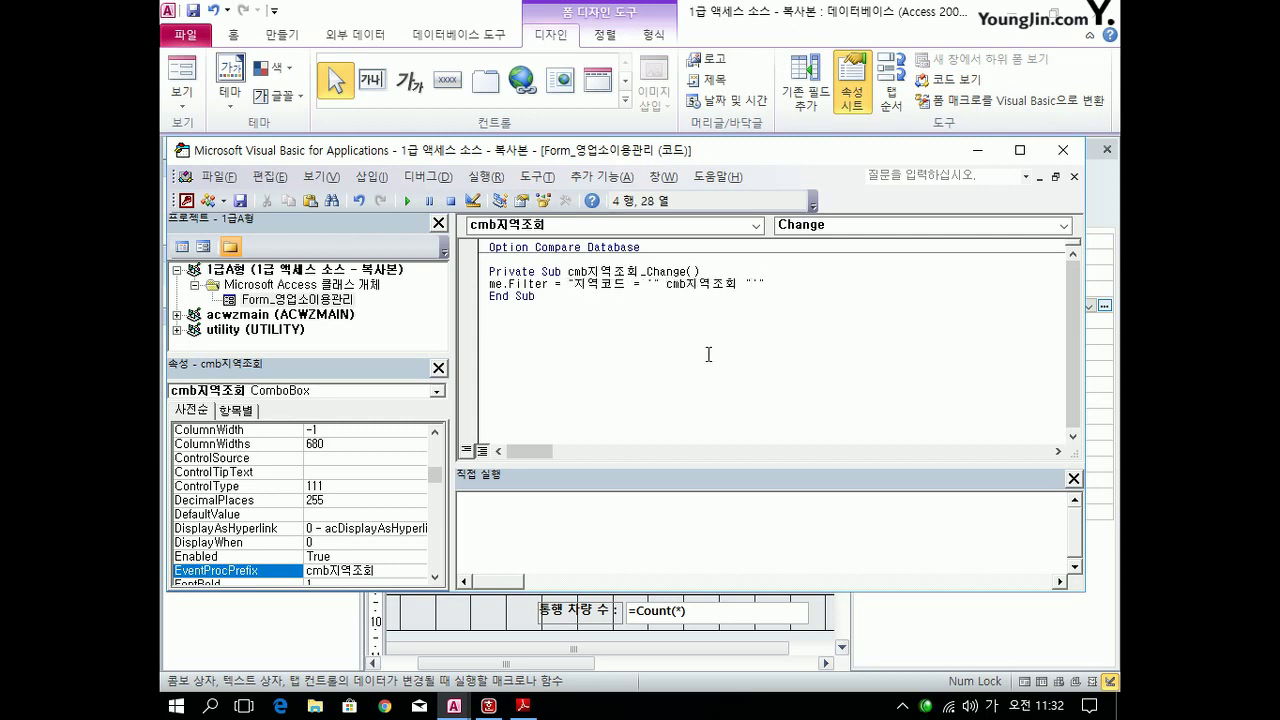
{"action": "type", "text": "&"}
{"action": "key", "text": "Right"}
{"action": "key", "text": "Right"}
{"action": "key", "text": "Right"}
{"action": "key", "text": "Right"}
{"action": "key", "text": "Right"}
{"action": "key", "text": "Right"}
{"action": "key", "text": "Right"}
{"action": "key", "text": "Right"}
{"action": "type", "text": "&"}
Add the line Me.FilterOn = True below the filter statement and close the code editor.
{"action": "left_click", "coordinate": [818, 284]}
{"action": "key", "text": "Return"}
{"action": "type", "text": "me.f"}
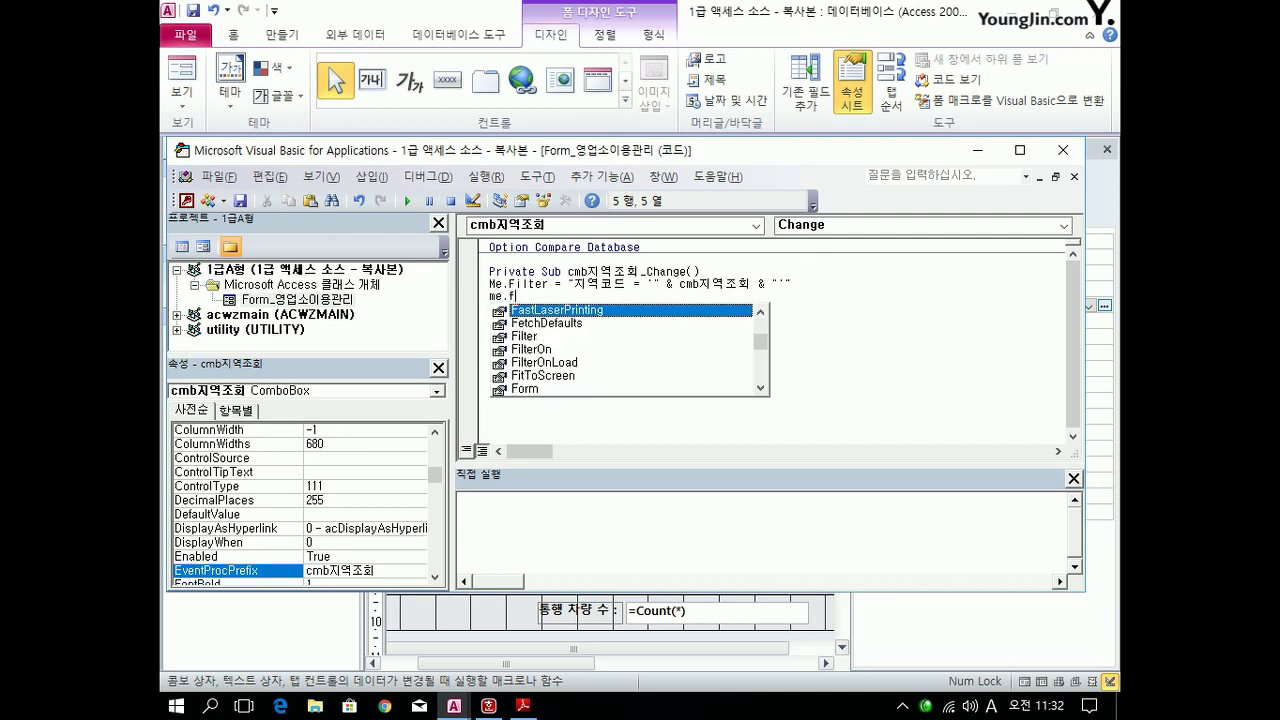
{"action": "key", "text": "Down"}
{"action": "key", "text": "Down"}
{"action": "key", "text": "Down"}
{"action": "key", "text": "space"}
{"action": "type", "text": "="}
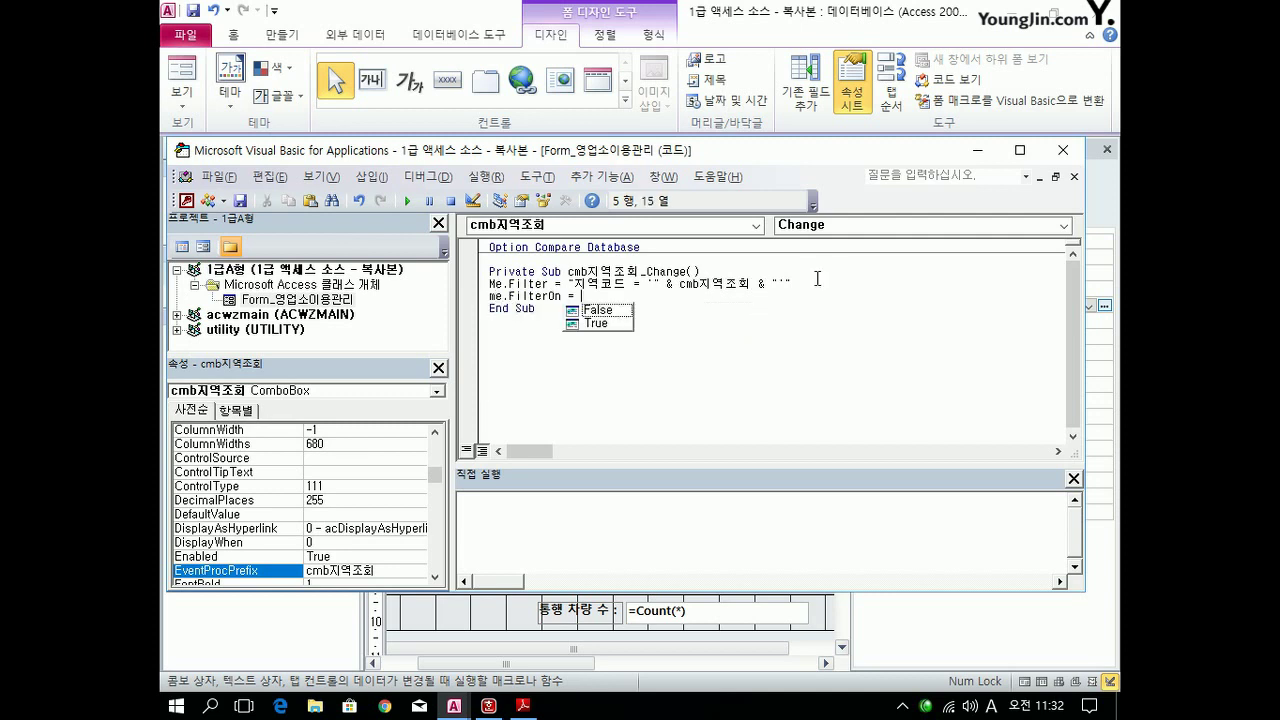
{"action": "key", "text": "Down"}
{"action": "key", "text": "Tab"}
{"action": "key", "text": "Down"}
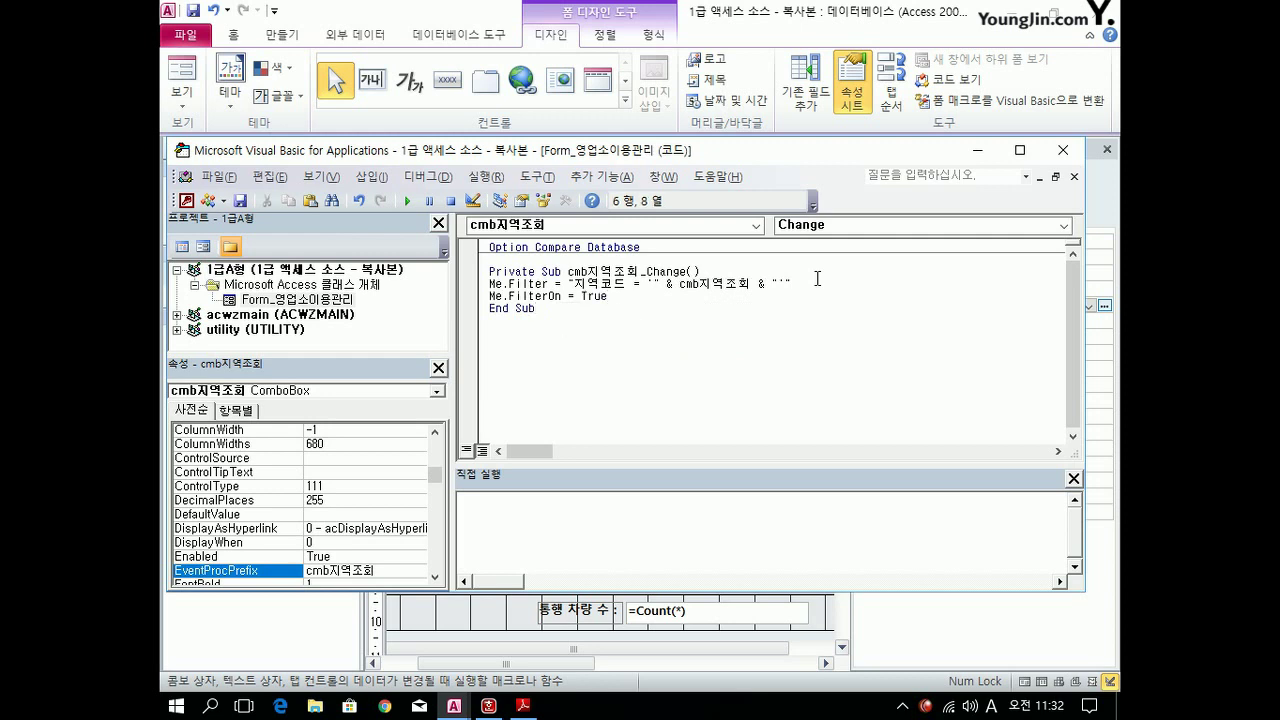
{"action": "left_click", "coordinate": [1063, 150]}
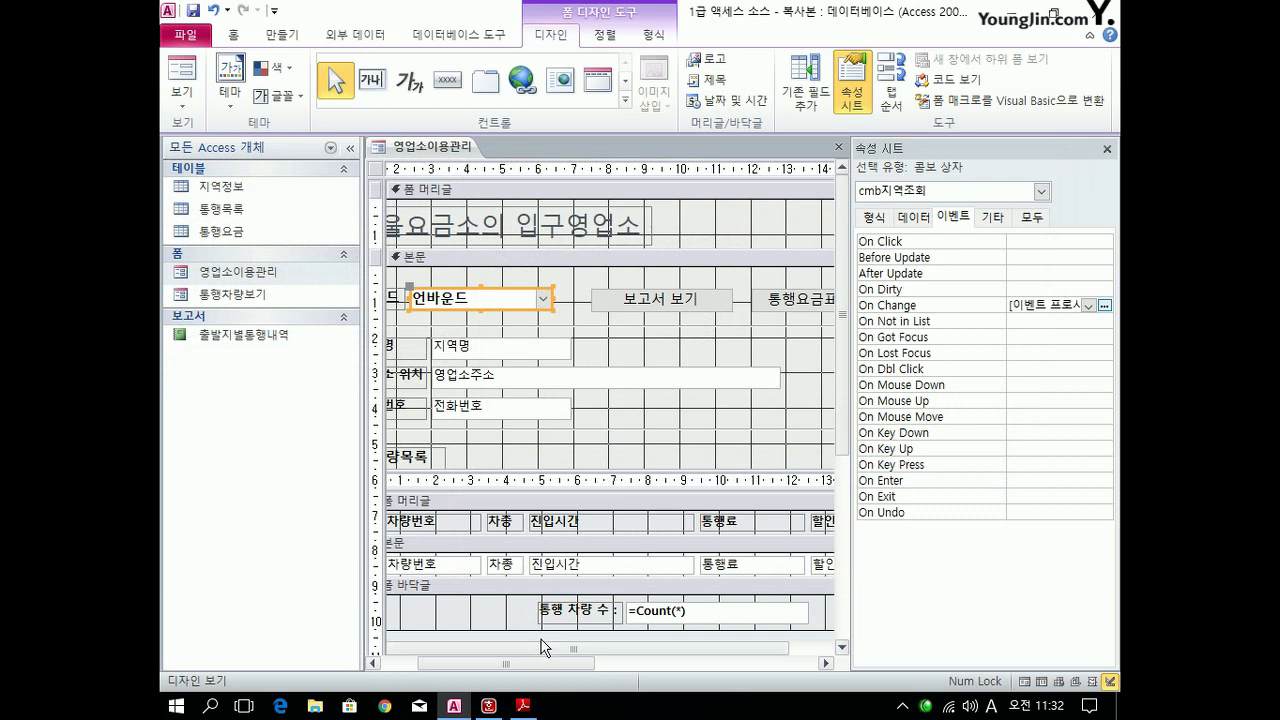
Try to open the 통행차량보기 form in design view.
{"action": "right_click", "coordinate": [236, 294]}
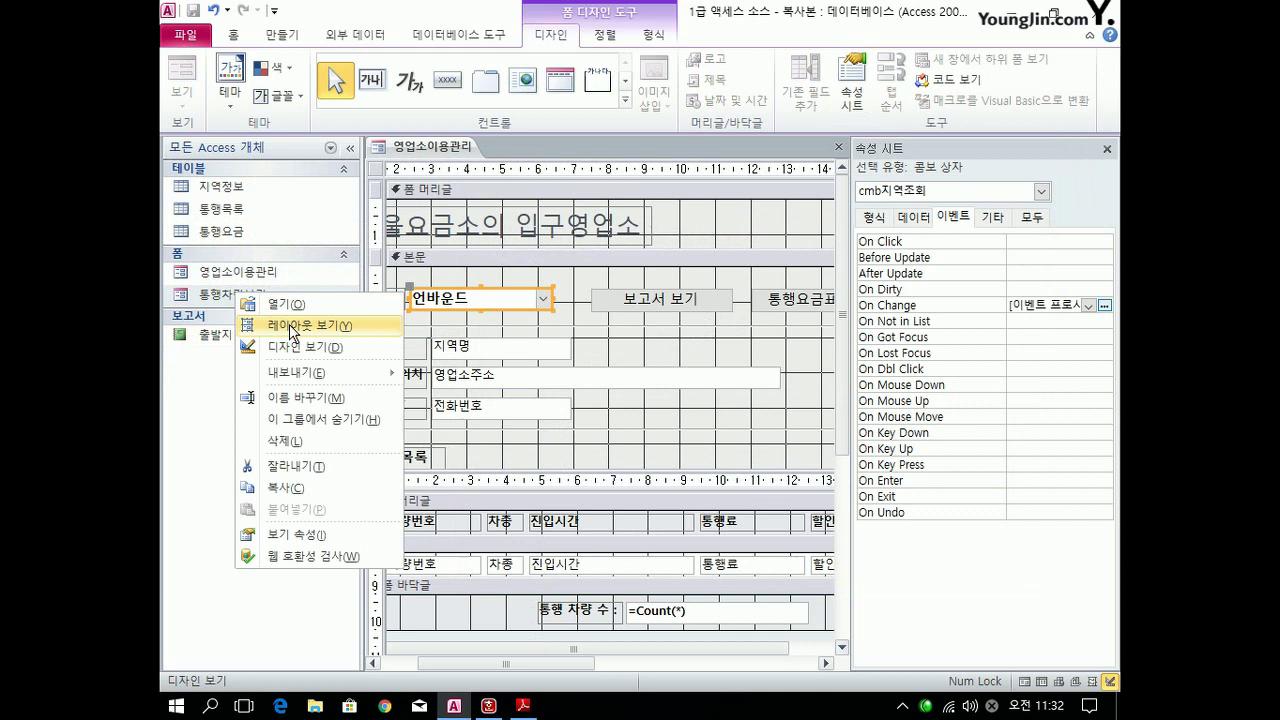
{"action": "left_click", "coordinate": [308, 347]}
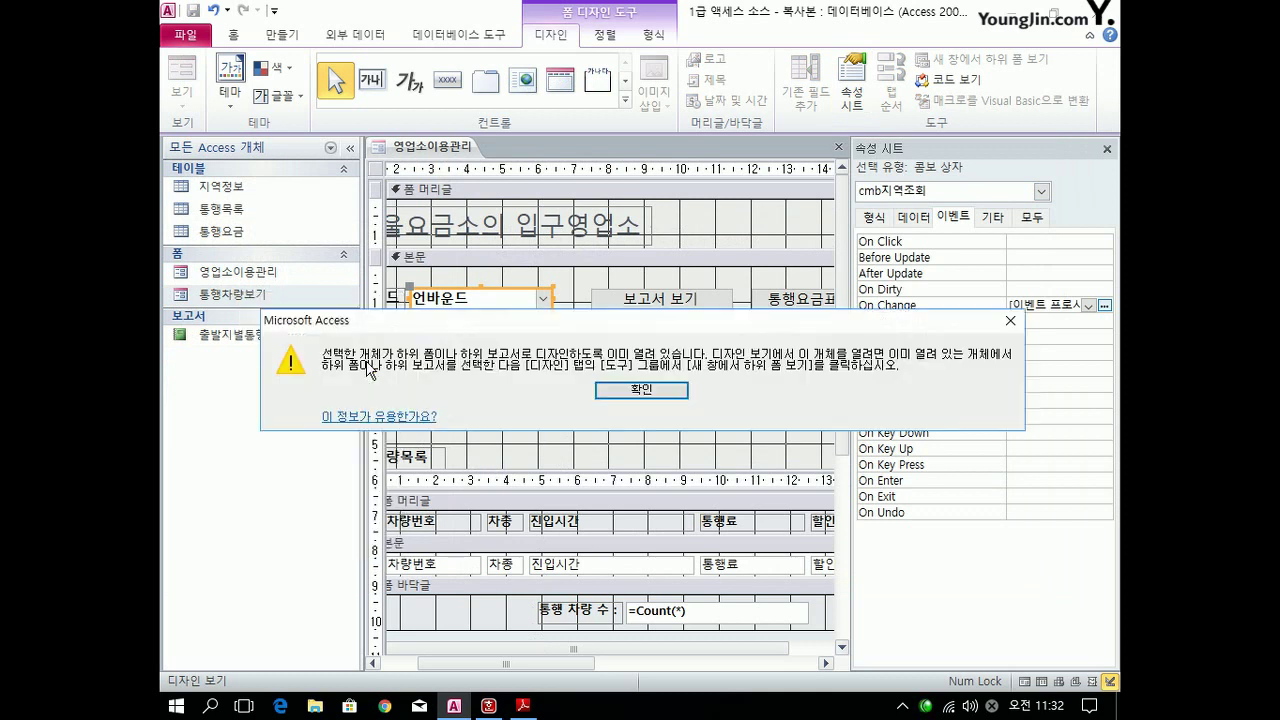
{"action": "left_click", "coordinate": [641, 390]}
Close the 영업소이용관리 form, saving the changes to both forms, and open the 통행차량보기 form in design view.
{"action": "left_click", "coordinate": [839, 146]}
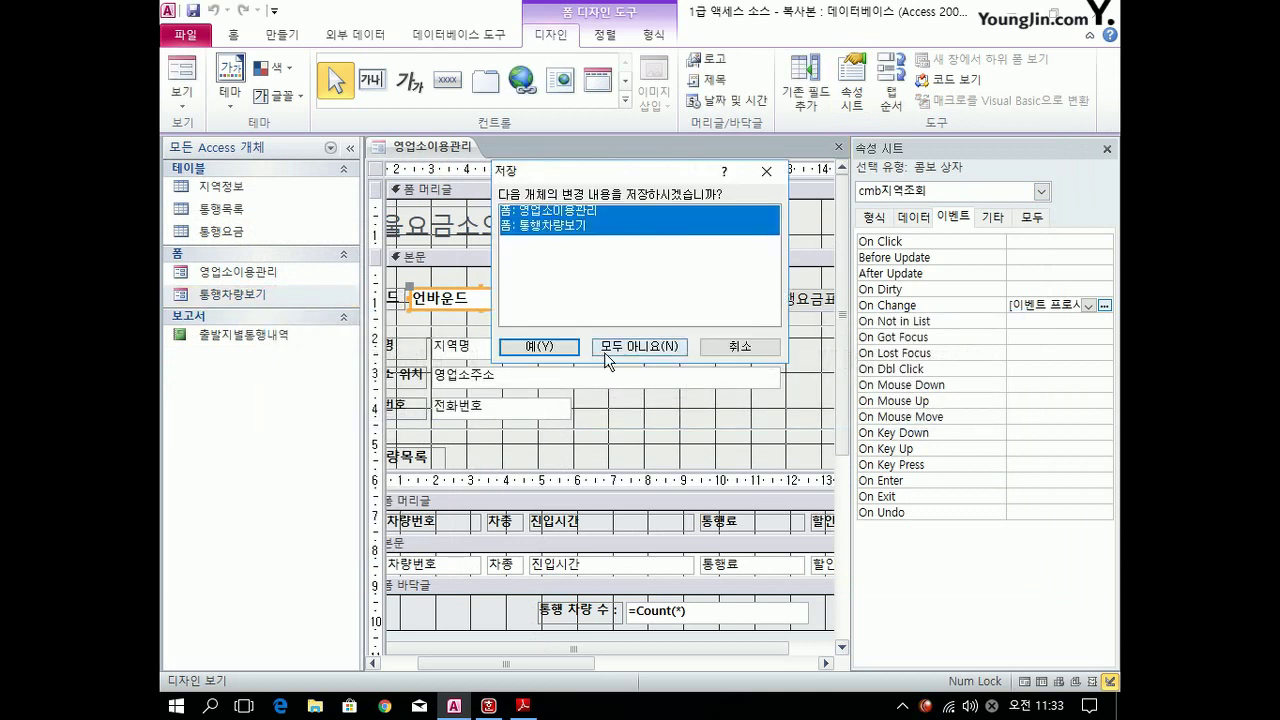
{"action": "left_click", "coordinate": [558, 348]}
{"action": "right_click", "coordinate": [286, 298]}
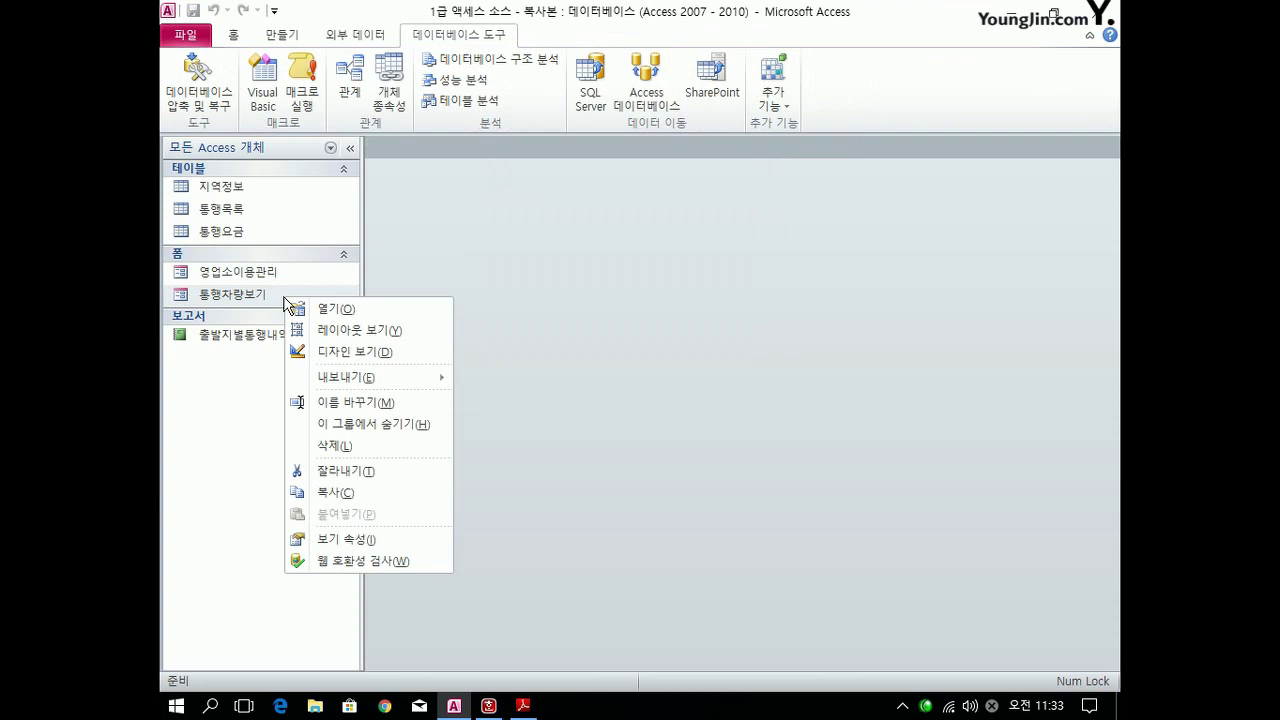
{"action": "left_click", "coordinate": [357, 355]}
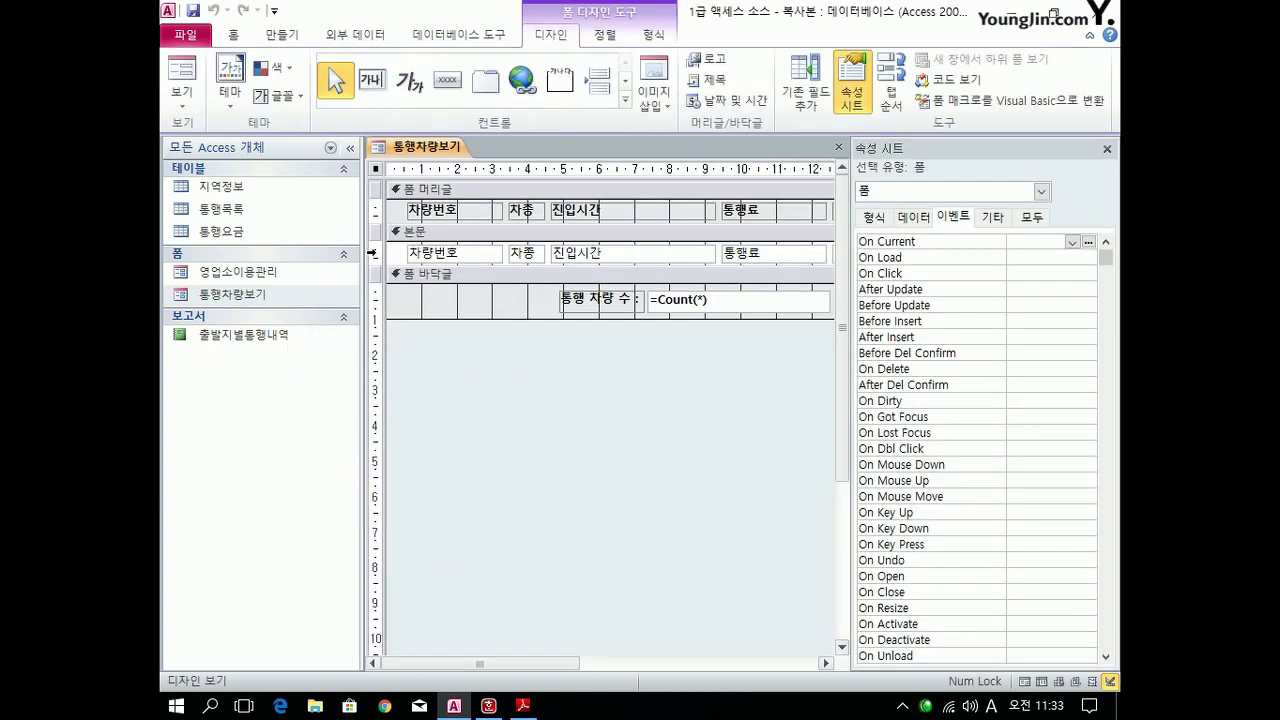
Start a new conditional formatting rule of type 식이 for all controls in the 본문 section.
{"action": "left_click", "coordinate": [372, 253]}
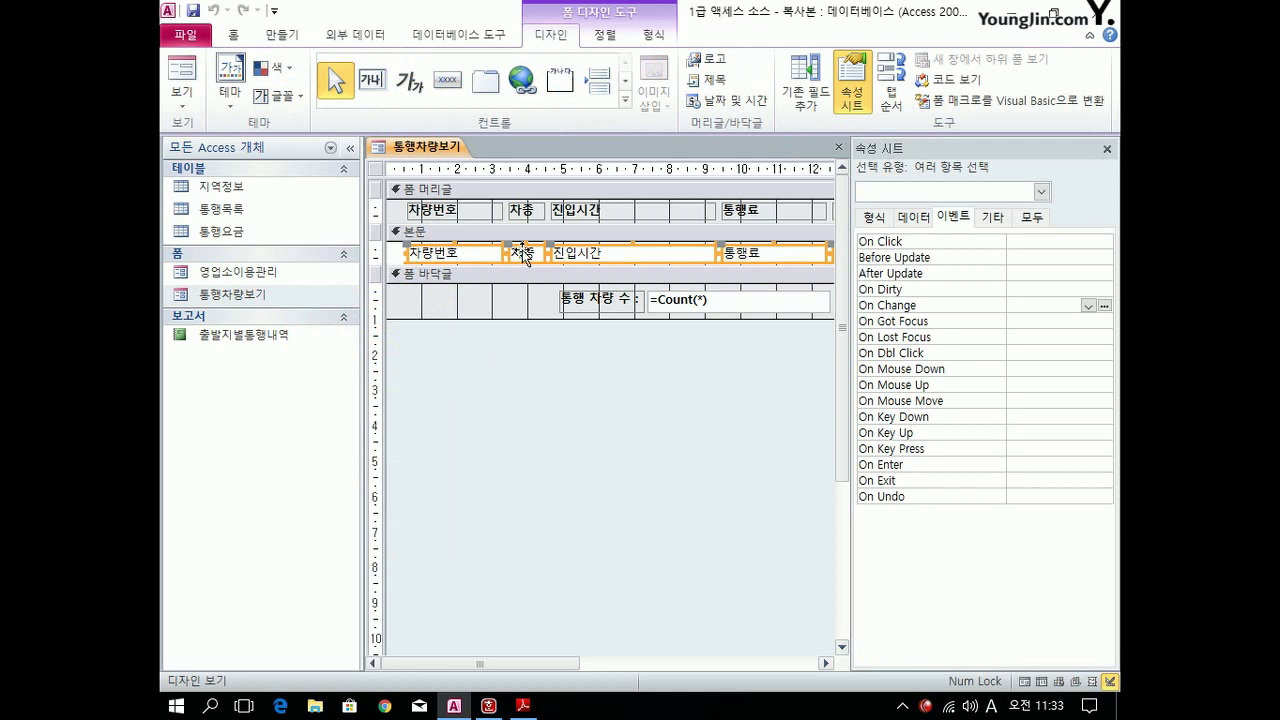
{"action": "left_click_drag", "start_coordinate": [512, 664], "coordinate": [660, 665]}
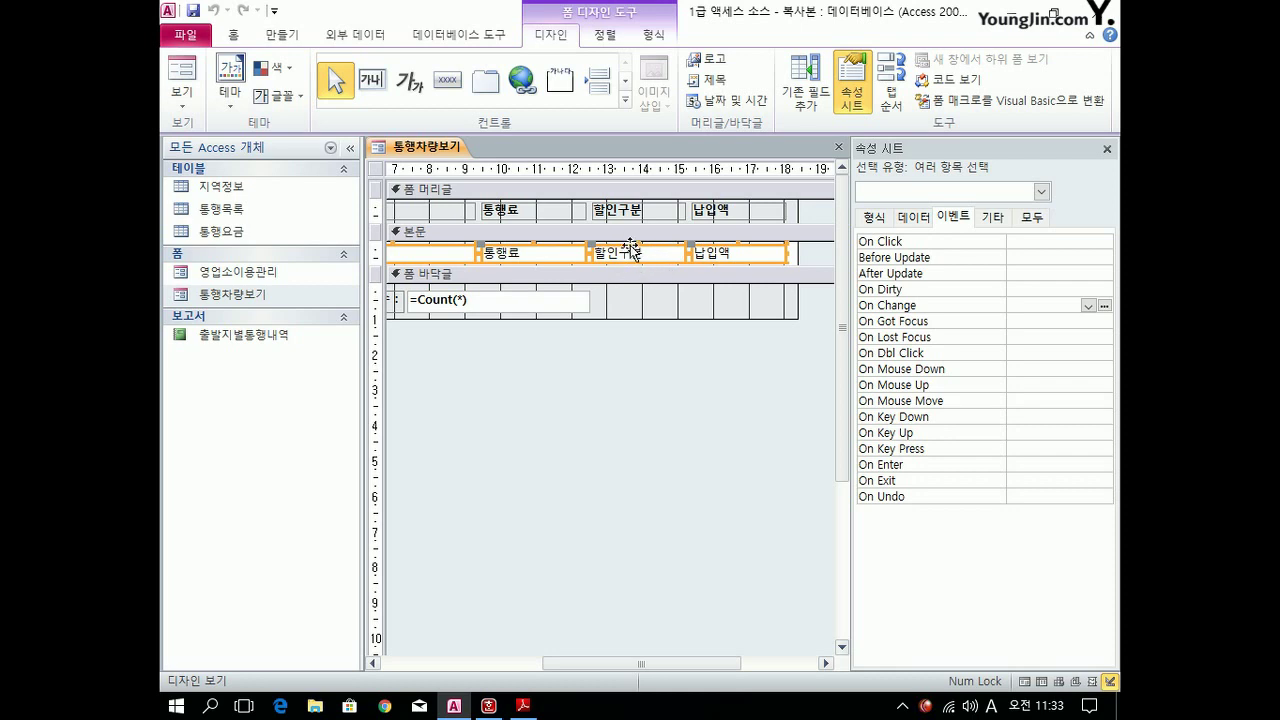
{"action": "left_click", "coordinate": [654, 34]}
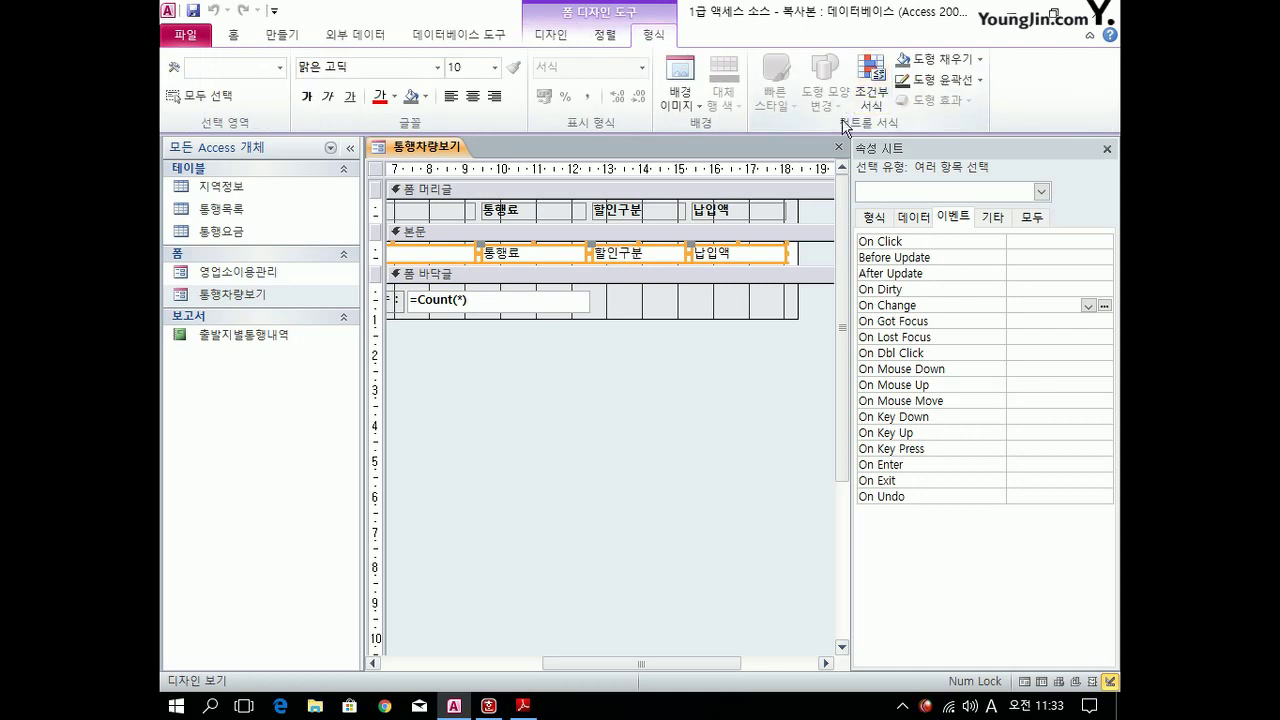
{"action": "left_click_drag", "start_coordinate": [594, 664], "coordinate": [467, 665]}
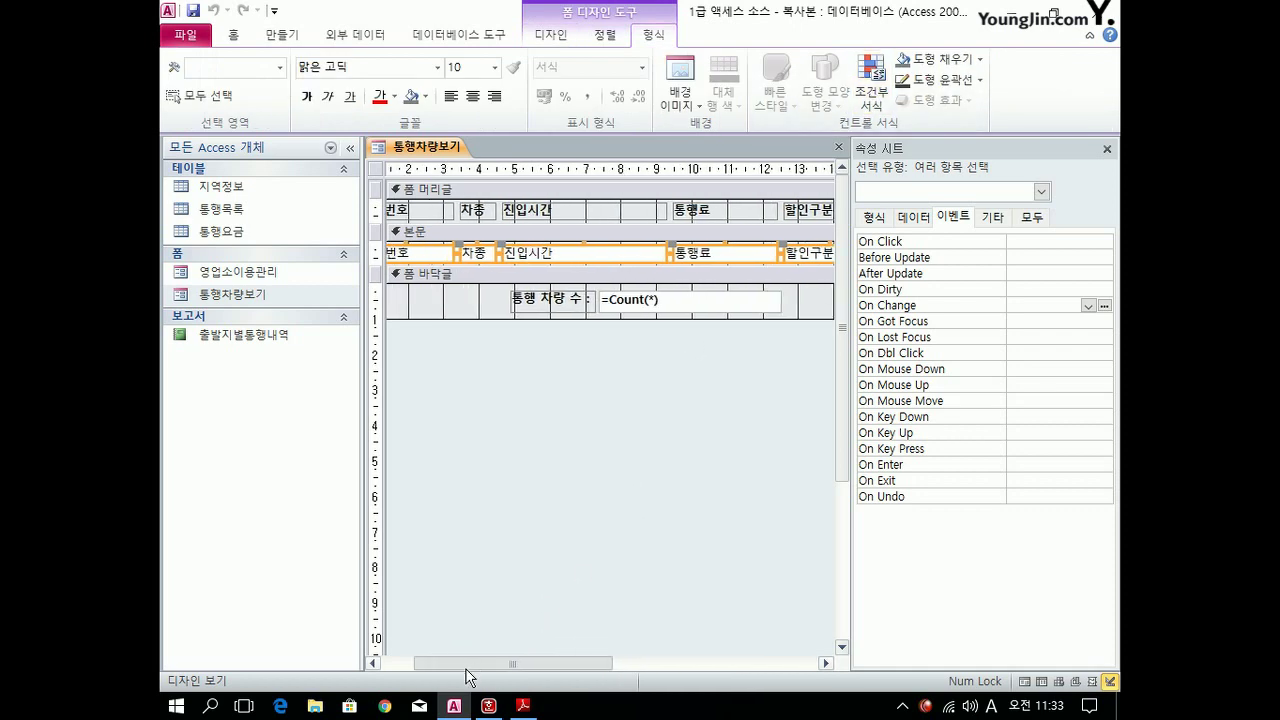
{"action": "left_click", "coordinate": [871, 78]}
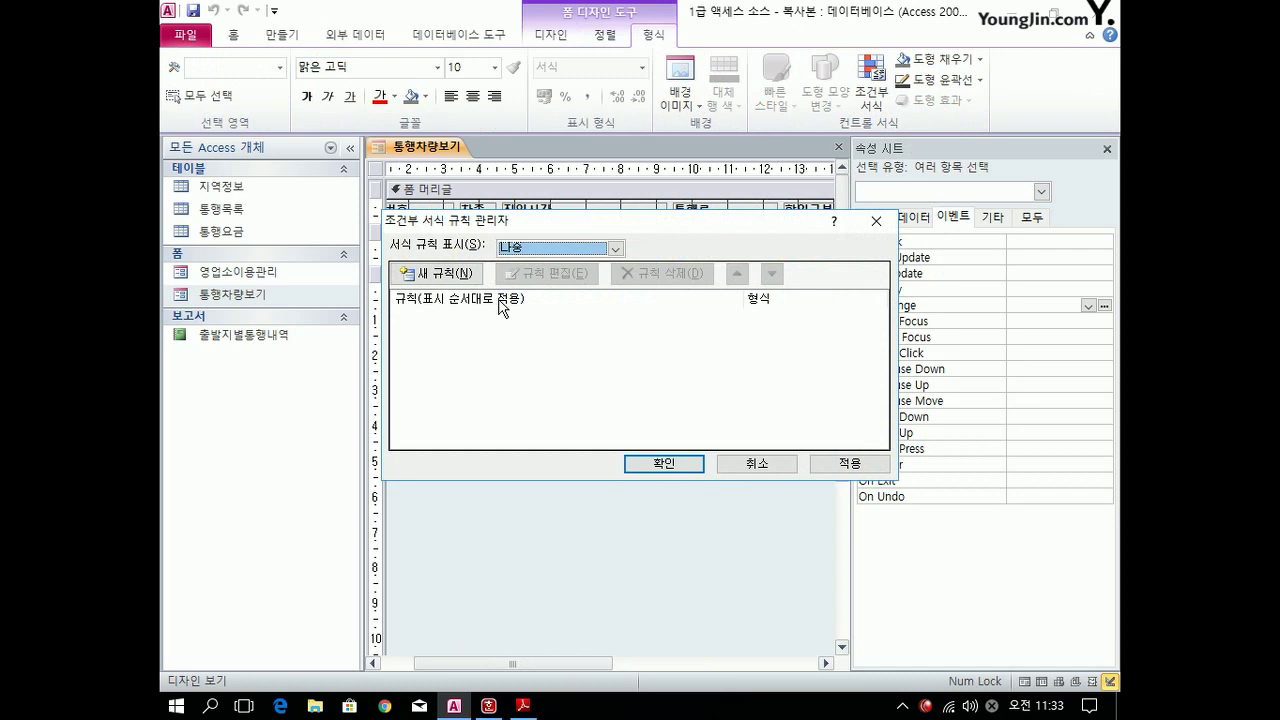
{"action": "left_click", "coordinate": [437, 273]}
{"action": "left_click", "coordinate": [459, 344]}
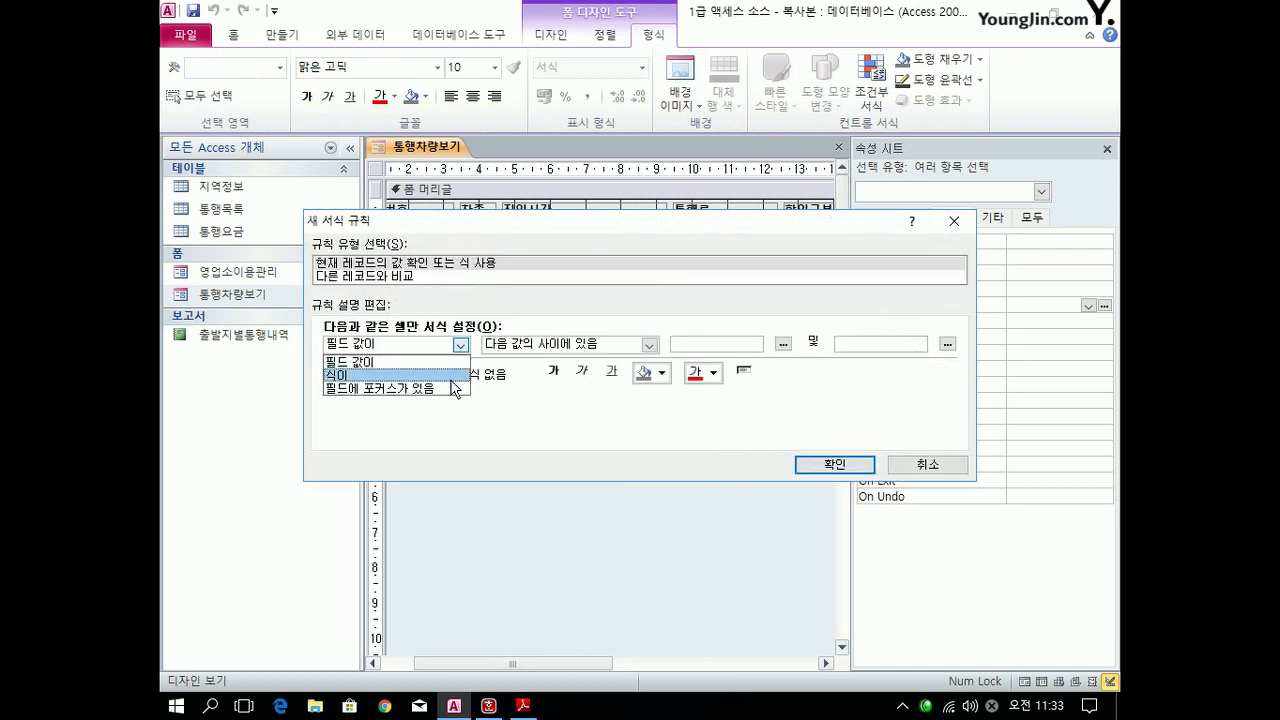
{"action": "left_click", "coordinate": [452, 380]}
{"action": "left_click", "coordinate": [544, 346]}
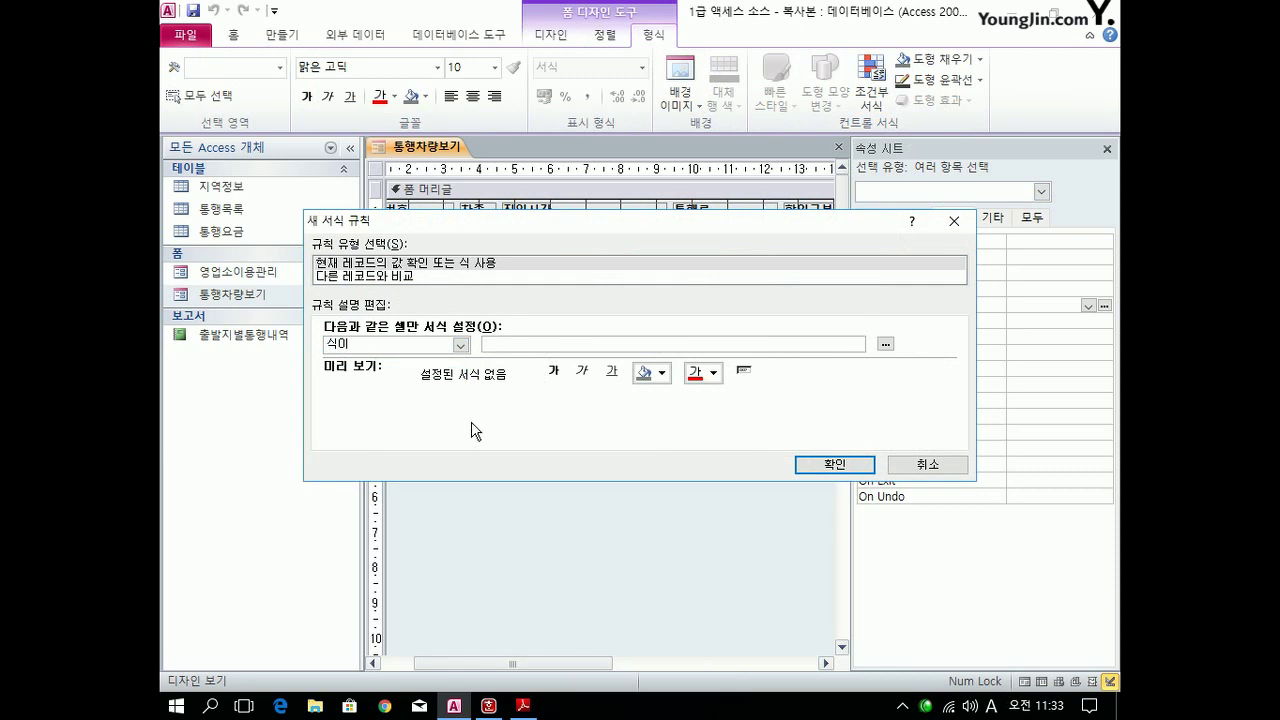
Enter =[할인구분] is not null as the rule's expression and set its format to bold italic.
{"action": "type", "text": "=["}
{"action": "key", "text": "Hangul"}
{"action": "type", "text": "할ㅇ"}
{"action": "type", "text": "인구분"}
{"action": "type", "text": "]"}
{"action": "type", "text": " ㅑㄴ"}
{"action": "key", "text": "BackSpace"}
{"action": "key", "text": "BackSpace"}
{"action": "key", "text": "Hangul"}
{"action": "type", "text": "is not null"}
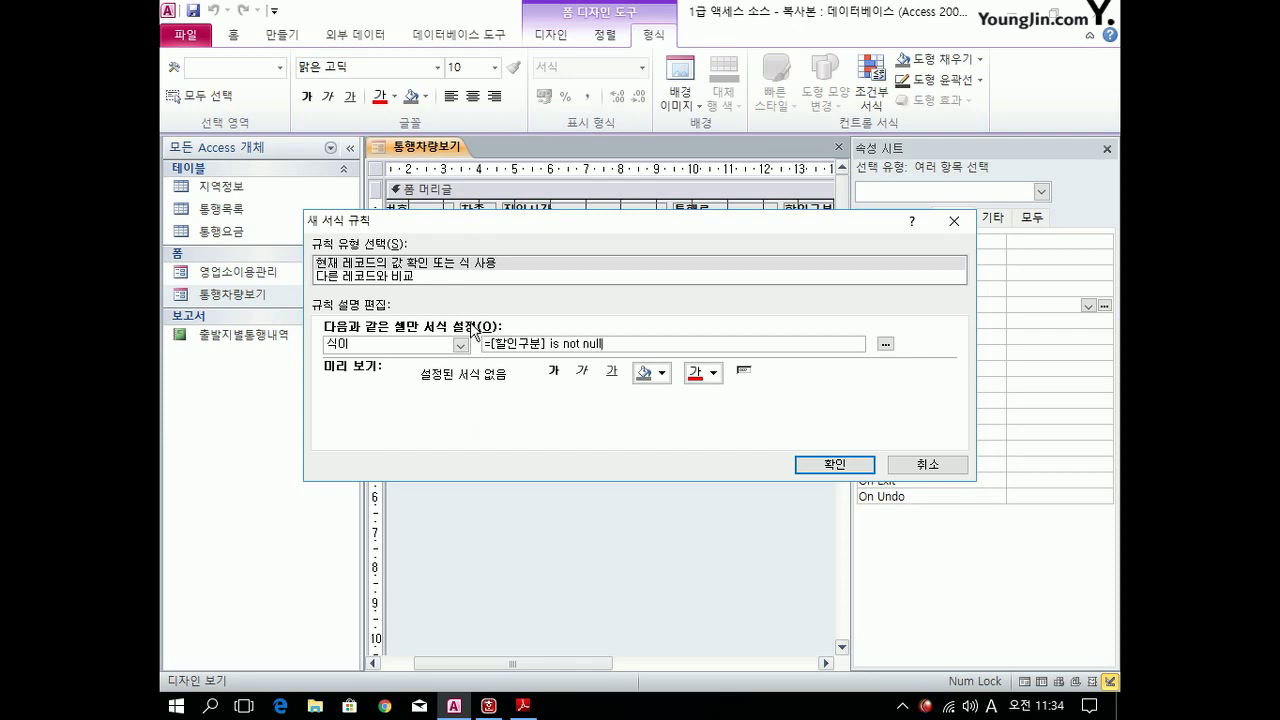
{"action": "left_click", "coordinate": [553, 371]}
{"action": "left_click", "coordinate": [583, 371]}
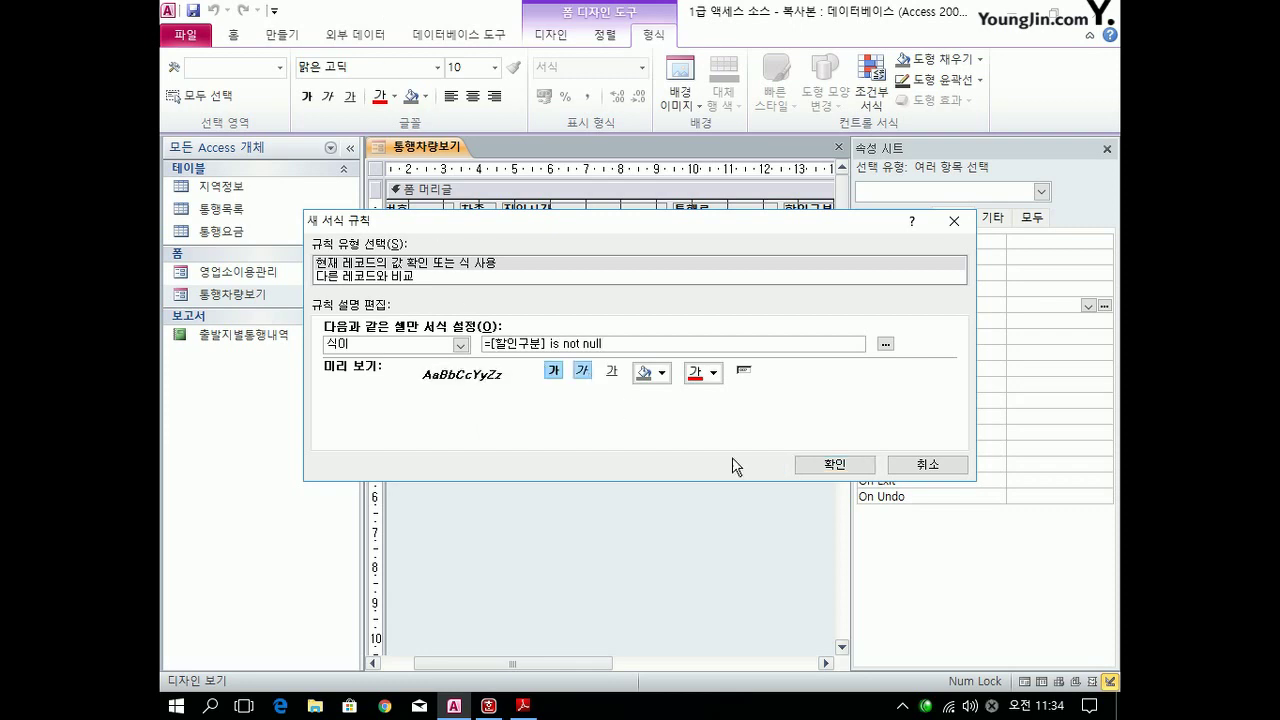
Correct the rule's expression to [할인구분] is not null, and save and close the 통행차량보기 form.
{"action": "left_click", "coordinate": [846, 478]}
{"action": "left_click", "coordinate": [646, 392]}
{"action": "left_click", "coordinate": [480, 344]}
{"action": "key", "text": "Delete"}
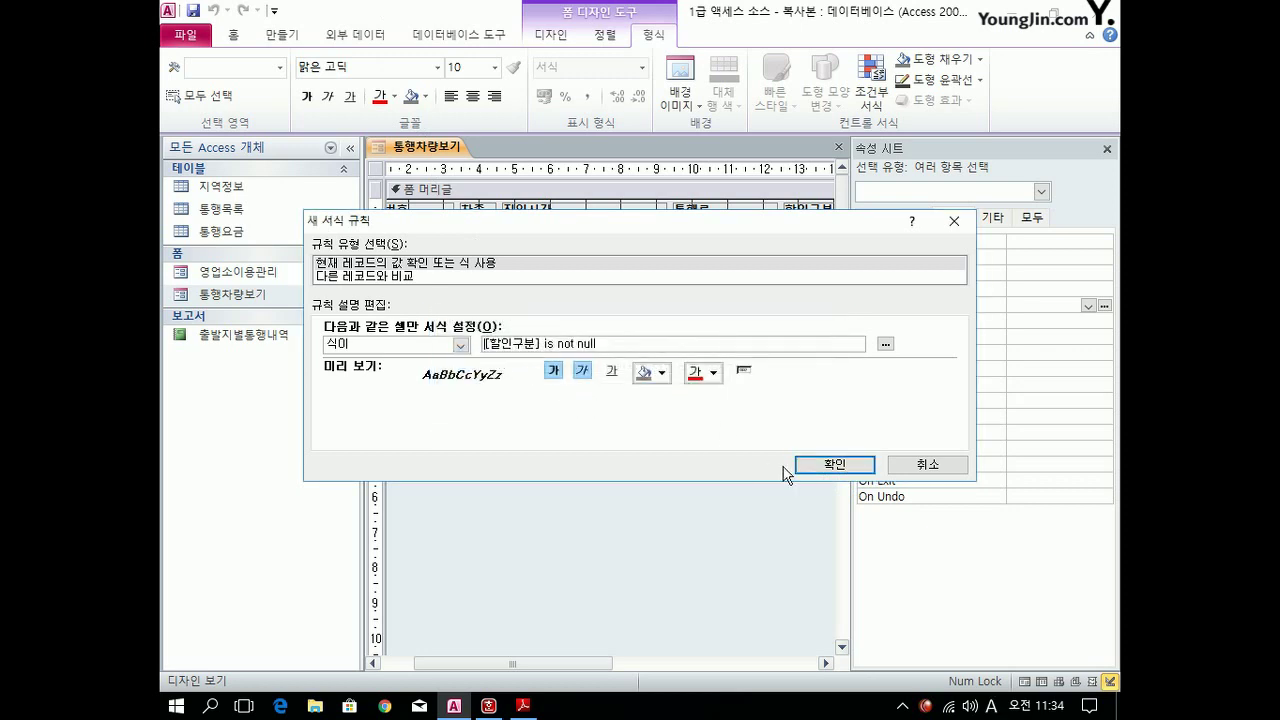
{"action": "left_click", "coordinate": [832, 465]}
{"action": "left_click", "coordinate": [670, 464]}
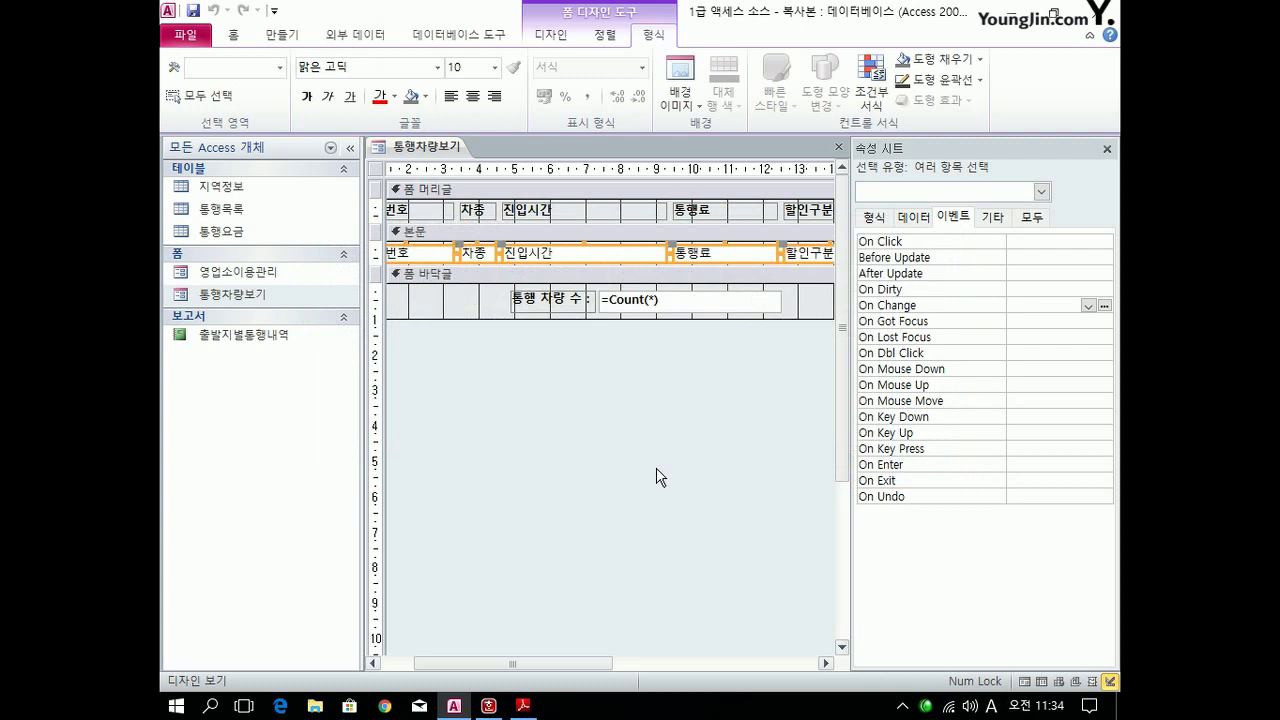
{"action": "left_click", "coordinate": [839, 146]}
{"action": "left_click", "coordinate": [556, 405]}
Test the 영업소이용관리 form by looking up 지역코드 115 (대전), and close it.
{"action": "double_click", "coordinate": [190, 273]}
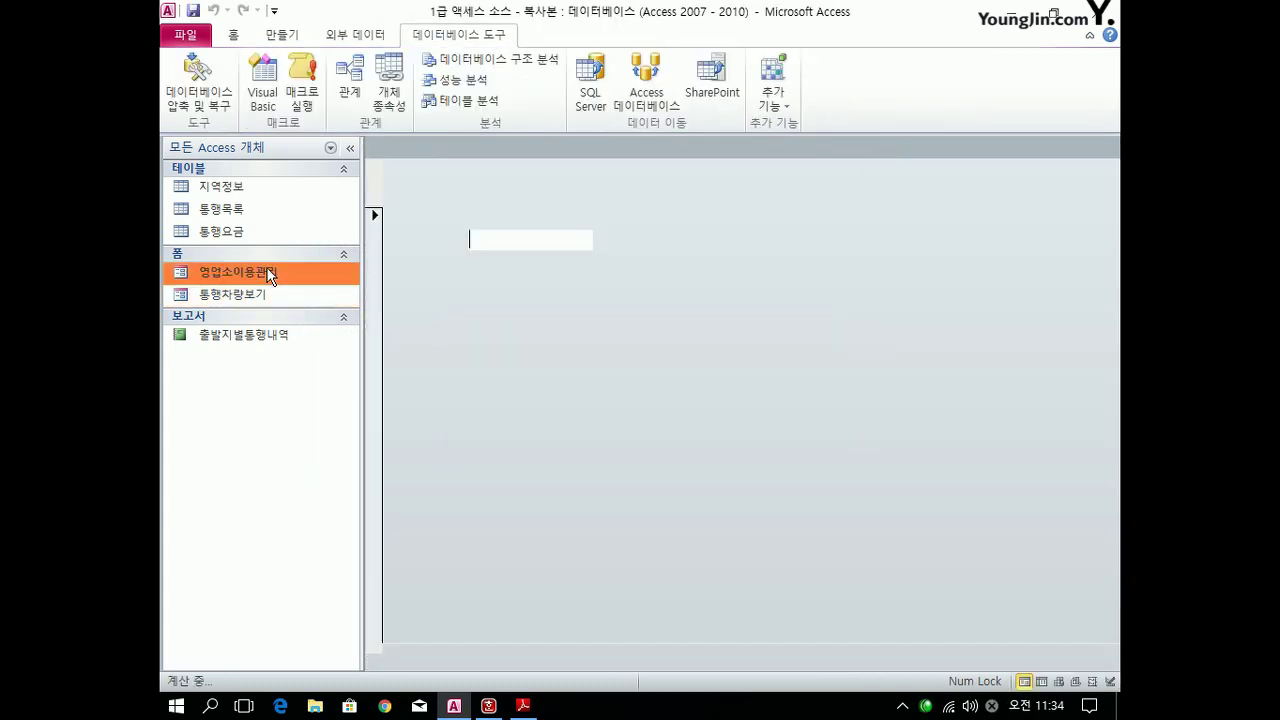
{"action": "left_click", "coordinate": [600, 240]}
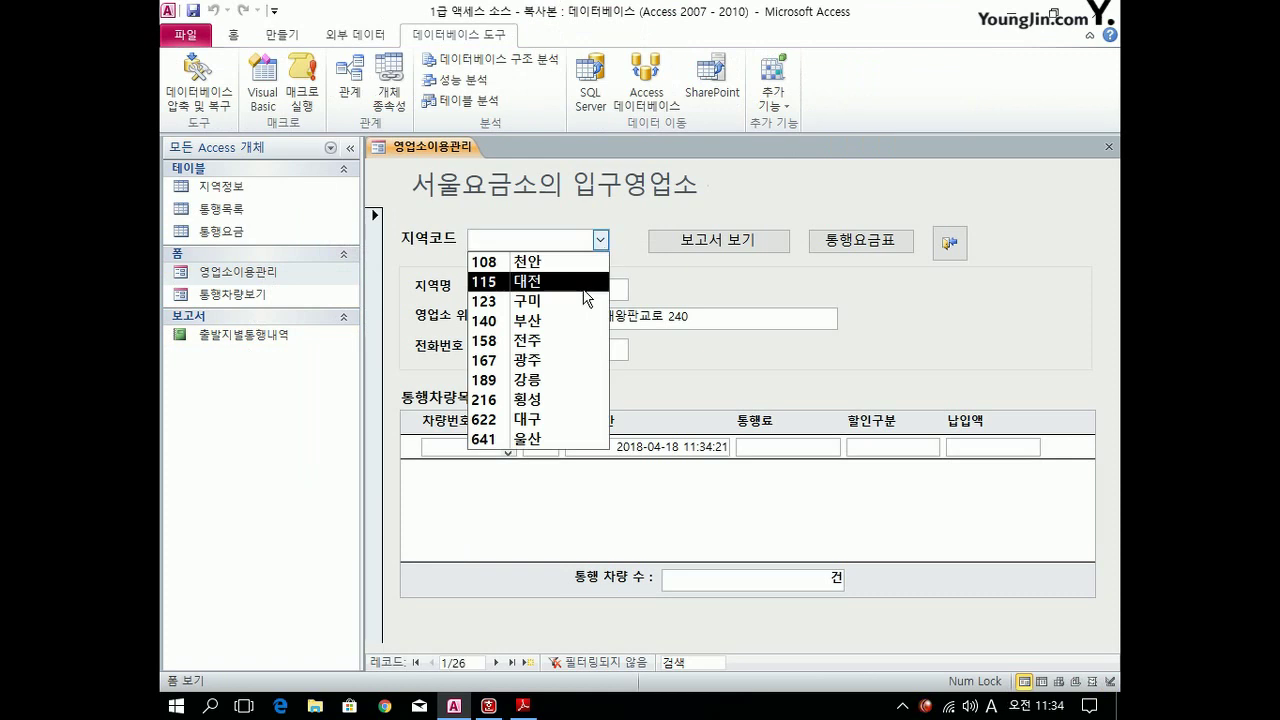
{"action": "left_click", "coordinate": [584, 285]}
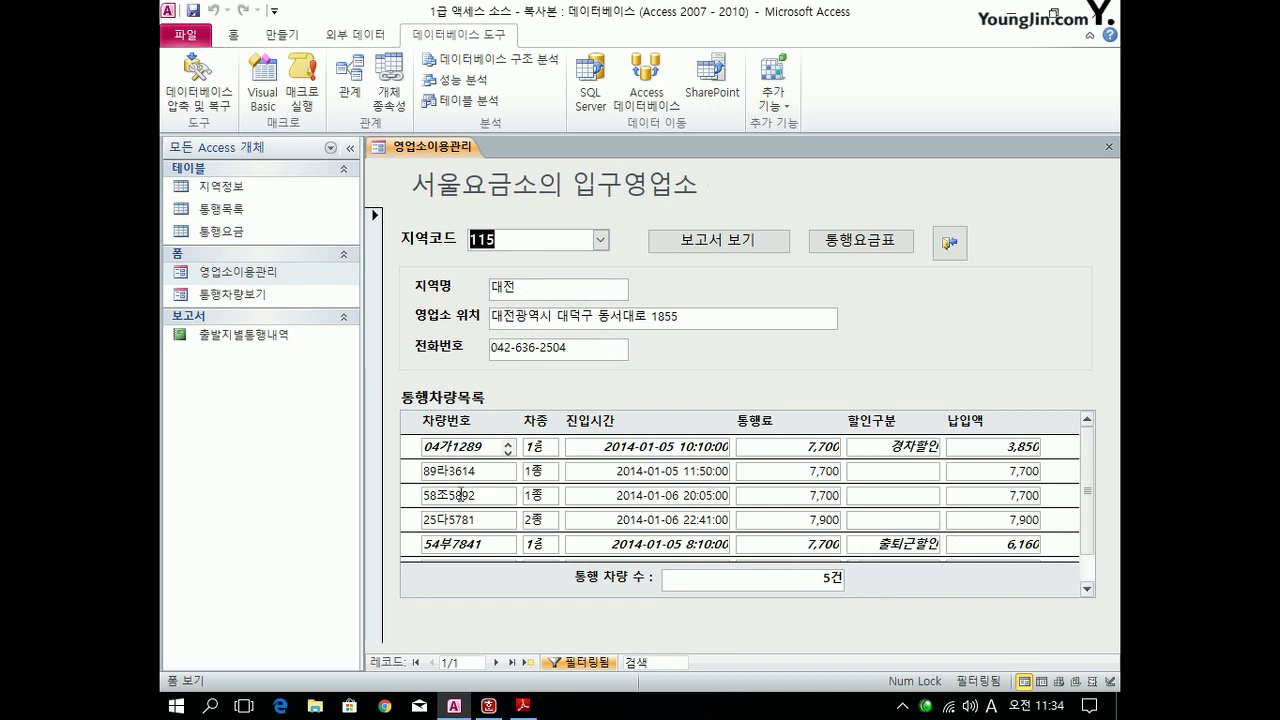
{"action": "key", "text": "ctrl+F4"}
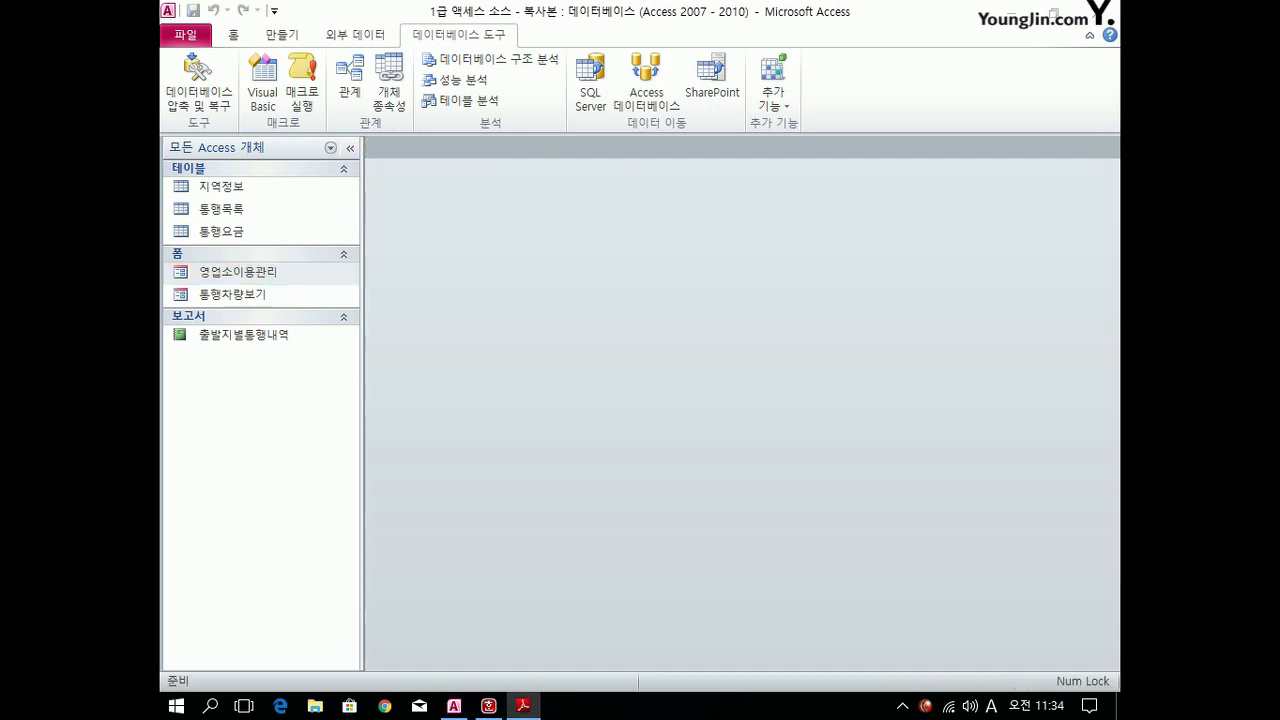
Open the 출발지별통행내역 report in design view and show all properties of txt입구ID in the 입구ID 머리글 section.
{"action": "right_click", "coordinate": [291, 340]}
{"action": "left_click", "coordinate": [360, 393]}
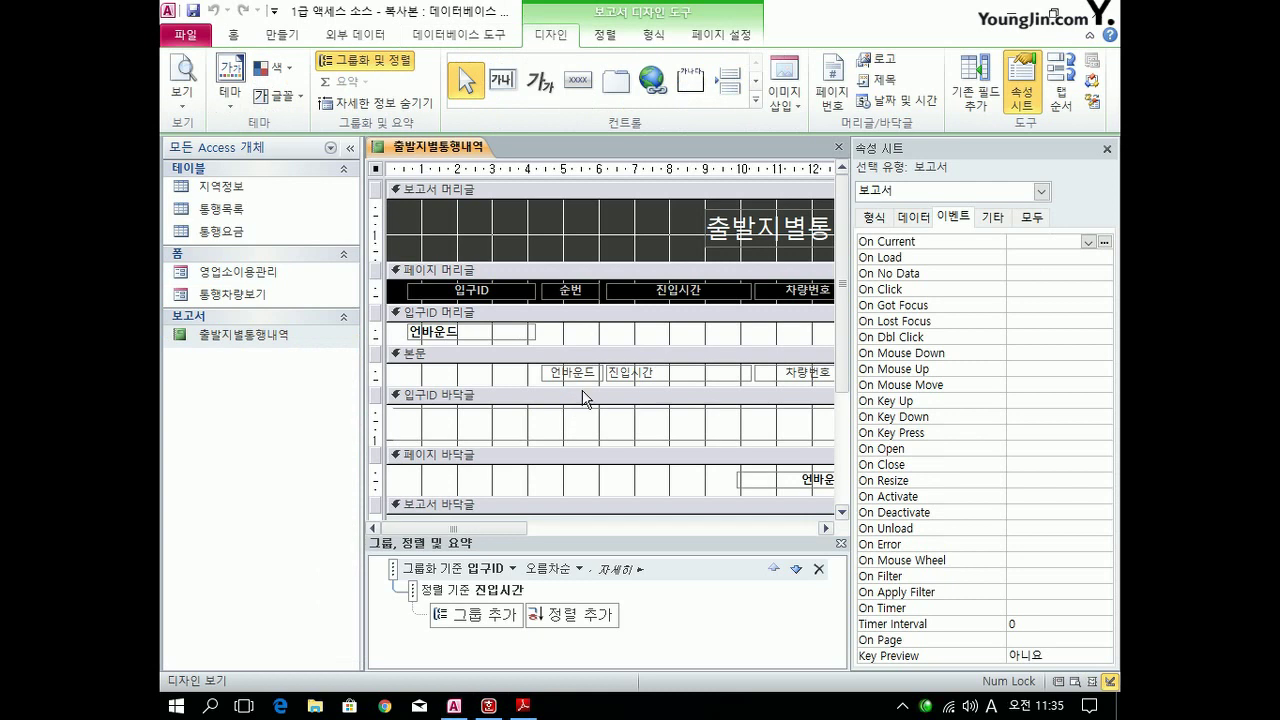
{"action": "left_click", "coordinate": [494, 331]}
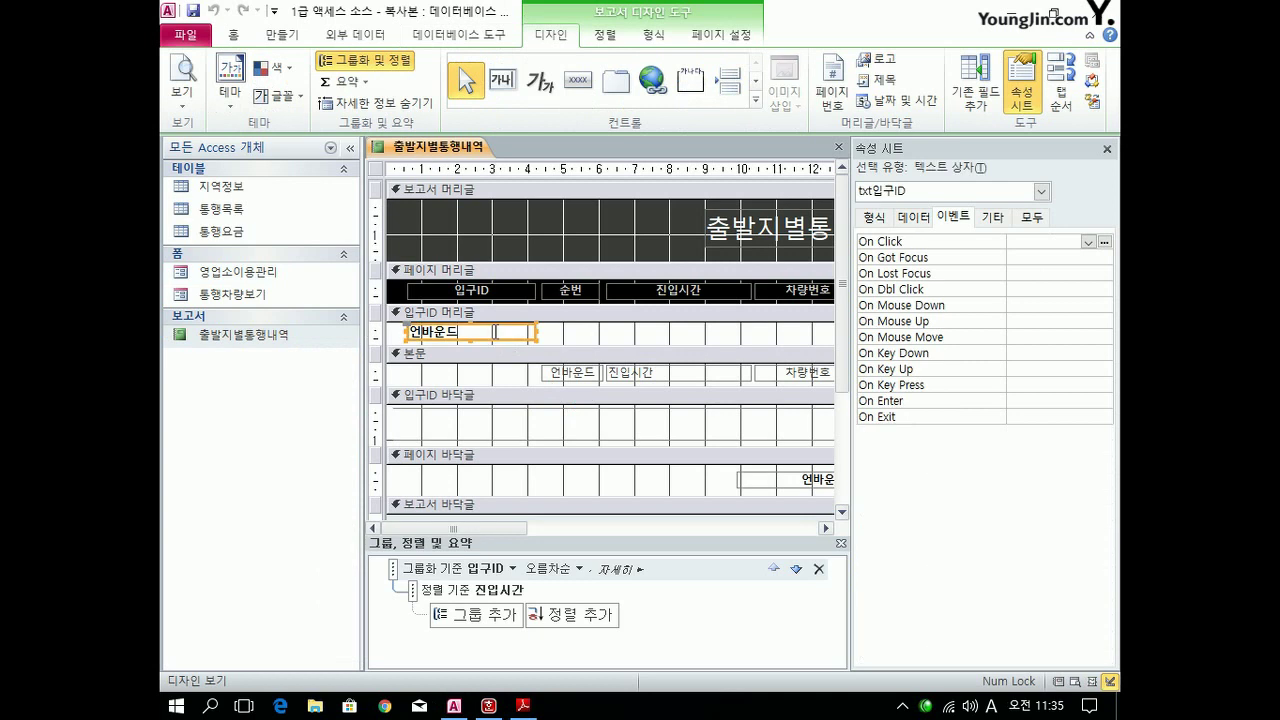
{"action": "left_click", "coordinate": [1031, 216]}
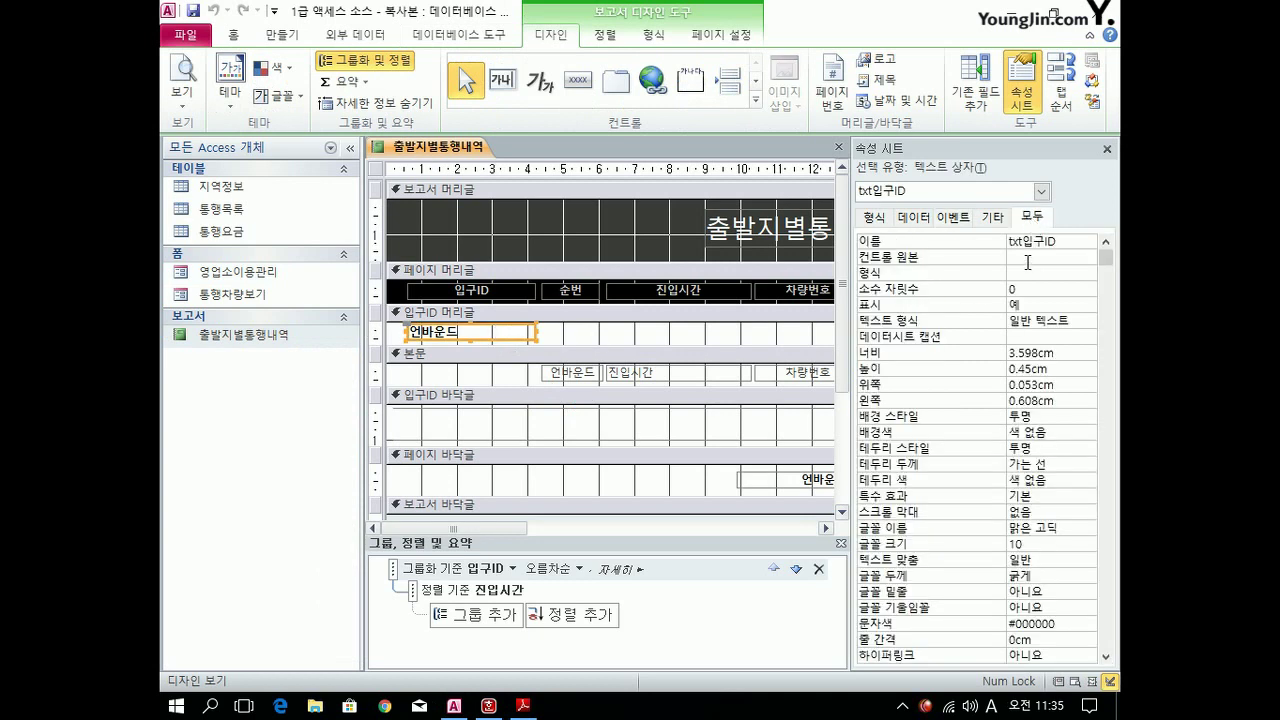
Set the control source of txt입구ID to =[입구ID] & "-" & [지역명] and check it in the print preview.
{"action": "right_click", "coordinate": [1018, 257]}
{"action": "left_click", "coordinate": [1035, 281]}
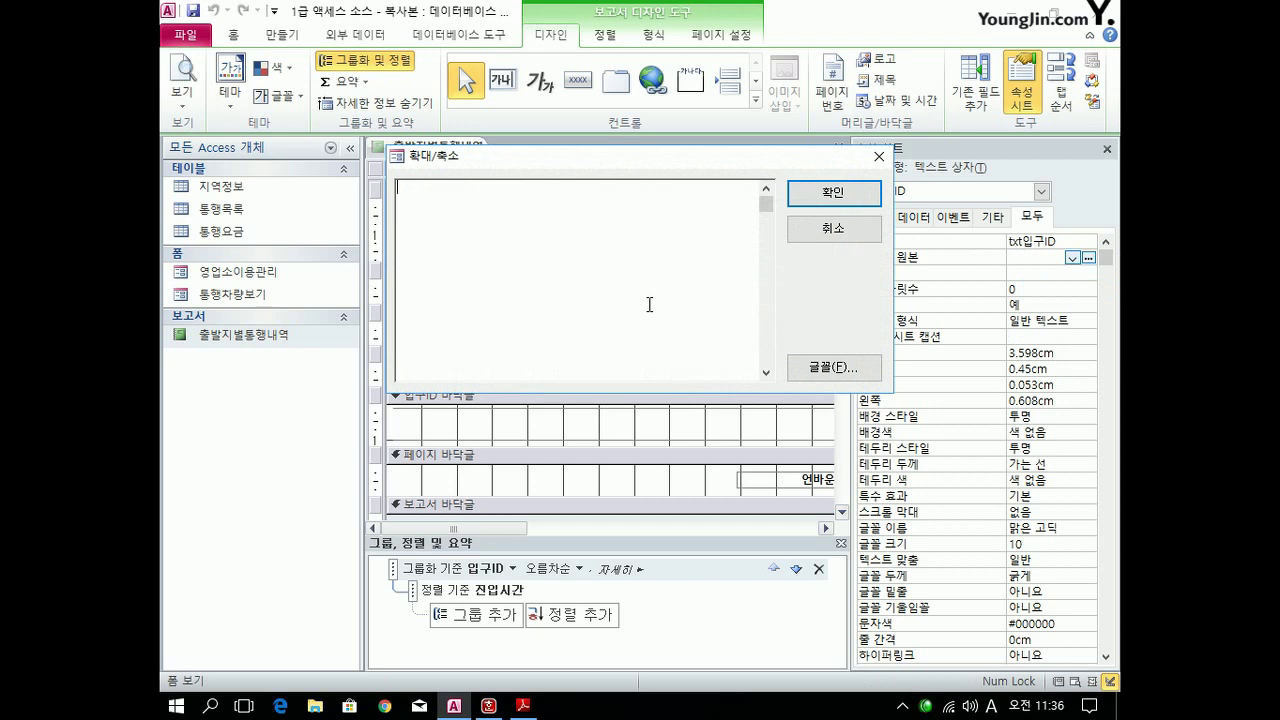
{"action": "type", "text": "=[입구ID] & \"-\" & "}
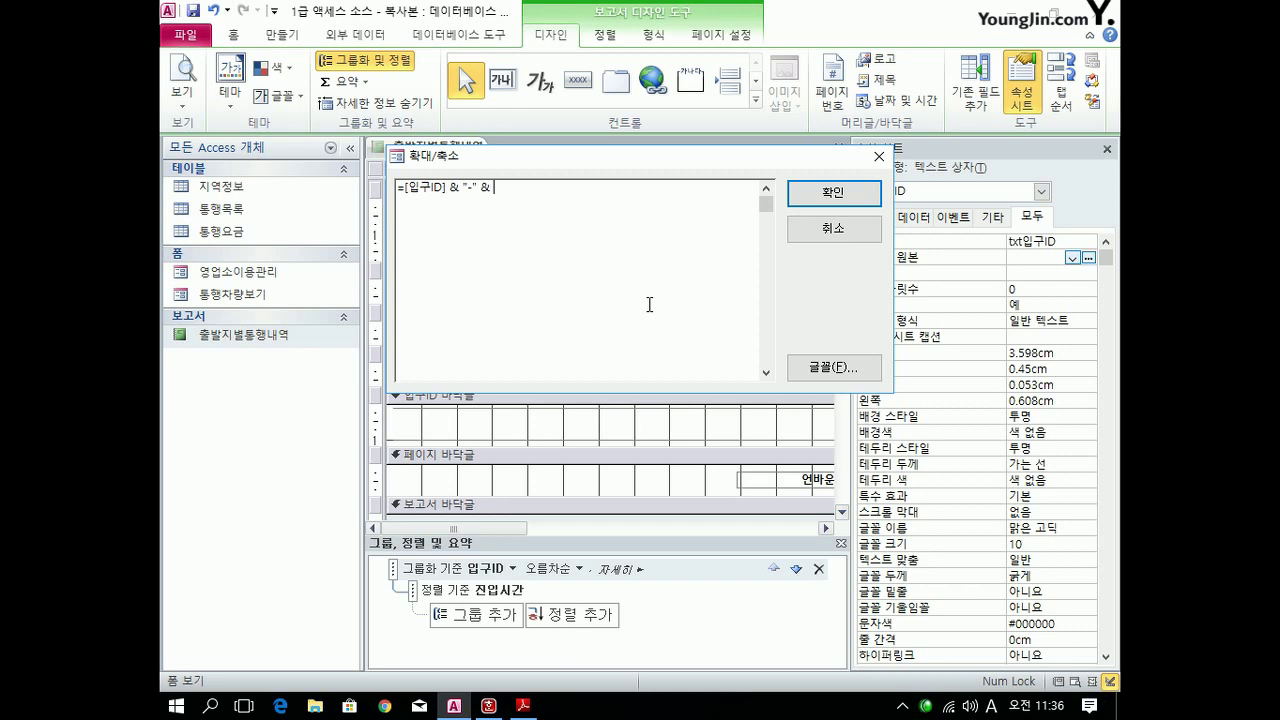
{"action": "type", "text": "[wl"}
{"action": "key", "text": "BackSpace"}
{"action": "key", "text": "BackSpace"}
{"action": "key", "text": "Hangul"}
{"action": "type", "text": "지역명"}
{"action": "type", "text": "]"}
{"action": "left_click", "coordinate": [823, 194]}
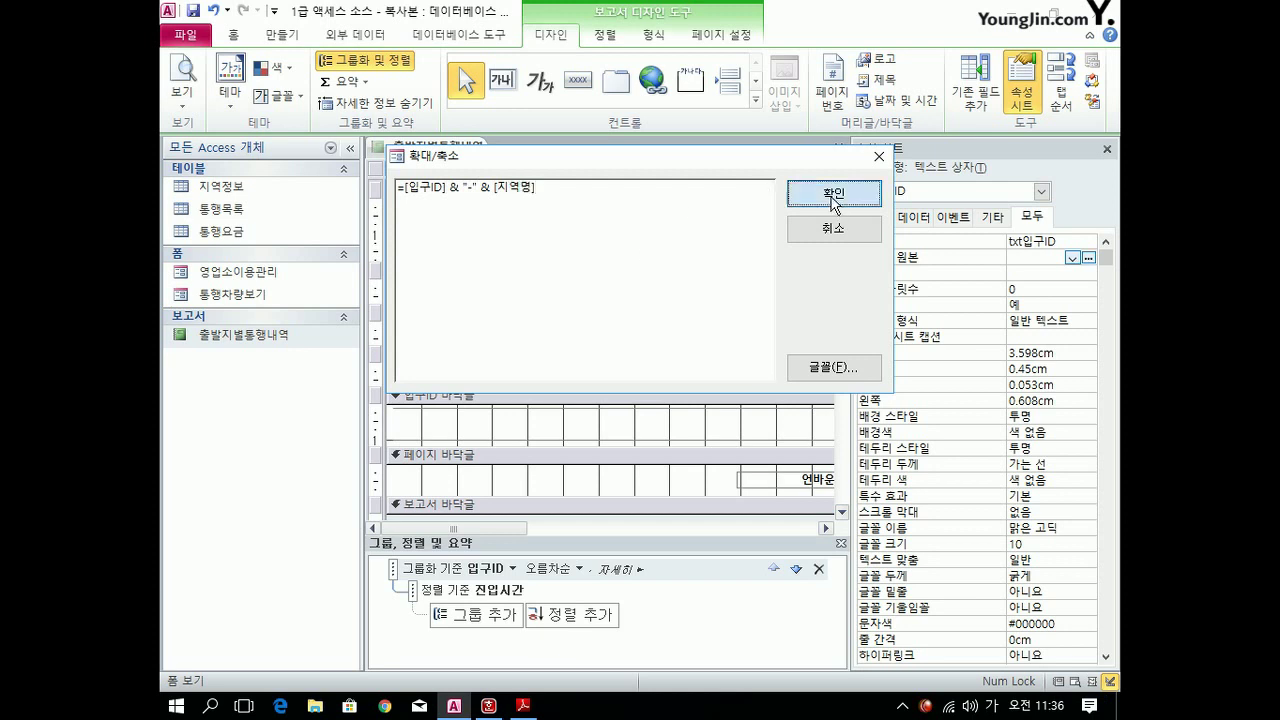
{"action": "left_click", "coordinate": [183, 72]}
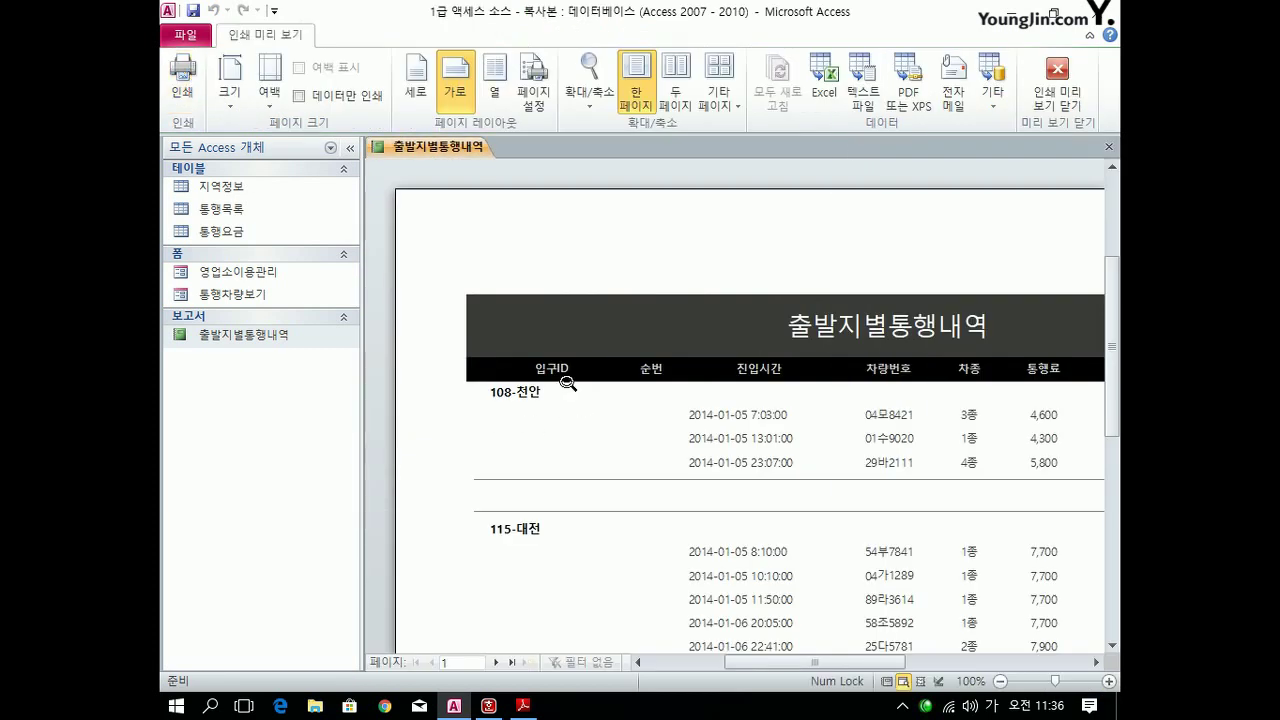
{"action": "left_click", "coordinate": [1057, 80]}
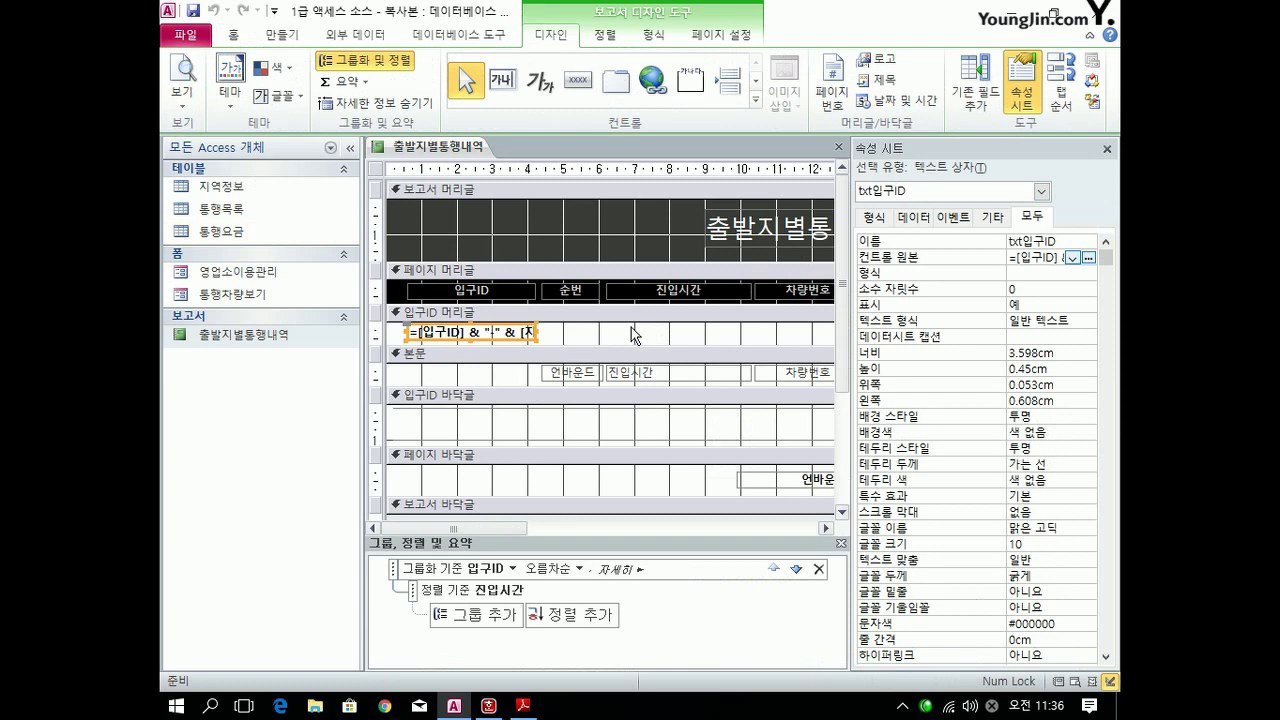
Set txt순번 in the 본문 section to control source =1 with 누적 합계 set to 그룹, and check the print preview.
{"action": "left_click", "coordinate": [578, 372]}
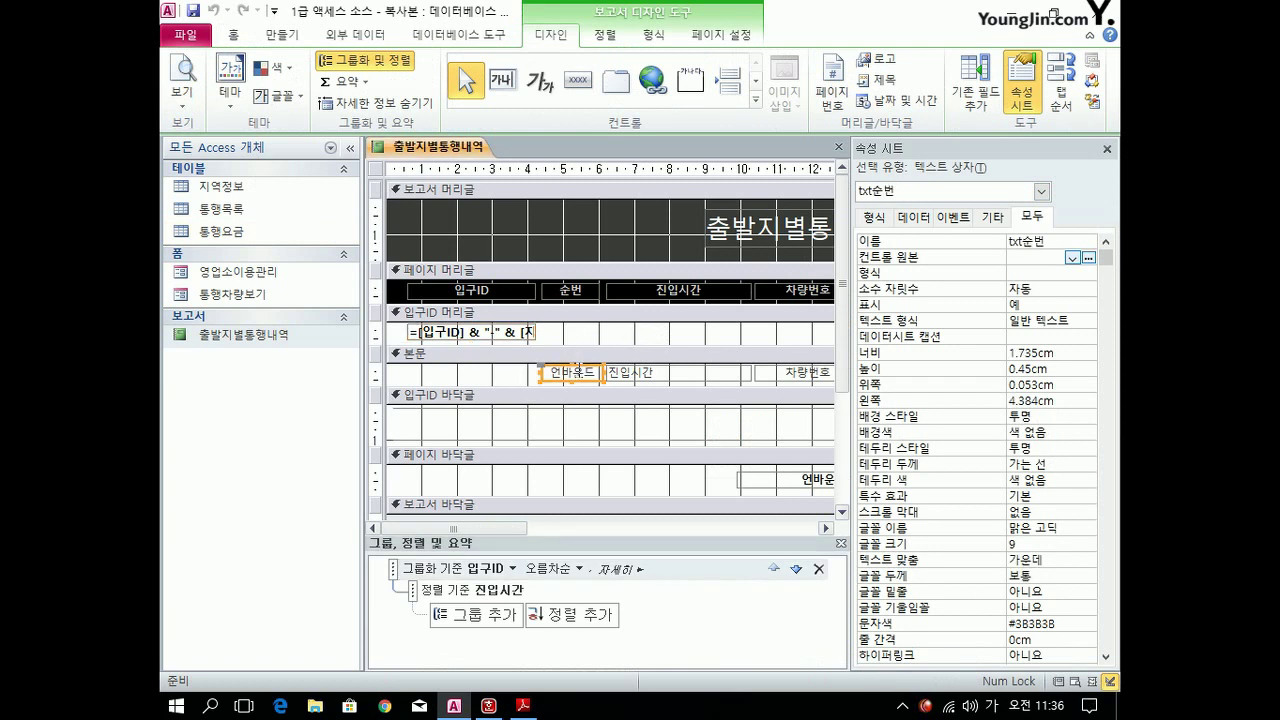
{"action": "left_click", "coordinate": [912, 216]}
{"action": "left_click", "coordinate": [1024, 246]}
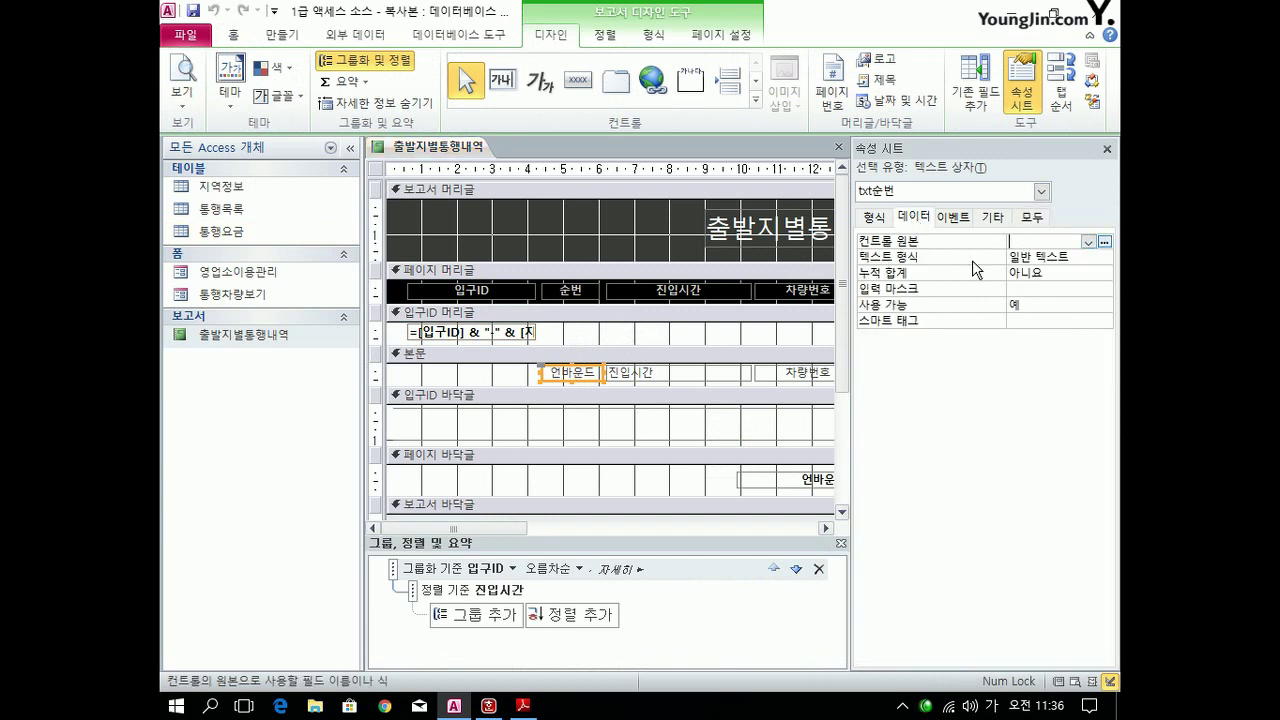
{"action": "type", "text": "=1"}
{"action": "left_click", "coordinate": [1055, 272]}
{"action": "left_click", "coordinate": [1102, 273]}
{"action": "left_click", "coordinate": [1082, 304]}
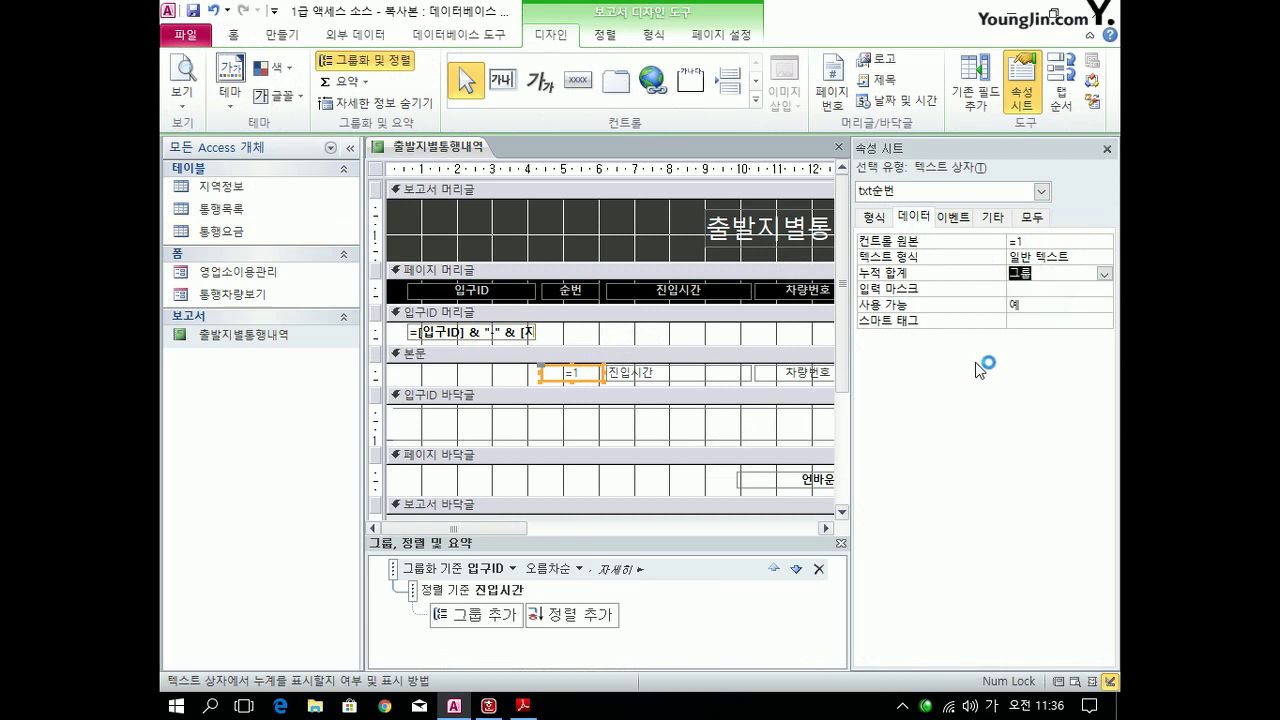
{"action": "left_click", "coordinate": [177, 78]}
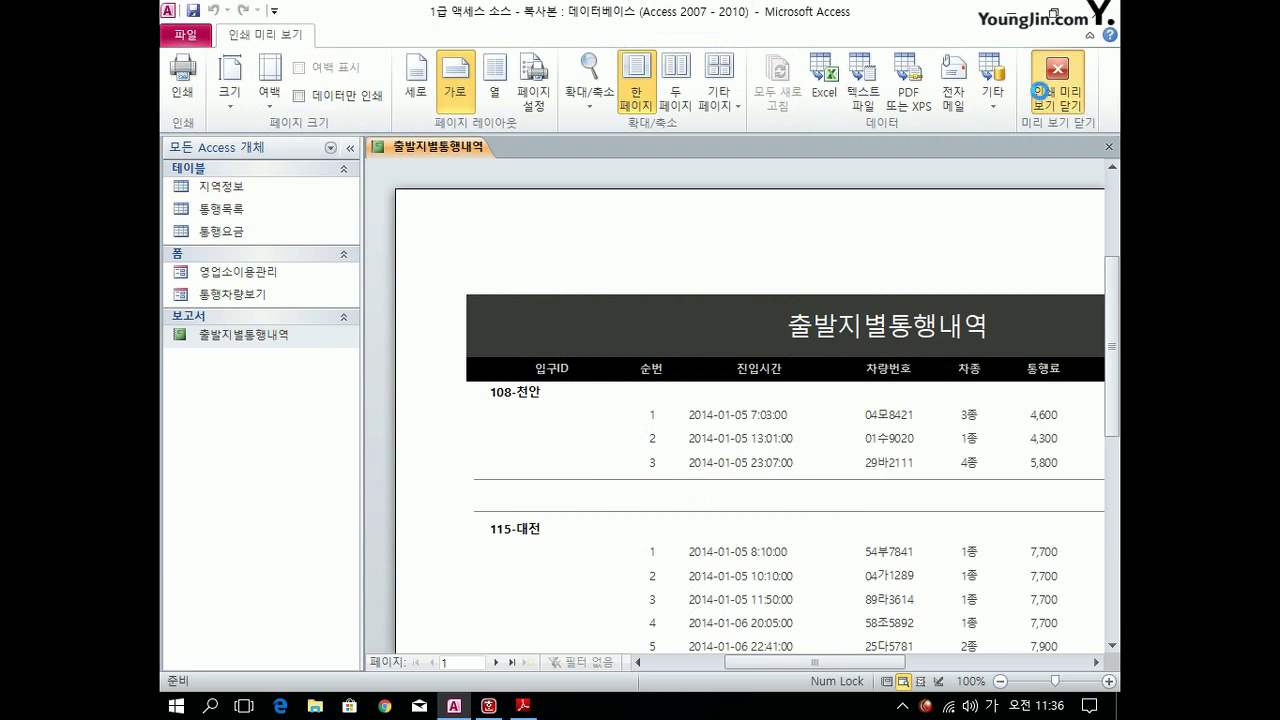
{"action": "left_click", "coordinate": [1057, 85]}
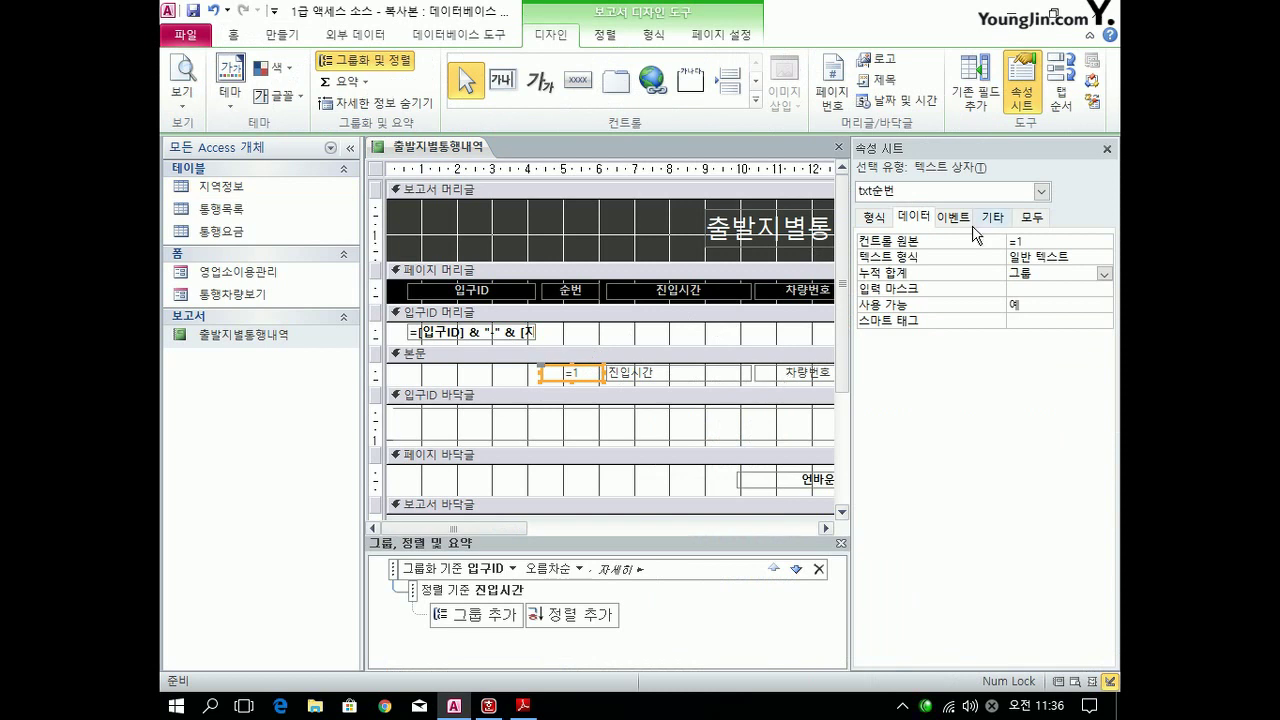
Set 중복 내용 숨기기 to 예 for txt차종 and check the 차종 column in the print preview.
{"action": "left_click", "coordinate": [1041, 191]}
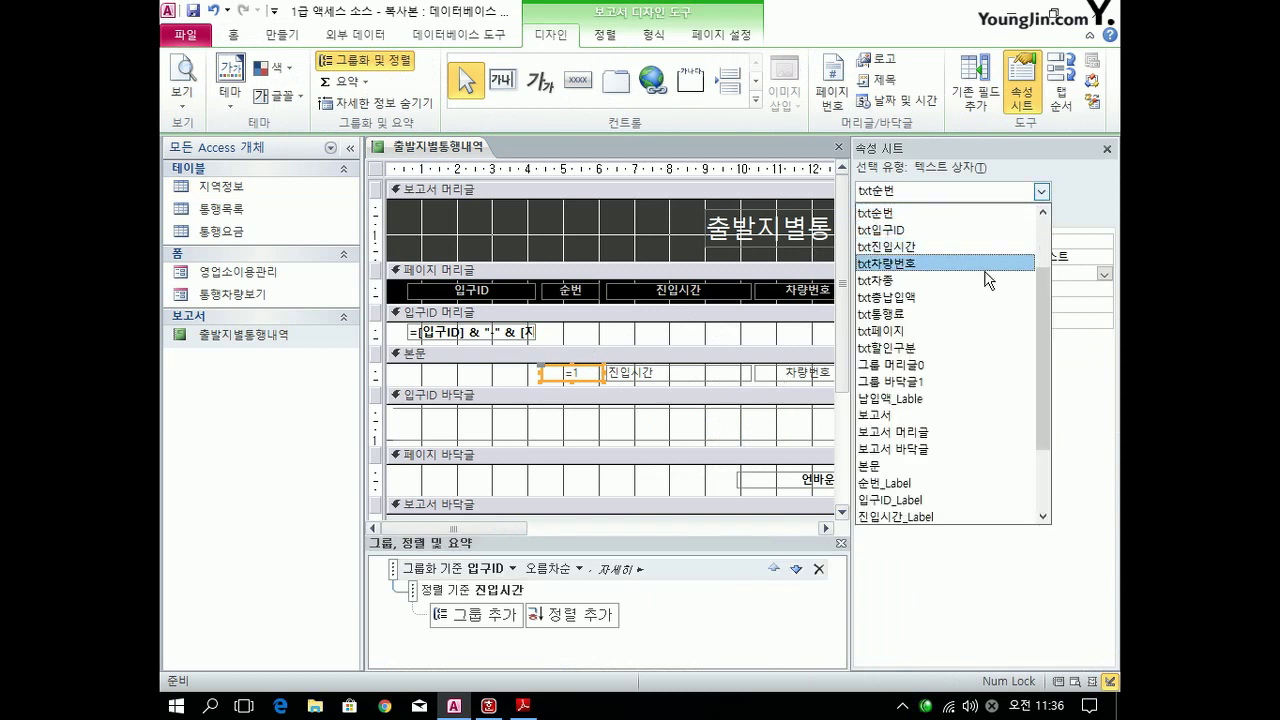
{"action": "left_click", "coordinate": [952, 281]}
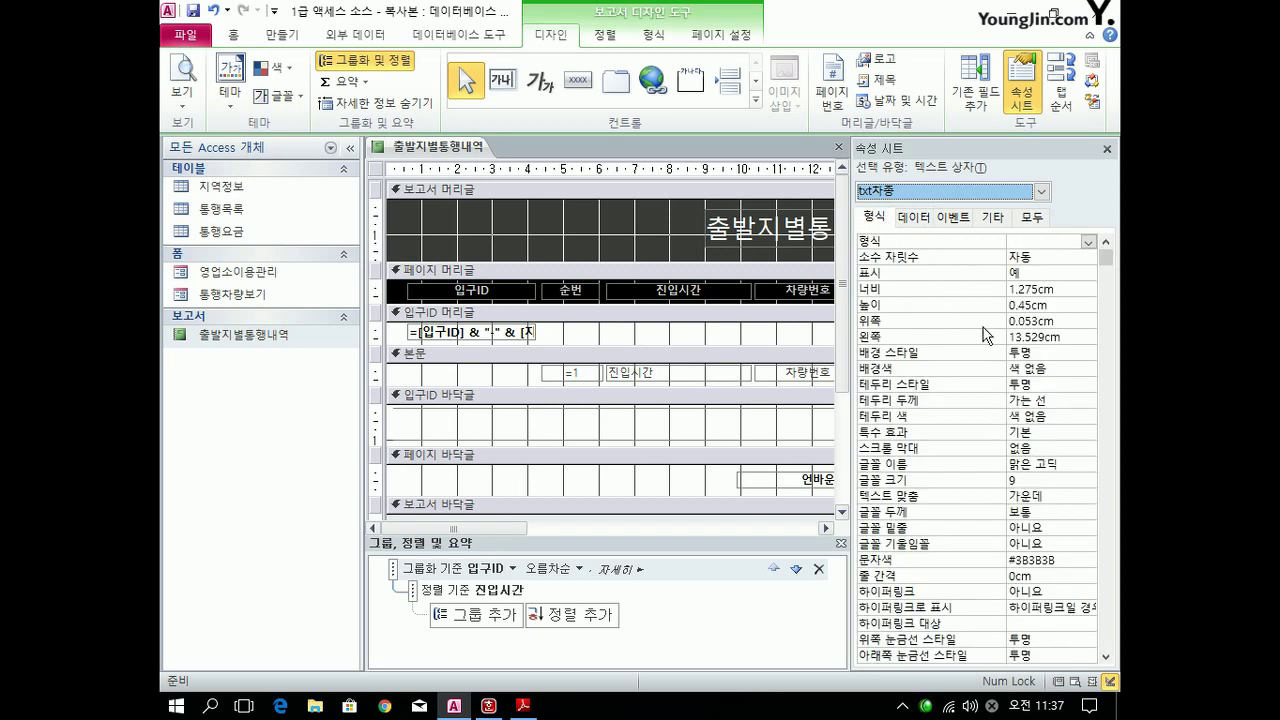
{"action": "left_click_drag", "start_coordinate": [1105, 258], "coordinate": [1098, 532]}
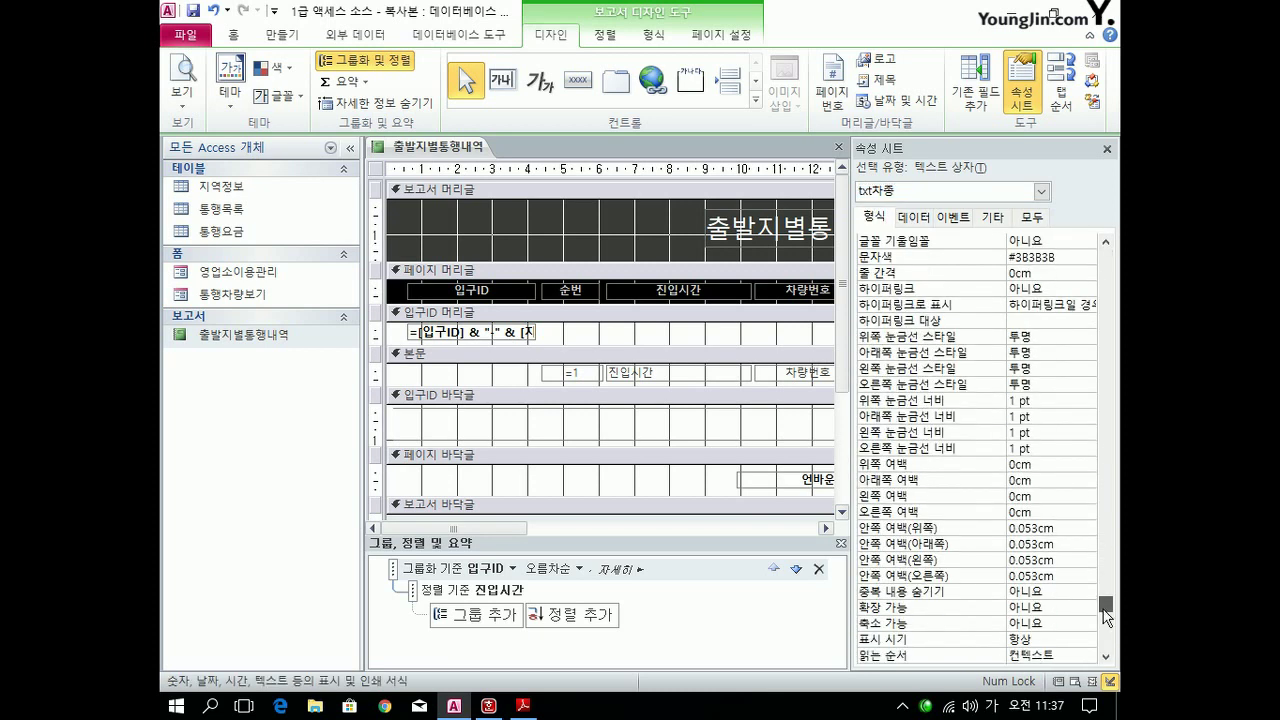
{"action": "left_click", "coordinate": [1088, 563]}
{"action": "left_click", "coordinate": [1088, 563]}
{"action": "left_click", "coordinate": [1068, 577]}
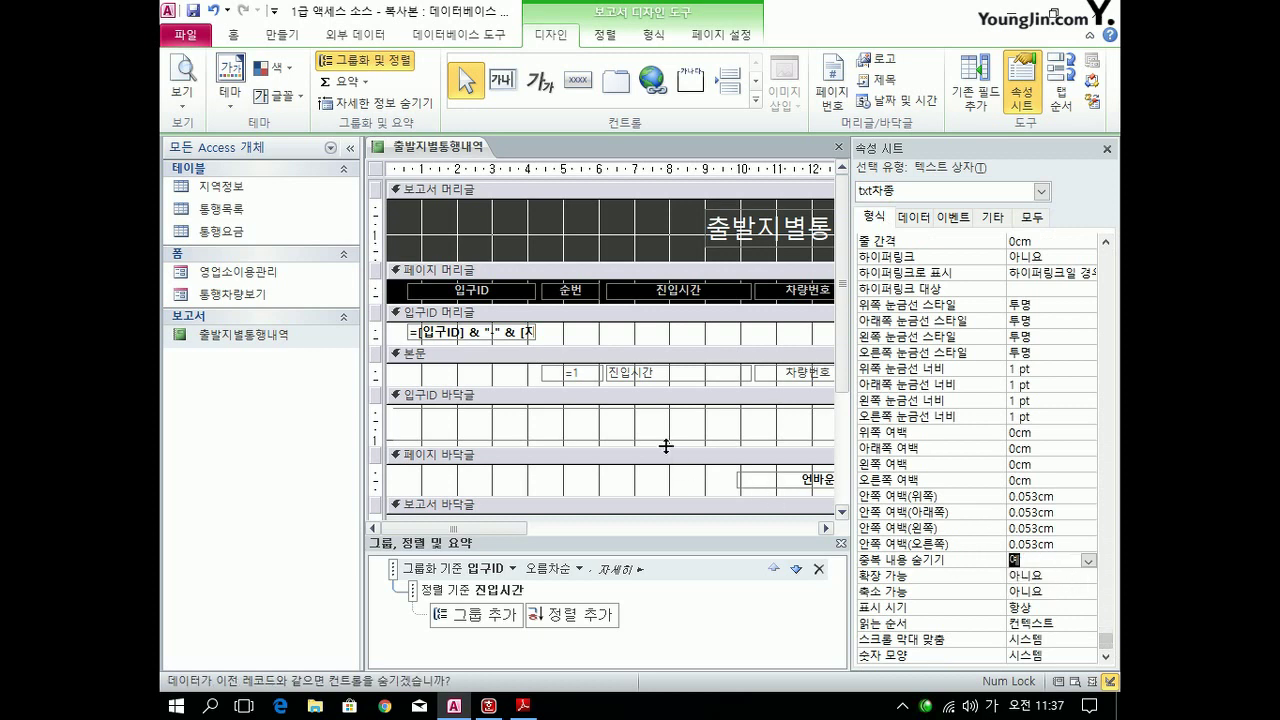
{"action": "left_click", "coordinate": [181, 75]}
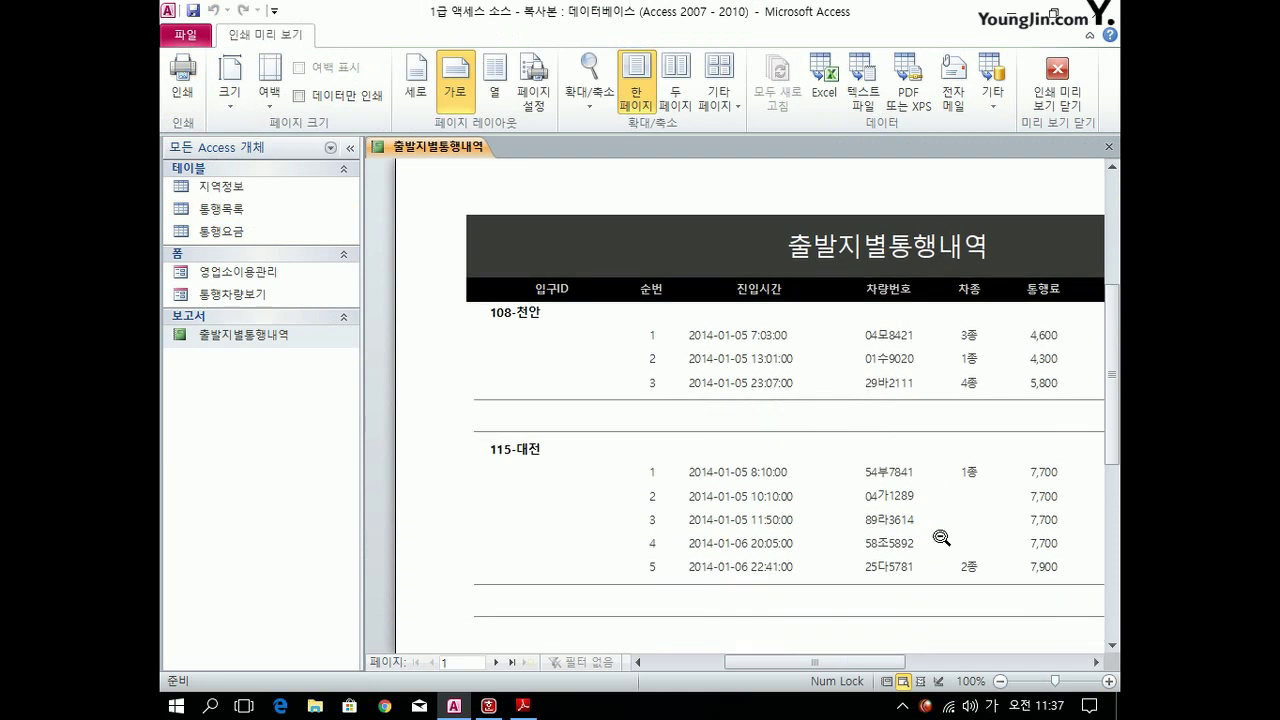
{"action": "left_click", "coordinate": [1057, 80]}
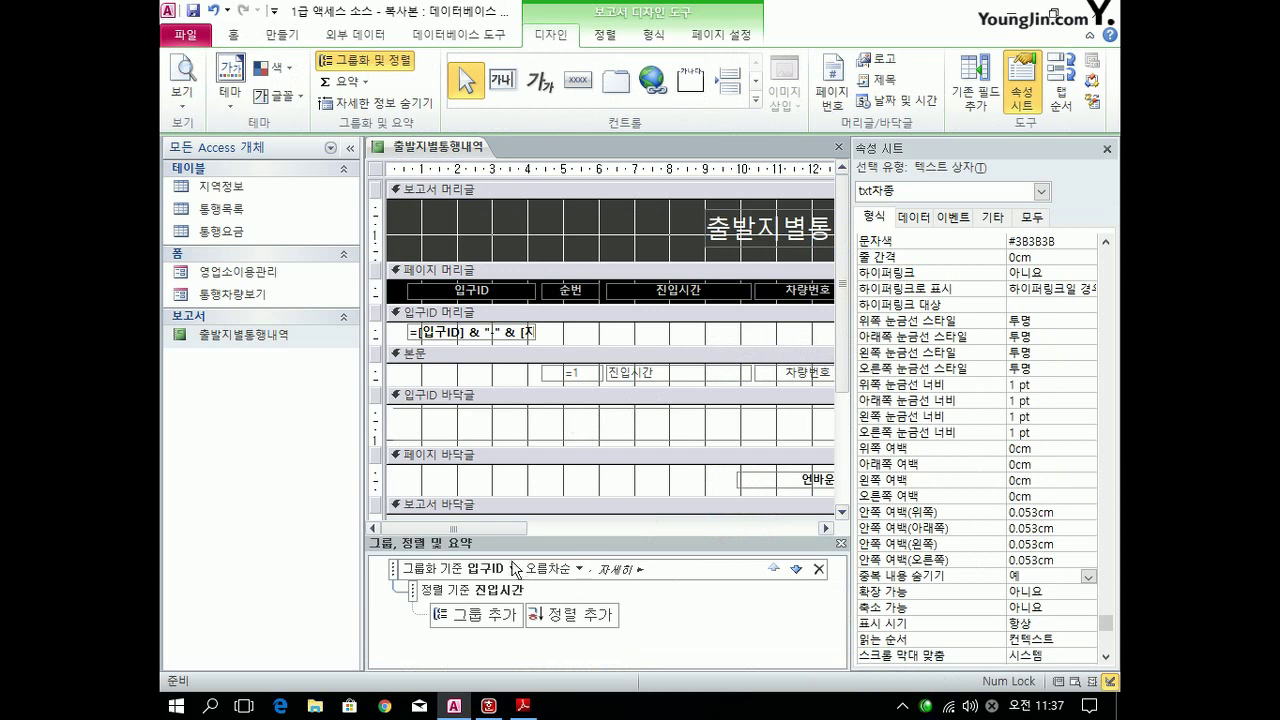
Set the control source of txt총납입액 in the 입구ID 바닥글 section to =Sum([납입액]) and check it in the print preview.
{"action": "left_click_drag", "start_coordinate": [470, 528], "coordinate": [664, 531]}
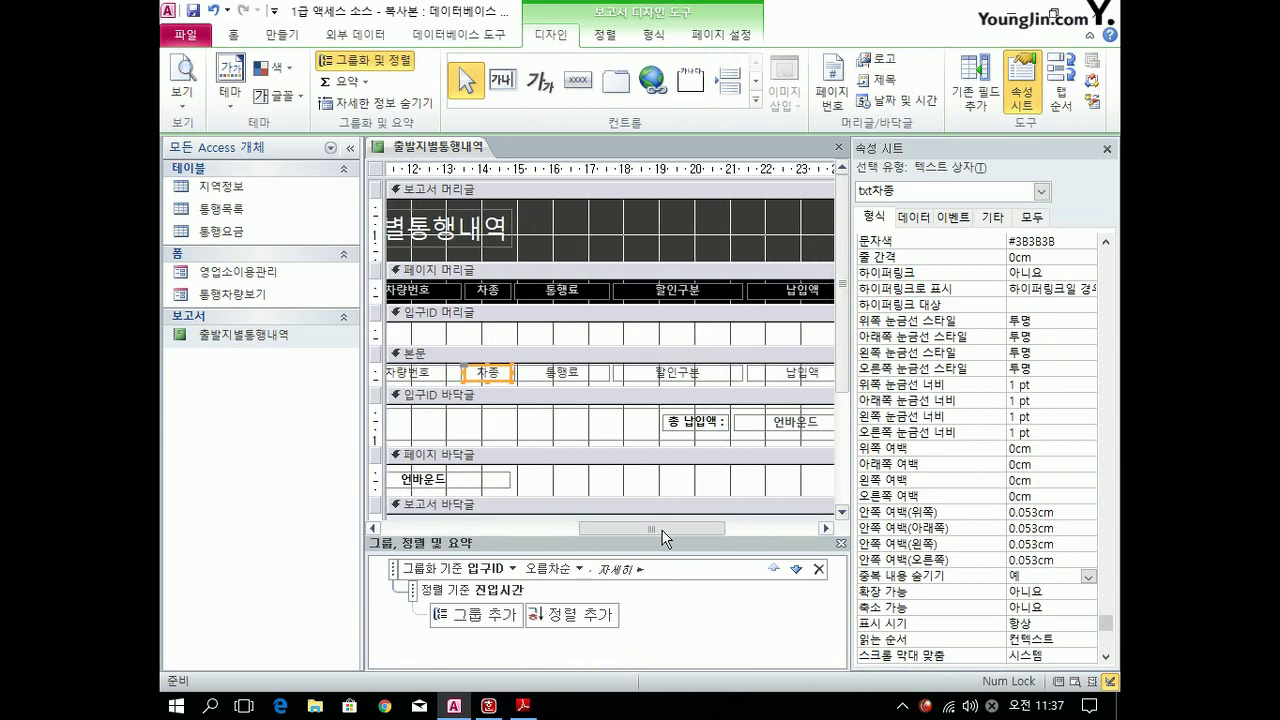
{"action": "left_click", "coordinate": [800, 422]}
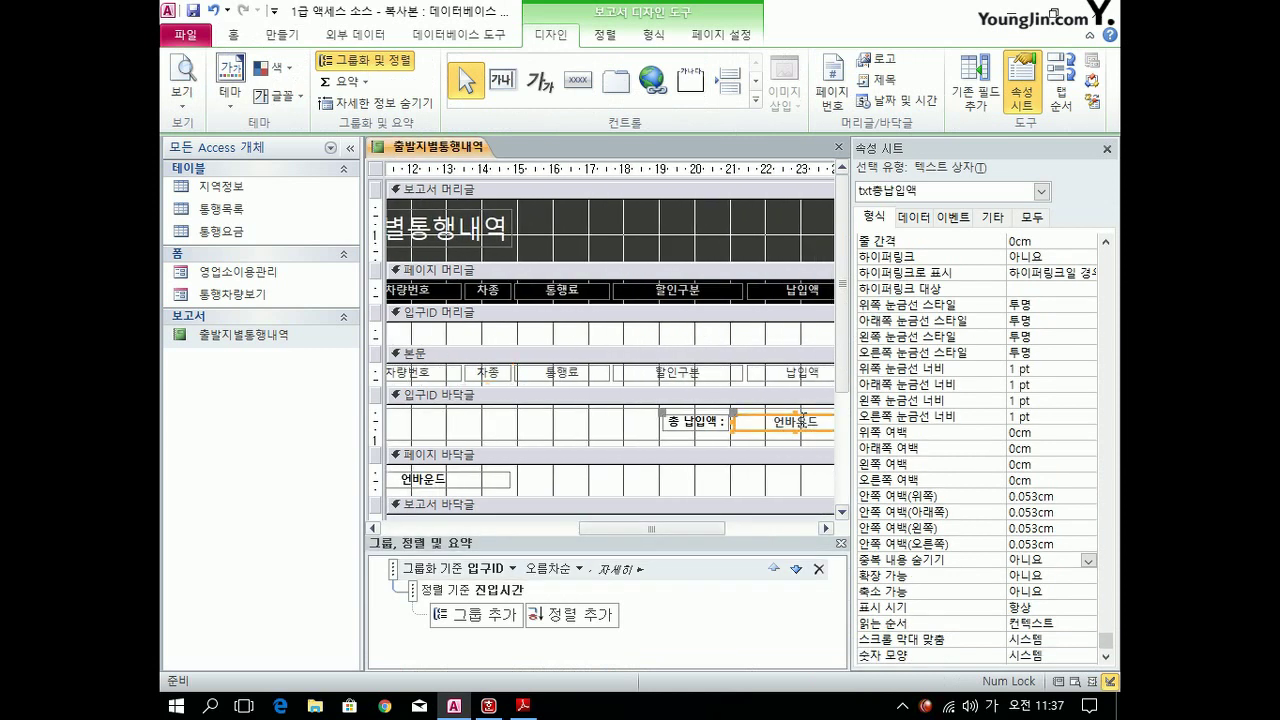
{"action": "left_click", "coordinate": [1030, 217]}
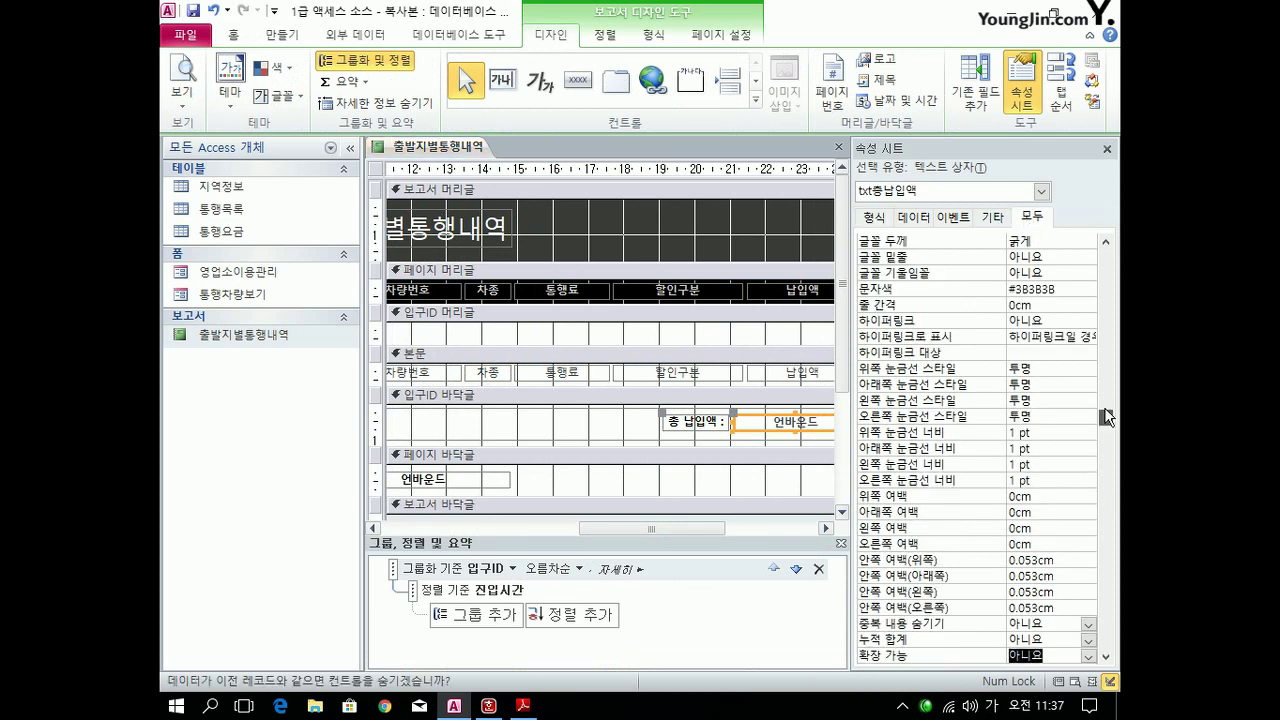
{"action": "left_click_drag", "start_coordinate": [1106, 422], "coordinate": [1106, 256]}
{"action": "left_click", "coordinate": [1016, 256]}
{"action": "right_click", "coordinate": [968, 256]}
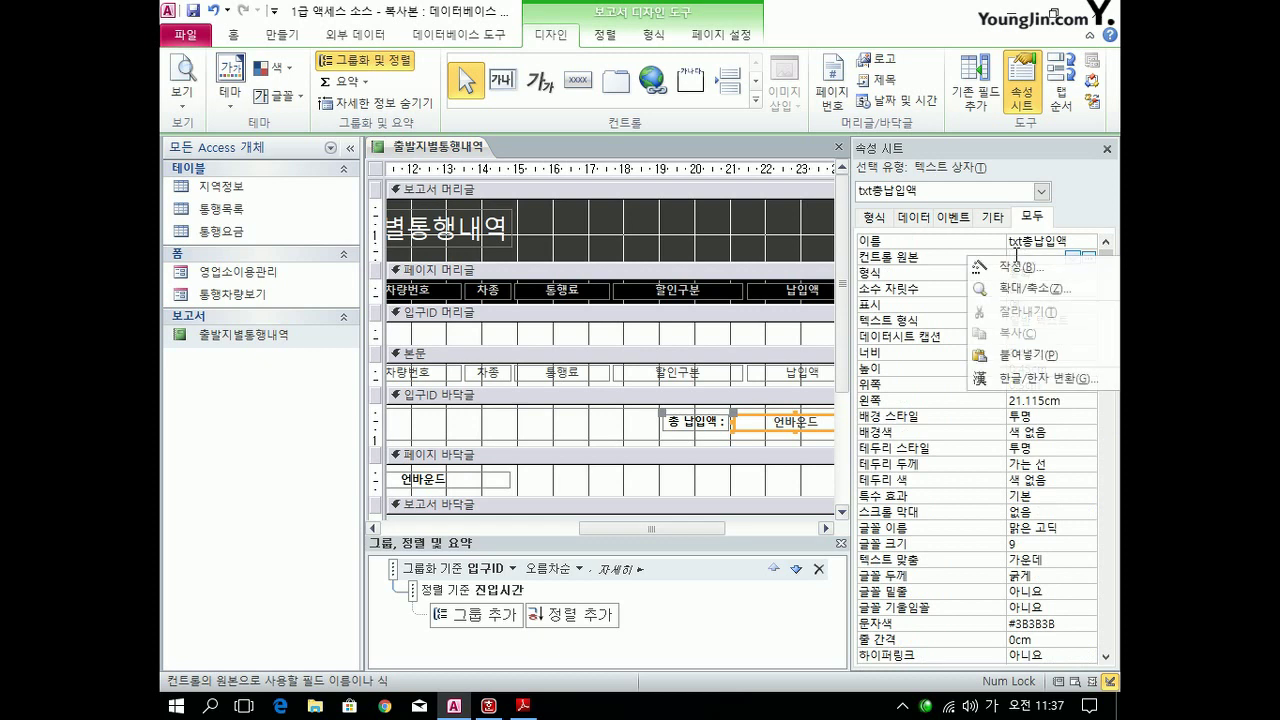
{"action": "left_click", "coordinate": [1010, 276]}
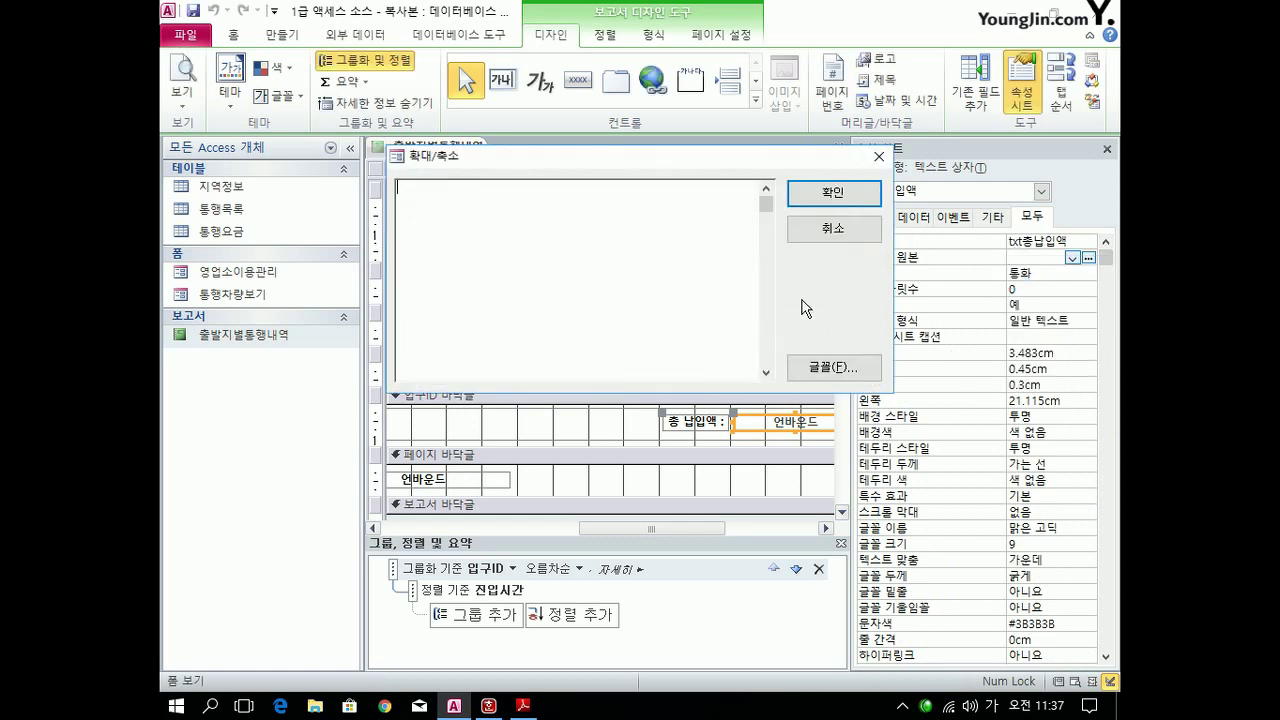
{"action": "type", "text": "=sum([납입액])"}
{"action": "left_click", "coordinate": [833, 193]}
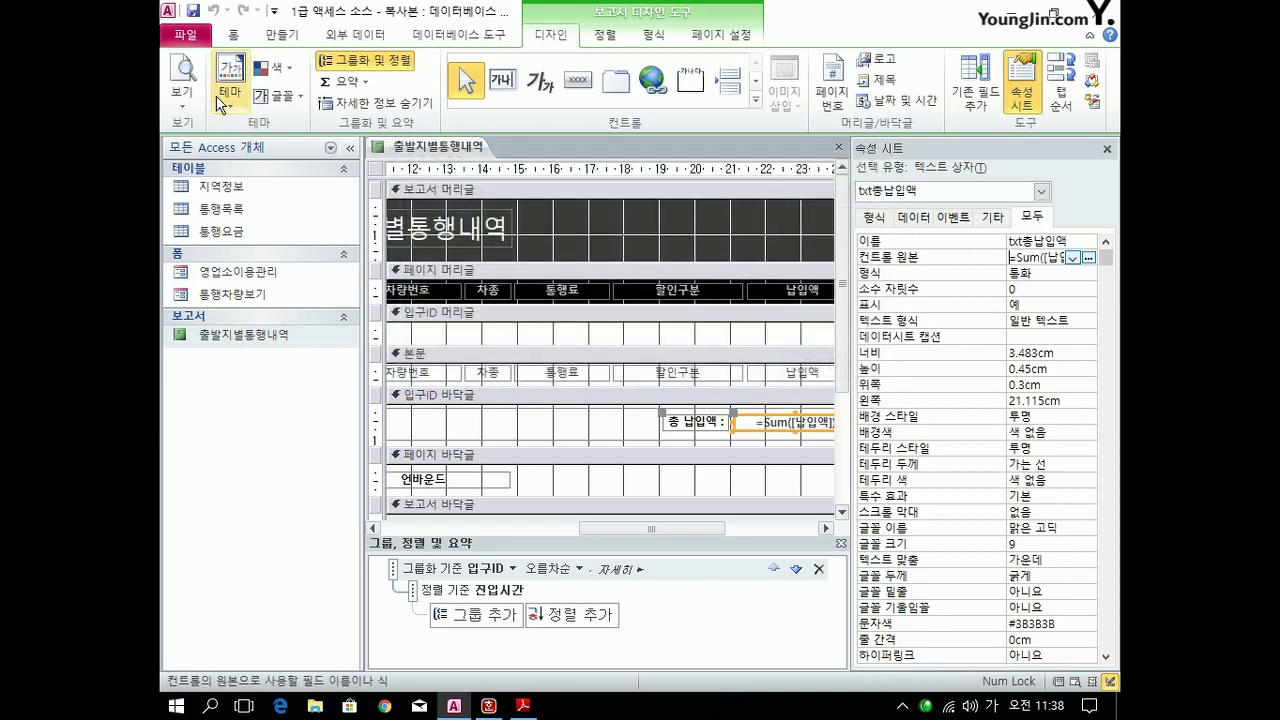
{"action": "left_click", "coordinate": [181, 75]}
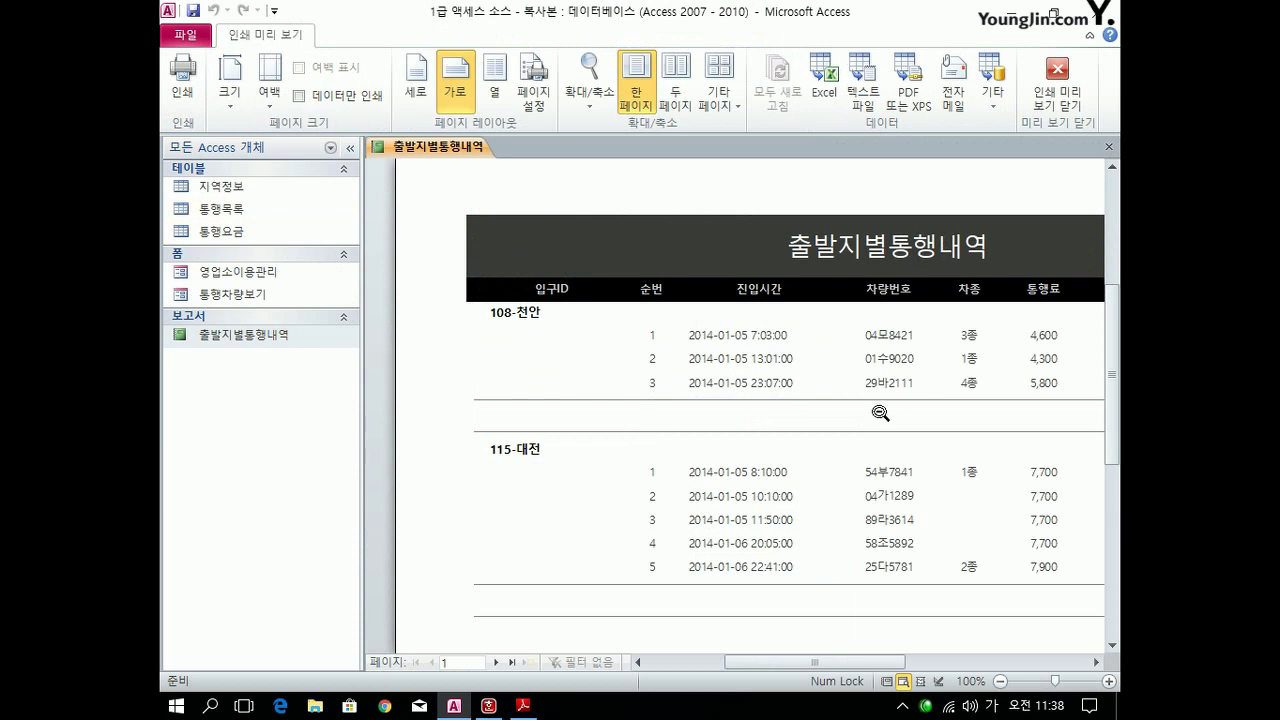
{"action": "scroll", "coordinate": [980, 416], "scroll_direction": "down", "scroll_amount": 1}
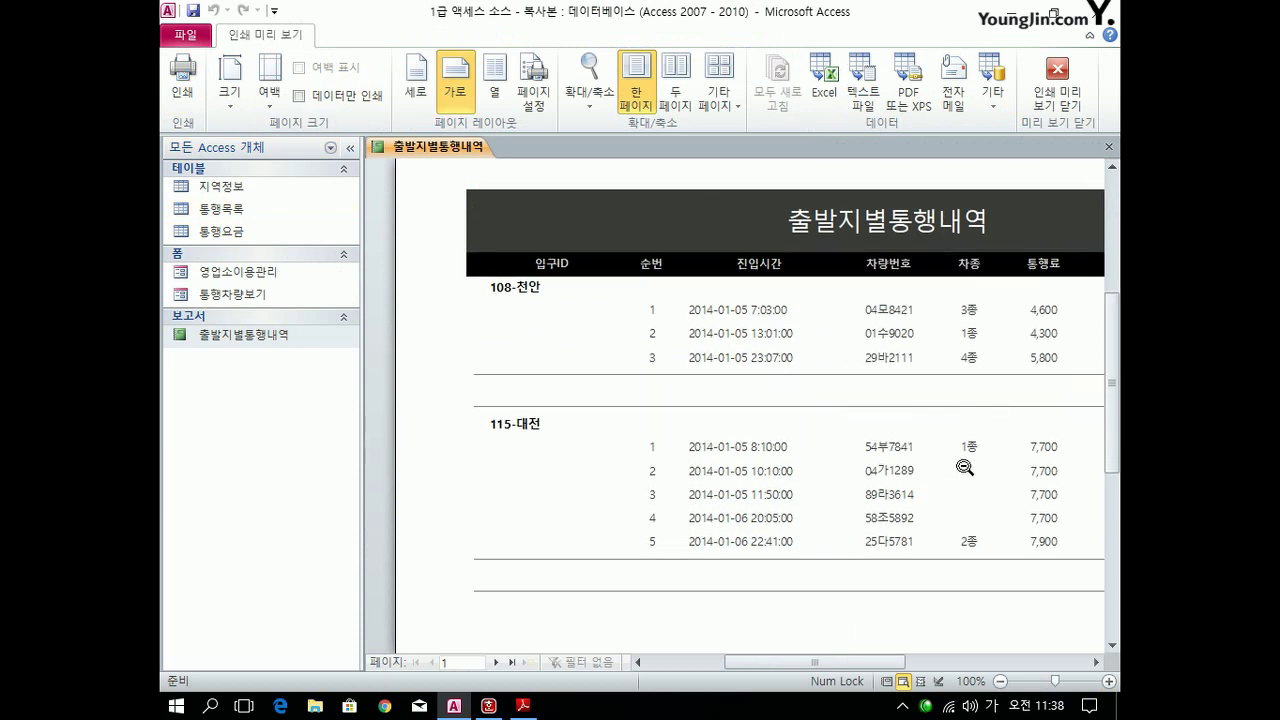
{"action": "left_click", "coordinate": [971, 662]}
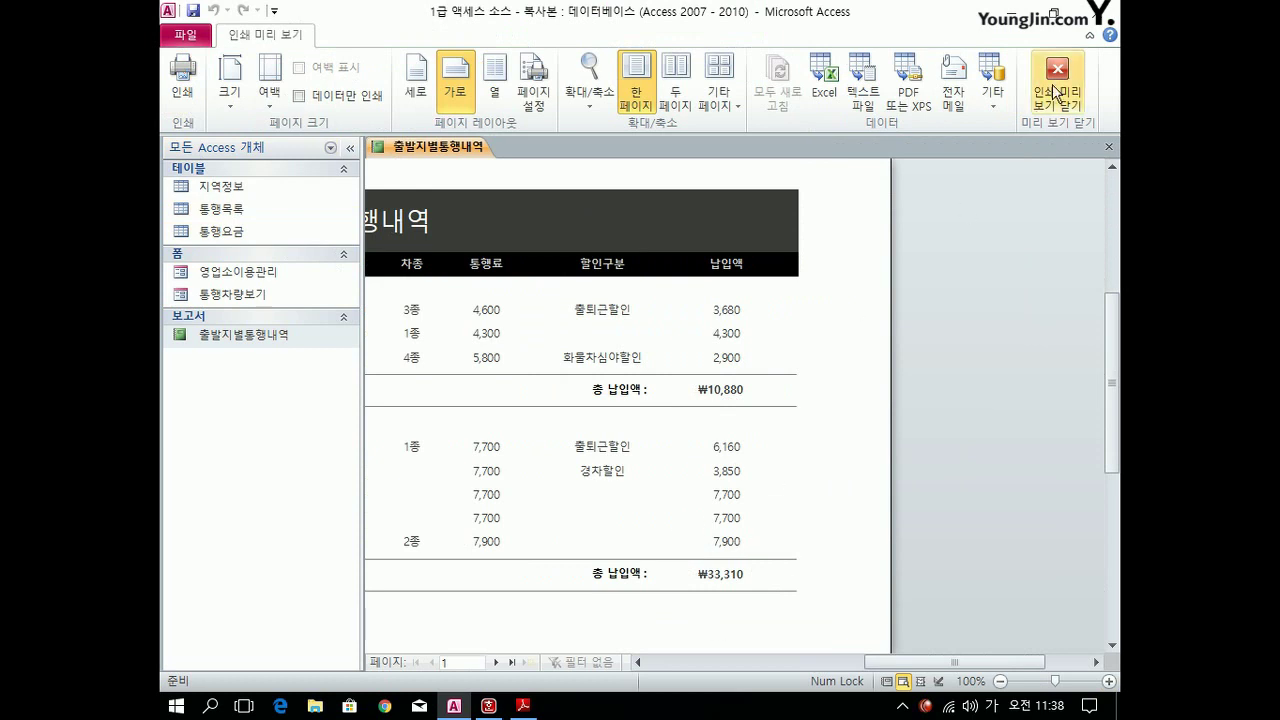
{"action": "left_click", "coordinate": [1039, 119]}
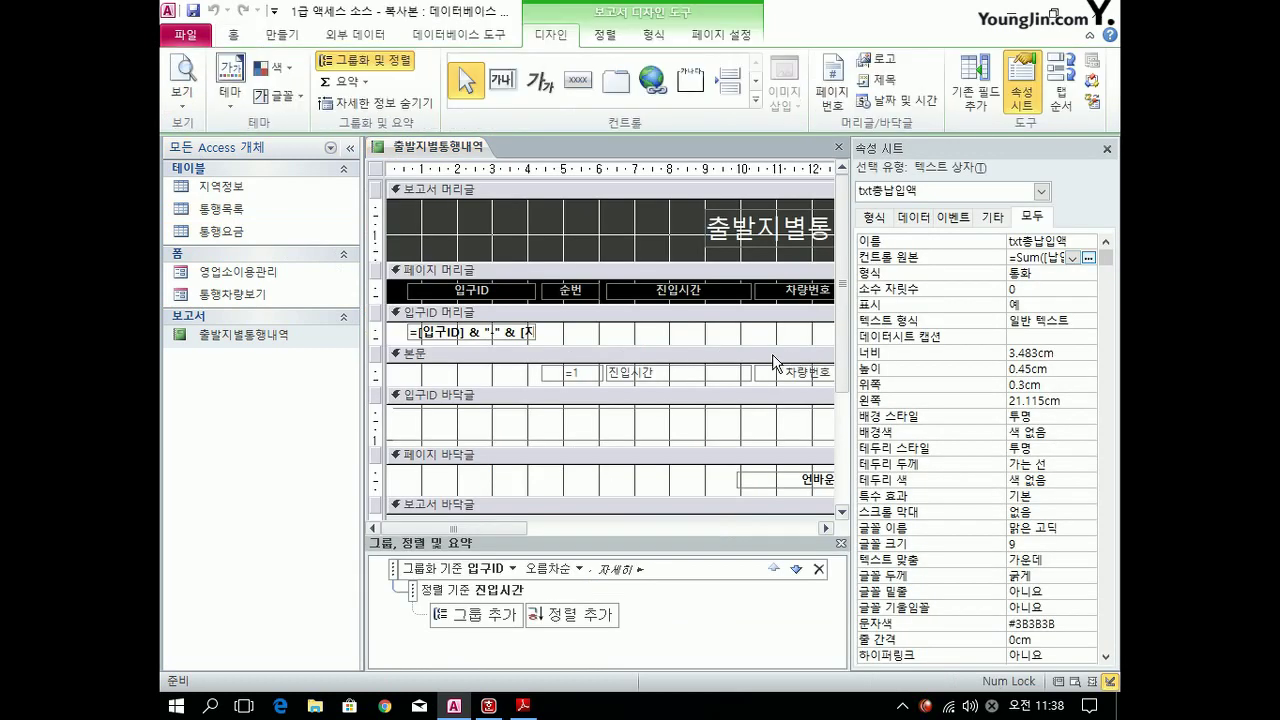
Set the control source of txt페이지 in the 페이지 바닥글 section to =[Page] & " / " & [Pages], and save and close the report.
{"action": "scroll", "coordinate": [834, 290], "scroll_direction": "down", "scroll_amount": 3}
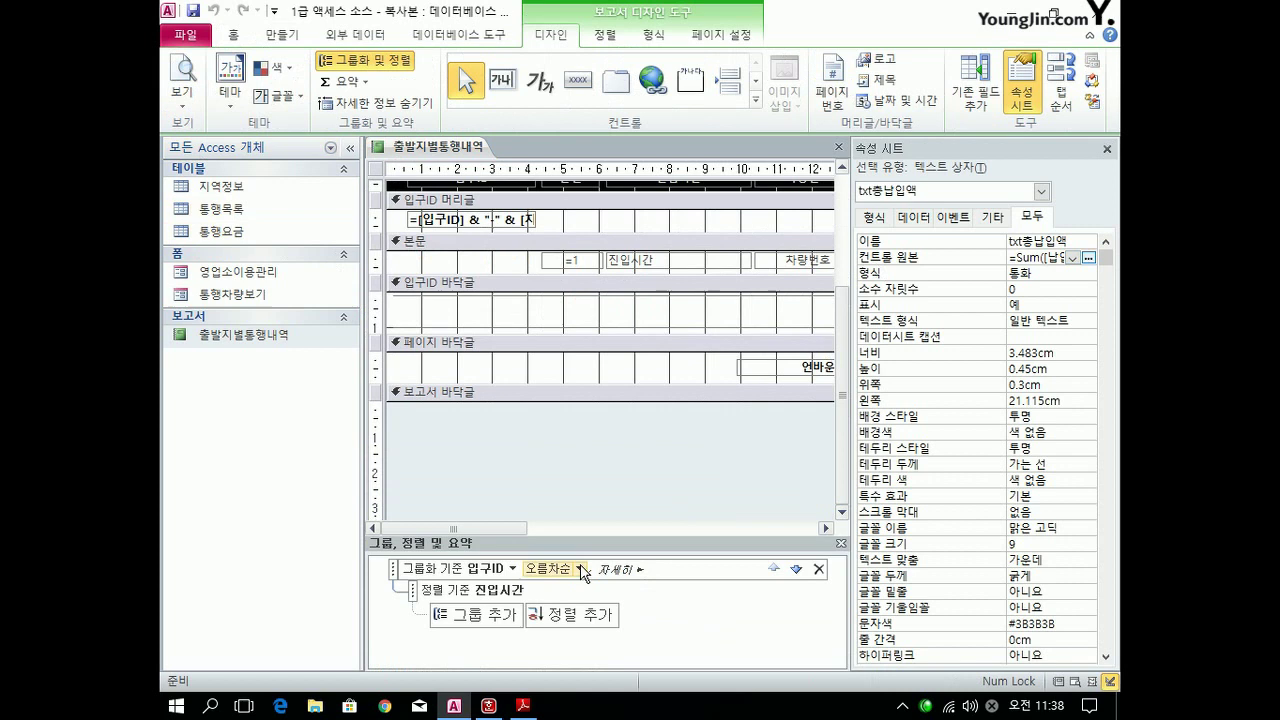
{"action": "left_click_drag", "start_coordinate": [487, 527], "coordinate": [659, 527]}
{"action": "left_click", "coordinate": [513, 366]}
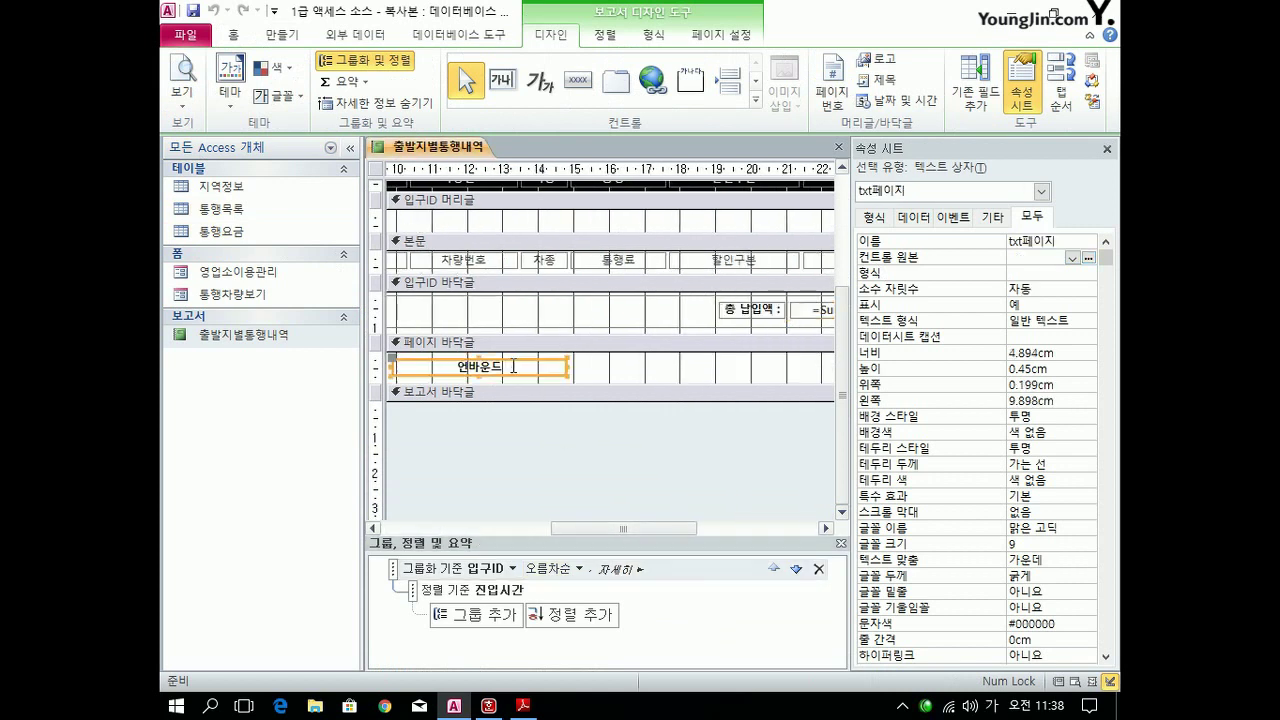
{"action": "left_click", "coordinate": [1070, 258]}
{"action": "right_click", "coordinate": [1070, 258]}
{"action": "left_click", "coordinate": [1025, 292]}
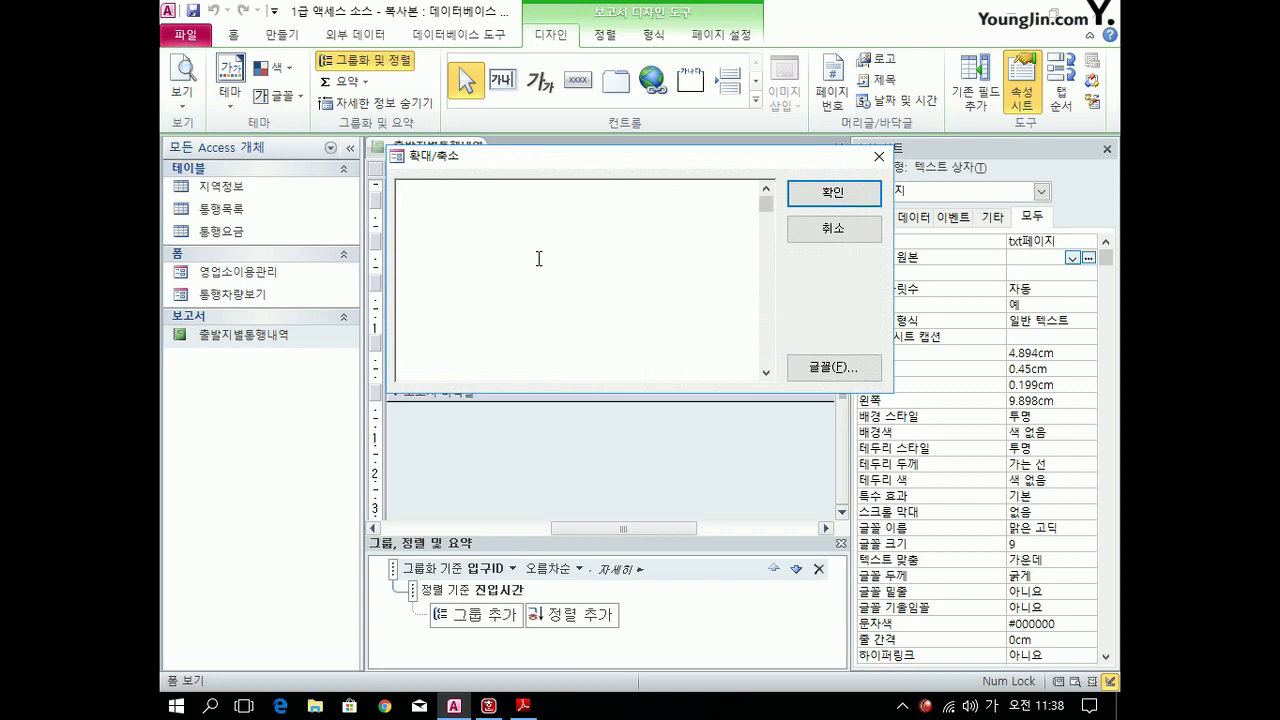
{"action": "type", "text": "=[page] & \" / \" & [pages]"}
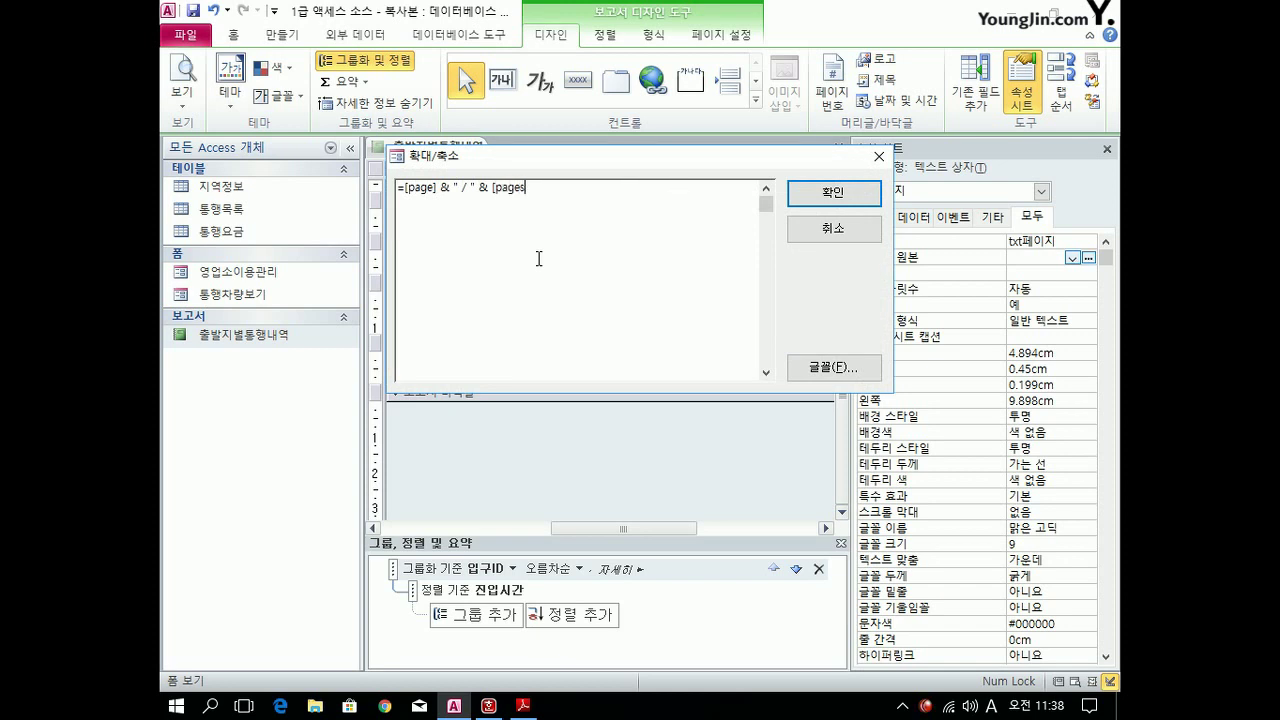
{"action": "left_click", "coordinate": [830, 194]}
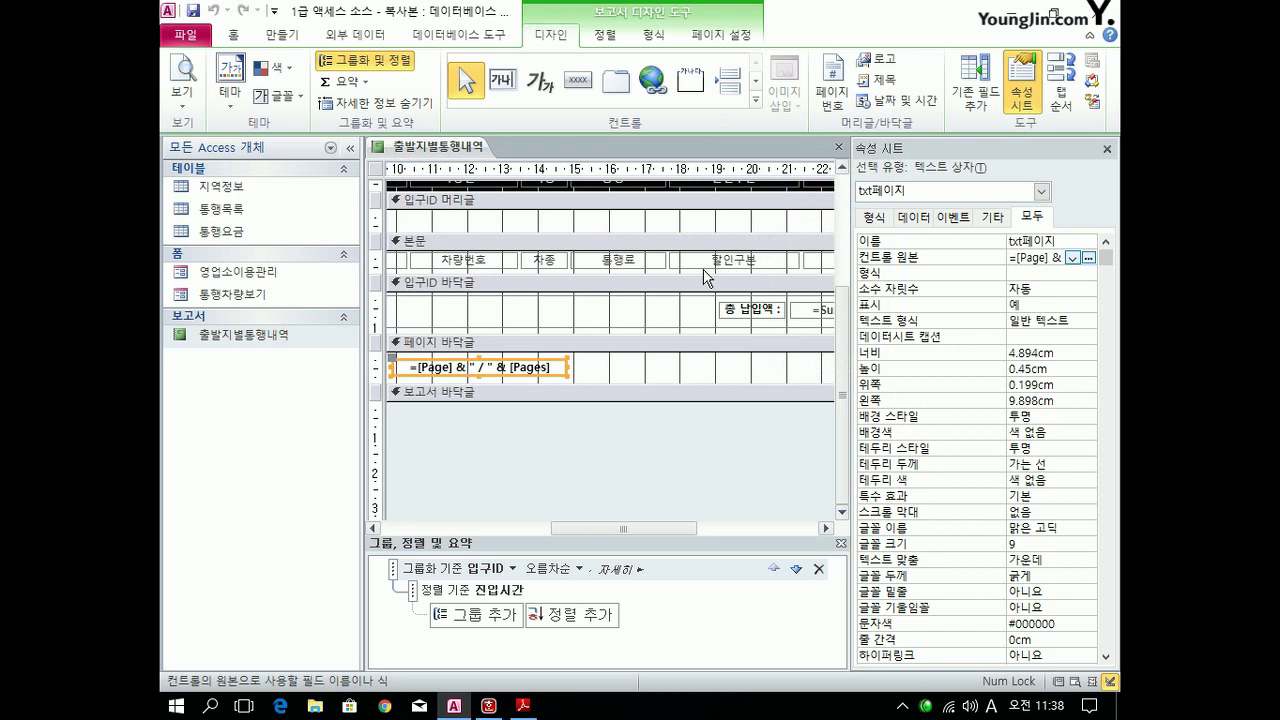
{"action": "left_click", "coordinate": [838, 146]}
{"action": "left_click", "coordinate": [503, 429]}
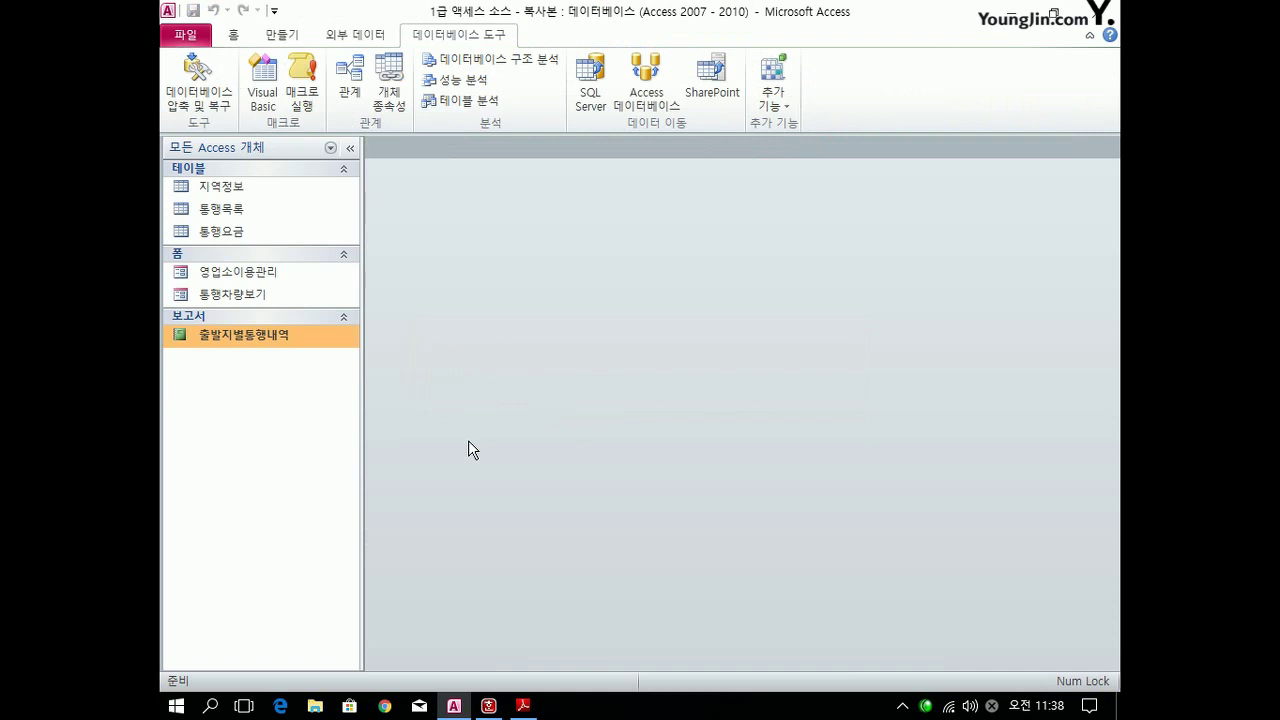
Open the 영업소이용관리 form in design view and create an event procedure for the On Click event of the cmd닫기 button.
{"action": "left_click", "coordinate": [522, 705]}
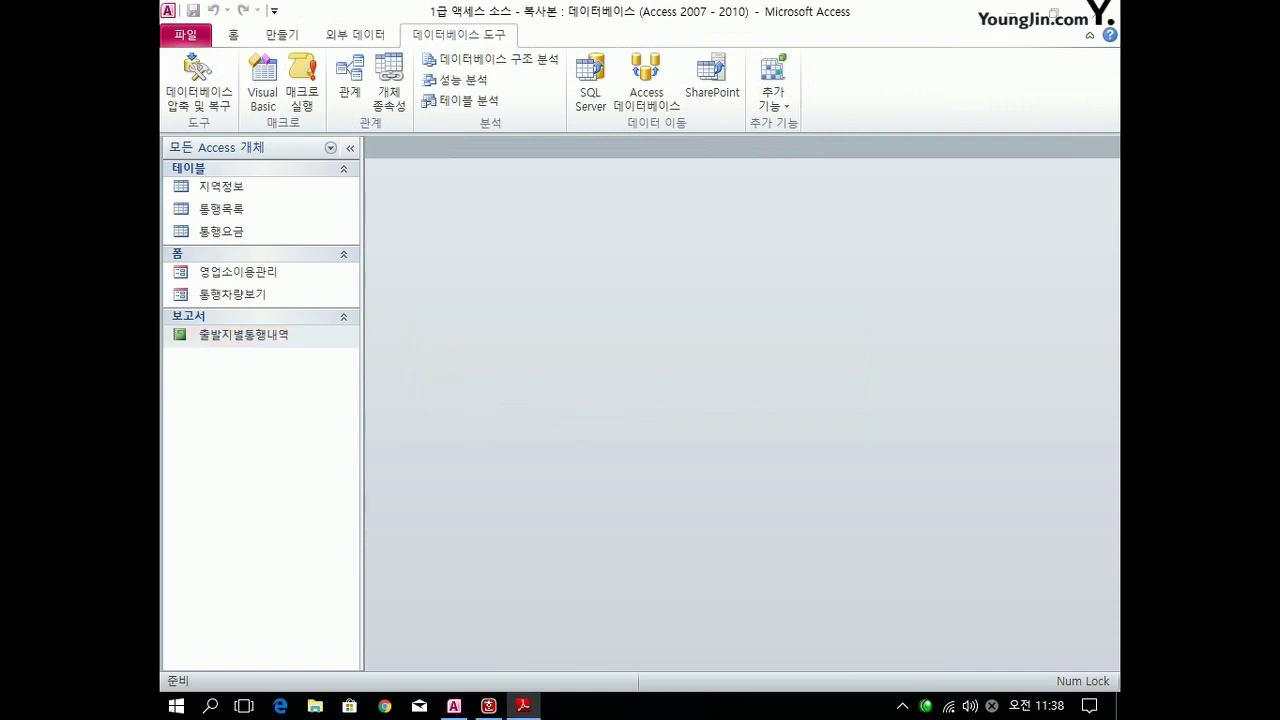
{"action": "right_click", "coordinate": [264, 277]}
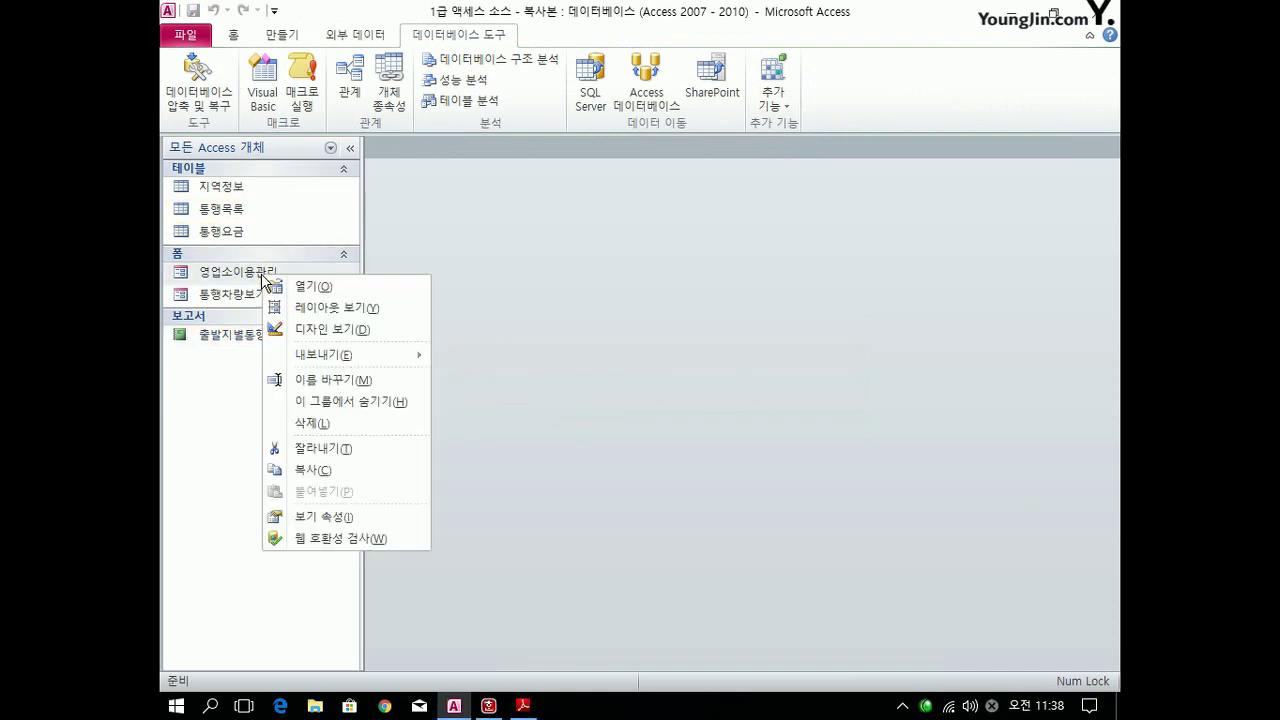
{"action": "left_click", "coordinate": [311, 327]}
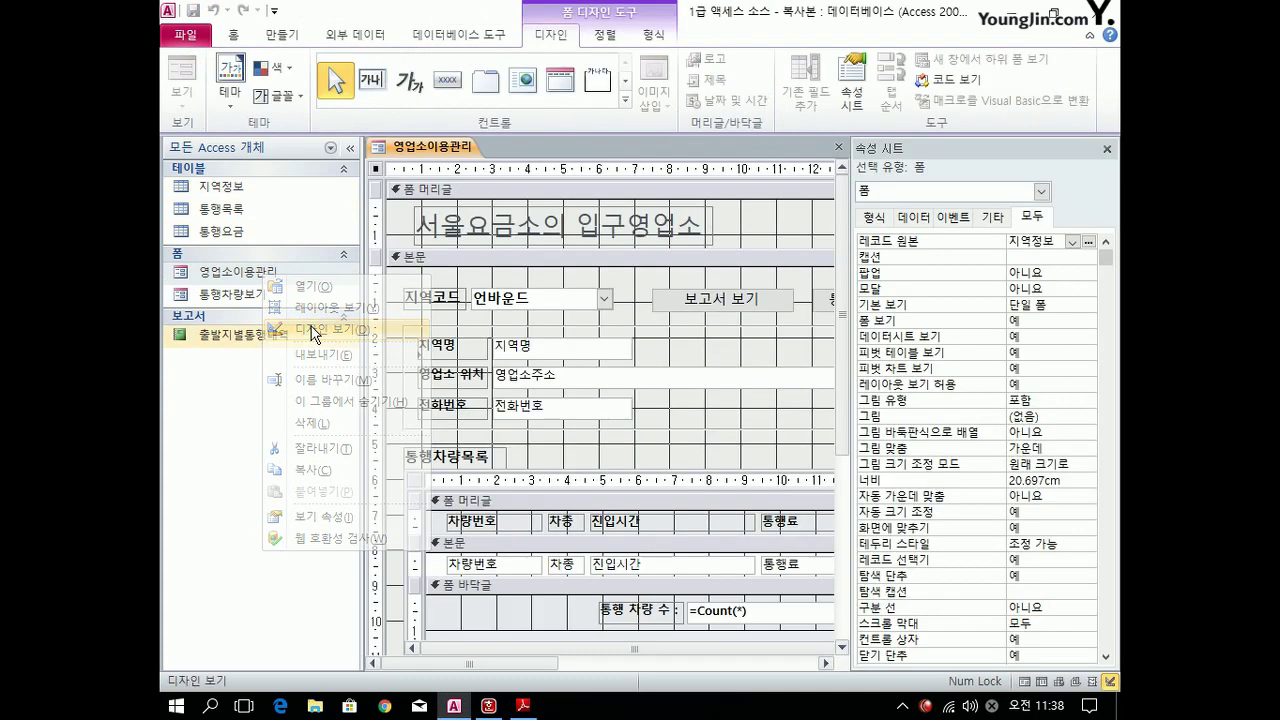
{"action": "left_click", "coordinate": [579, 648]}
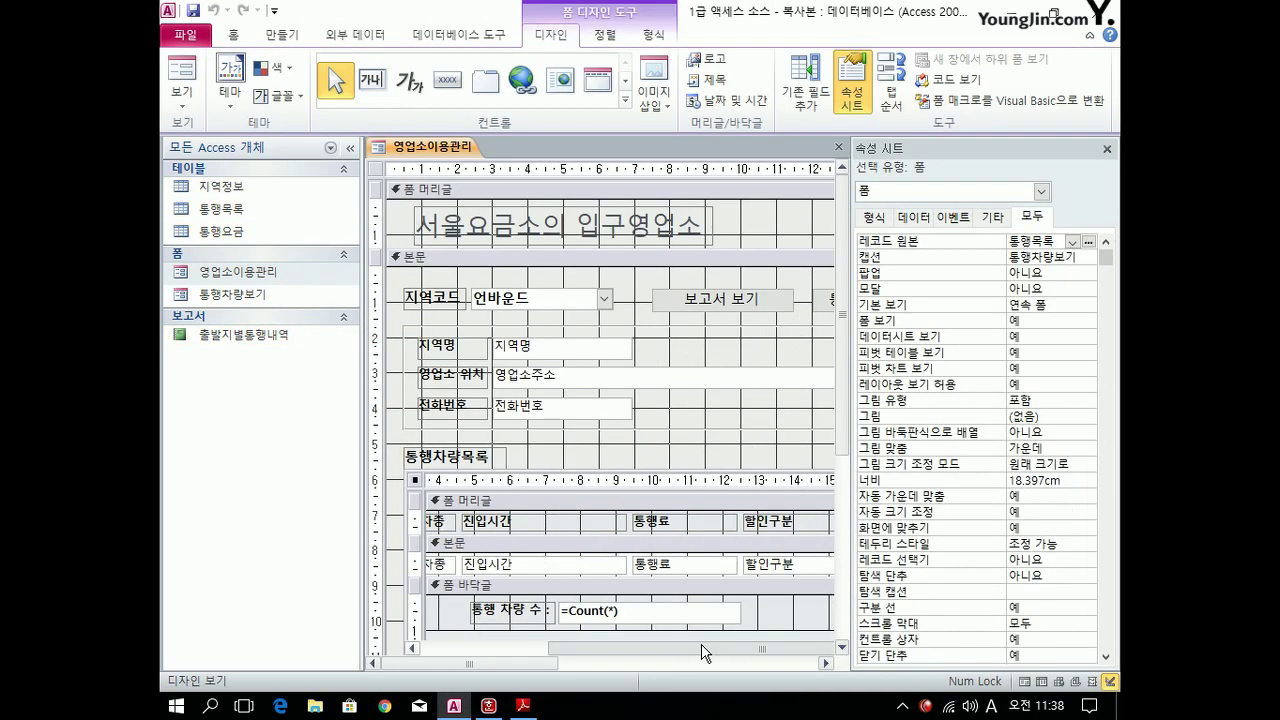
{"action": "left_click_drag", "start_coordinate": [484, 662], "coordinate": [645, 662]}
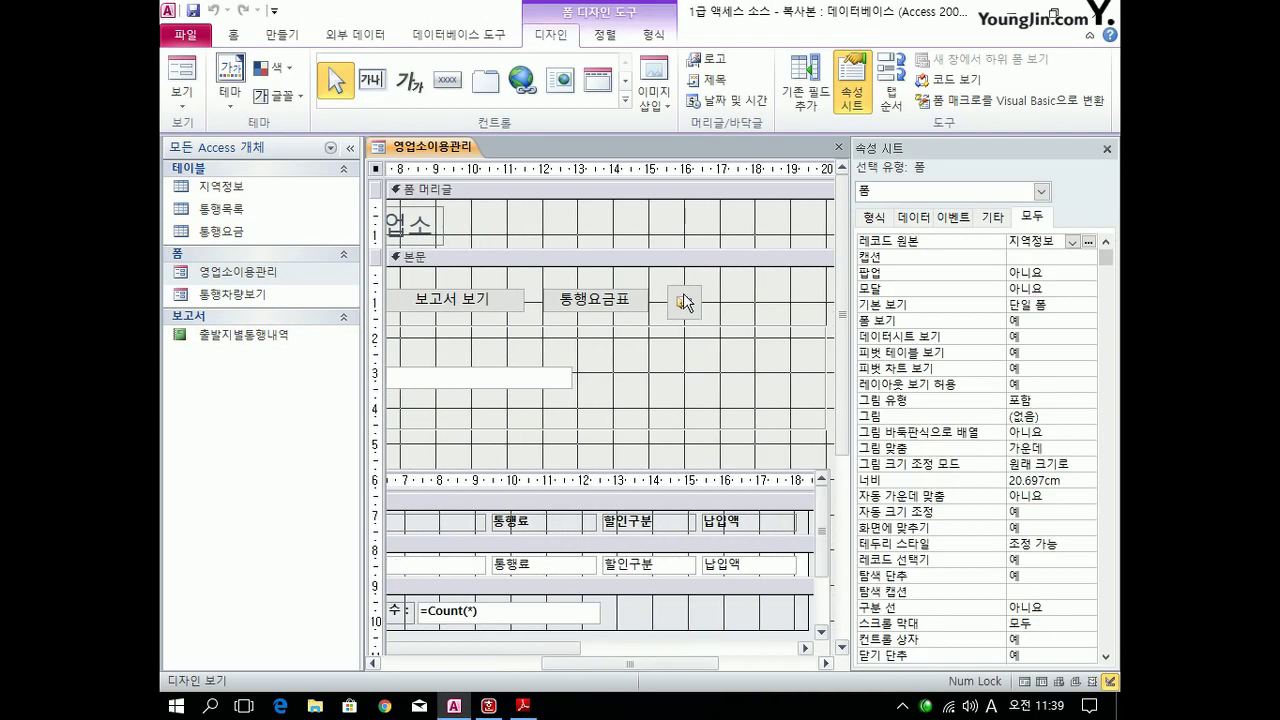
{"action": "left_click", "coordinate": [686, 301]}
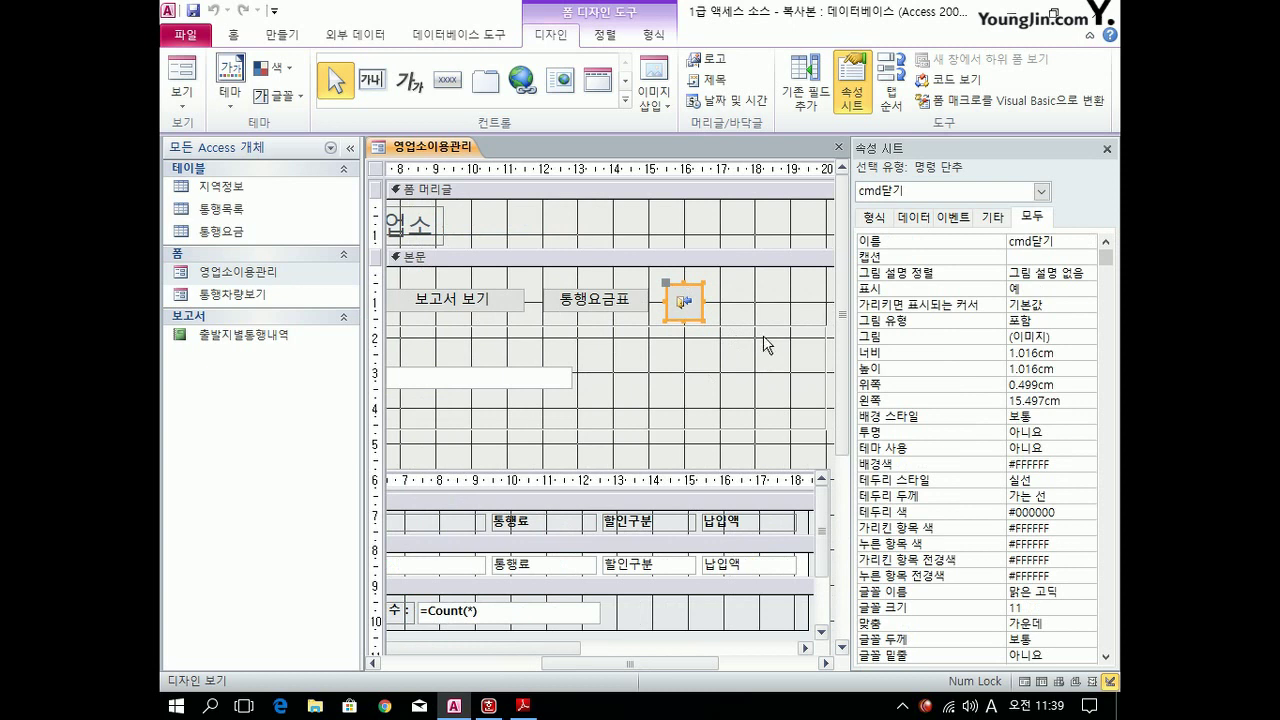
{"action": "left_click", "coordinate": [953, 216]}
{"action": "left_click", "coordinate": [1048, 241]}
{"action": "left_click", "coordinate": [1088, 242]}
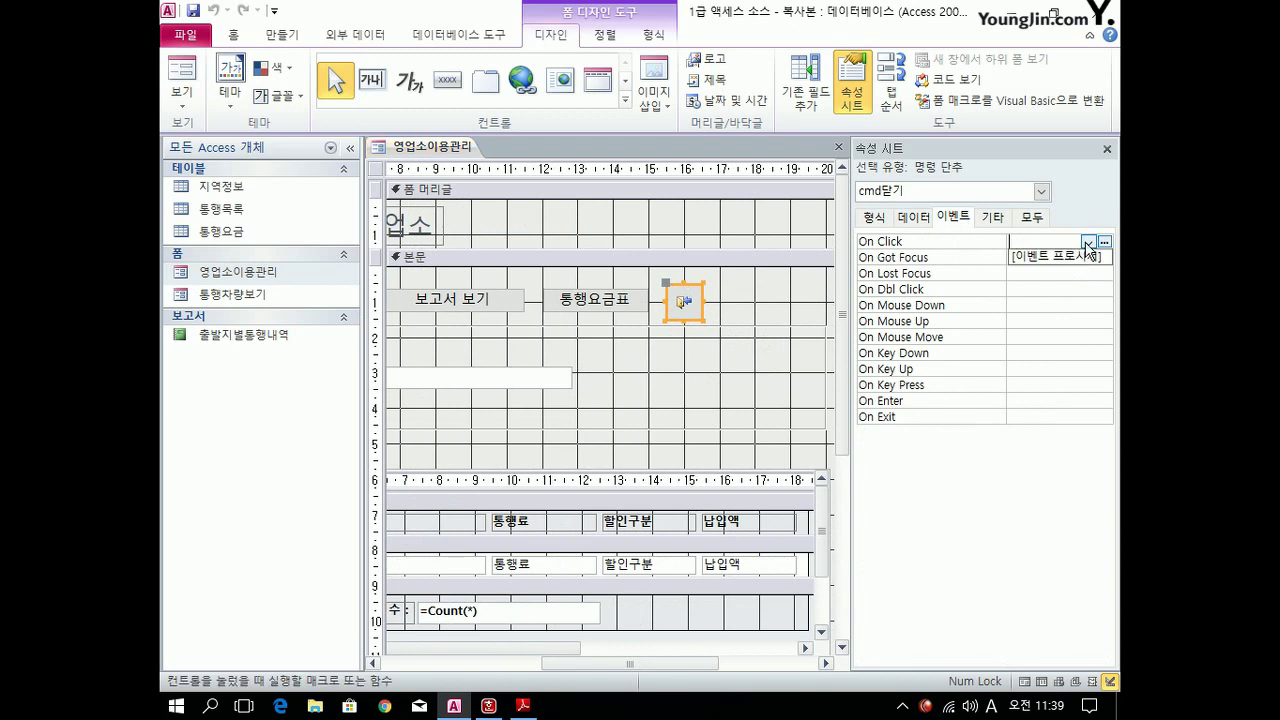
{"action": "left_click", "coordinate": [1087, 254]}
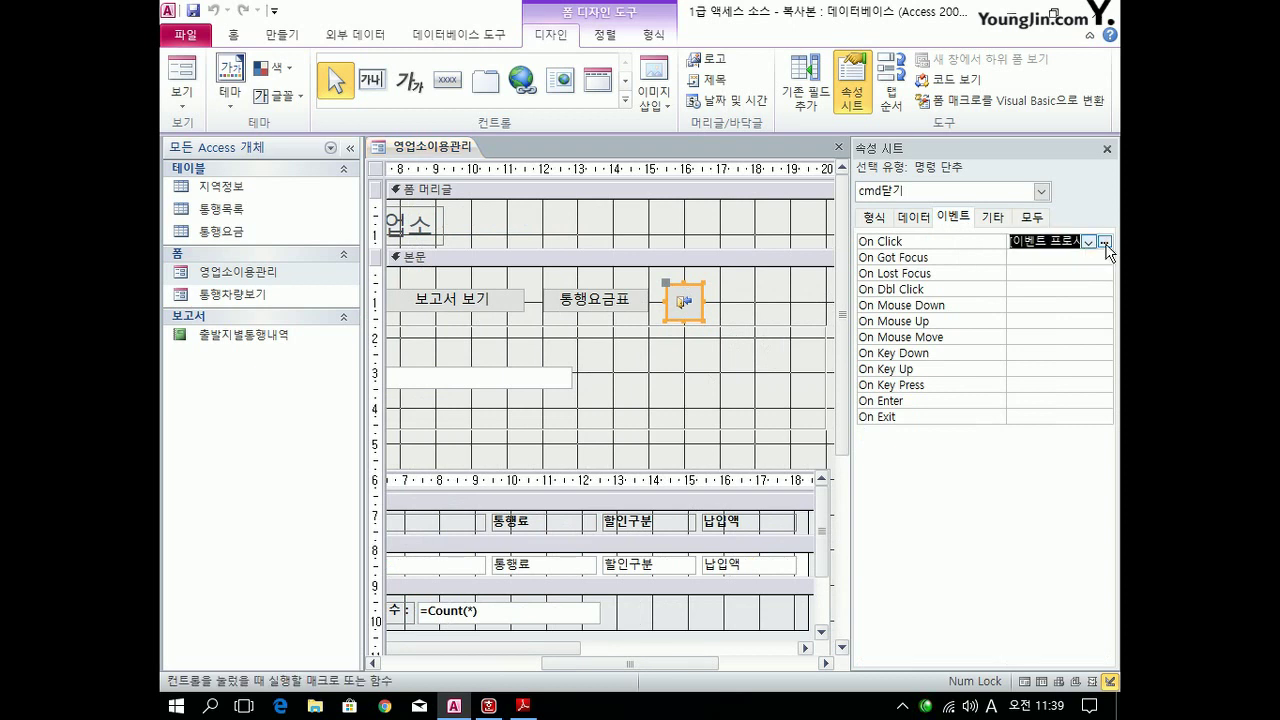
{"action": "left_click", "coordinate": [1104, 243]}
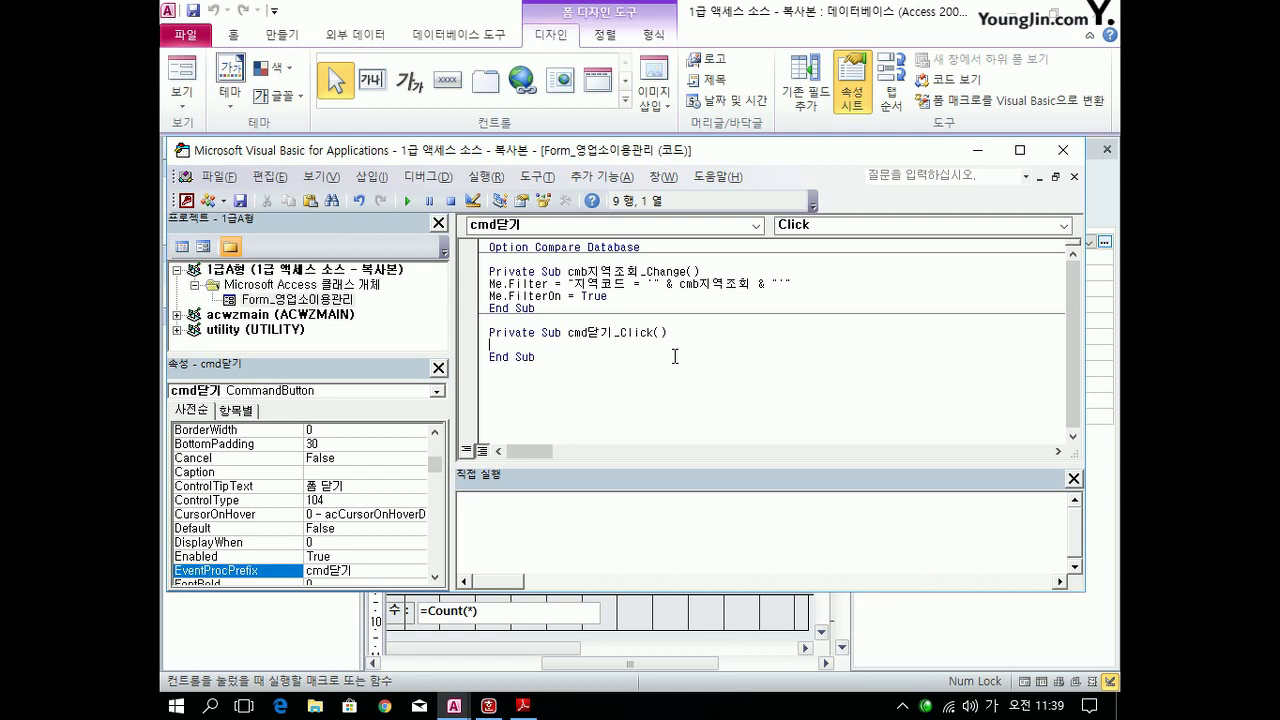
In cmd닫기_Click, start assigning MA a MsgBox with the prompt "영업소이용관리 작업을 종료할까요?".
{"action": "type", "text": "ㅡ"}
{"action": "key", "text": "Hangul"}
{"action": "type", "text": "MA = msgbox(\""}
{"action": "key", "text": "Hangul"}
{"action": "type", "text": "종"}
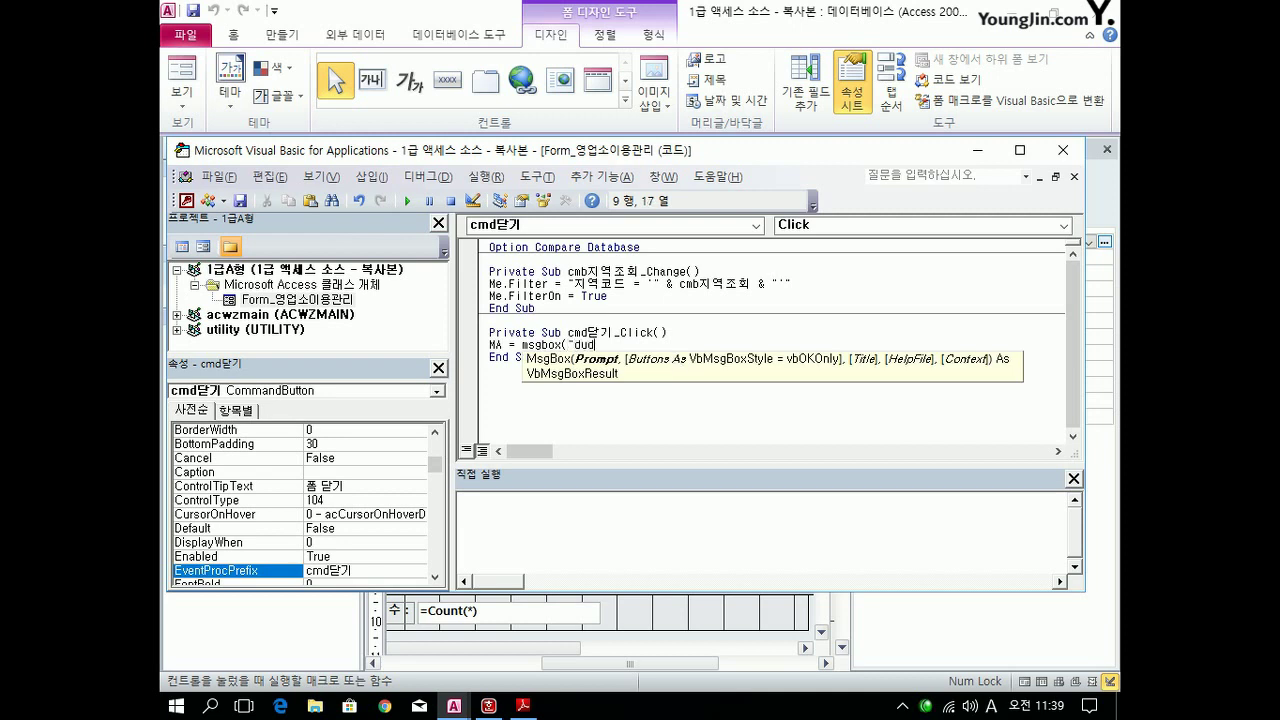
{"action": "type", "text": "업소이용관리"}
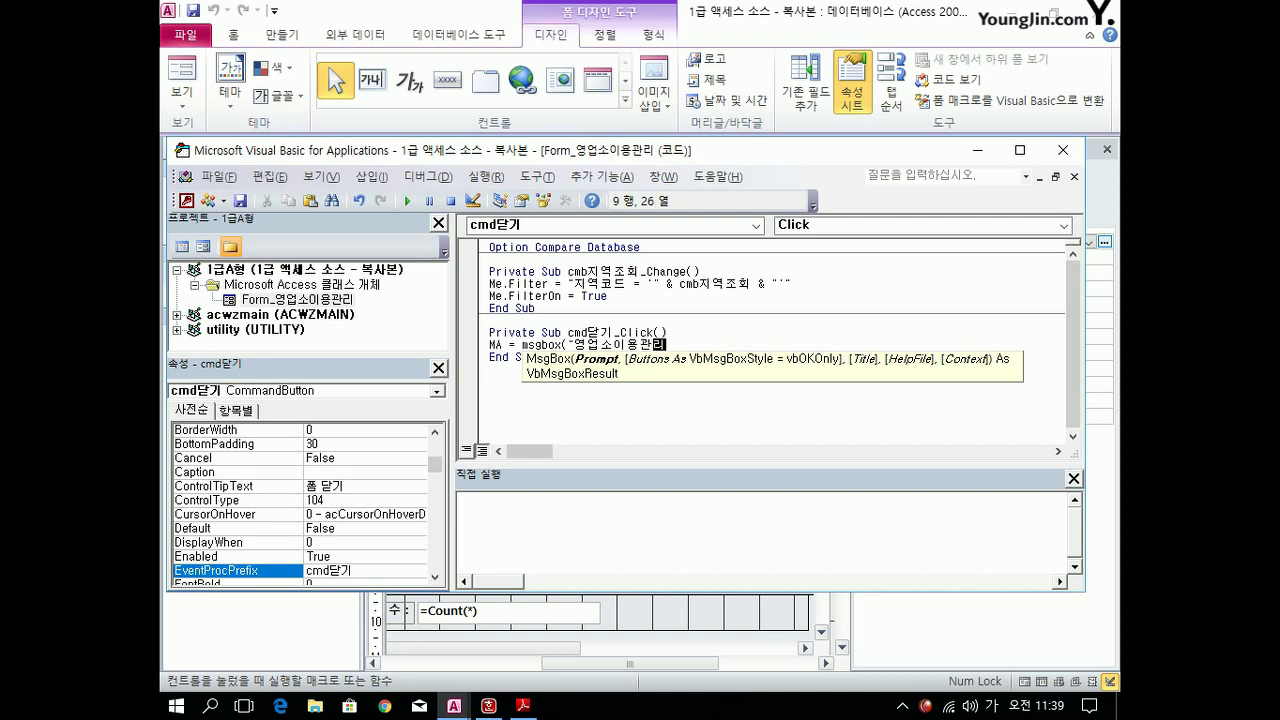
{"action": "type", "text": " 자업을 종료할ㄱ까요"}
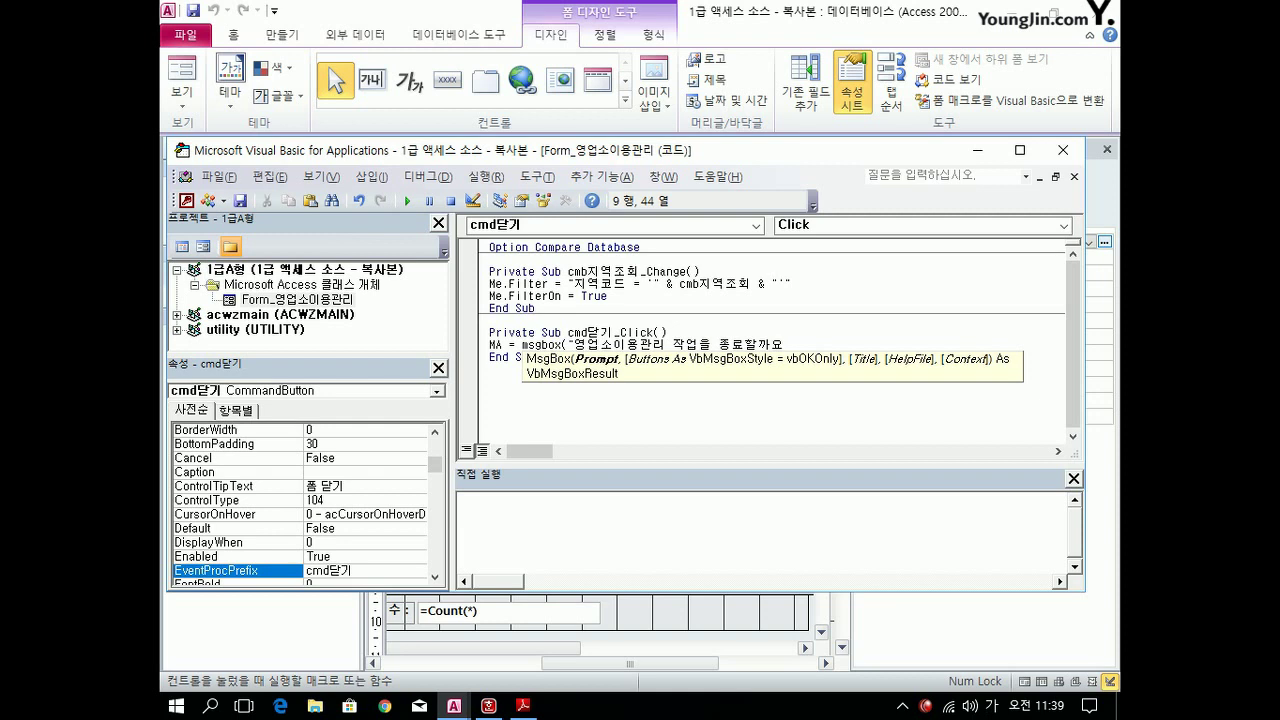
{"action": "type", "text": "?\","}
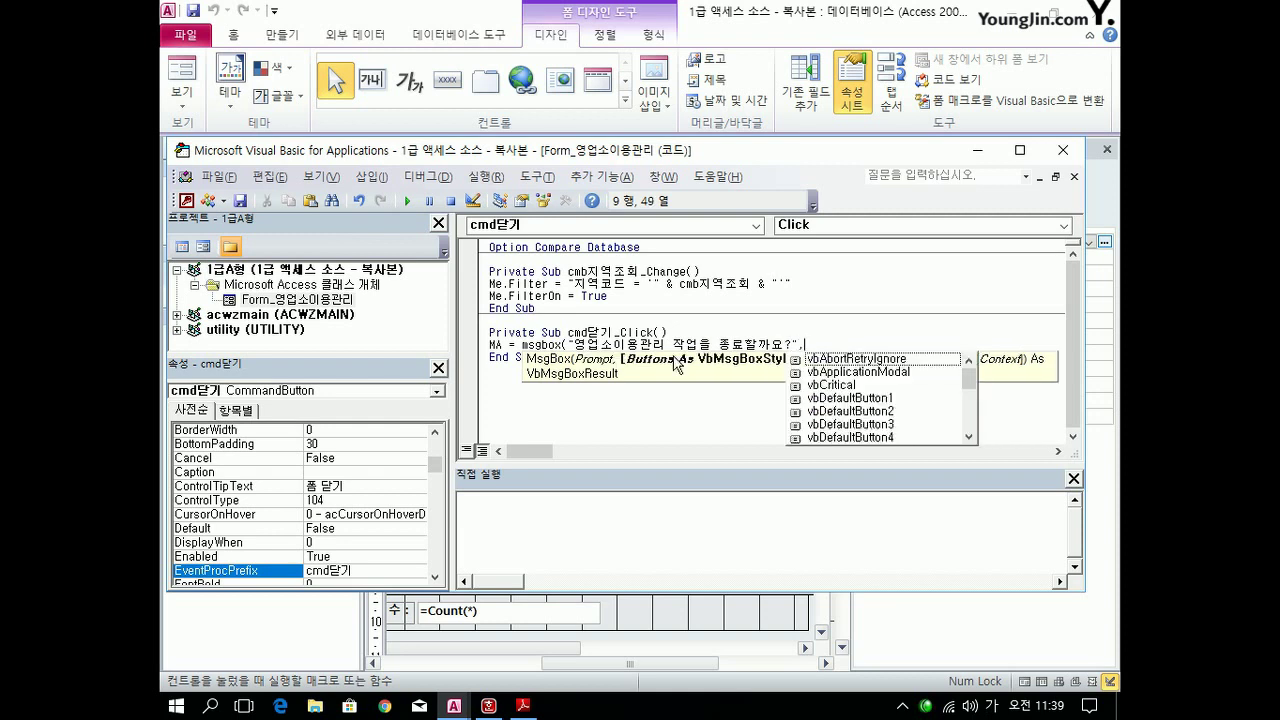
Complete the MsgBox statement with vbYesNo as the buttons argument and an empty string as the title.
{"action": "left_click_drag", "start_coordinate": [971, 382], "coordinate": [968, 433]}
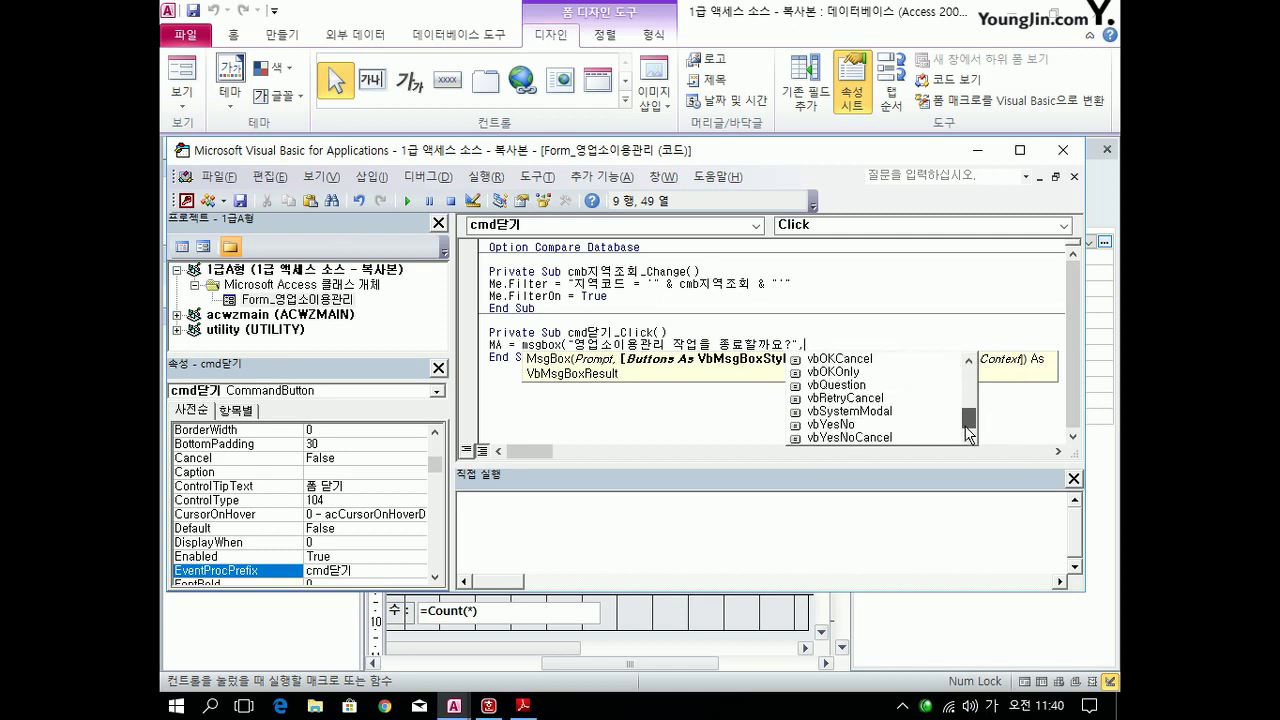
{"action": "double_click", "coordinate": [842, 424]}
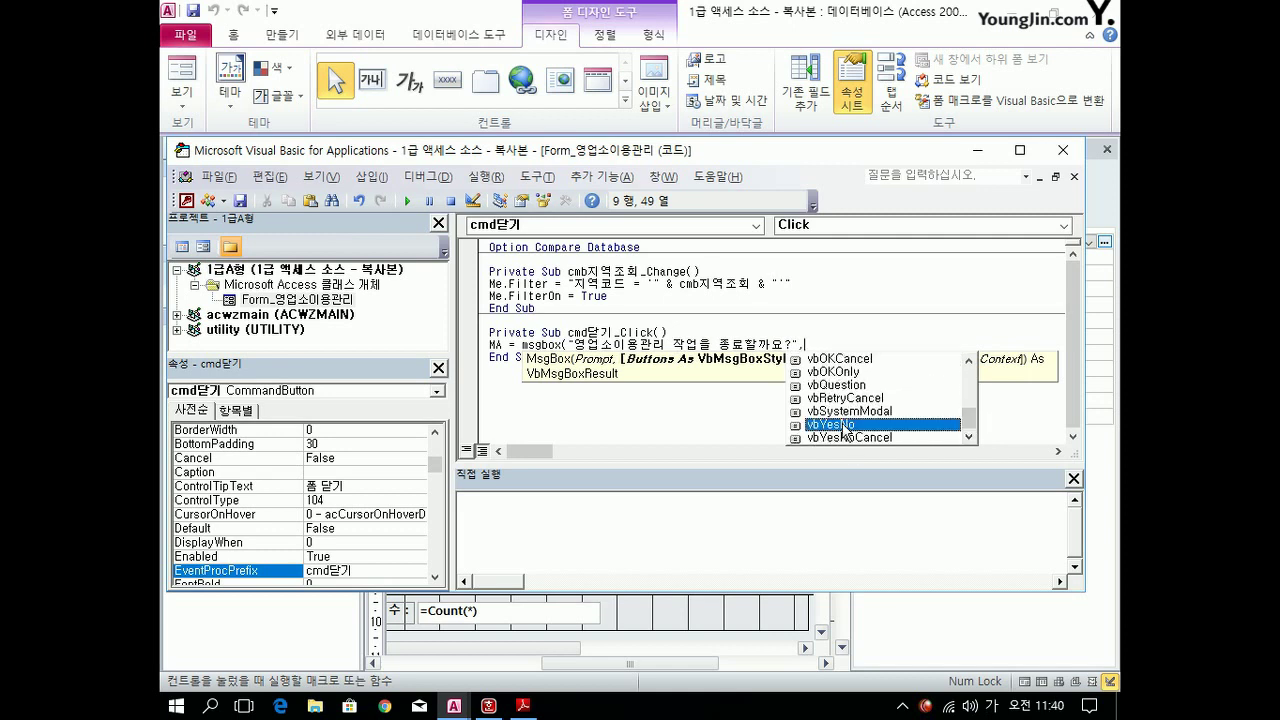
{"action": "left_click", "coordinate": [842, 423]}
{"action": "left_click", "coordinate": [640, 425]}
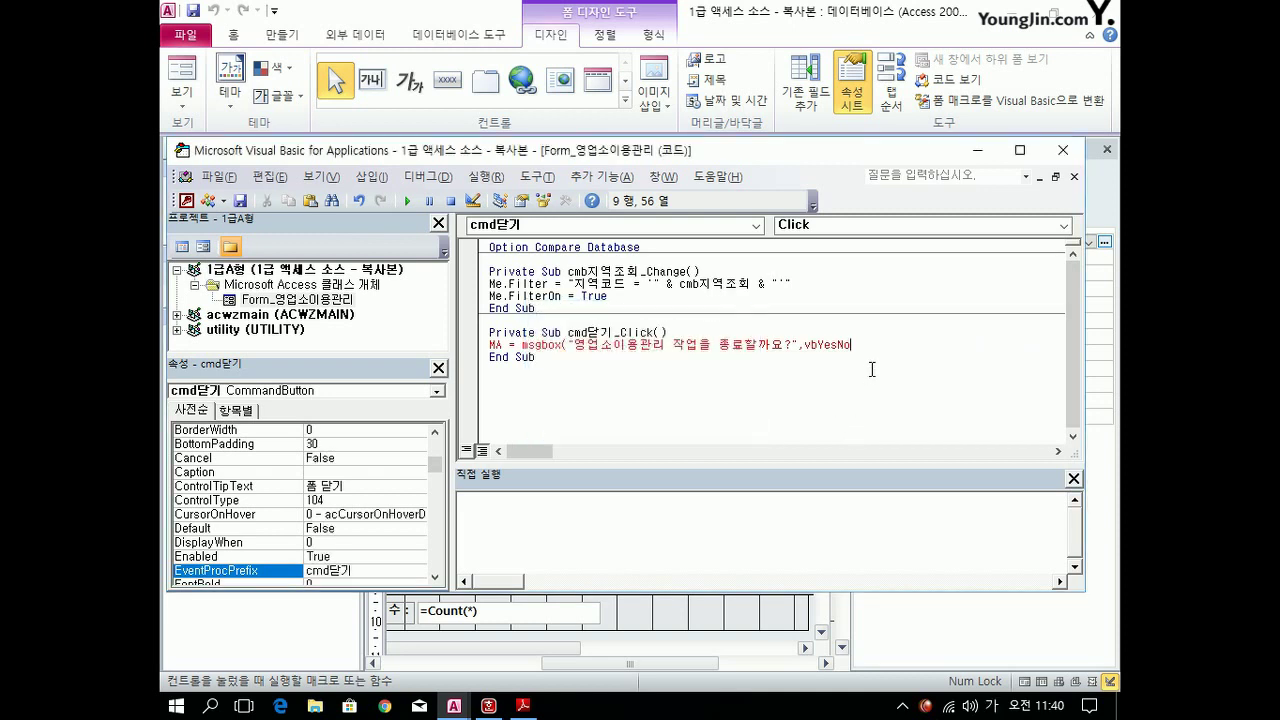
{"action": "type", "text": ","}
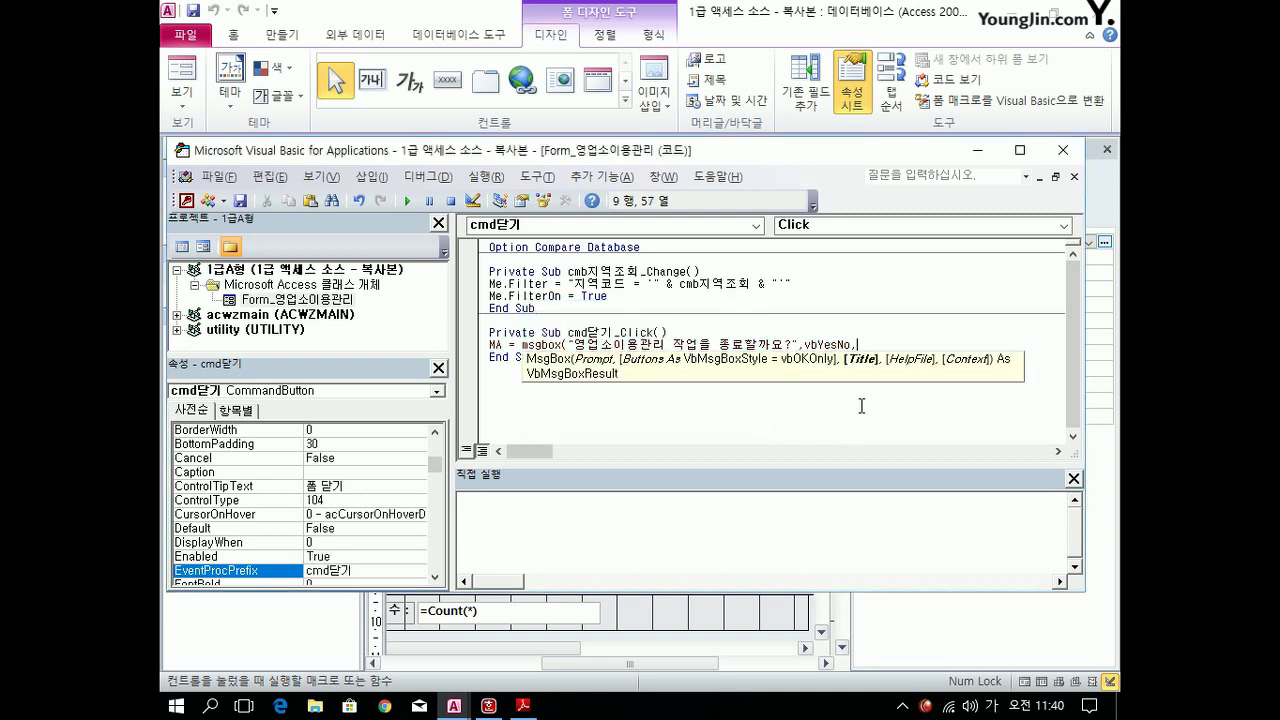
{"action": "type", "text": "\"\")"}
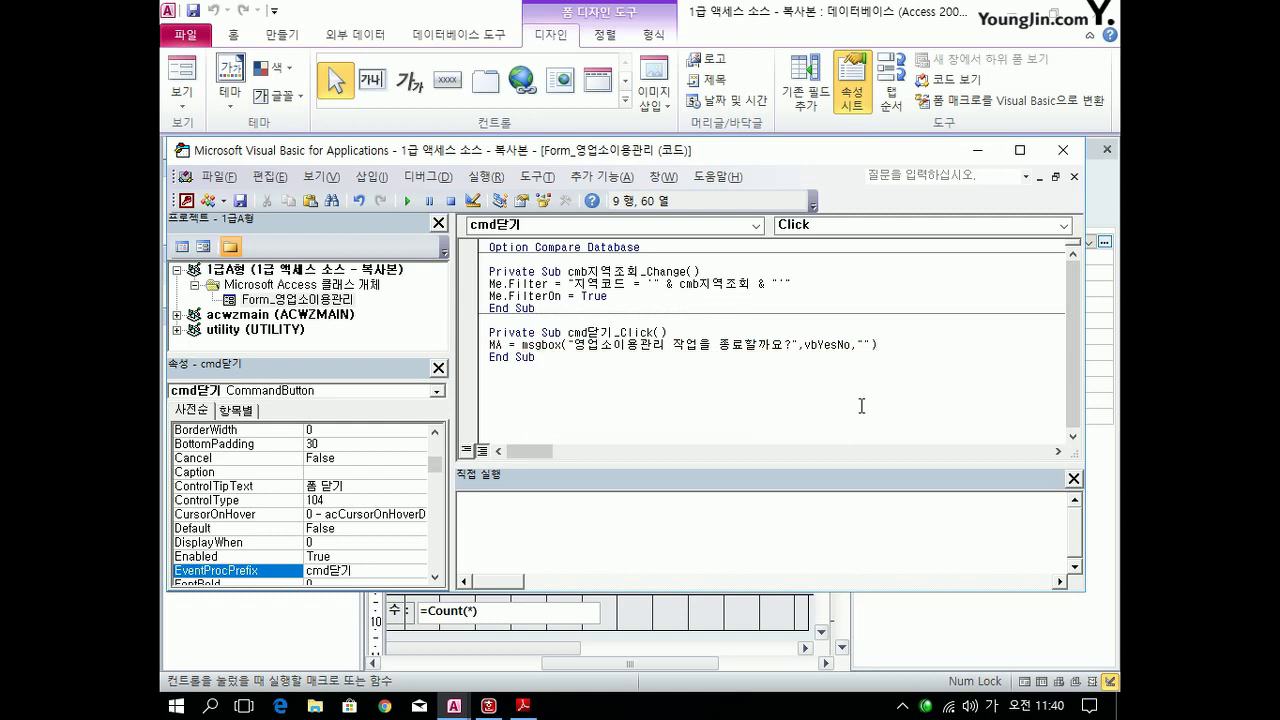
{"action": "key", "text": "Return"}
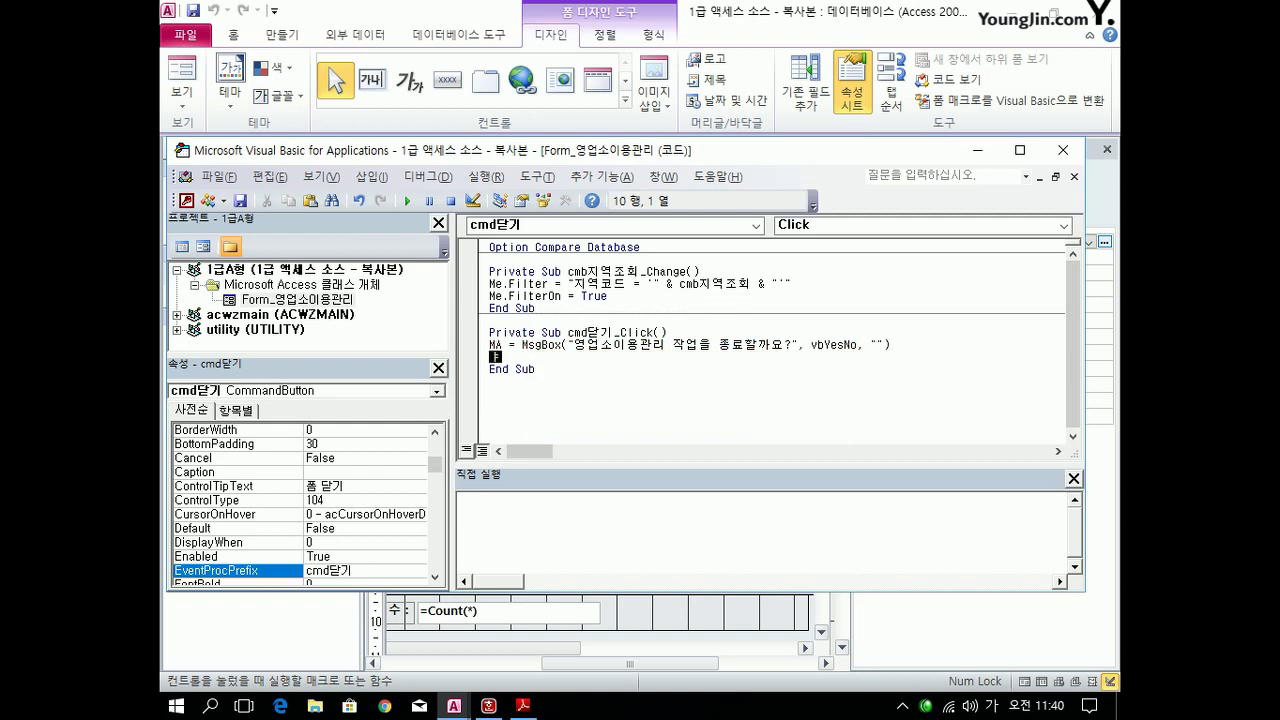
Add an If block that runs DoCmd.Close when MA = vbYes, and close the code editor.
{"action": "type", "text": "if m"}
{"action": "key", "text": "BackSpace"}
{"action": "type", "text": "MA = vbyes"}
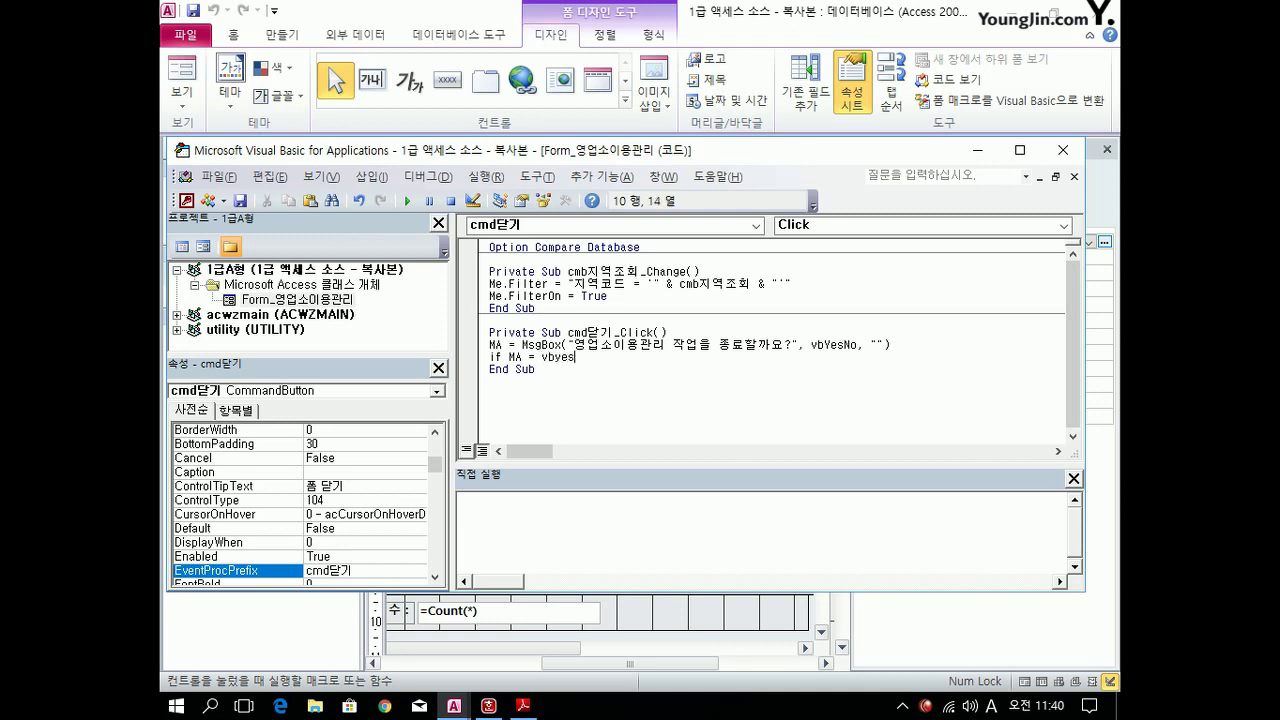
{"action": "type", "text": " then"}
{"action": "key", "text": "Return"}
{"action": "type", "text": "d"}
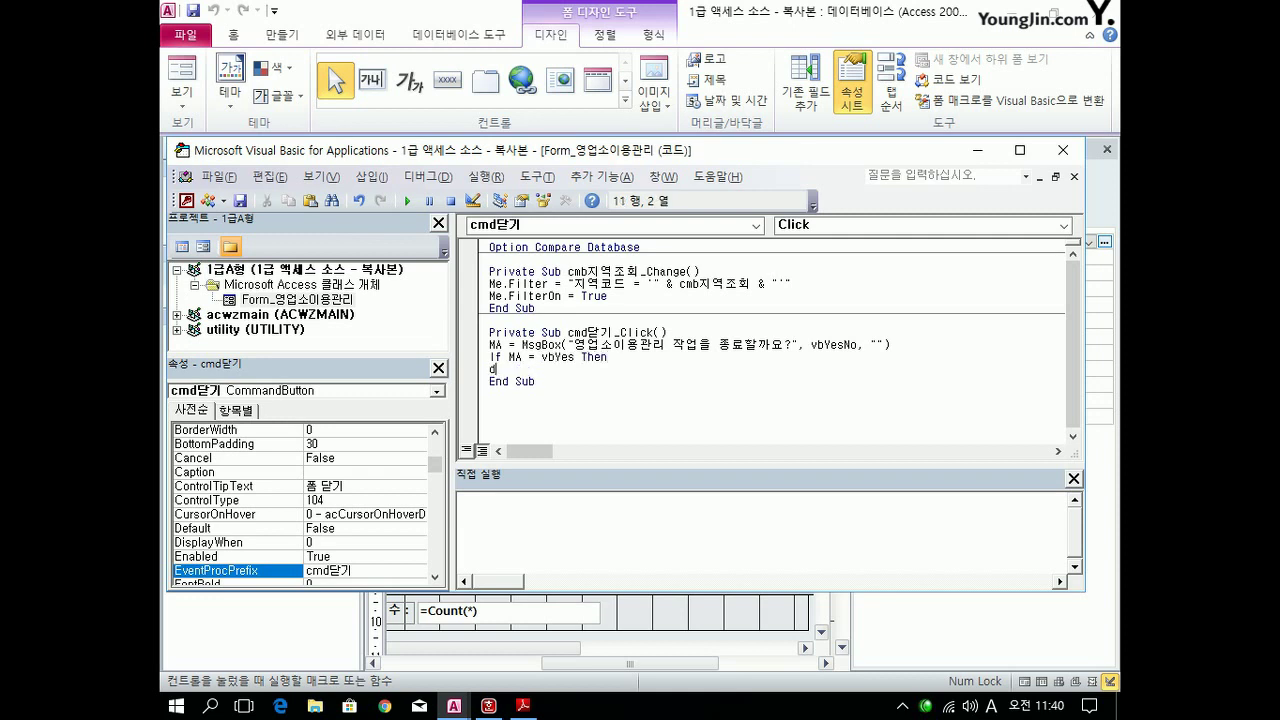
{"action": "type", "text": "ocmd.clos"}
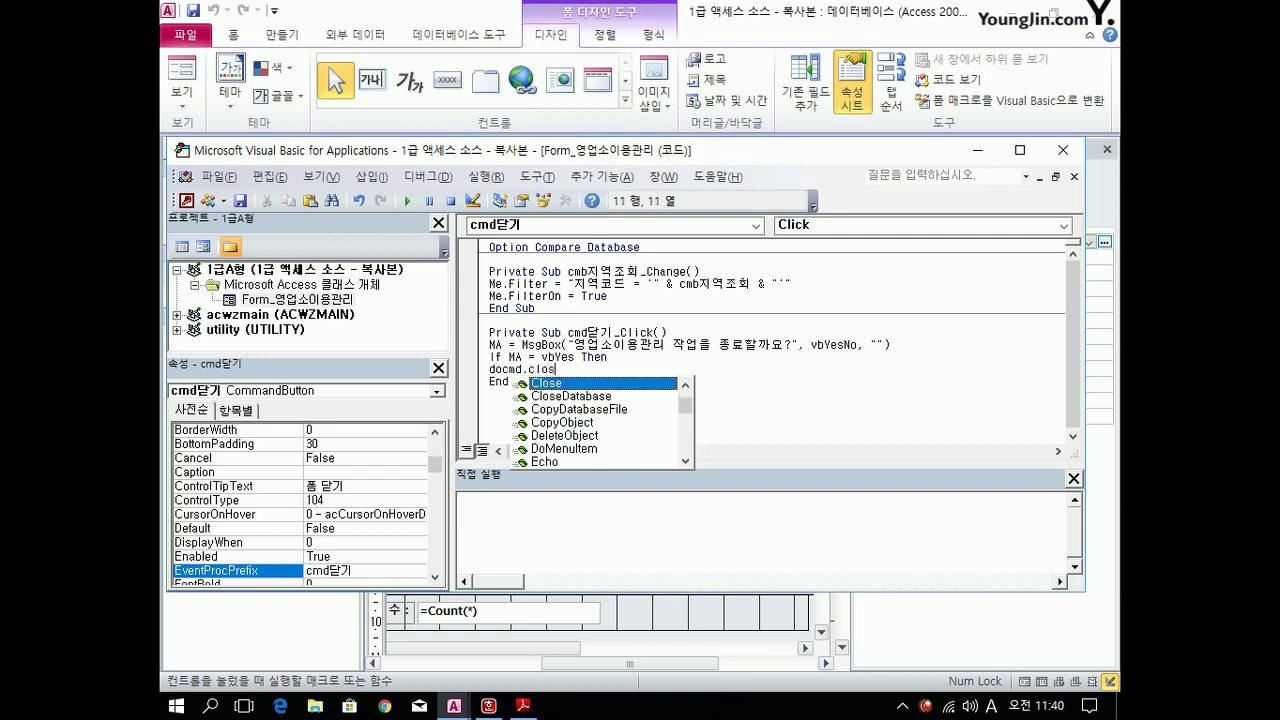
{"action": "key", "text": "Return"}
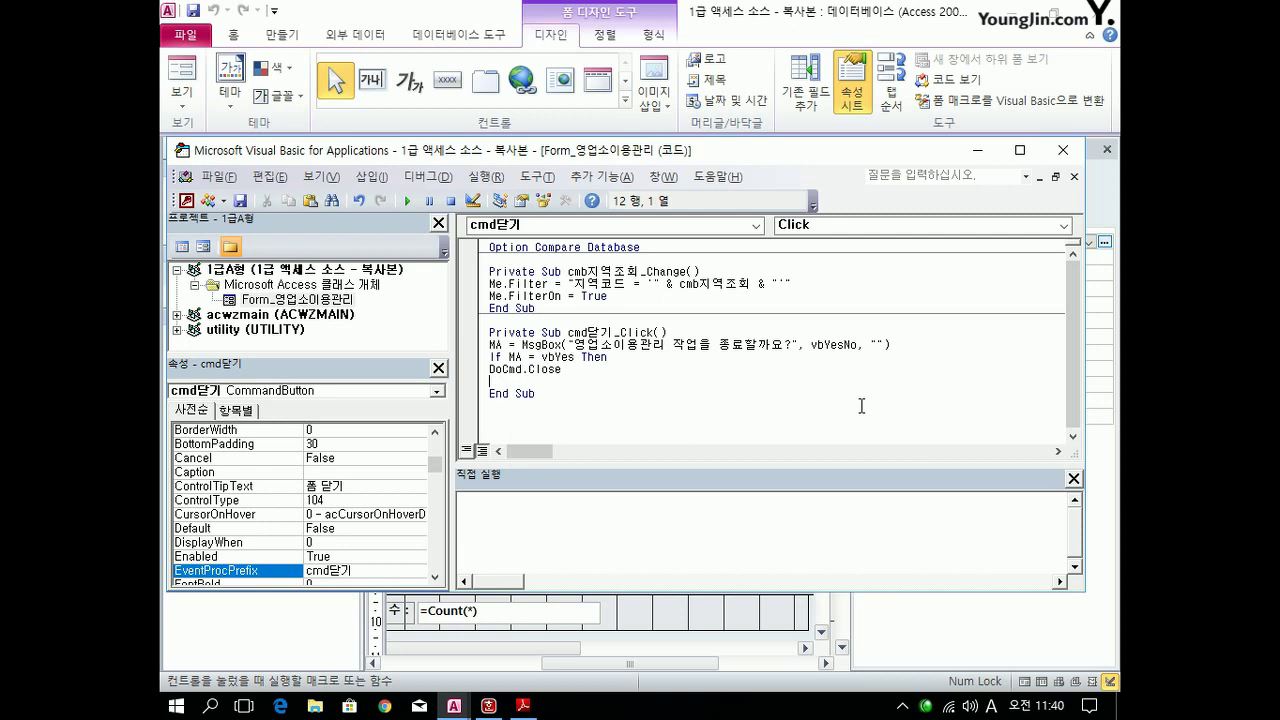
{"action": "type", "text": "if"}
{"action": "left_click", "coordinate": [1063, 150]}
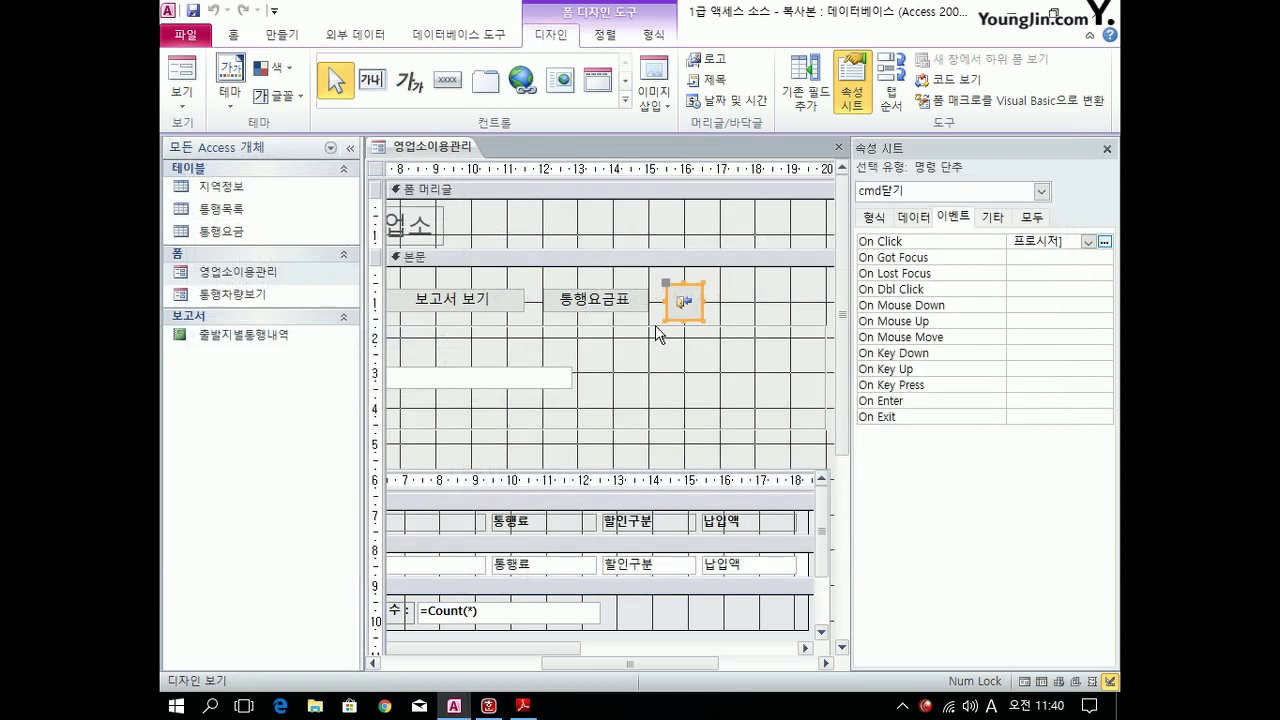
Save and close the 영업소이용관리 form, reopen it, and test its close button by answering 예.
{"action": "left_click", "coordinate": [840, 147]}
{"action": "left_click", "coordinate": [534, 402]}
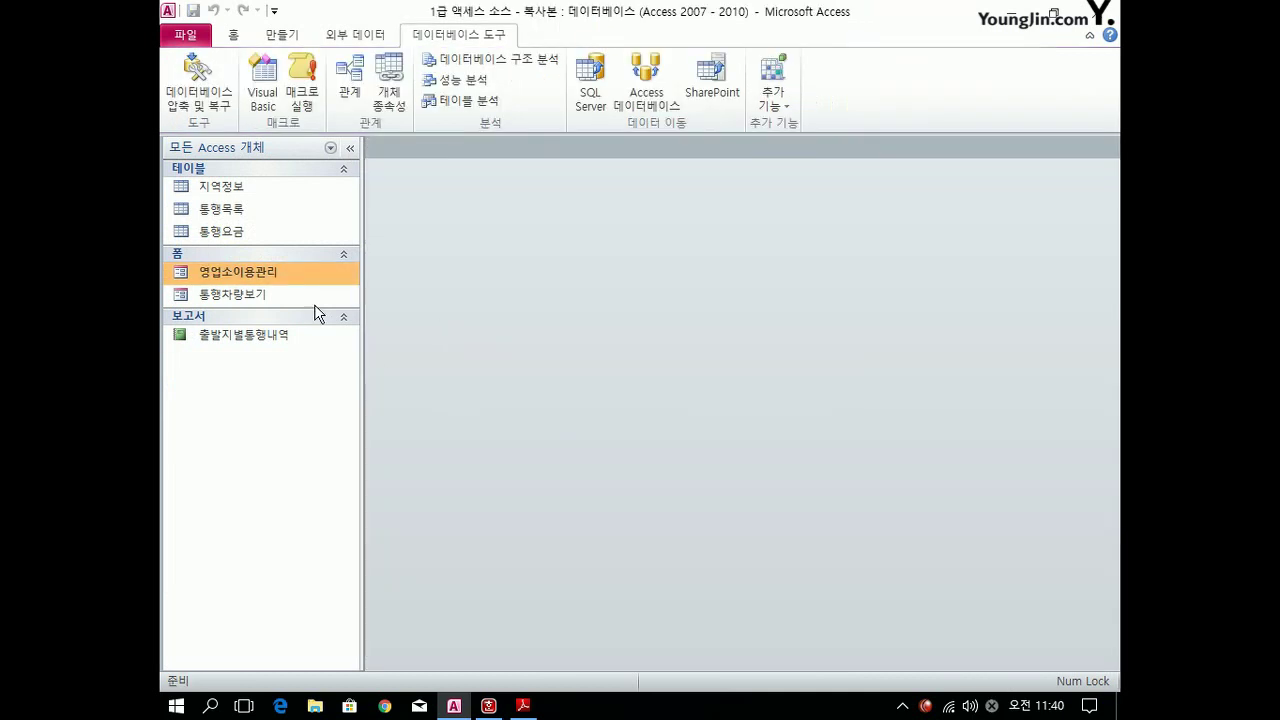
{"action": "double_click", "coordinate": [300, 273]}
{"action": "left_click", "coordinate": [950, 244]}
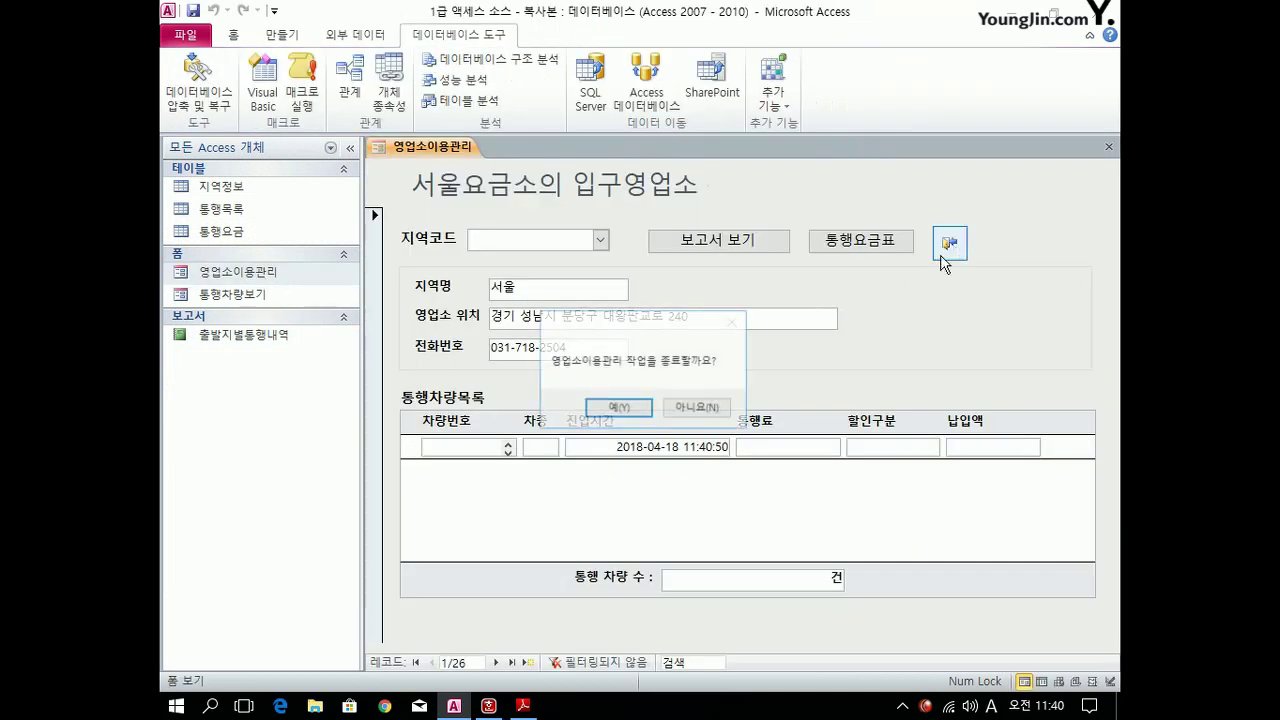
{"action": "left_click", "coordinate": [614, 404]}
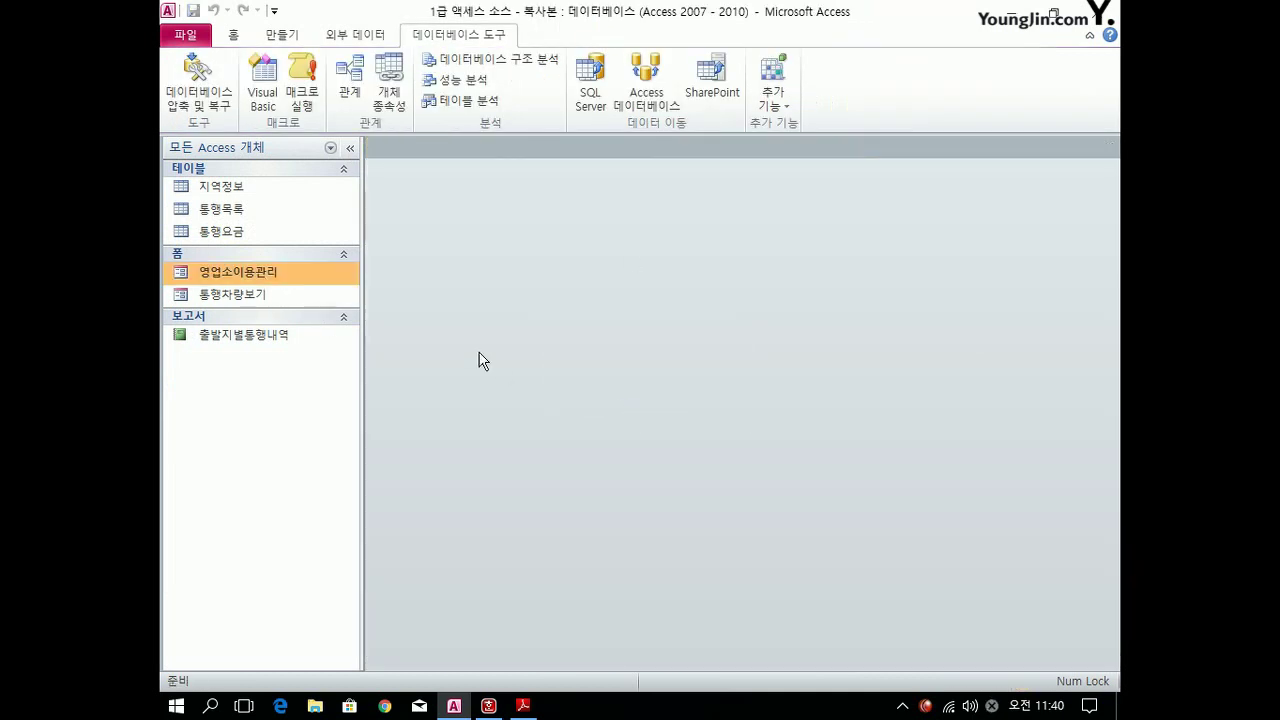
Open the 영업소이용관리 form in design view, select the 보고서 보기 button, and create a new macro.
{"action": "right_click", "coordinate": [312, 275]}
{"action": "left_click", "coordinate": [376, 333]}
{"action": "left_click", "coordinate": [707, 303]}
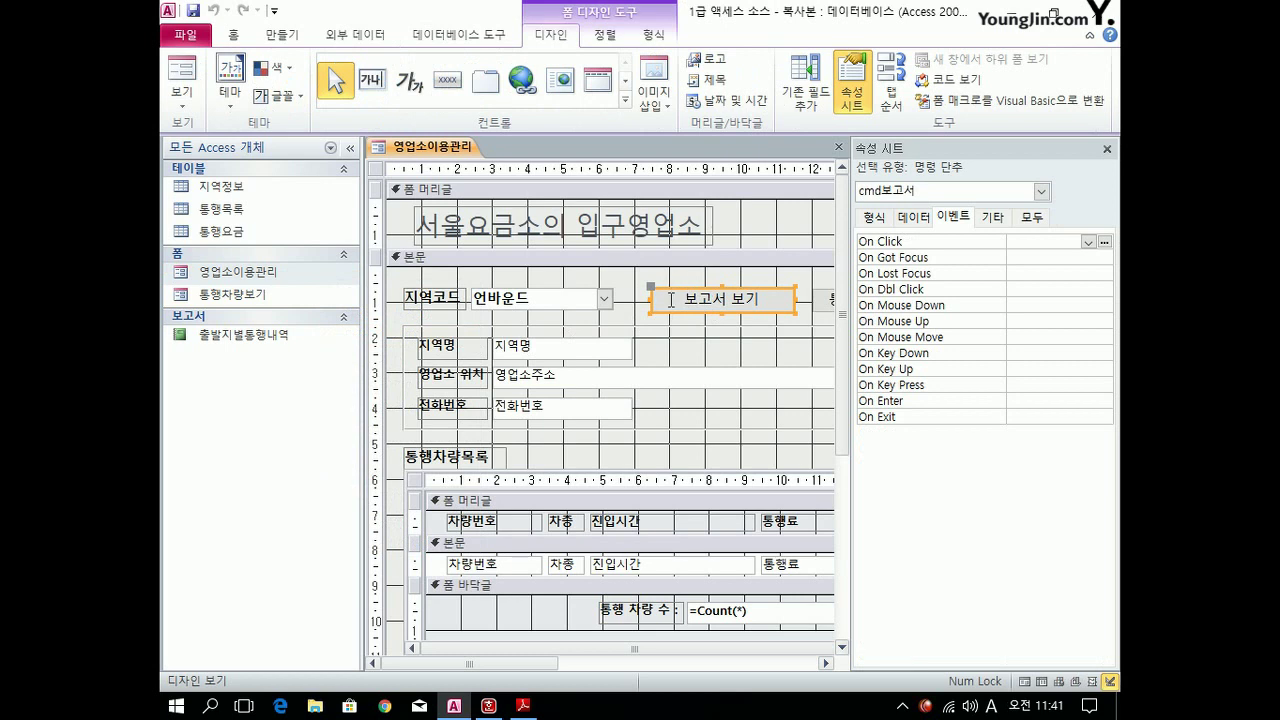
{"action": "left_click", "coordinate": [286, 38]}
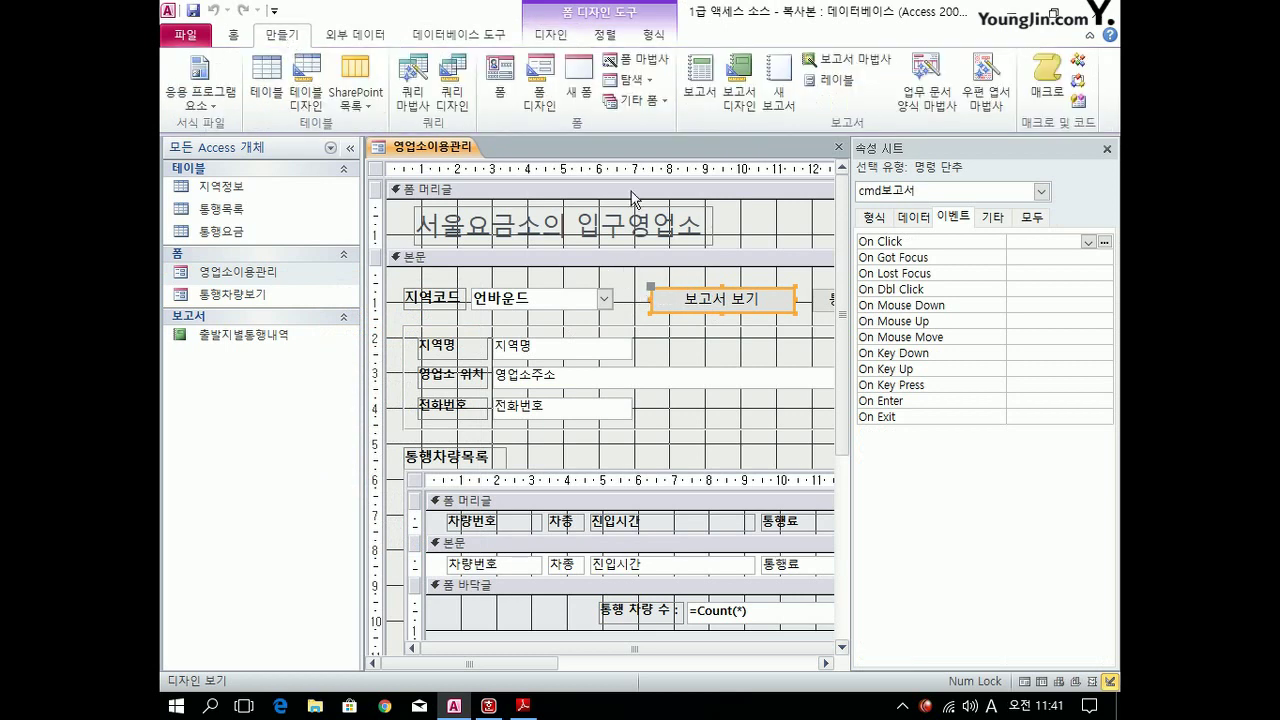
{"action": "left_click", "coordinate": [1047, 80]}
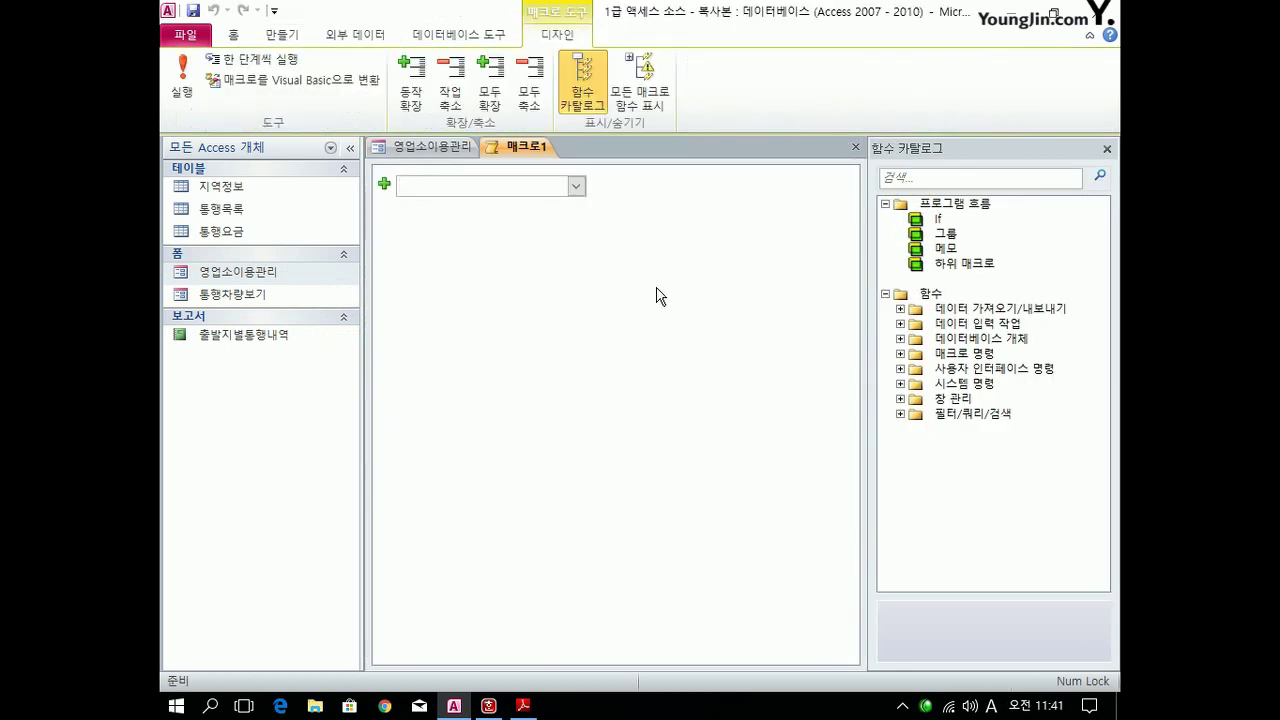
Add an OpenReport action for the report 출발지별통행내역 with 보기 형식 set to 인쇄 미리 보기.
{"action": "left_click", "coordinate": [575, 187]}
{"action": "left_click_drag", "start_coordinate": [578, 275], "coordinate": [576, 419]}
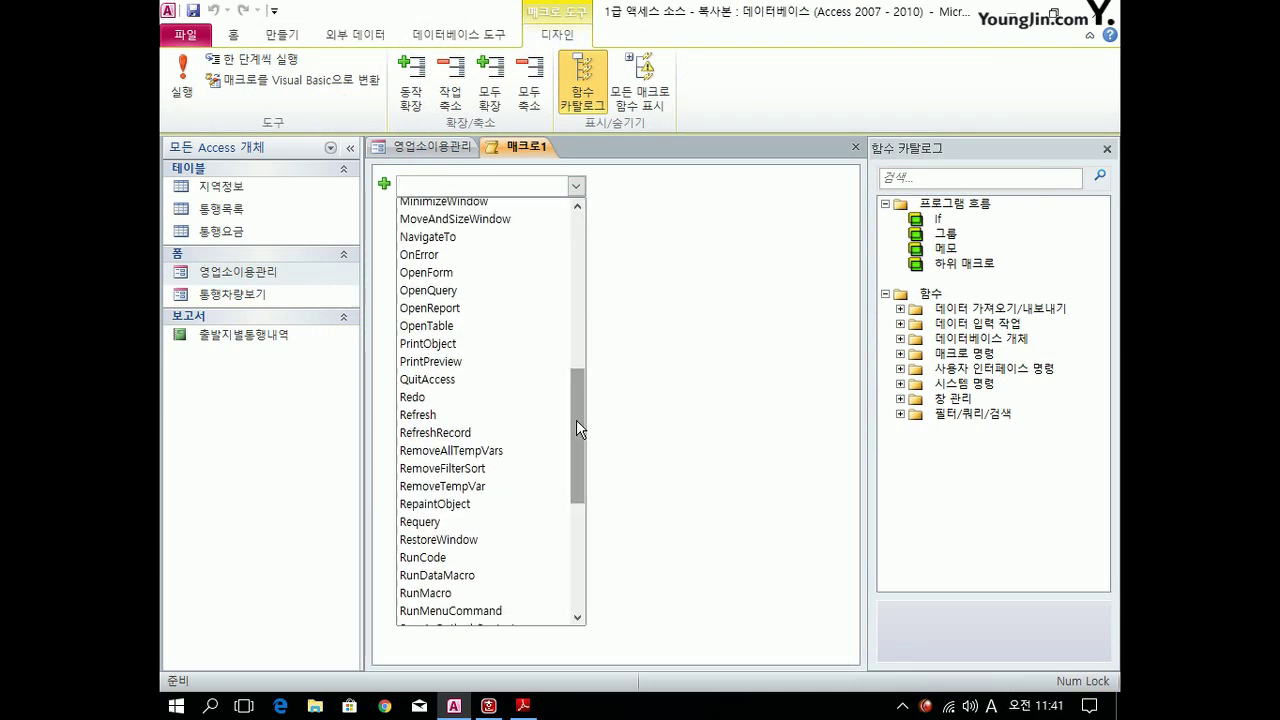
{"action": "left_click", "coordinate": [470, 305]}
{"action": "left_click", "coordinate": [841, 203]}
{"action": "left_click", "coordinate": [823, 221]}
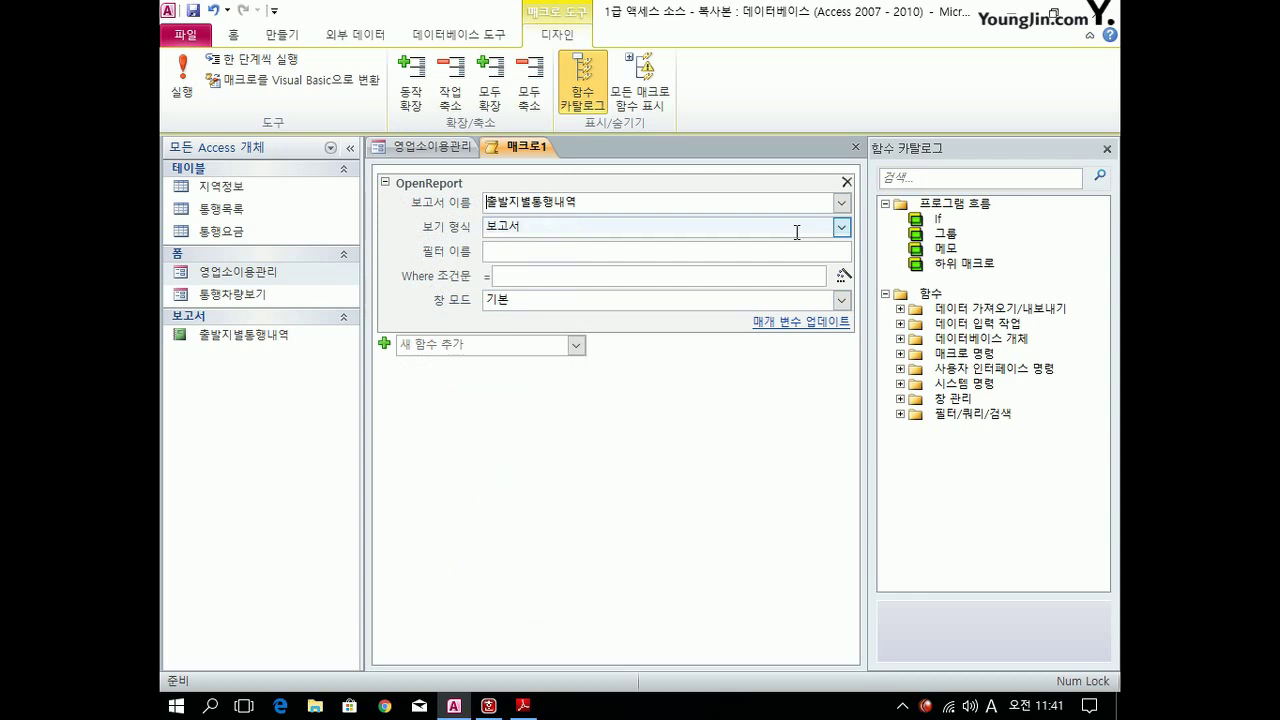
{"action": "left_click", "coordinate": [841, 229]}
{"action": "left_click", "coordinate": [760, 284]}
Open the expression builder for the OpenReport action's Where 조건문 and start the condition with [입구ID] =.
{"action": "left_click", "coordinate": [606, 274]}
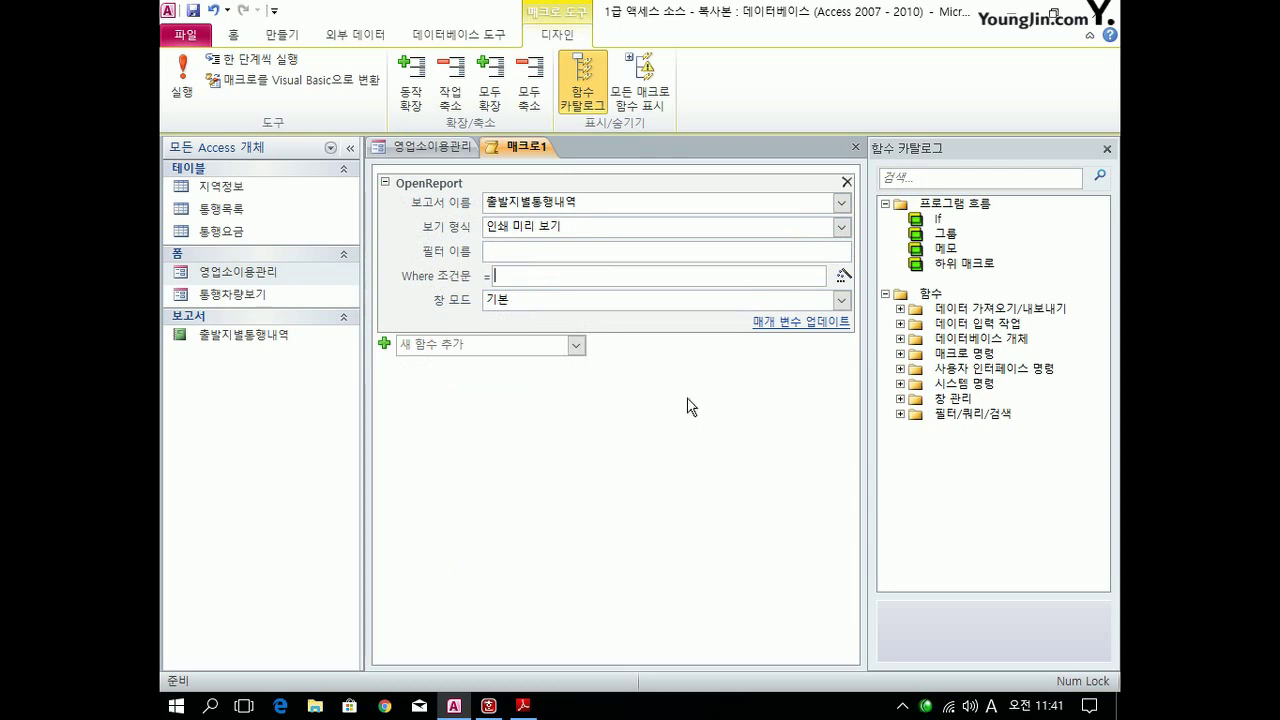
{"action": "left_click", "coordinate": [843, 275]}
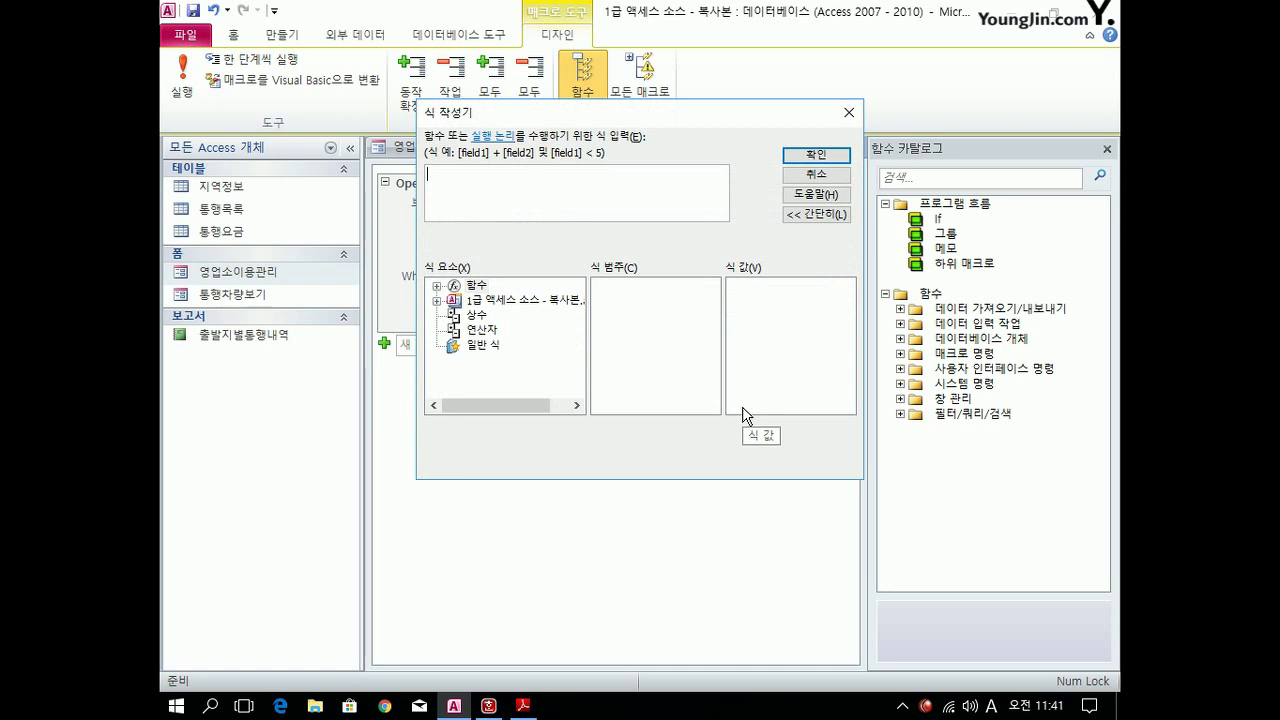
{"action": "type", "text": "[dlq"}
{"action": "key", "text": "BackSpace"}
{"action": "key", "text": "BackSpace"}
{"action": "key", "text": "Hangul"}
{"action": "type", "text": "입구"}
{"action": "key", "text": "Hangul"}
{"action": "type", "text": "ID] ="}
Complete the Where condition by inserting the cmb지역조회 control of the 영업소이용관리 form, and confirm the expression.
{"action": "left_click", "coordinate": [436, 300]}
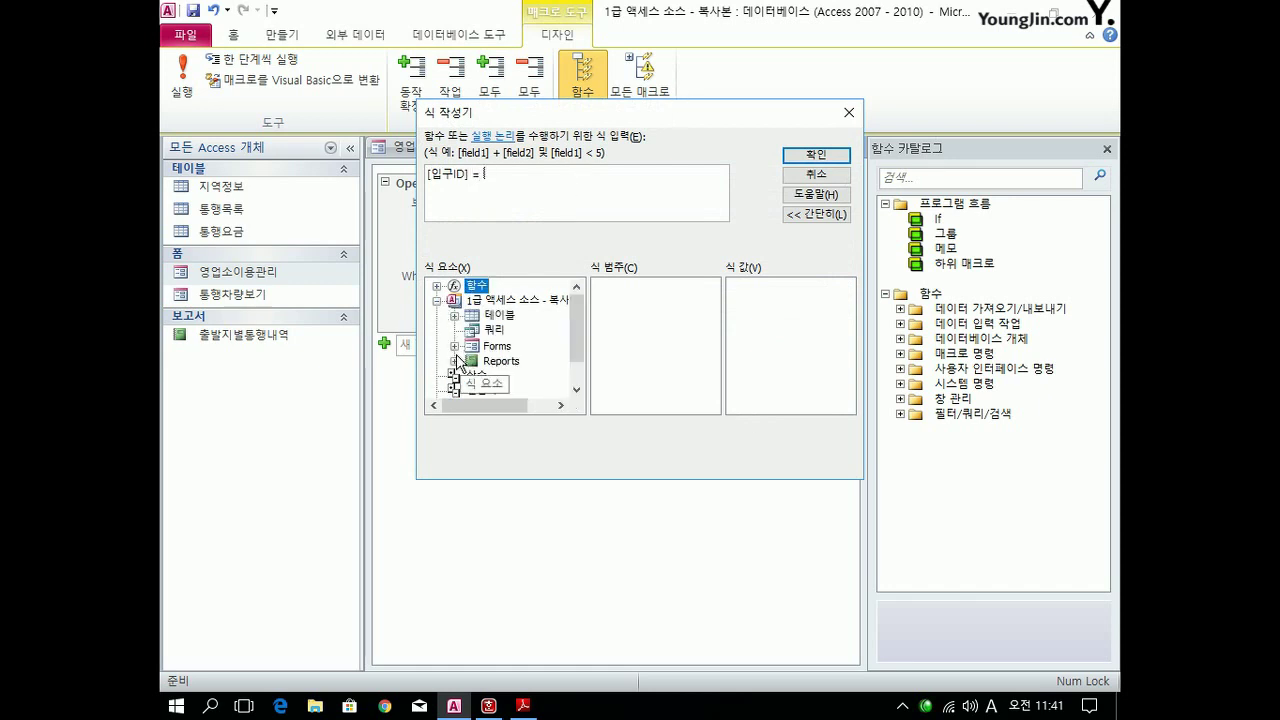
{"action": "left_click", "coordinate": [455, 346]}
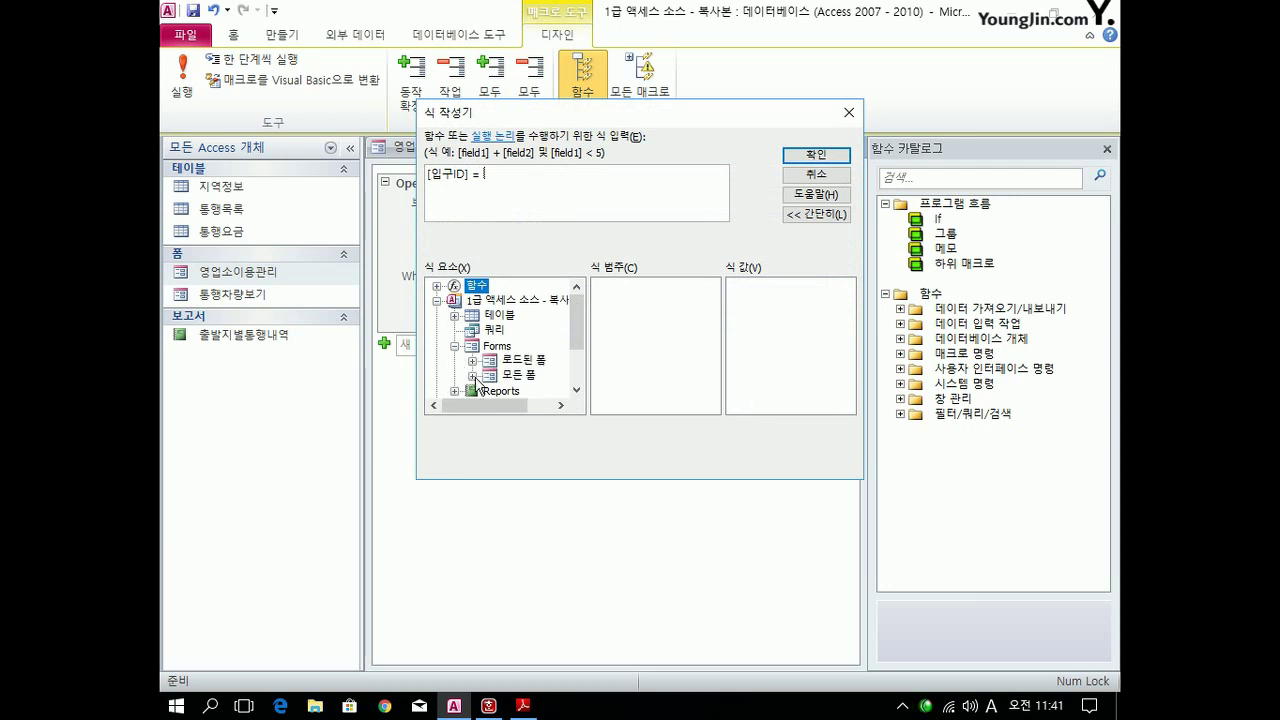
{"action": "left_click", "coordinate": [471, 375]}
{"action": "left_click", "coordinate": [540, 359]}
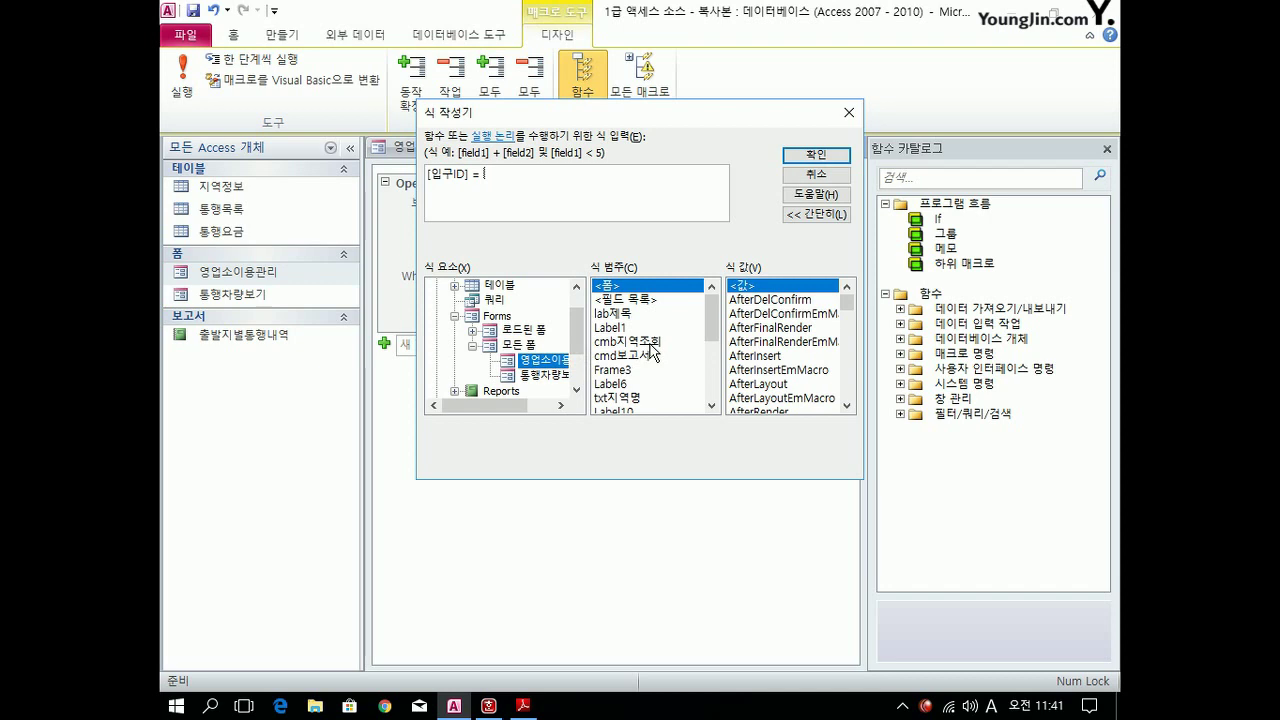
{"action": "double_click", "coordinate": [650, 343]}
{"action": "left_click", "coordinate": [816, 155]}
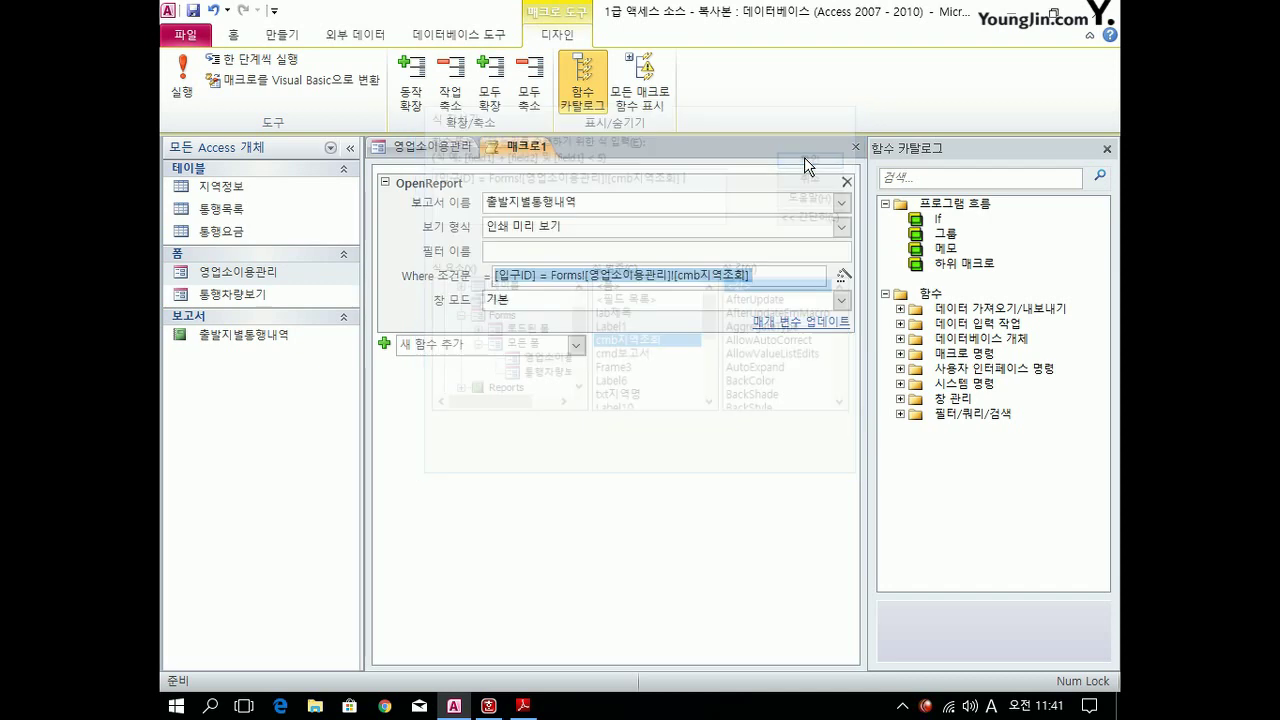
Close the macro and save it under the name 보고서출력.
{"action": "left_click", "coordinate": [855, 148]}
{"action": "key", "text": "Return"}
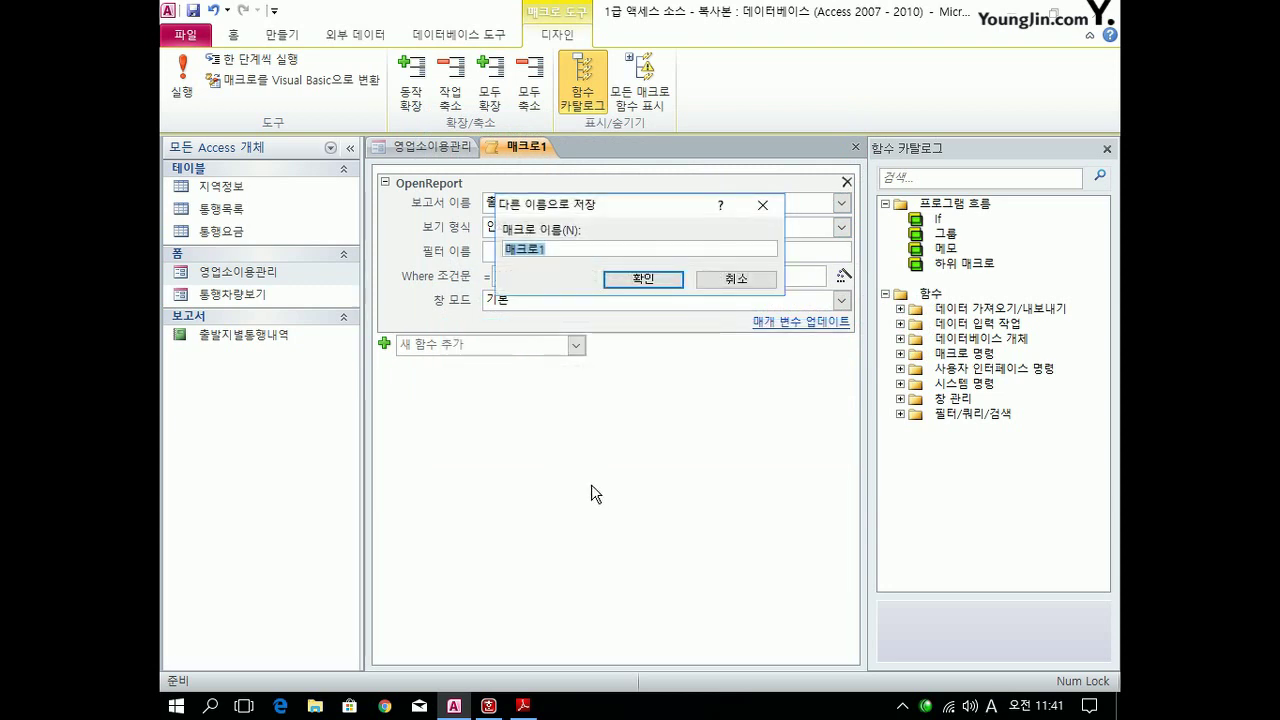
{"action": "type", "text": "cnfqkfwlq"}
{"action": "key", "text": "BackSpace"}
{"action": "key", "text": "BackSpace"}
{"action": "key", "text": "BackSpace"}
{"action": "key", "text": "BackSpace"}
{"action": "type", "text": "qhrhtjcnffur"}
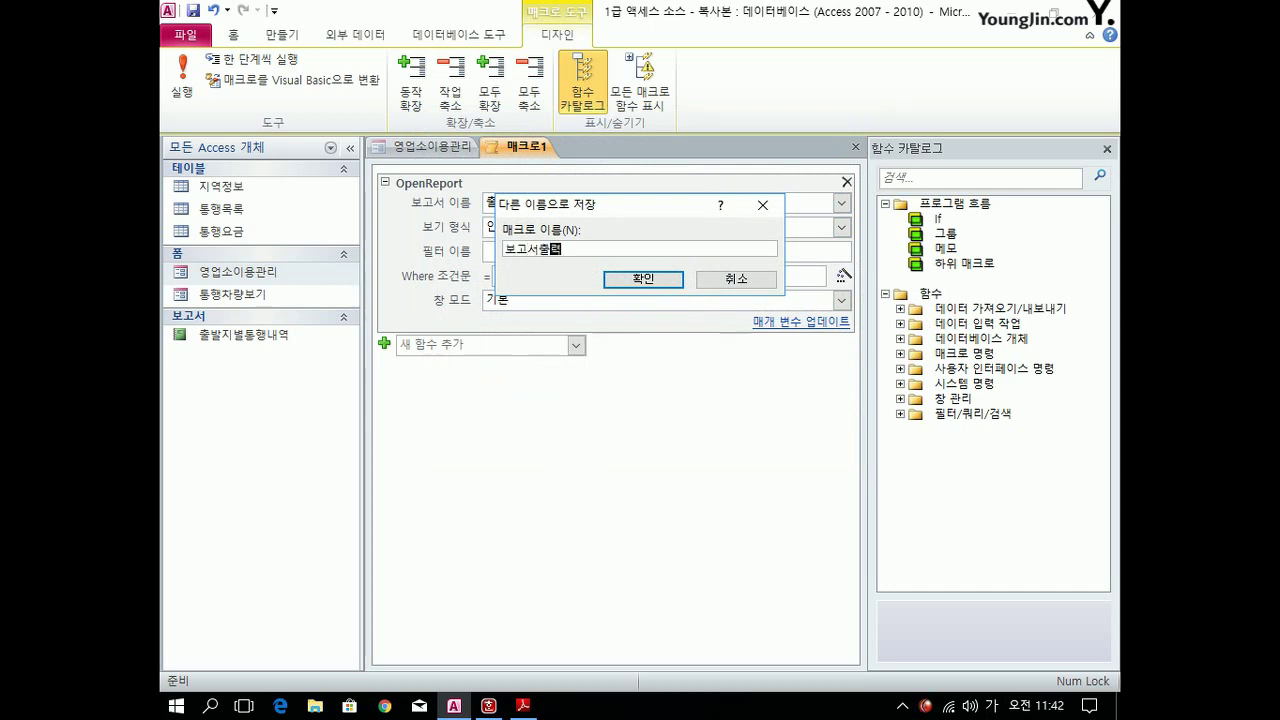
{"action": "key", "text": "Return"}
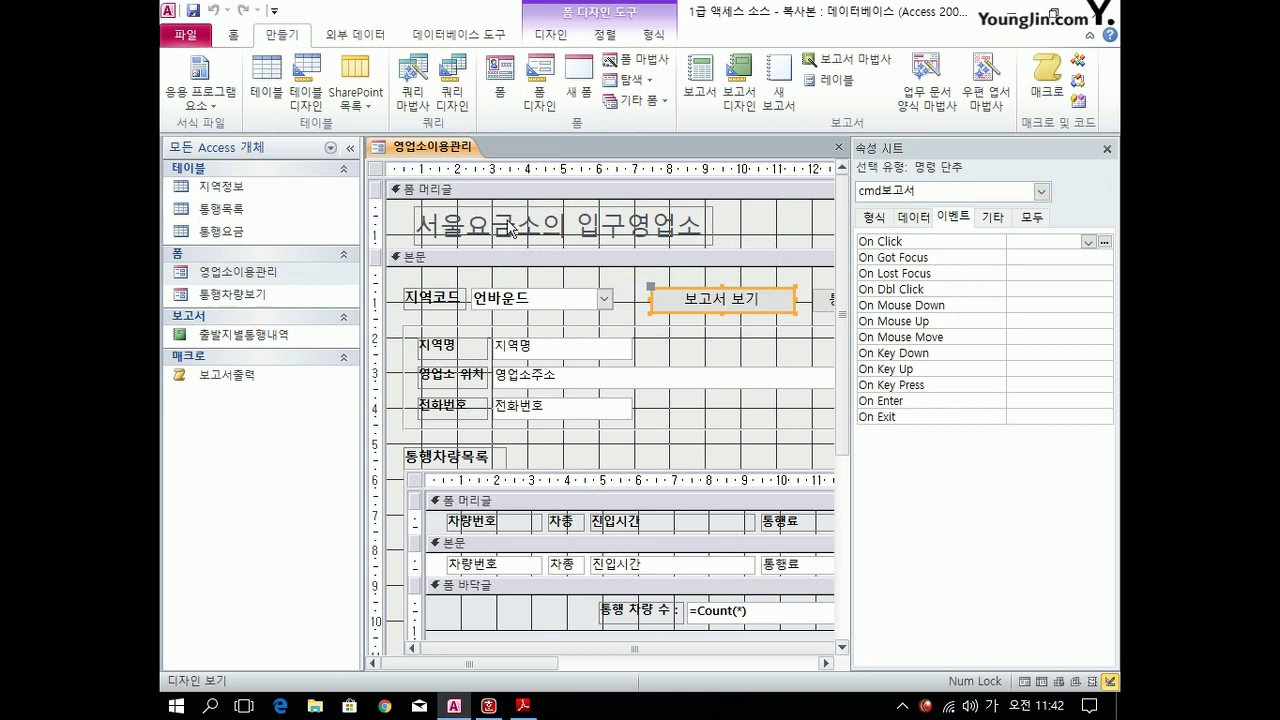
Assign the 보고서출력 macro to the 보고서 보기 button's On Click event, then close the form and save its changes.
{"action": "left_click", "coordinate": [1088, 242]}
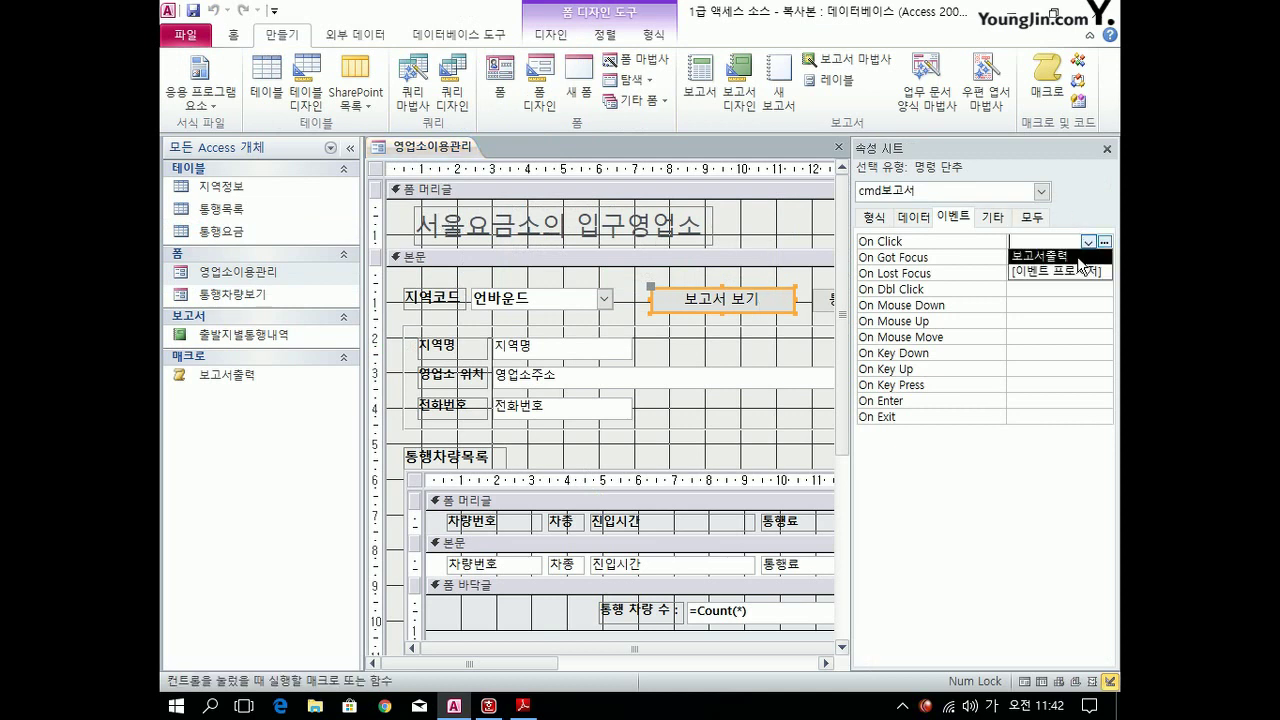
{"action": "left_click", "coordinate": [1087, 252]}
{"action": "left_click", "coordinate": [838, 148]}
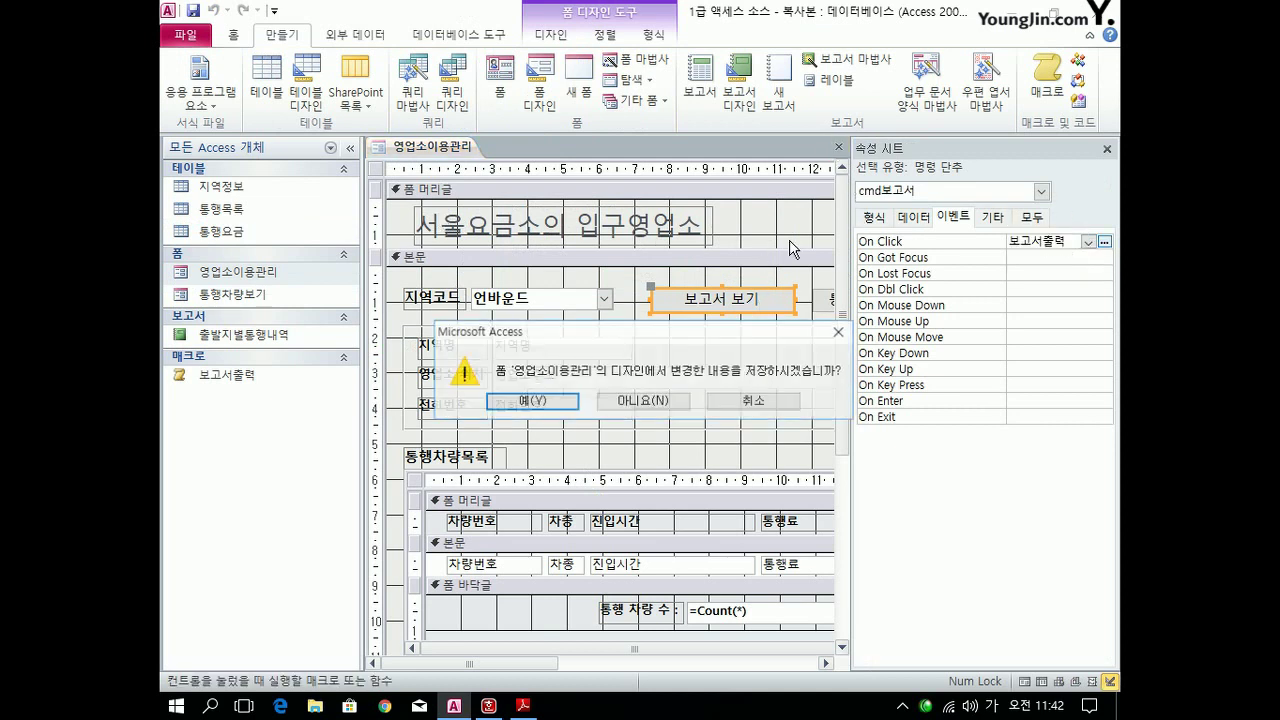
{"action": "left_click", "coordinate": [534, 400]}
Open the 영업소이용관리 form, test the 보고서 보기 button with the region 대전 selected, and close the report preview and form.
{"action": "left_click", "coordinate": [250, 271]}
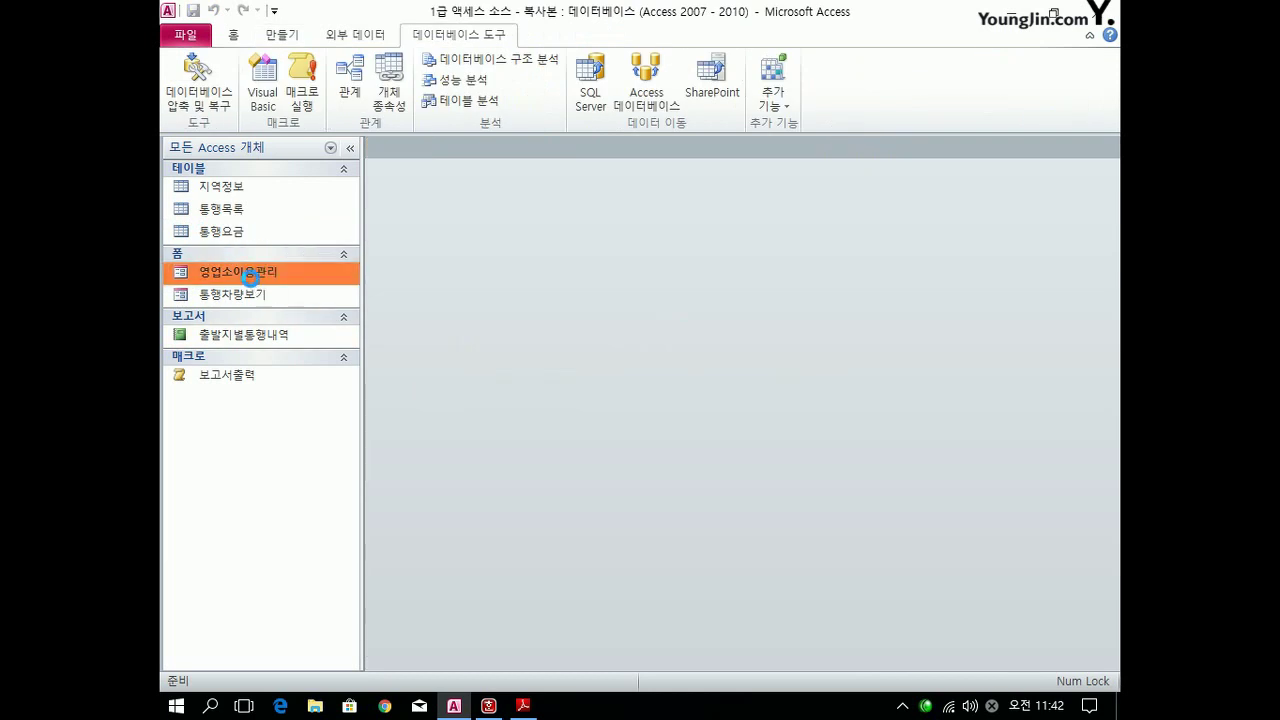
{"action": "double_click", "coordinate": [251, 281]}
{"action": "left_click", "coordinate": [600, 240]}
{"action": "left_click", "coordinate": [577, 281]}
{"action": "left_click", "coordinate": [740, 243]}
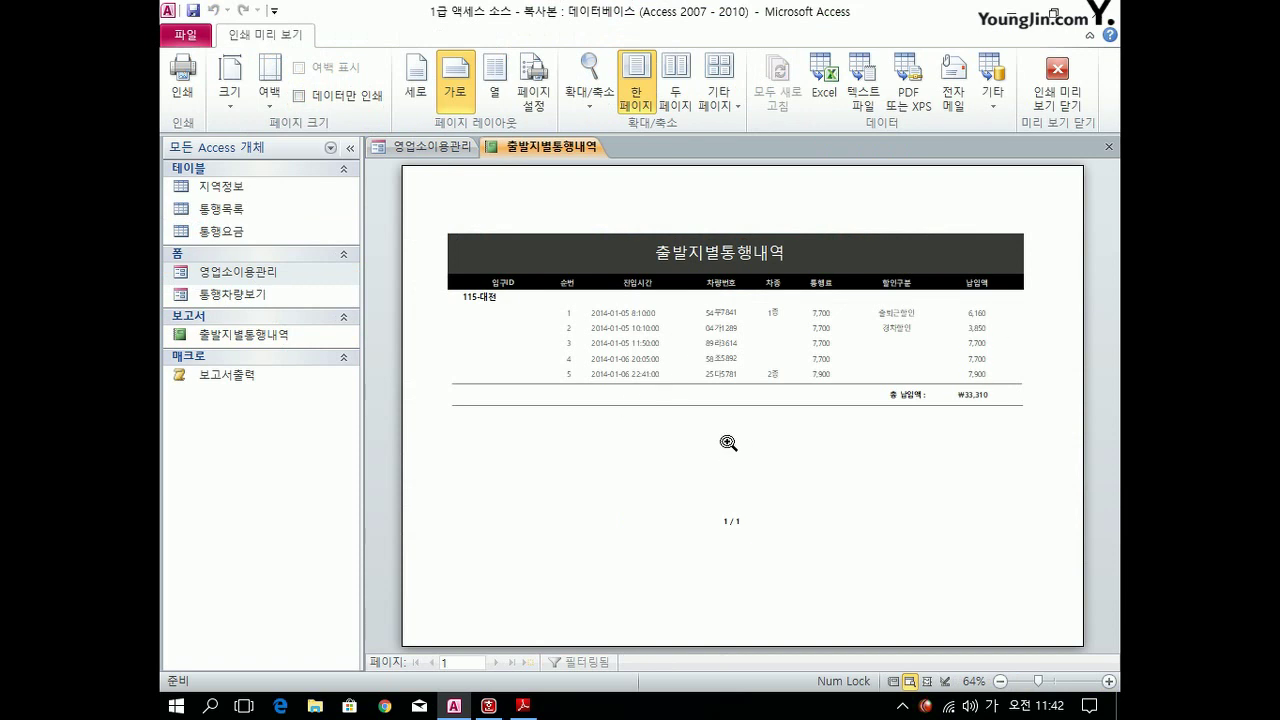
{"action": "left_click", "coordinate": [1108, 147]}
{"action": "left_click", "coordinate": [1108, 147]}
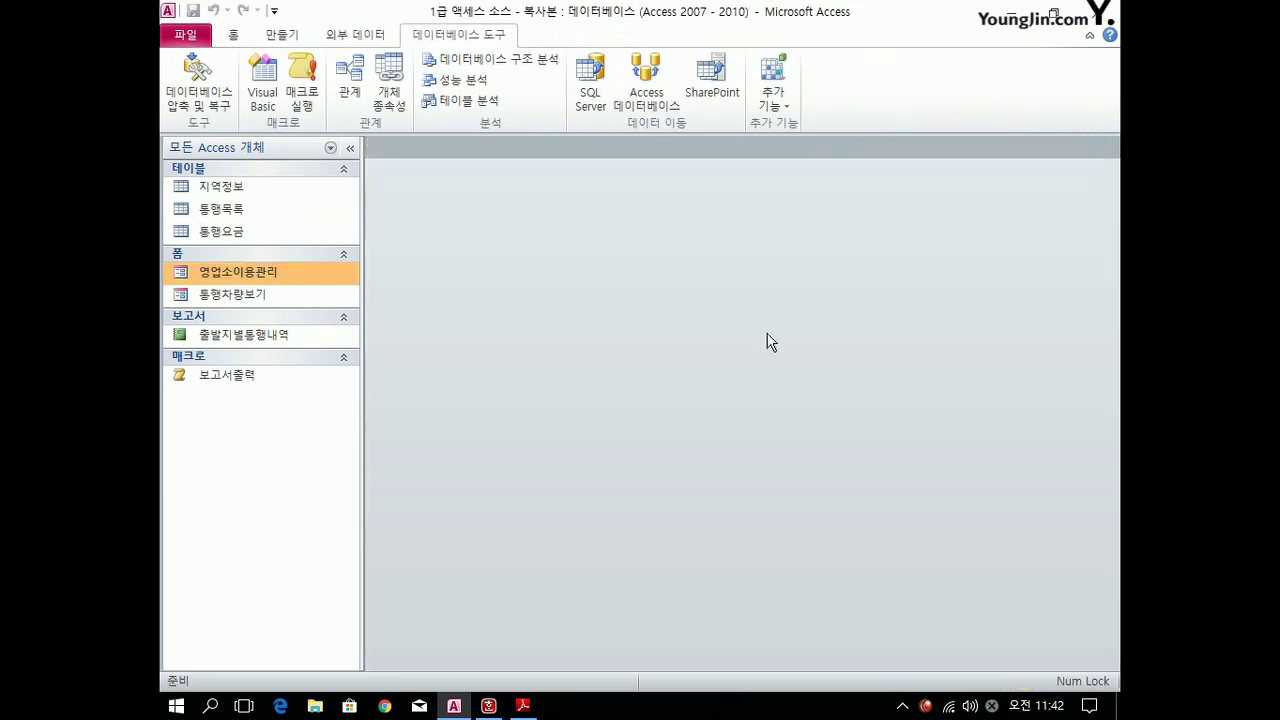
Create a new query in design view containing the tables 통행요금 and 지역정보.
{"action": "left_click", "coordinate": [522, 705]}
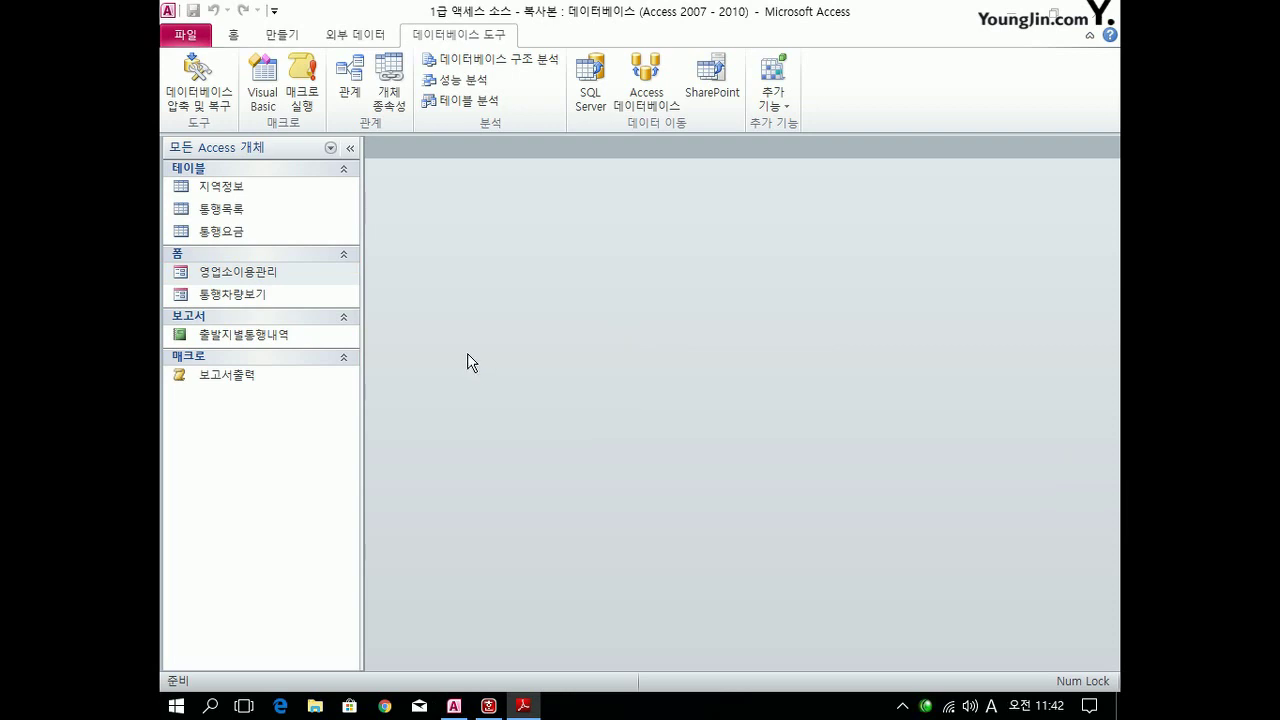
{"action": "left_click", "coordinate": [286, 37]}
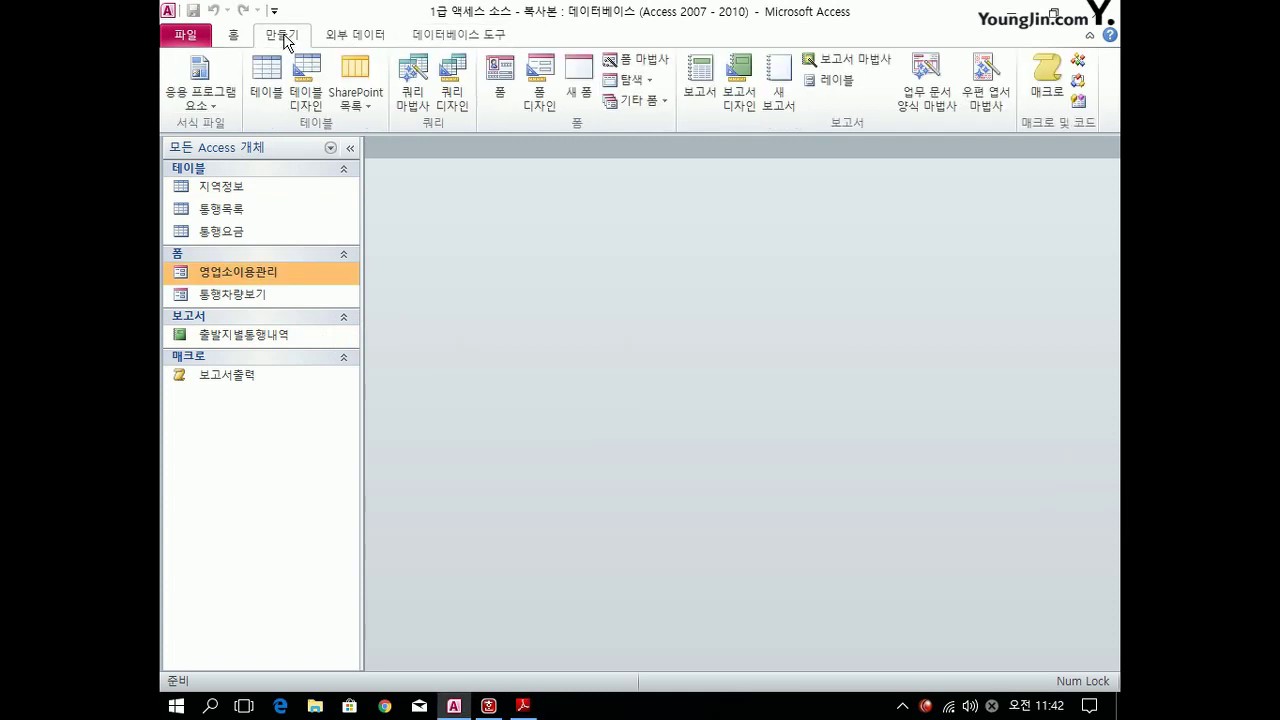
{"action": "left_click", "coordinate": [452, 95]}
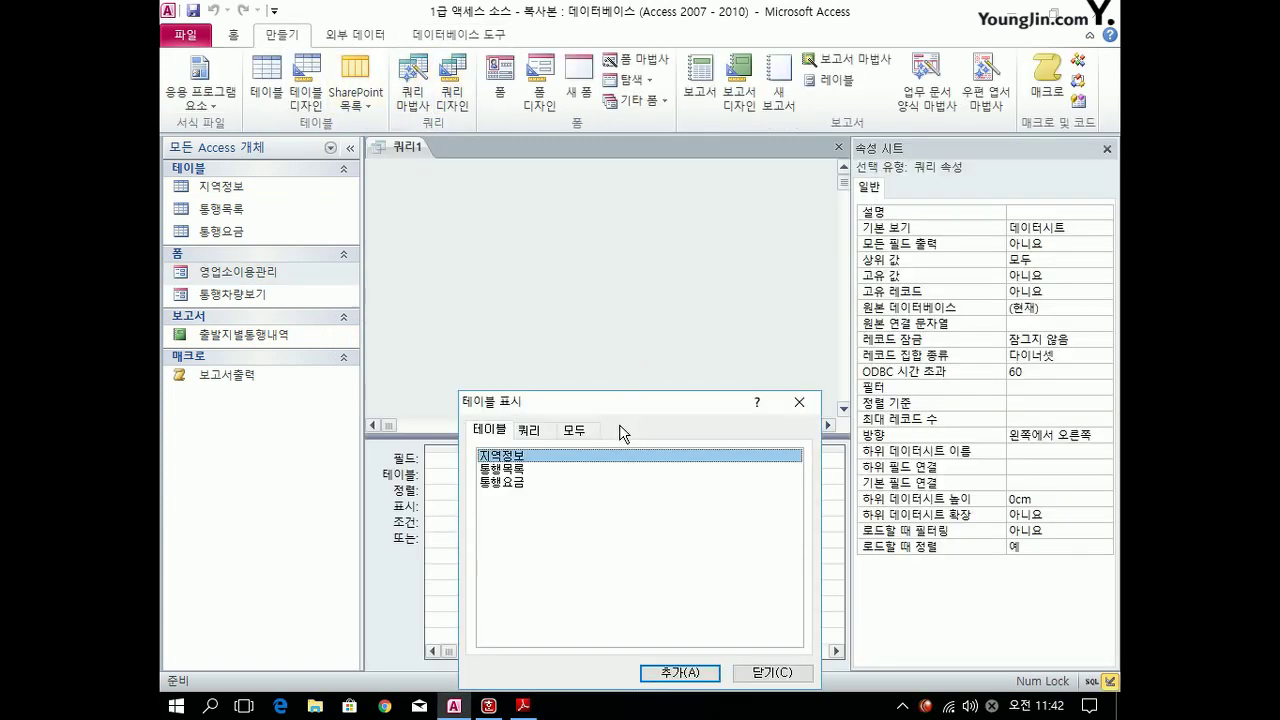
{"action": "double_click", "coordinate": [508, 482]}
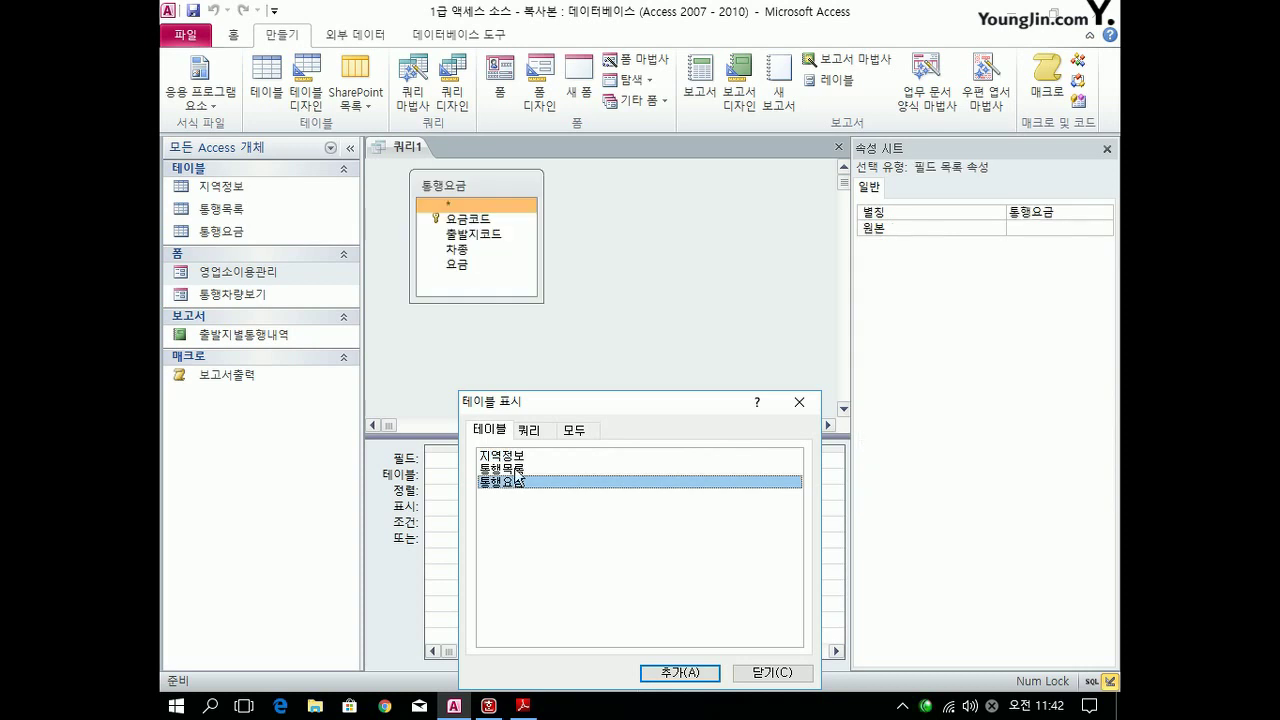
{"action": "double_click", "coordinate": [523, 458]}
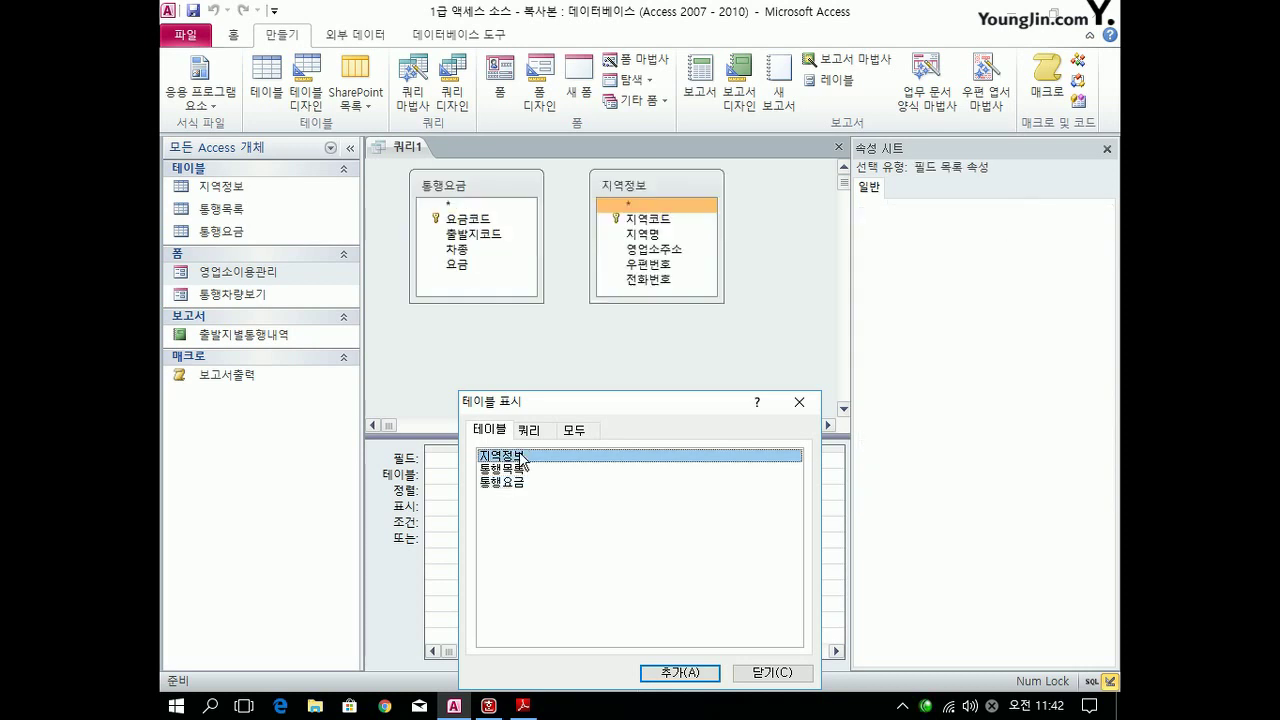
{"action": "left_click", "coordinate": [770, 674]}
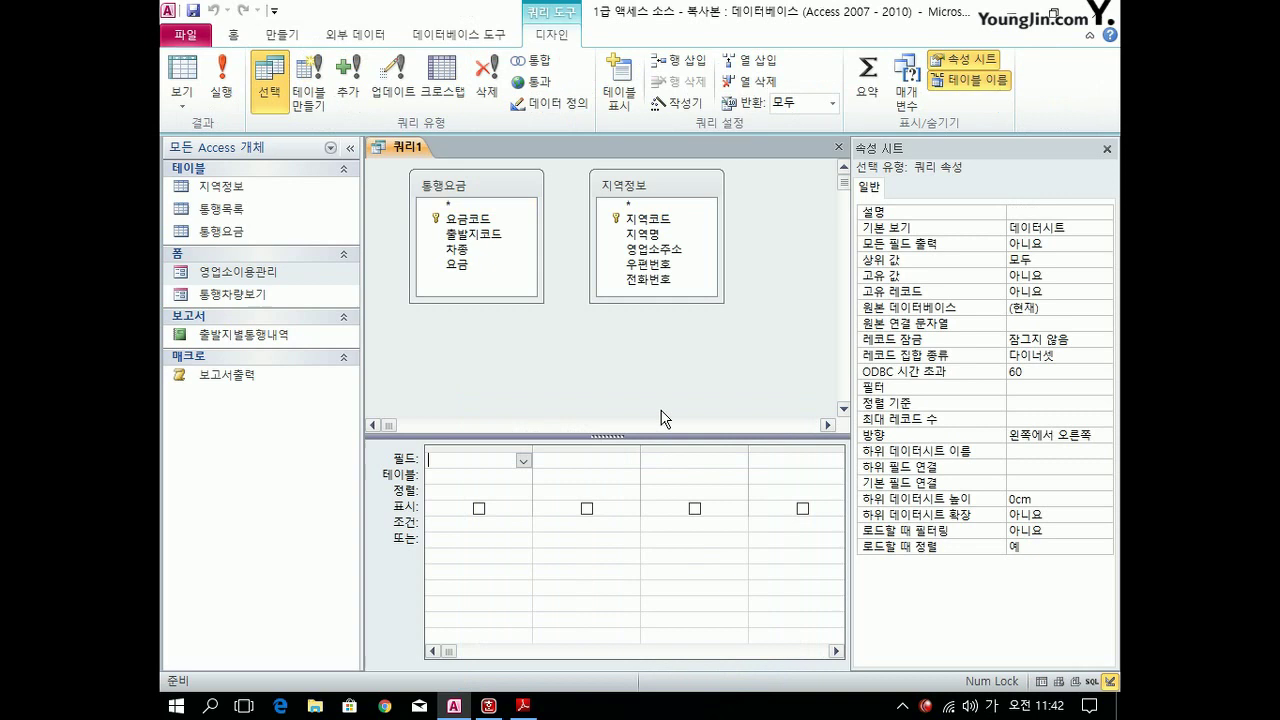
Join 출발지코드 of 통행요금 to 지역코드 of 지역정보, keeping the option that includes only matching rows.
{"action": "left_click", "coordinate": [523, 240]}
{"action": "left_click_drag", "start_coordinate": [497, 242], "coordinate": [630, 220]}
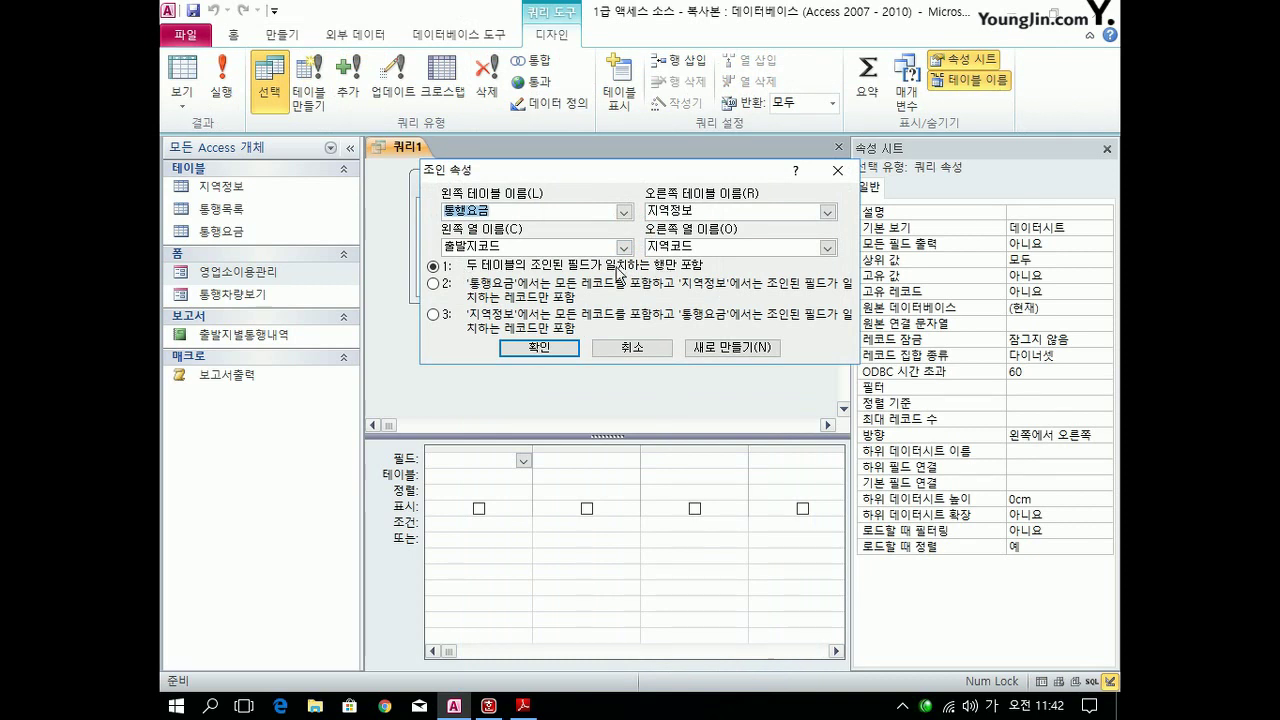
{"action": "left_click", "coordinate": [539, 347]}
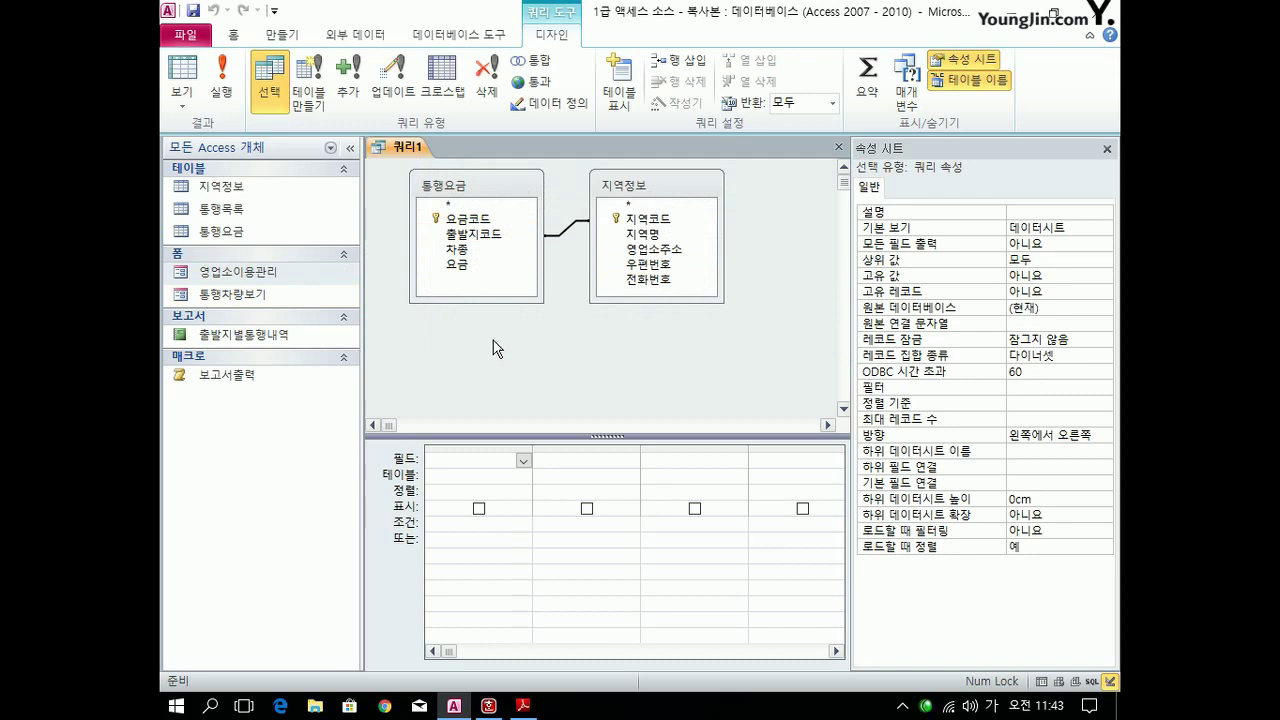
Add 영업소주소 from 지역정보 and the 차종 and 요금 fields from 통행요금 to the query.
{"action": "double_click", "coordinate": [655, 250]}
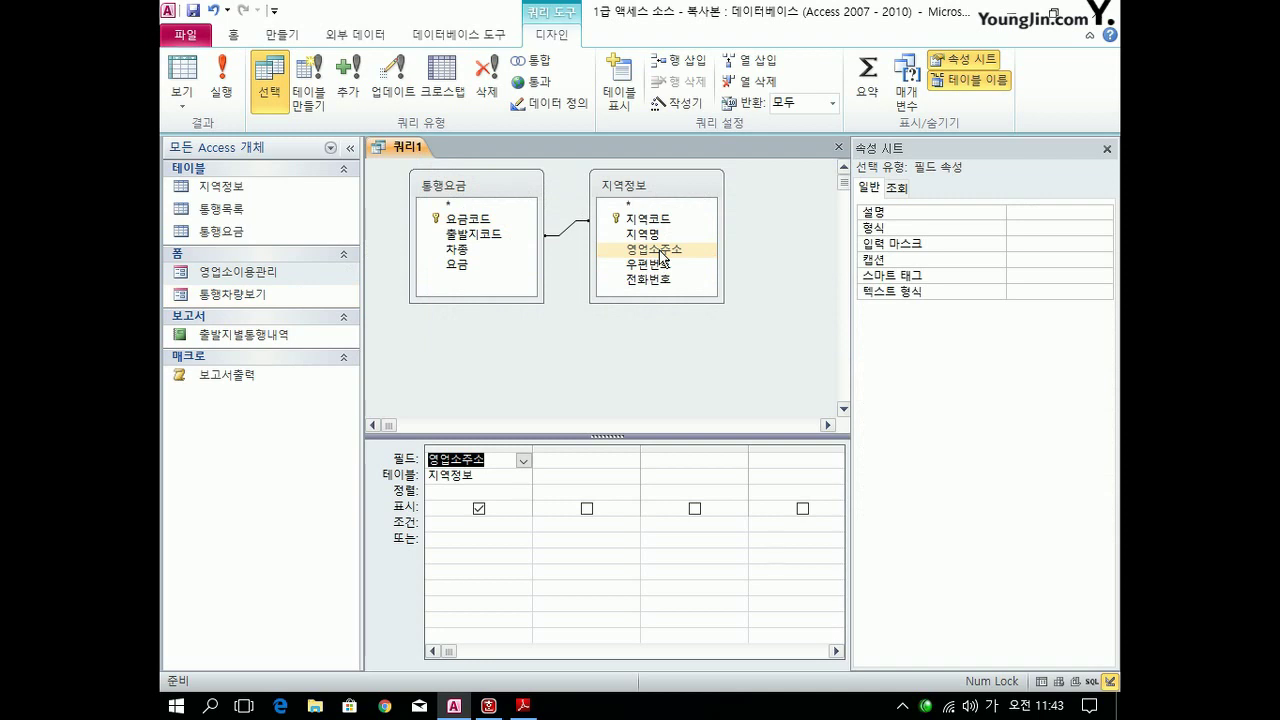
{"action": "double_click", "coordinate": [460, 250]}
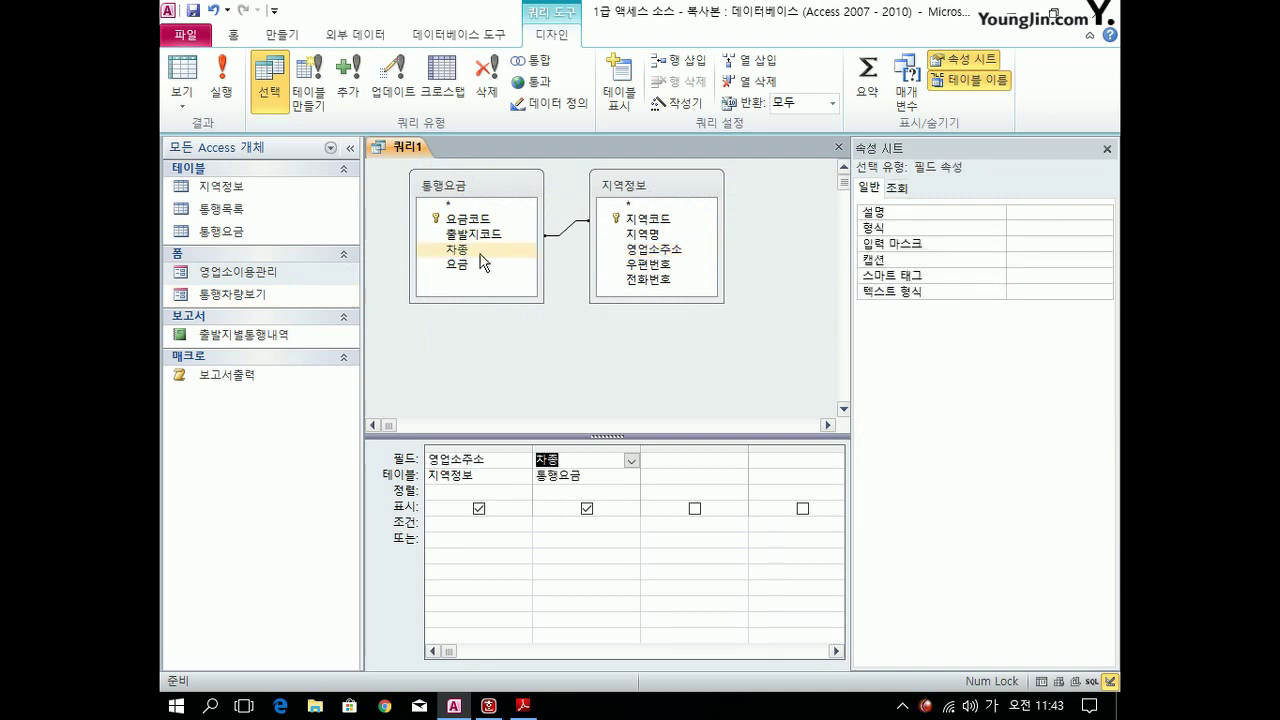
{"action": "double_click", "coordinate": [462, 265]}
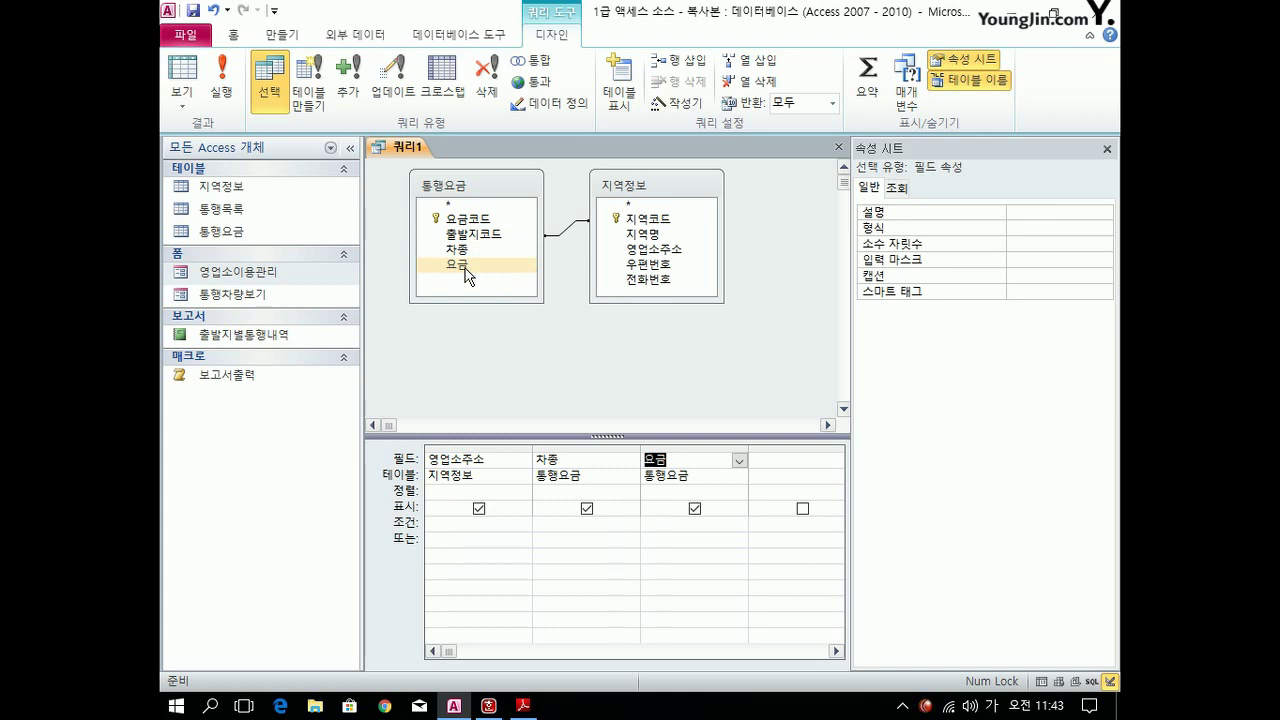
Add the calculated query field 출퇴근할인요금 with the expression 요금-요금*0.2.
{"action": "double_click", "coordinate": [462, 265]}
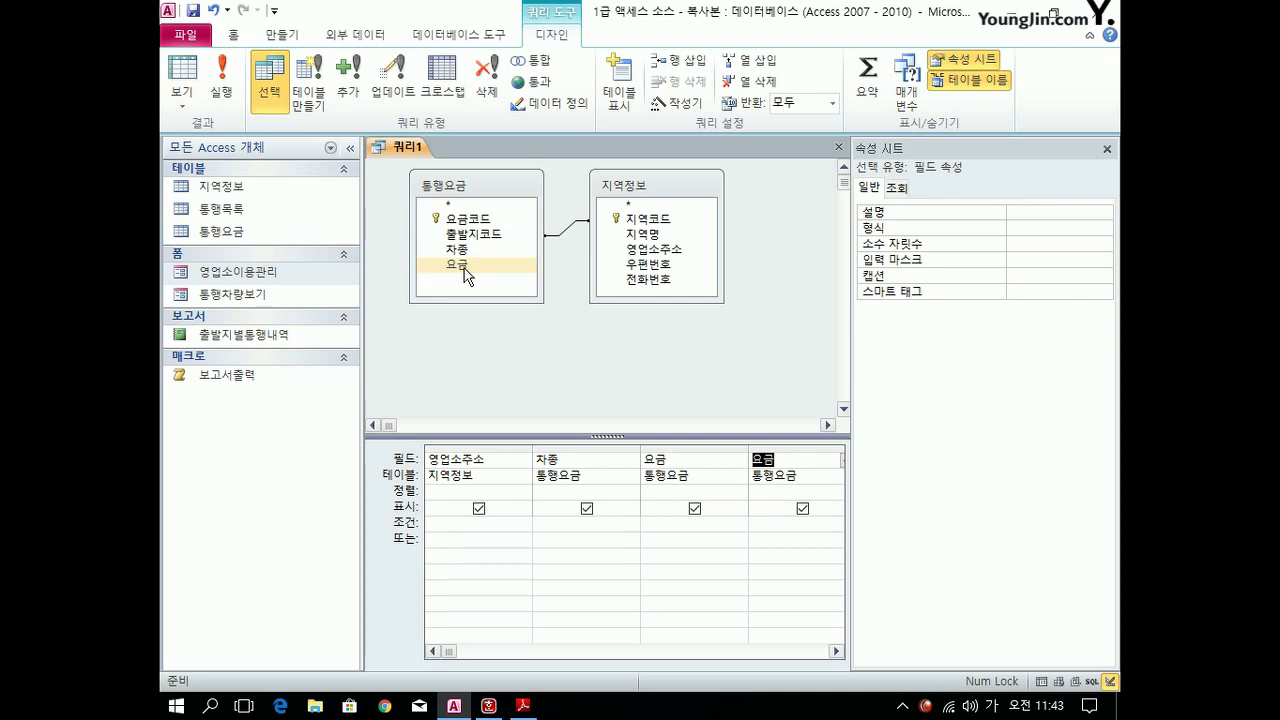
{"action": "left_click", "coordinate": [785, 463]}
{"action": "right_click", "coordinate": [783, 462]}
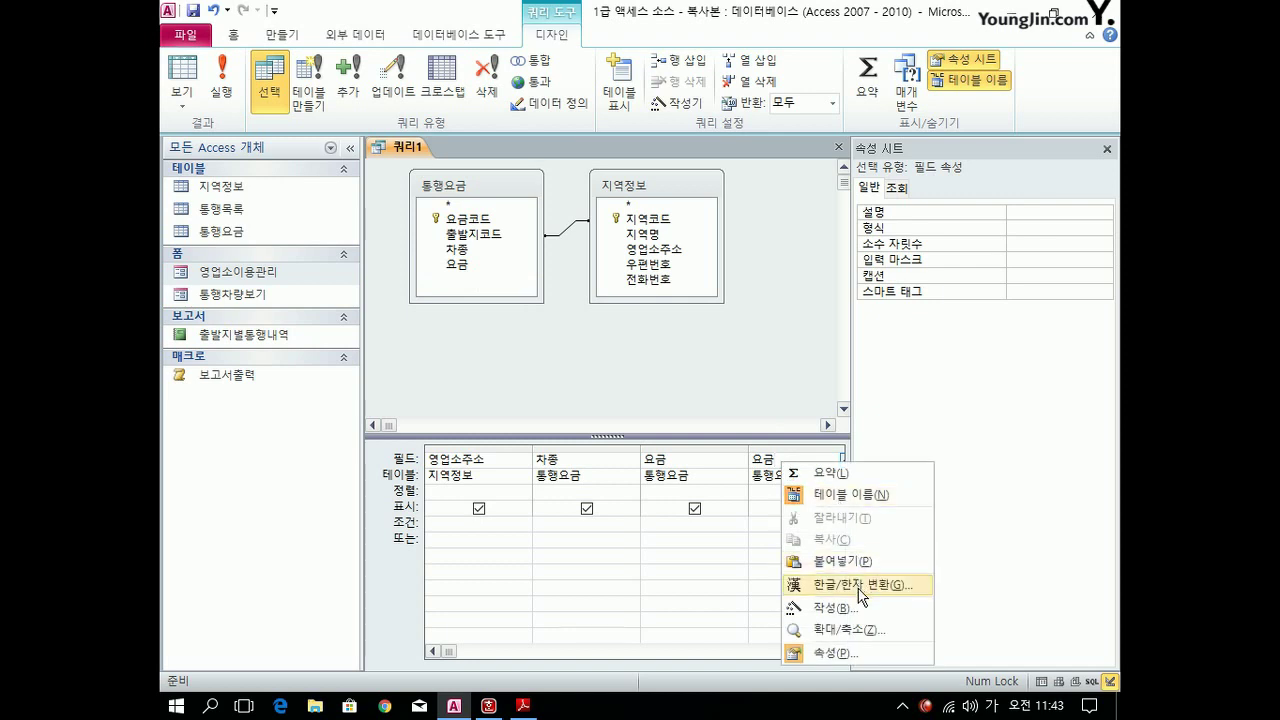
{"action": "left_click", "coordinate": [848, 629]}
{"action": "left_click", "coordinate": [398, 187]}
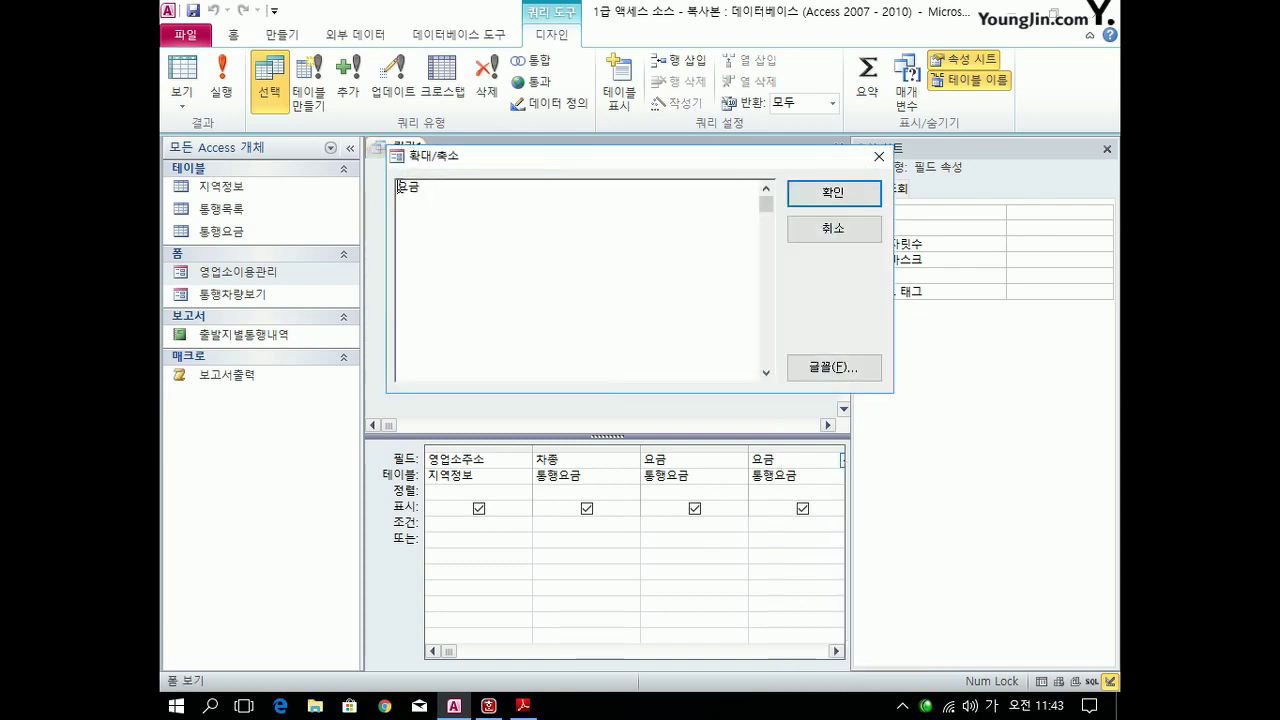
{"action": "type", "text": "출퇴근할인요금:"}
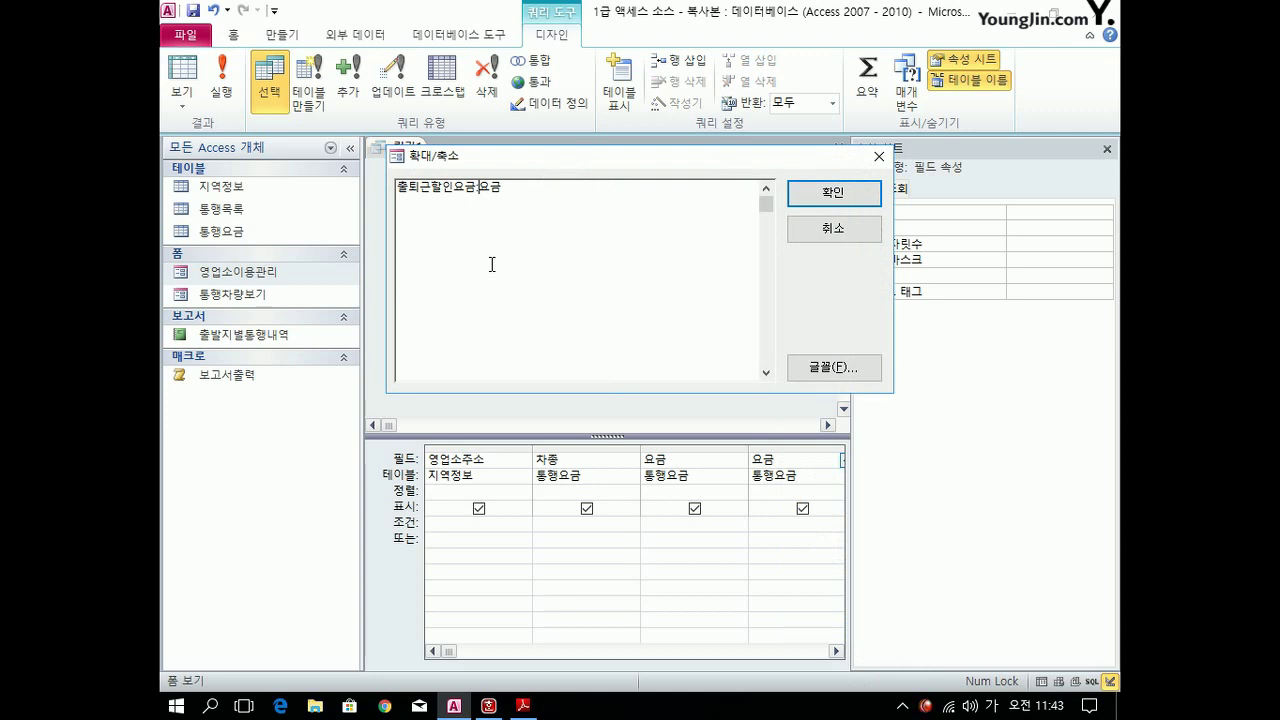
{"action": "type", "text": "요금-요금*0.2"}
{"action": "left_click", "coordinate": [858, 195]}
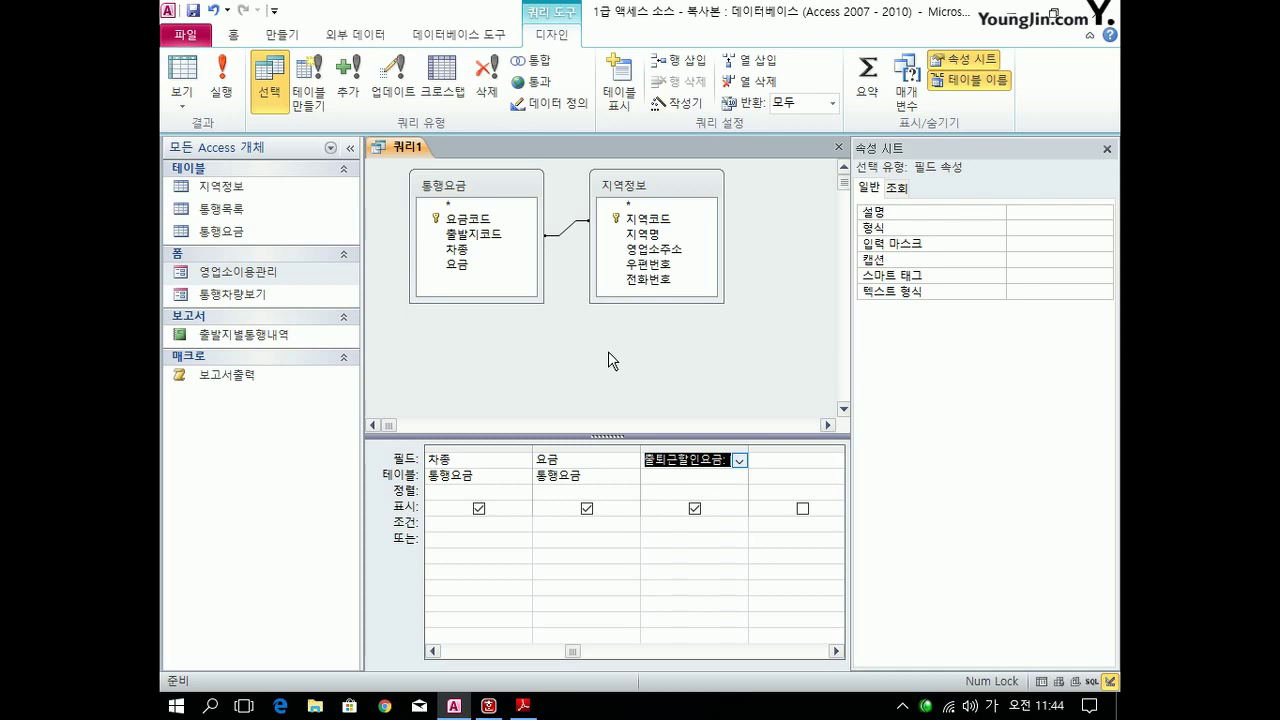
Add 영업소주소 from 지역정보 again as a last query field that is hidden from the results.
{"action": "left_click", "coordinate": [788, 468]}
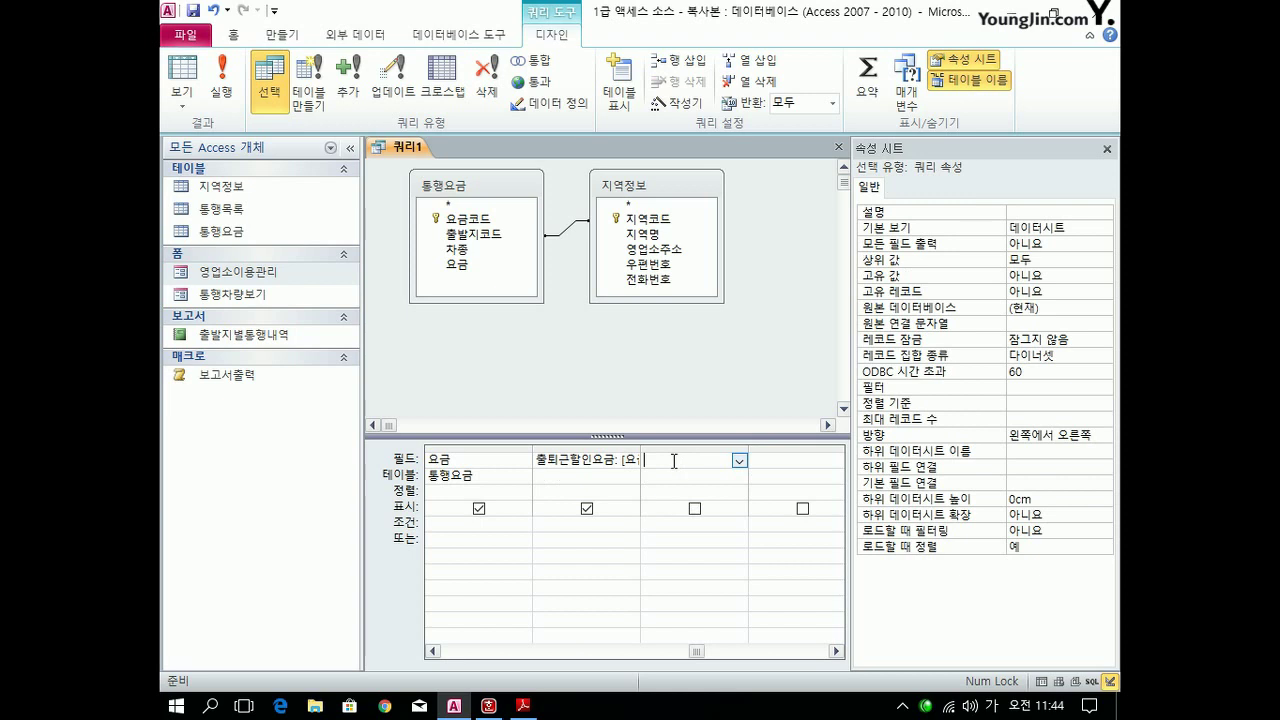
{"action": "double_click", "coordinate": [654, 249]}
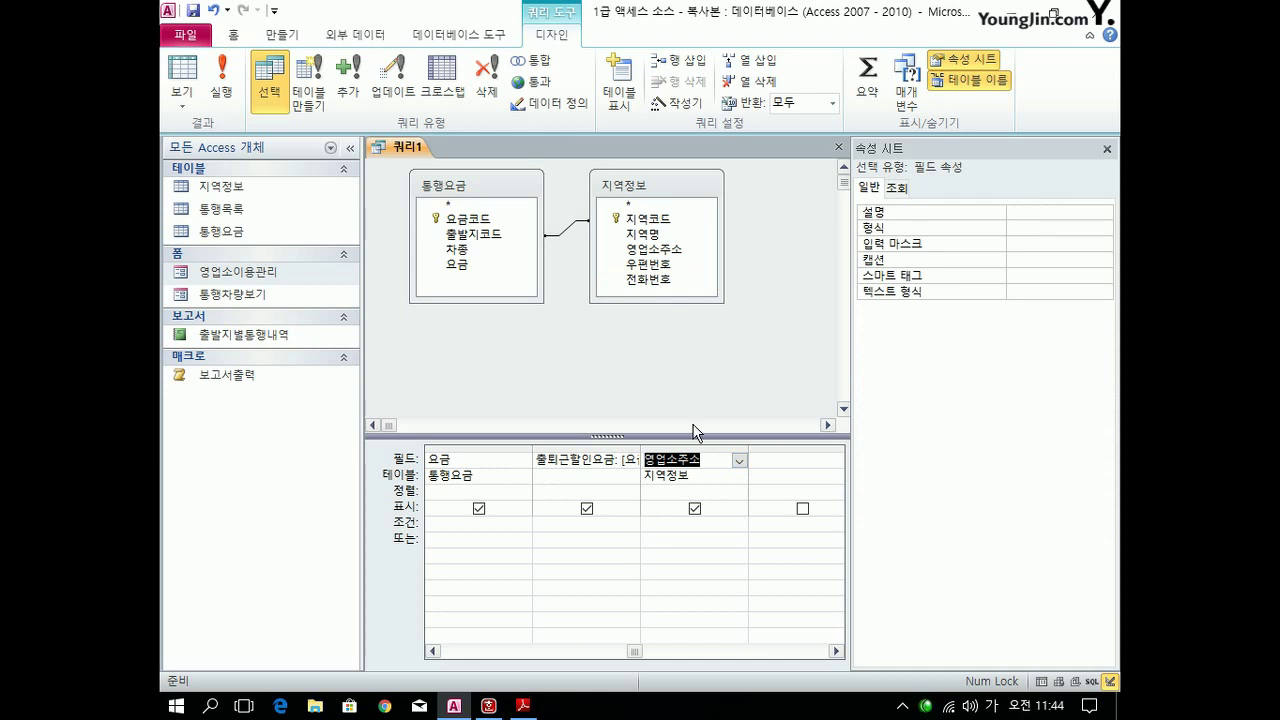
{"action": "left_click", "coordinate": [695, 509]}
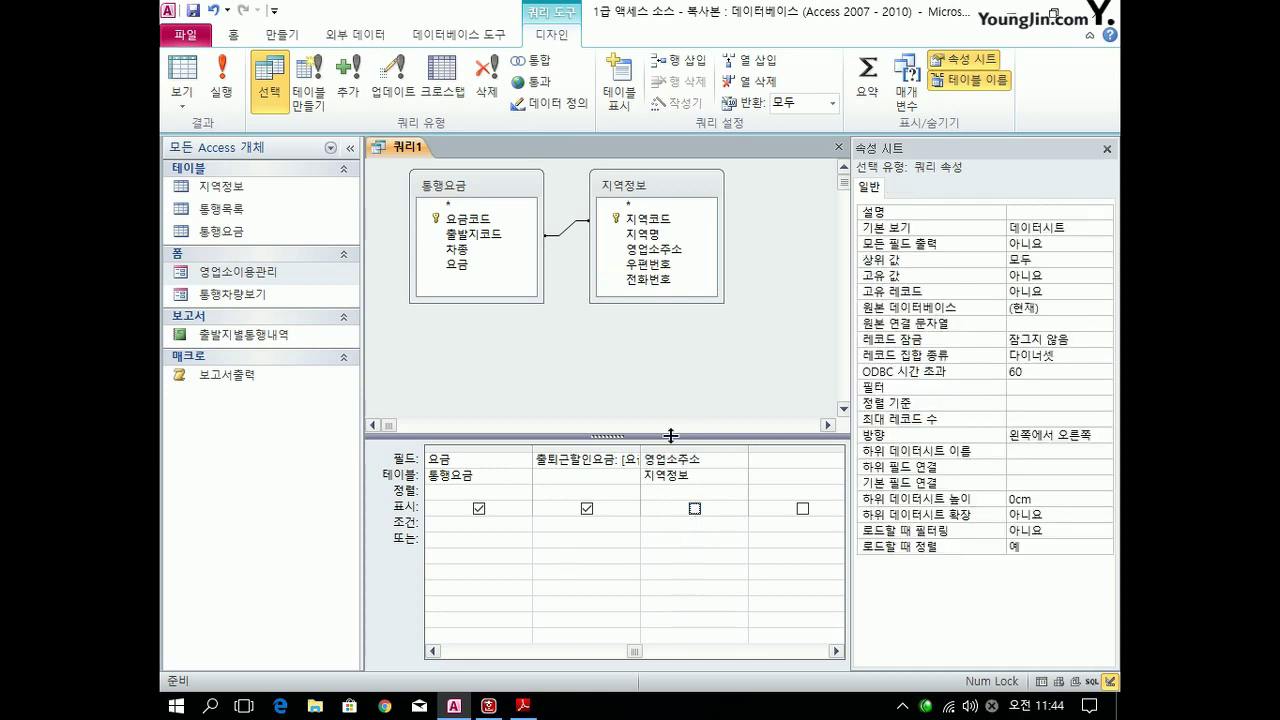
Set the hidden 영업소주소 field's criterion to Like "*" & [주소의 일부를 입력하세요] & "*".
{"action": "left_click", "coordinate": [696, 522]}
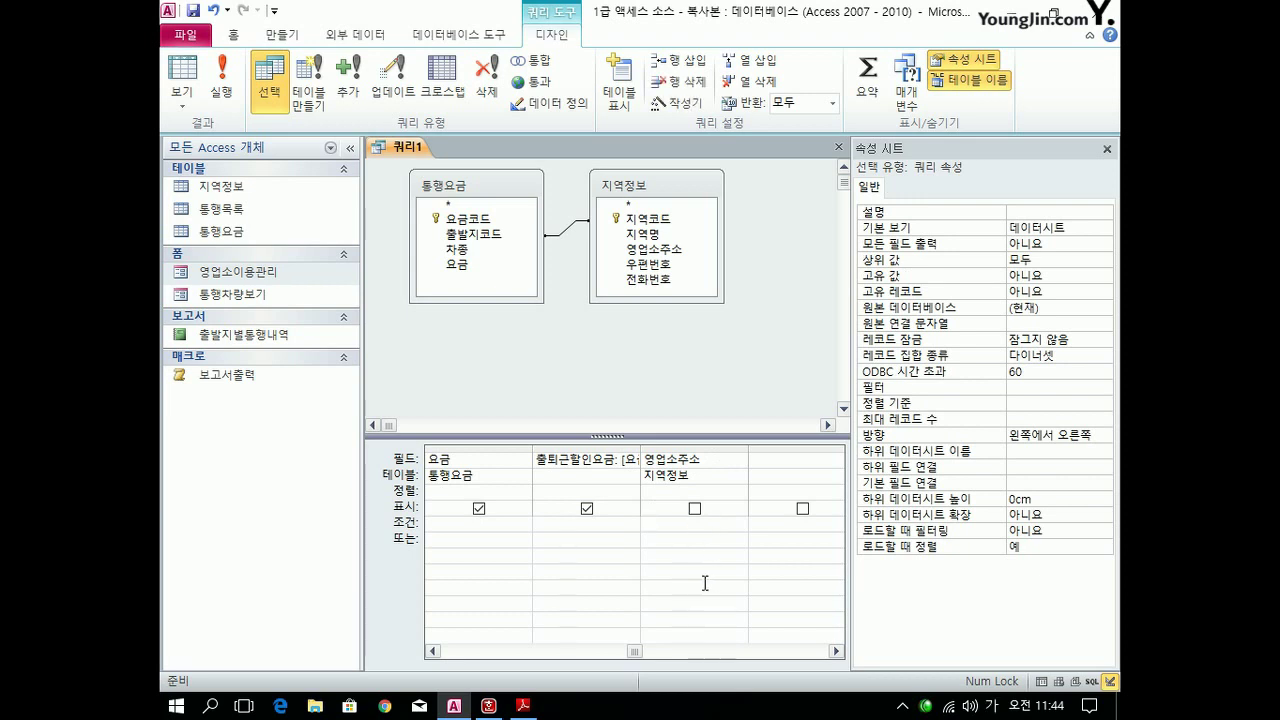
{"action": "type", "text": "like \"*\" &"}
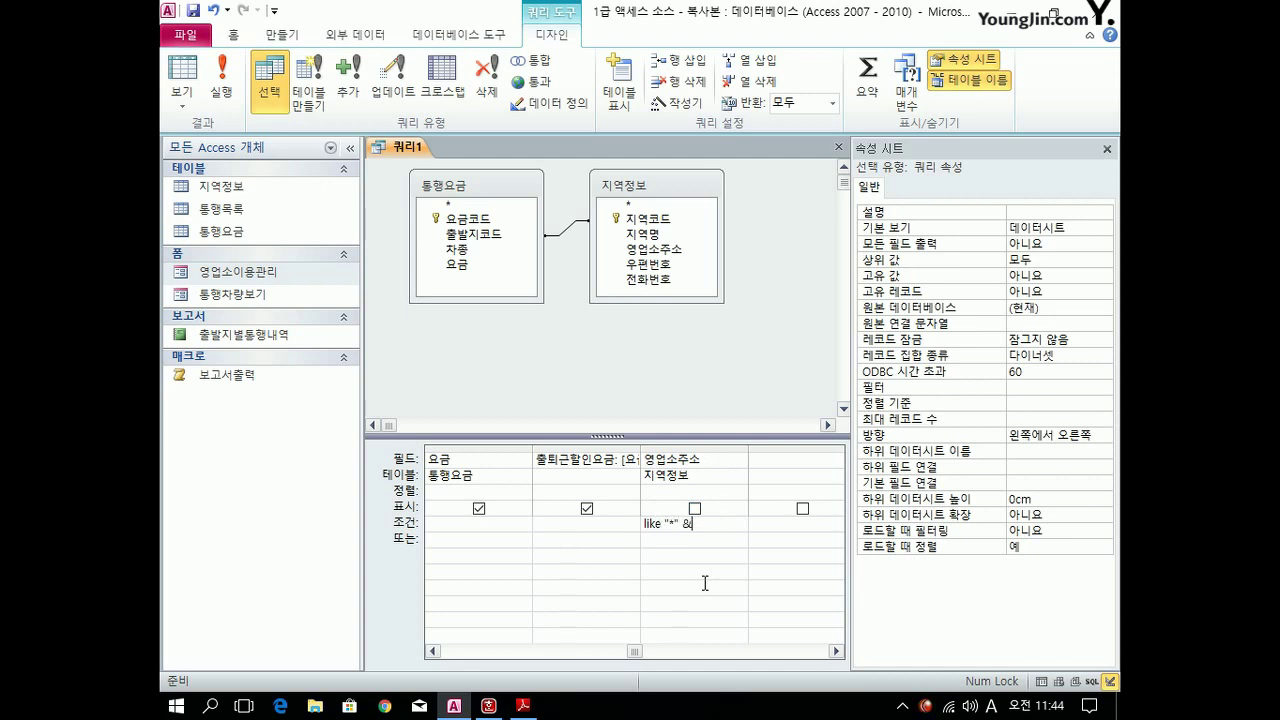
{"action": "type", "text": " [] & \"*"}
{"action": "key", "text": "Hangul"}
{"action": "type", "text": "주소의 일부"}
{"action": "type", "text": "를 입력하세요"}
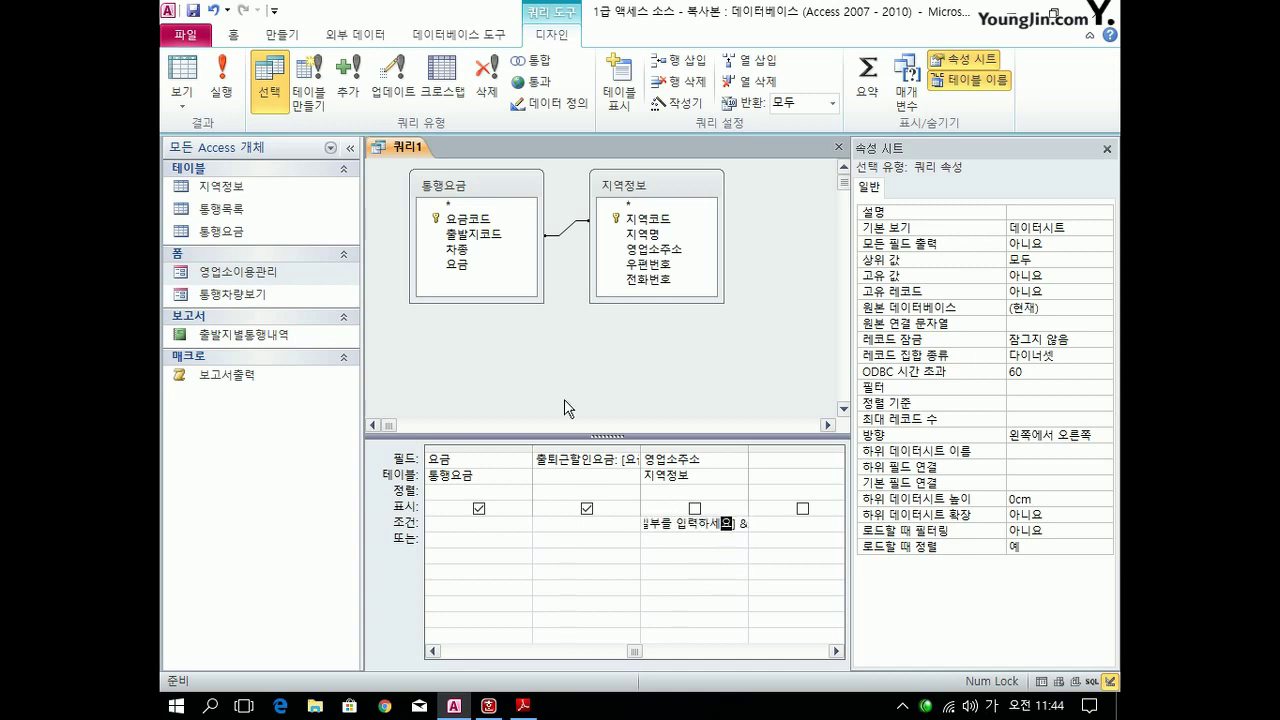
Test the query with part of an address as the parameter, widening the 출퇴근할인요금 column, and return to design view.
{"action": "left_click", "coordinate": [222, 80]}
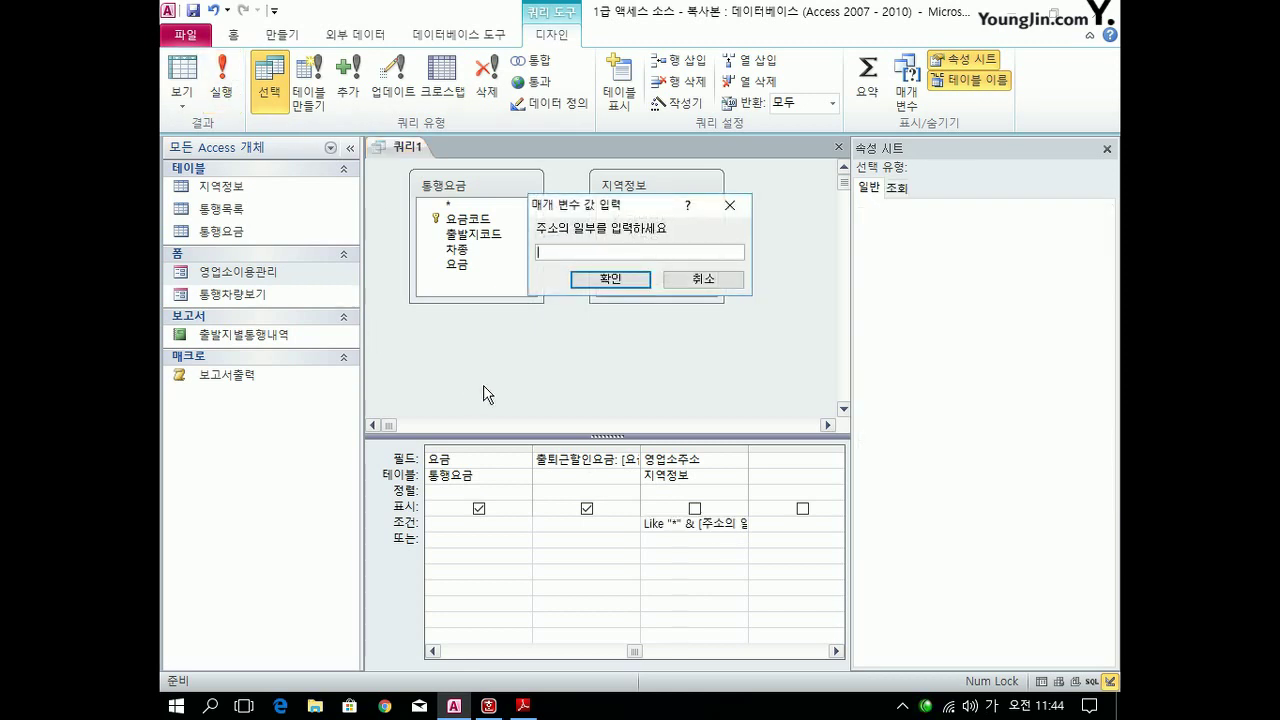
{"action": "type", "text": "남해"}
{"action": "left_click", "coordinate": [629, 286]}
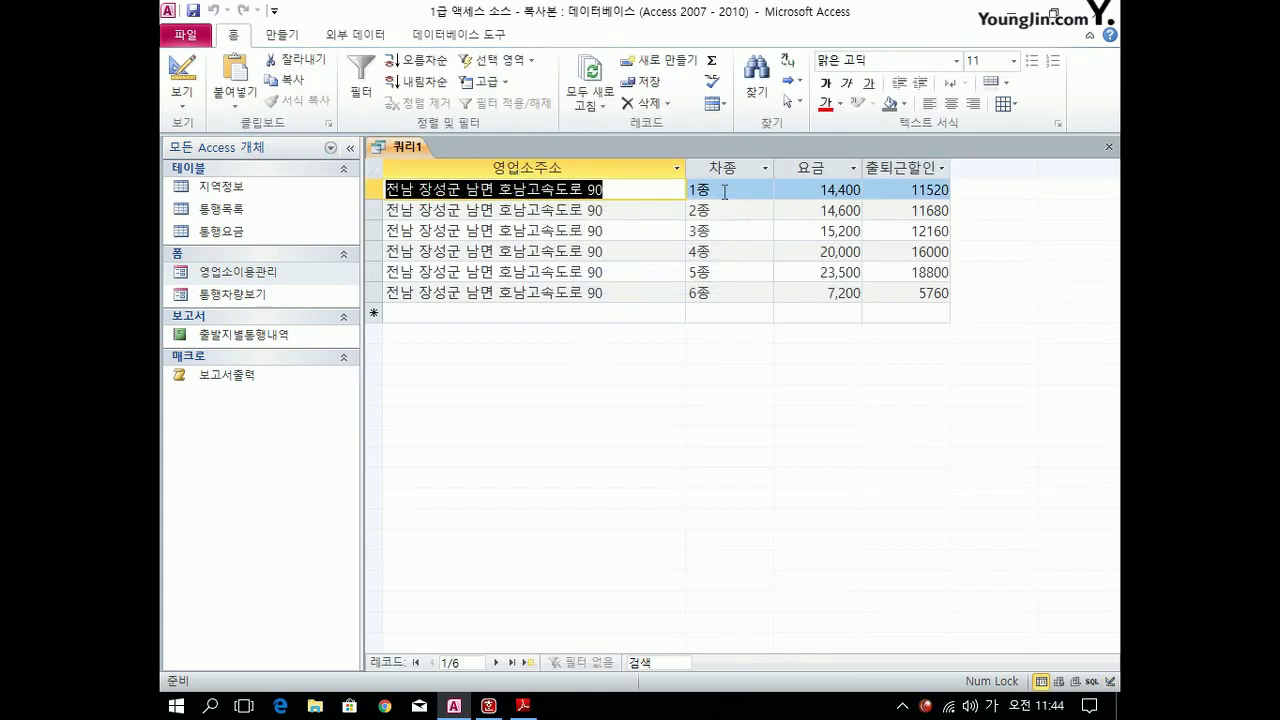
{"action": "left_click_drag", "start_coordinate": [951, 166], "coordinate": [988, 166]}
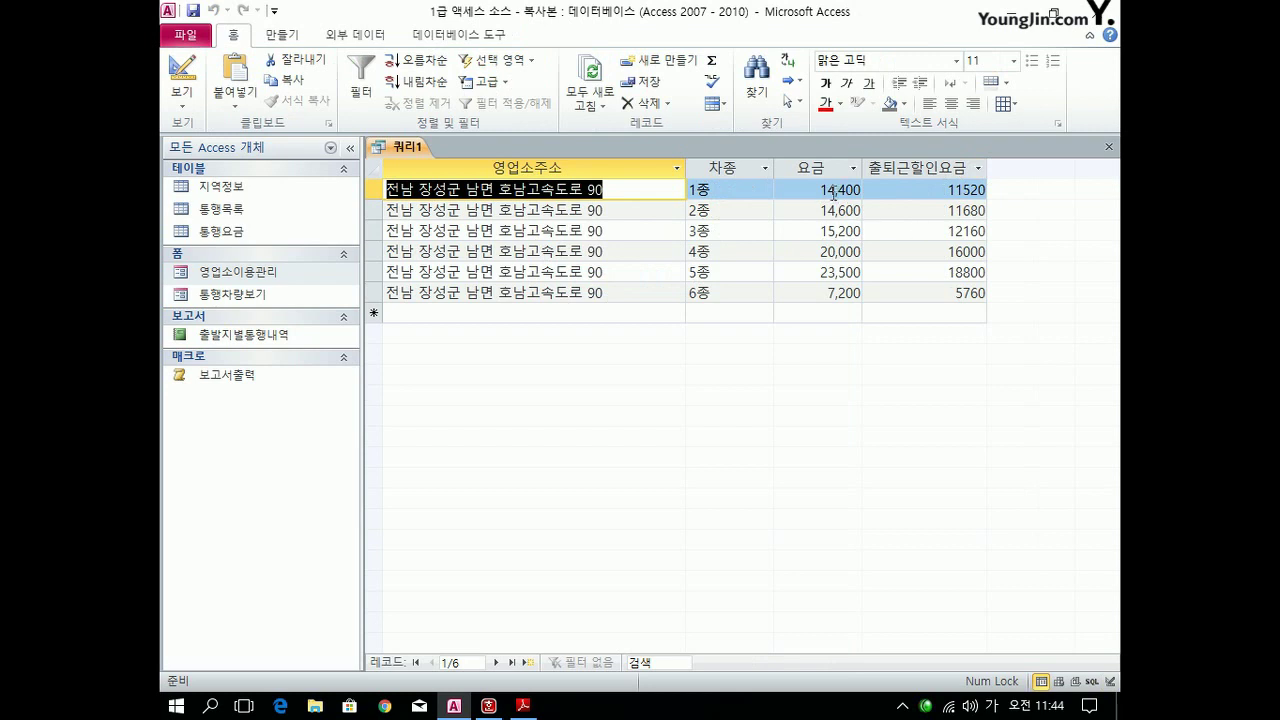
{"action": "left_click", "coordinate": [181, 72]}
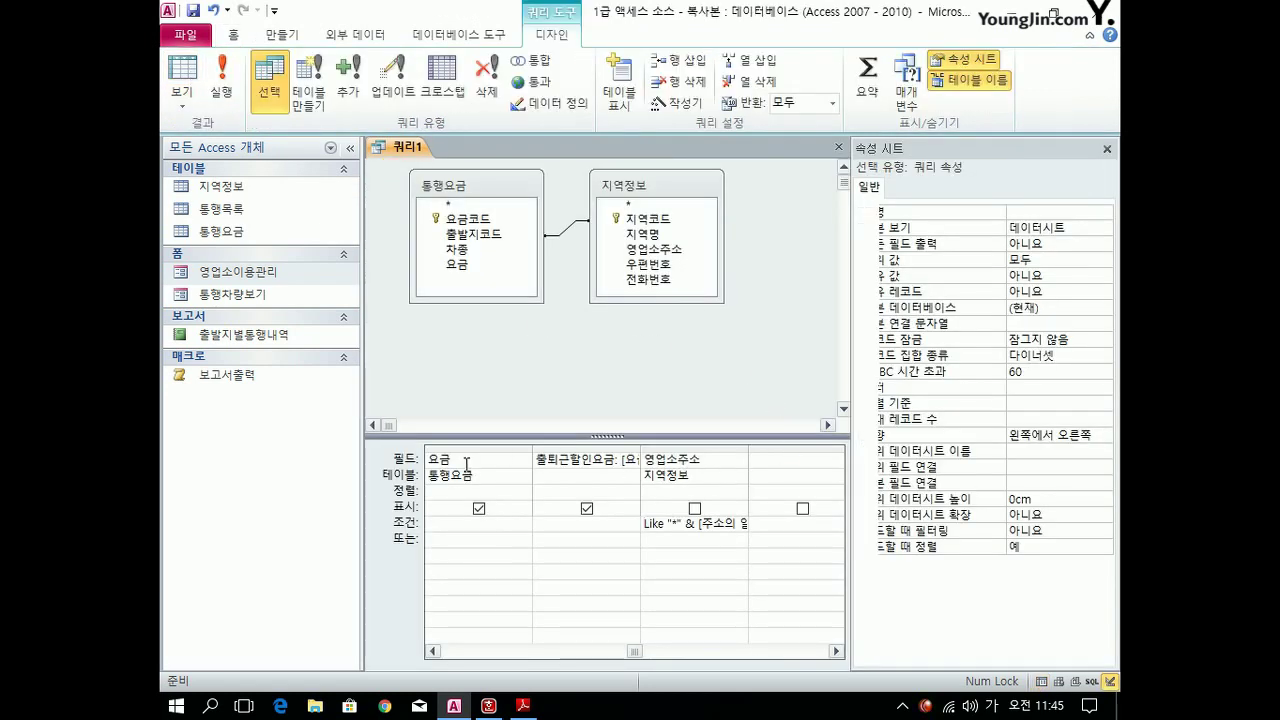
{"action": "left_click", "coordinate": [1080, 231]}
{"action": "left_click", "coordinate": [1104, 229]}
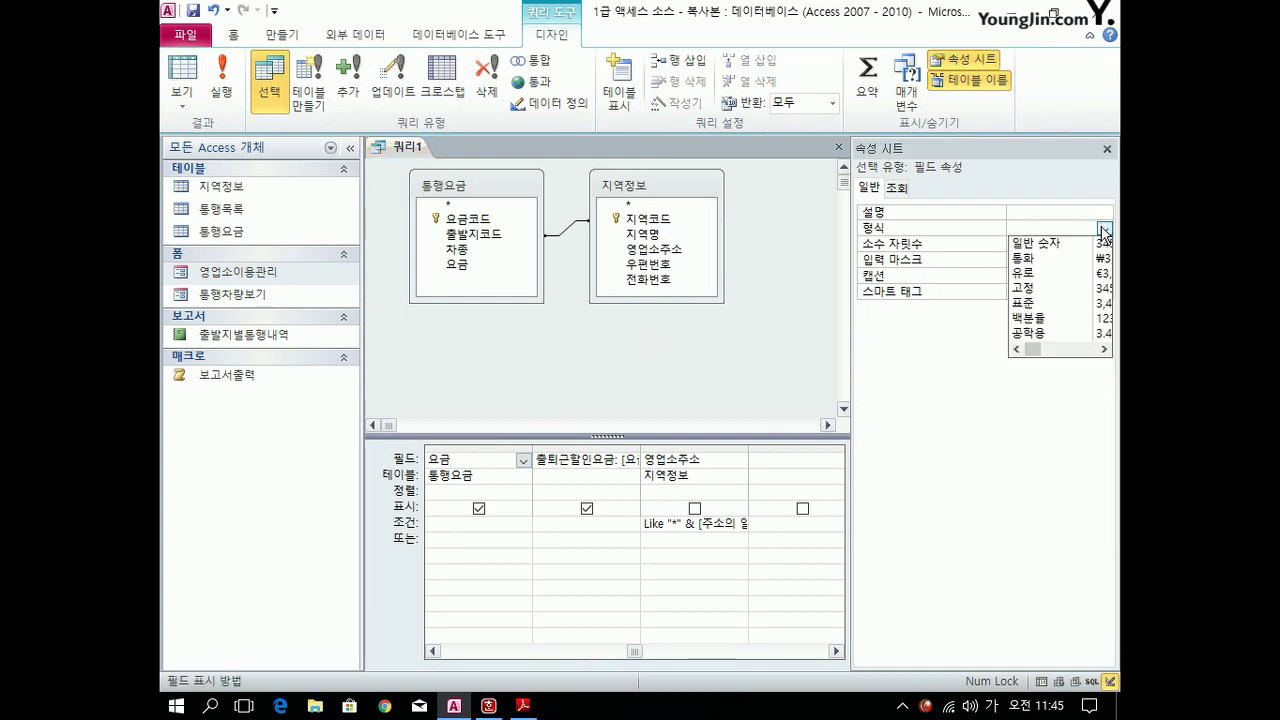
{"action": "key", "text": "Escape"}
Set the format of the calculated field 출퇴근할인요금 to 통화.
{"action": "left_click", "coordinate": [577, 459]}
{"action": "left_click", "coordinate": [1012, 228]}
{"action": "left_click", "coordinate": [1104, 229]}
{"action": "left_click", "coordinate": [1080, 260]}
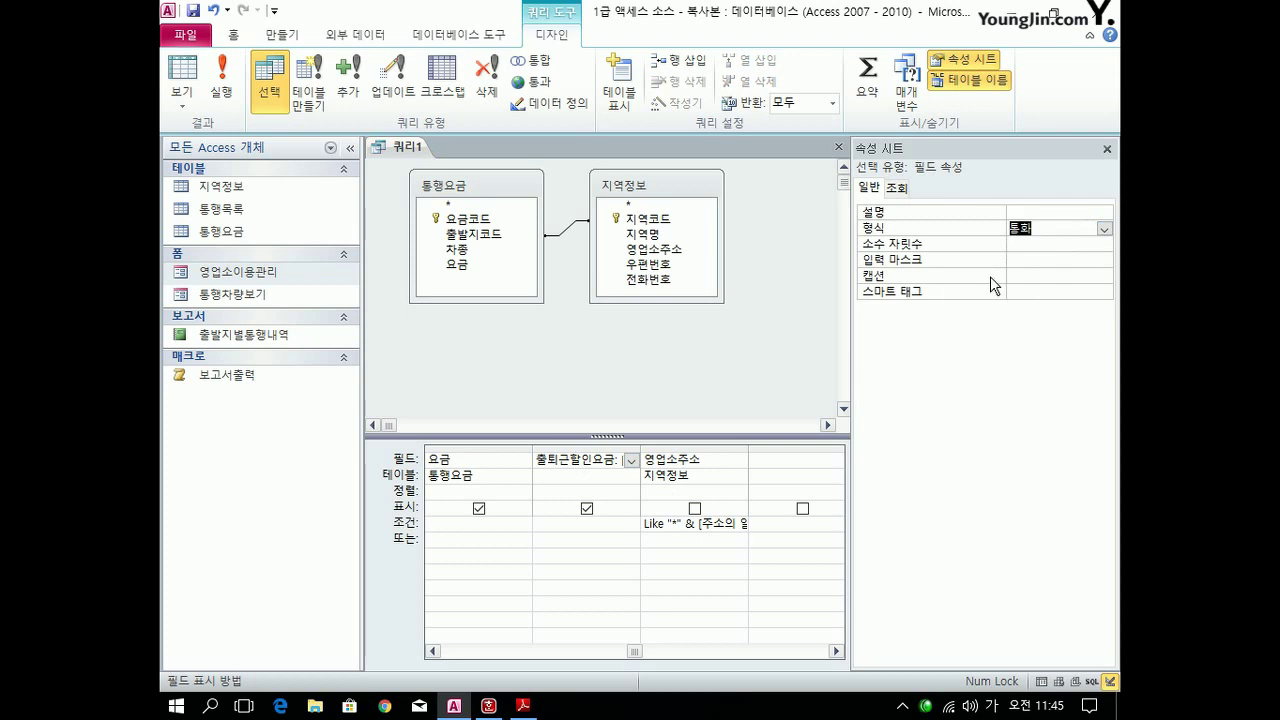
Close the query and save it under the name 통행요금조회.
{"action": "left_click", "coordinate": [839, 147]}
{"action": "left_click", "coordinate": [549, 410]}
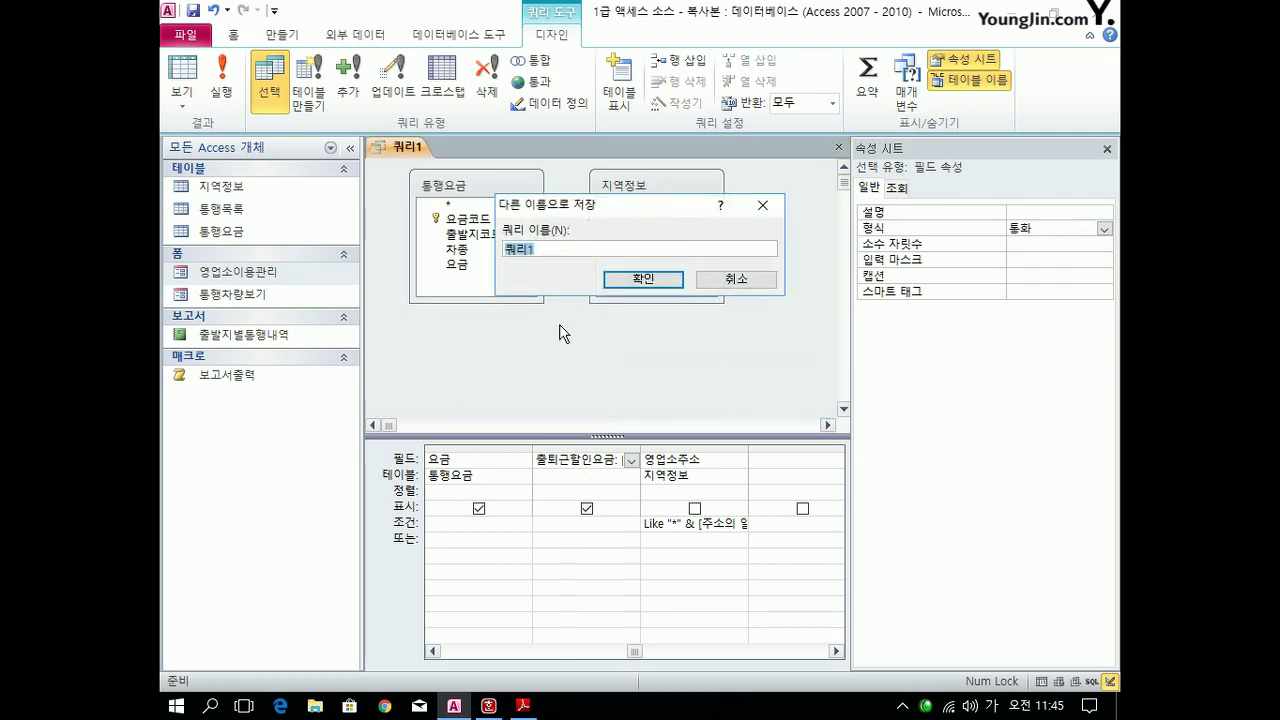
{"action": "type", "text": "ㅌ행요금조회"}
{"action": "left_click", "coordinate": [643, 278]}
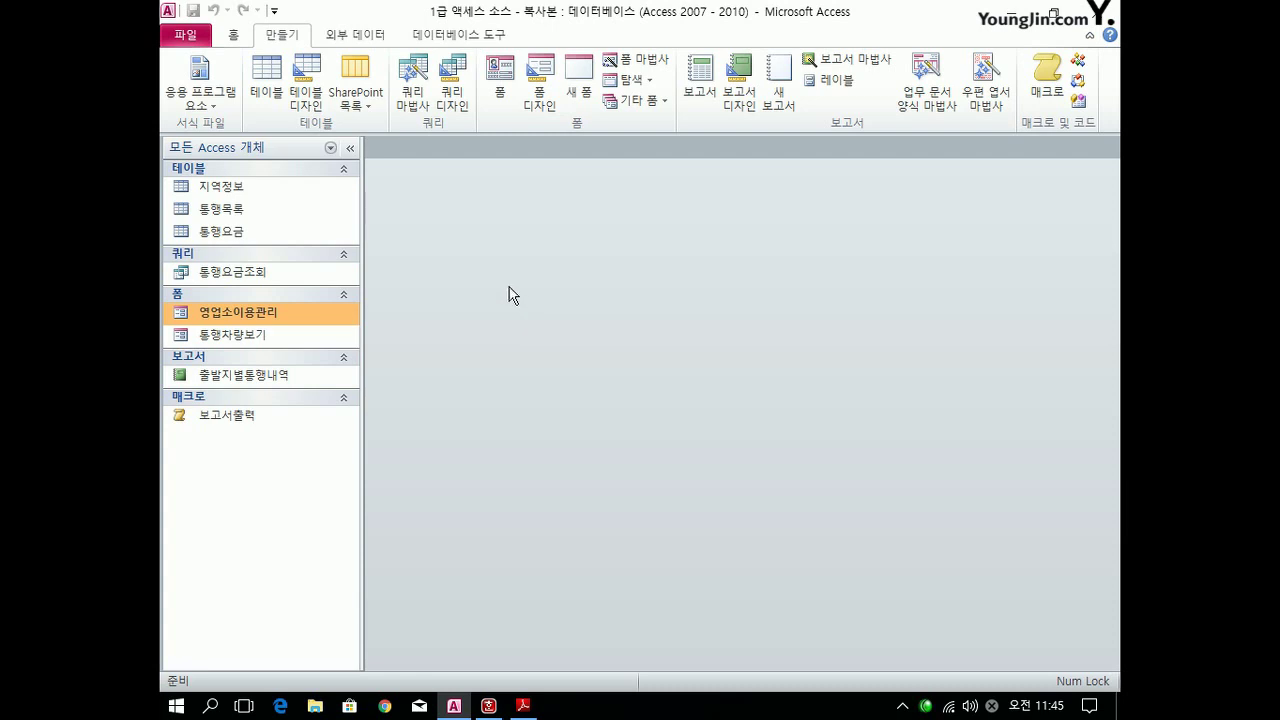
Create a new query in design view containing the tables 지역정보 and 통행목록.
{"action": "left_click", "coordinate": [452, 92]}
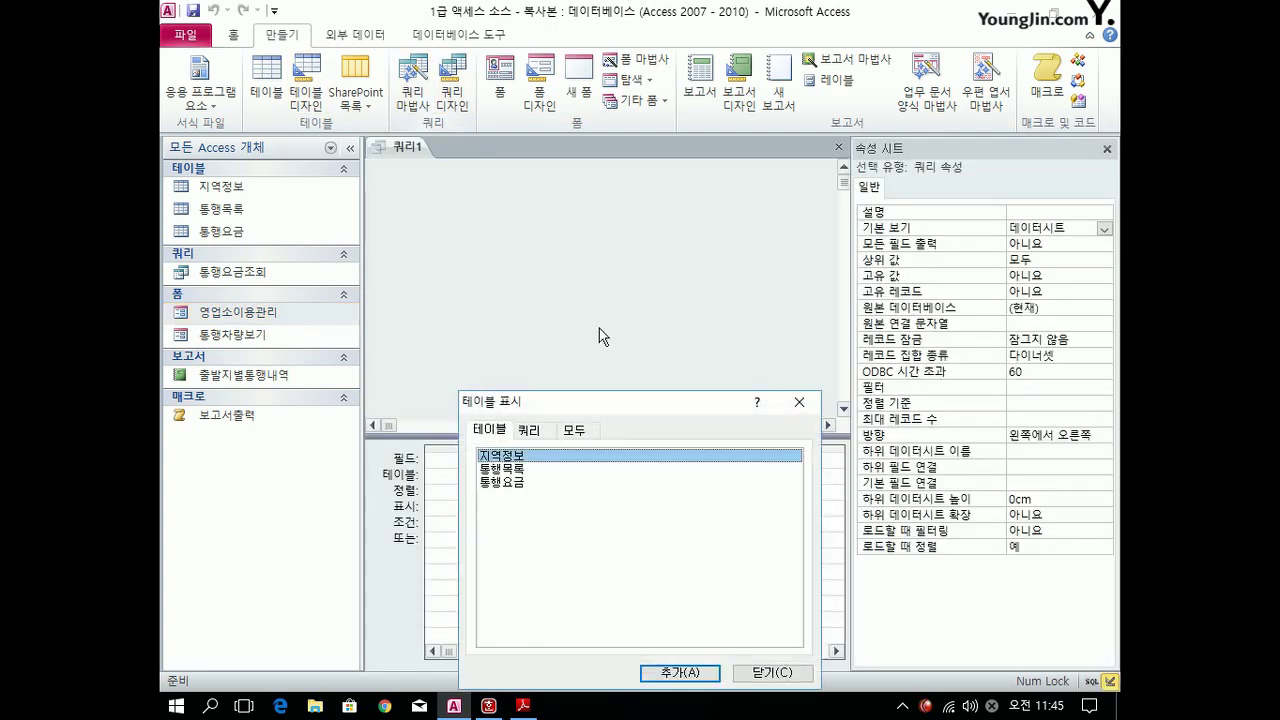
{"action": "double_click", "coordinate": [517, 455]}
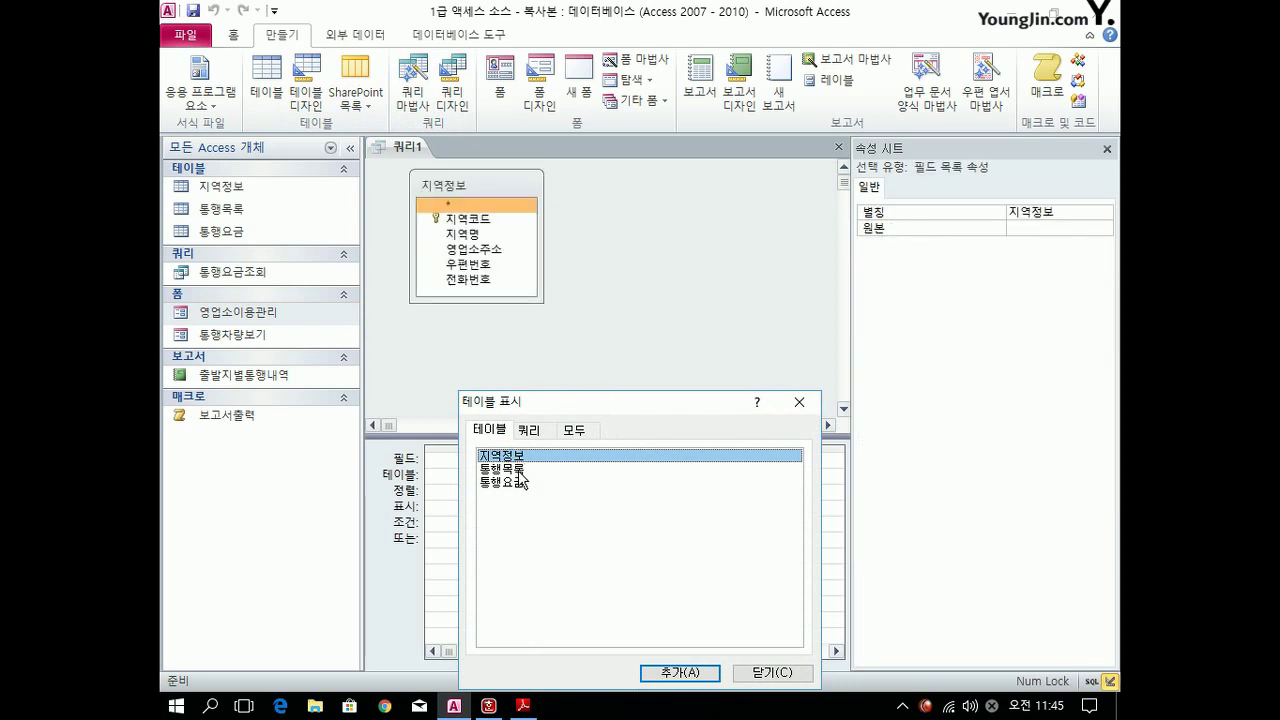
{"action": "double_click", "coordinate": [519, 469]}
{"action": "left_click", "coordinate": [771, 672]}
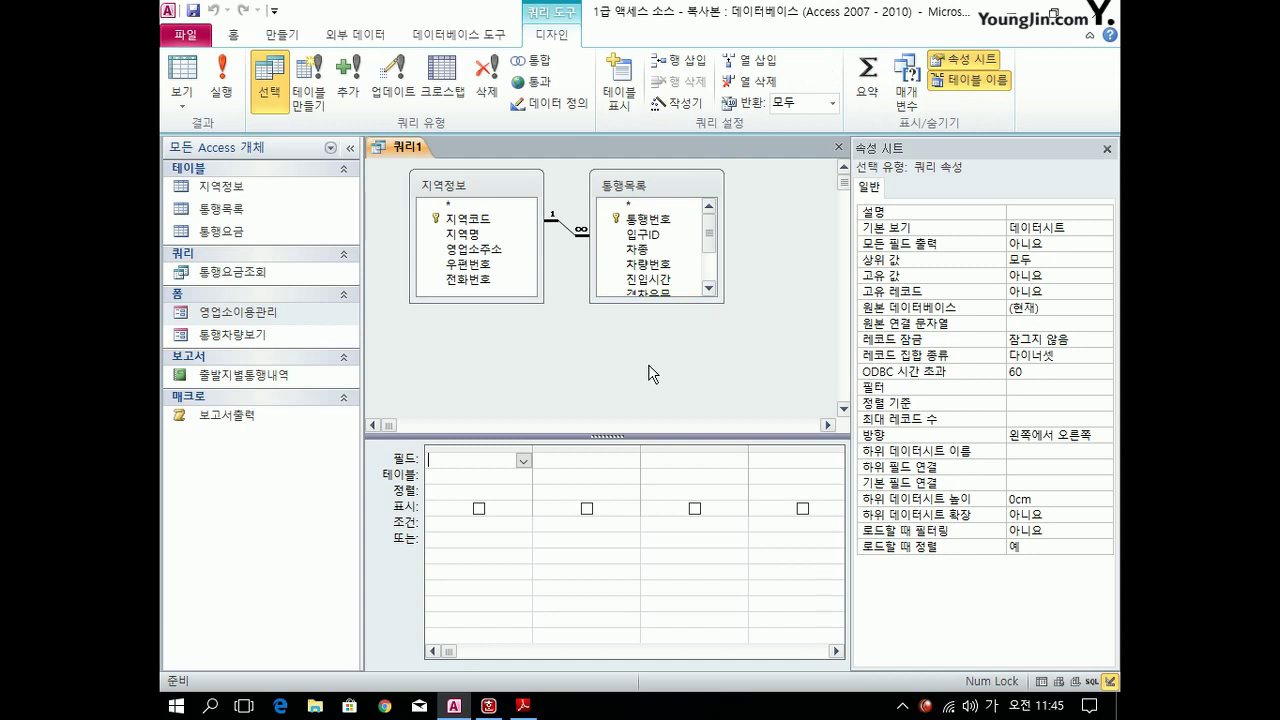
Add 지역명, 영업소주소 and 전화번호 from 지역정보 and 통행료 from 통행목록 to the query.
{"action": "double_click", "coordinate": [463, 234]}
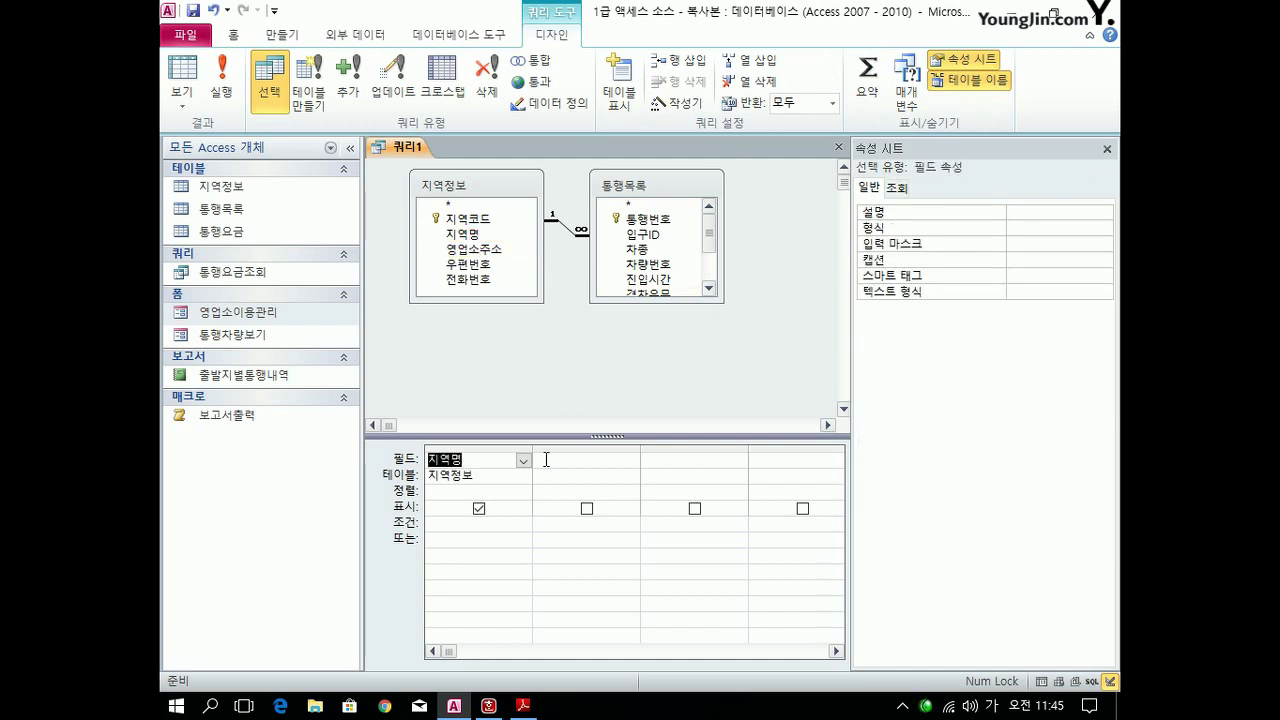
{"action": "left_click", "coordinate": [498, 250]}
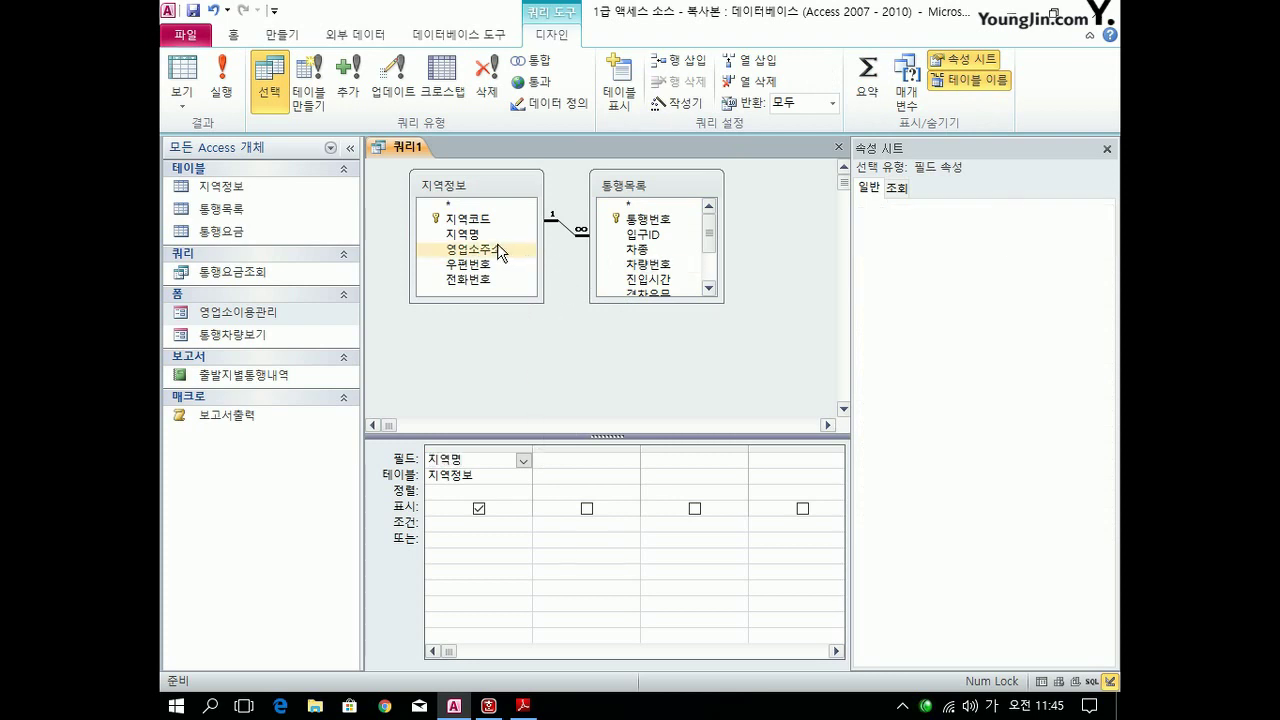
{"action": "double_click", "coordinate": [498, 250]}
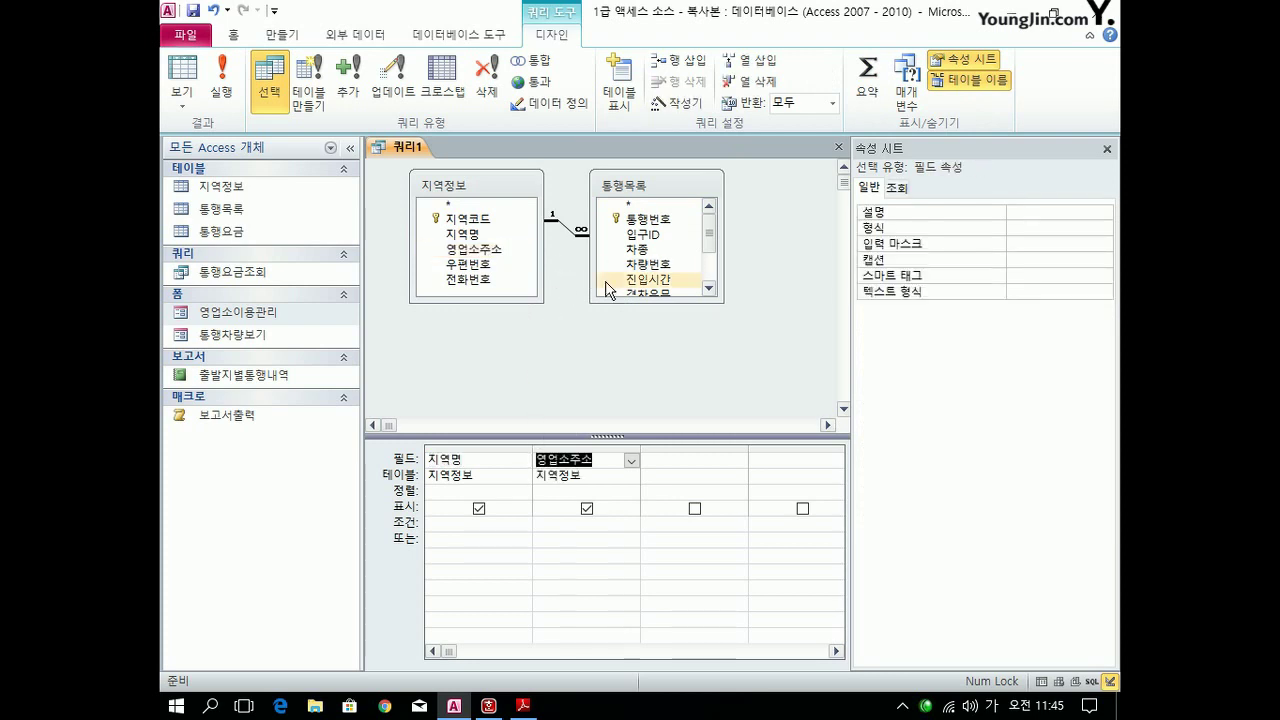
{"action": "double_click", "coordinate": [490, 279]}
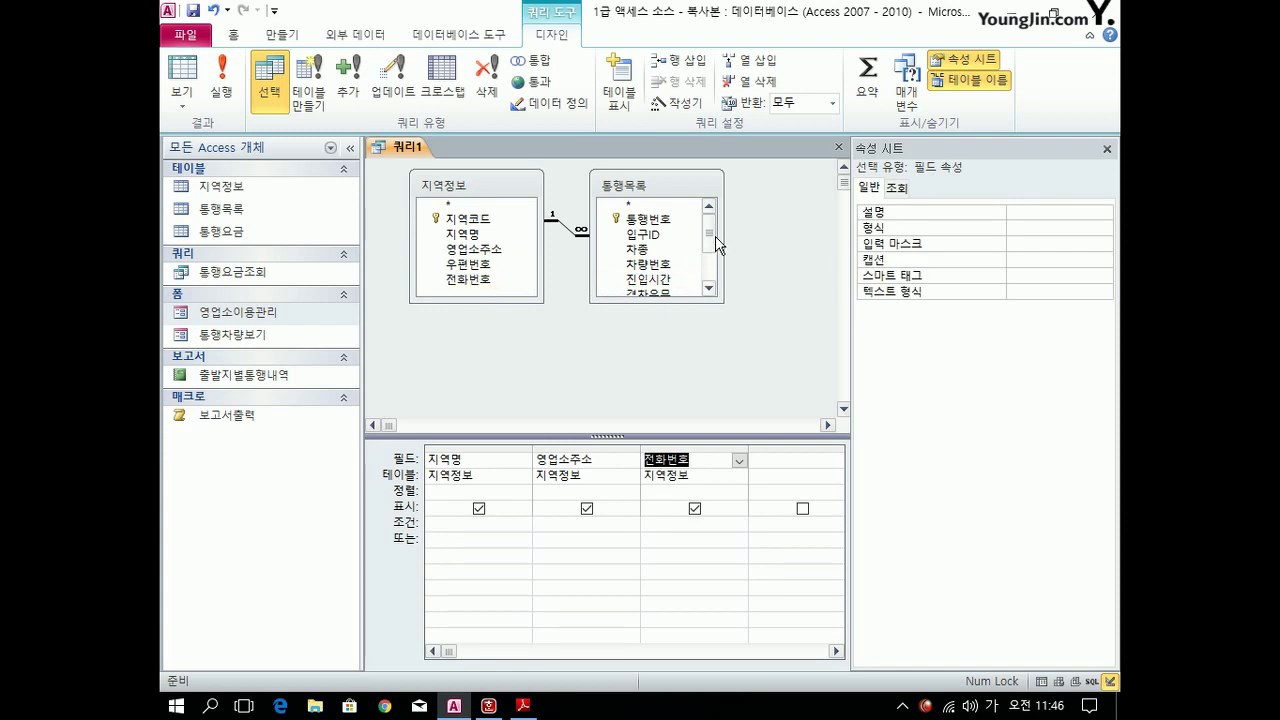
{"action": "left_click_drag", "start_coordinate": [715, 236], "coordinate": [715, 261]}
{"action": "double_click", "coordinate": [658, 245]}
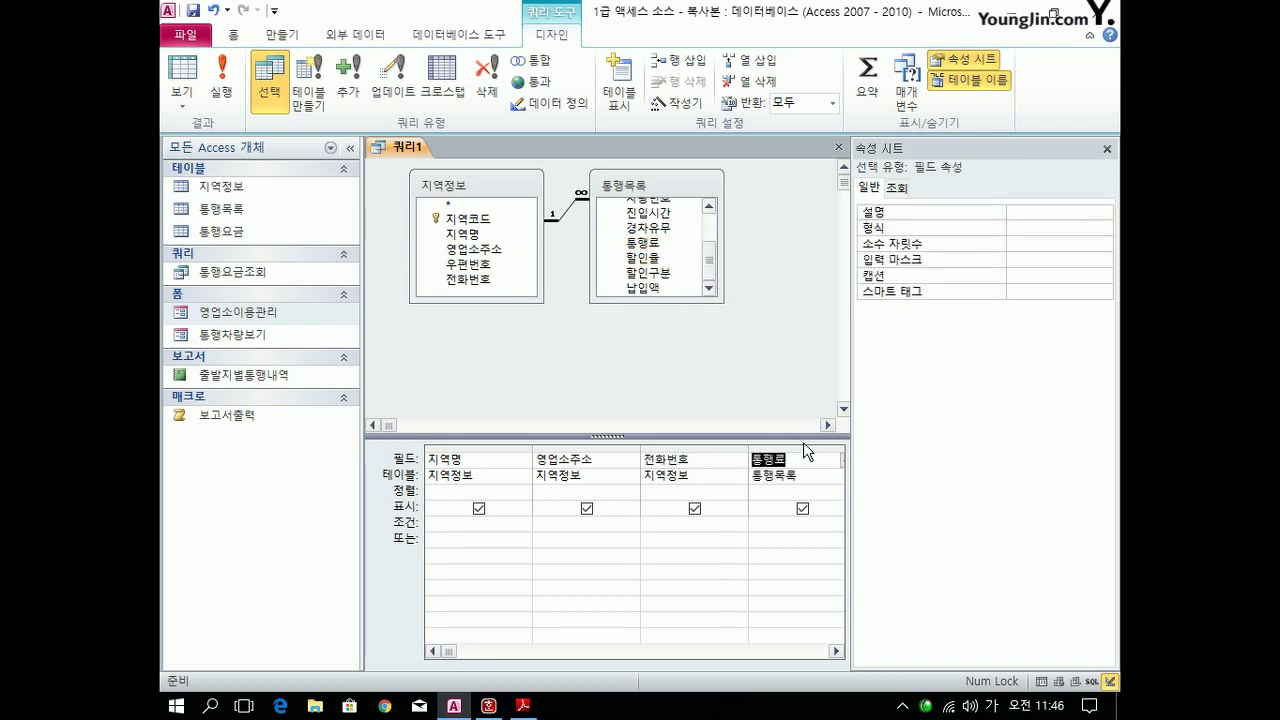
Turn on the query's 요약 row and give the 통행료 field the alias 통행료합계.
{"action": "left_click", "coordinate": [868, 80]}
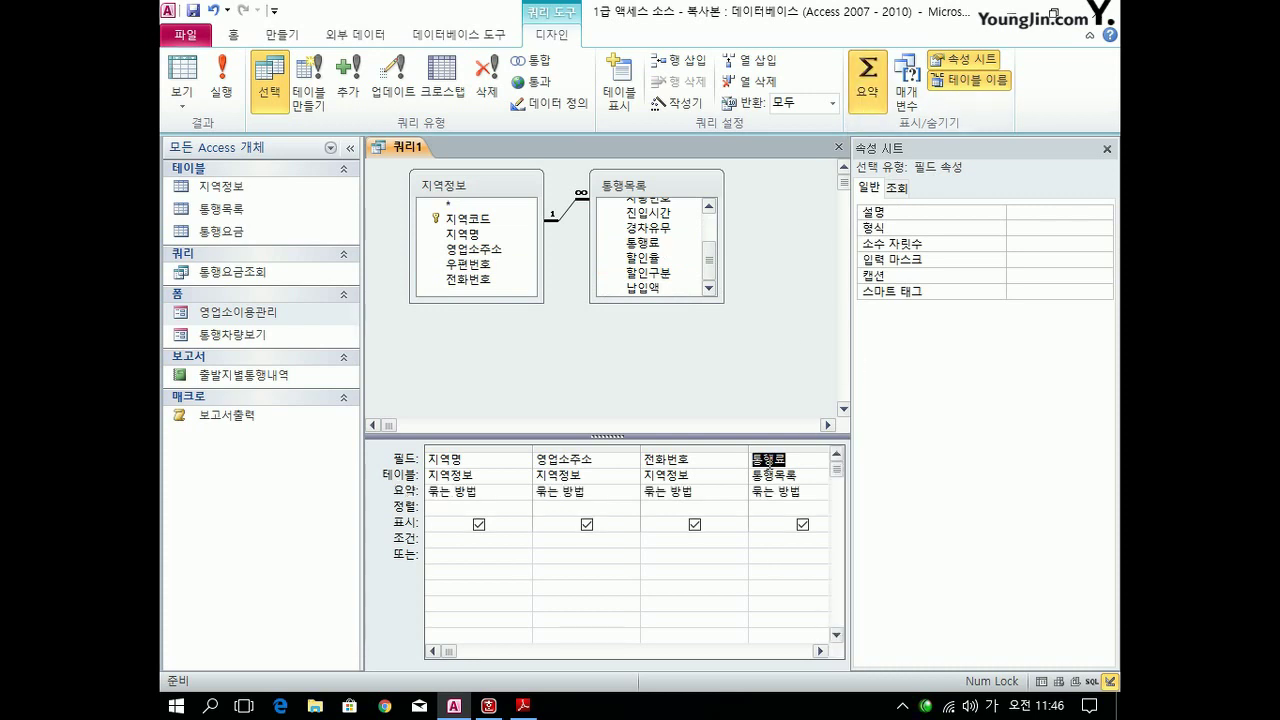
{"action": "right_click", "coordinate": [755, 460]}
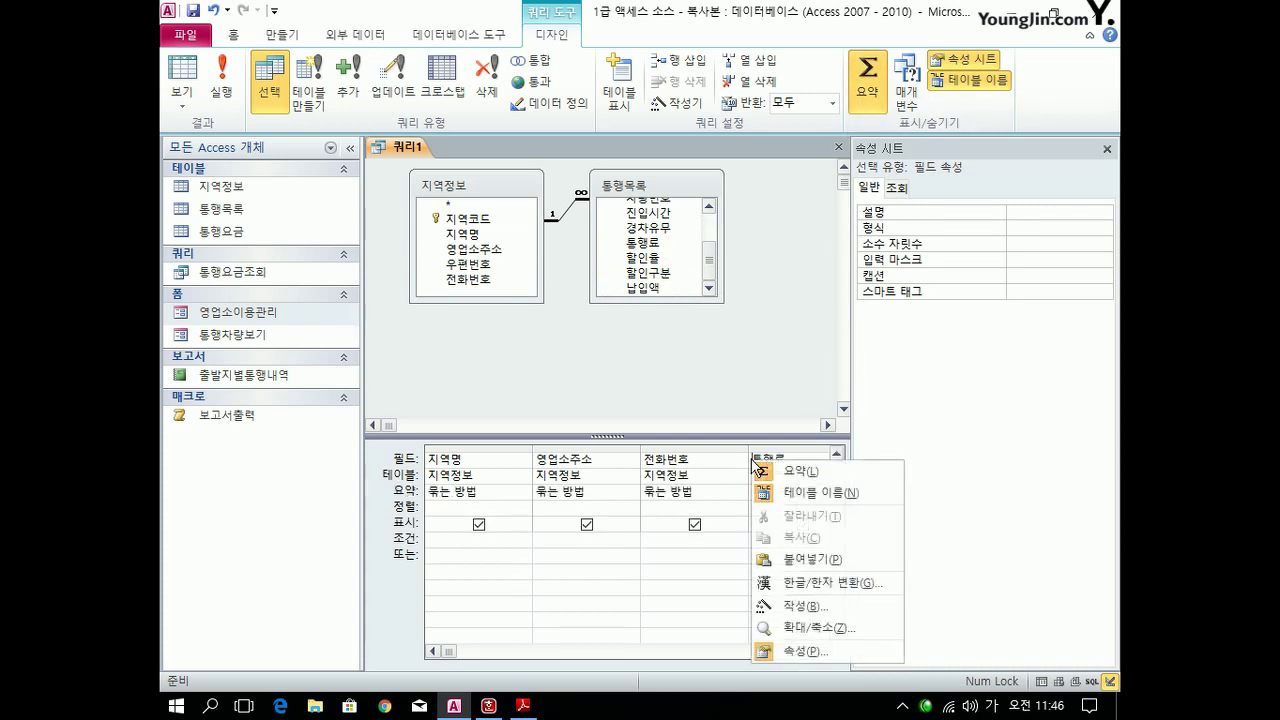
{"action": "left_click", "coordinate": [813, 628]}
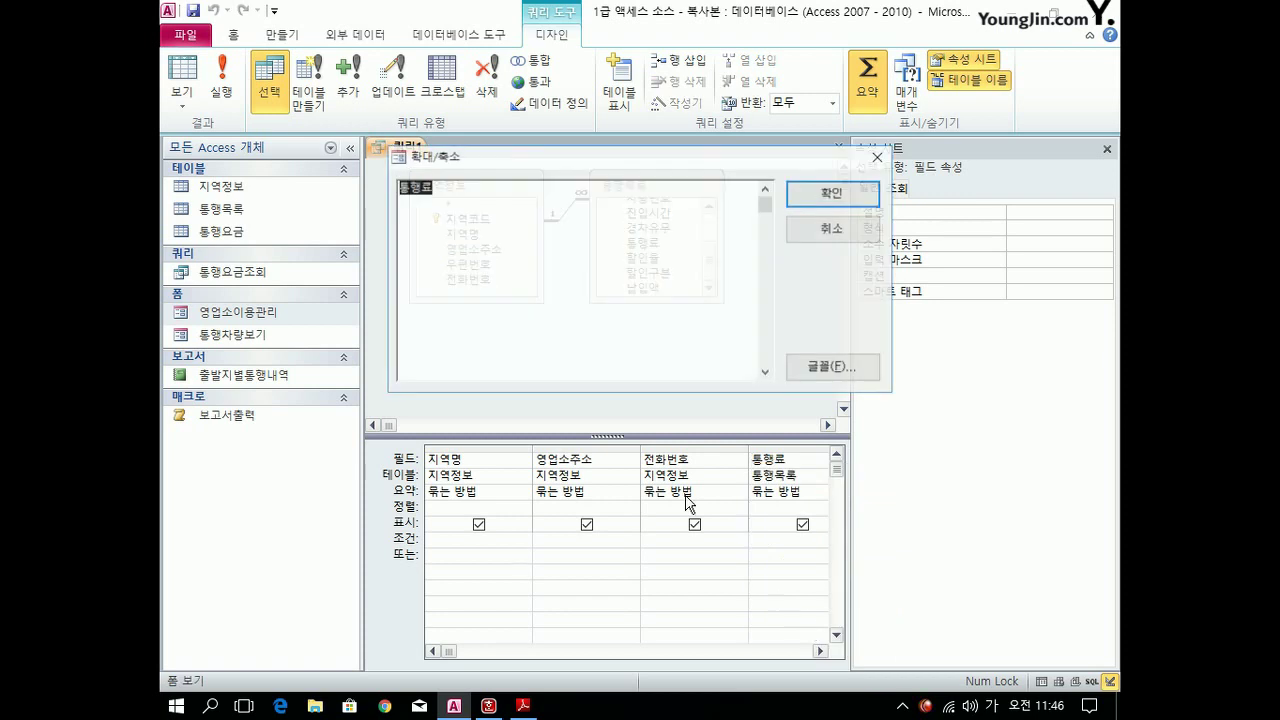
{"action": "left_click", "coordinate": [403, 190]}
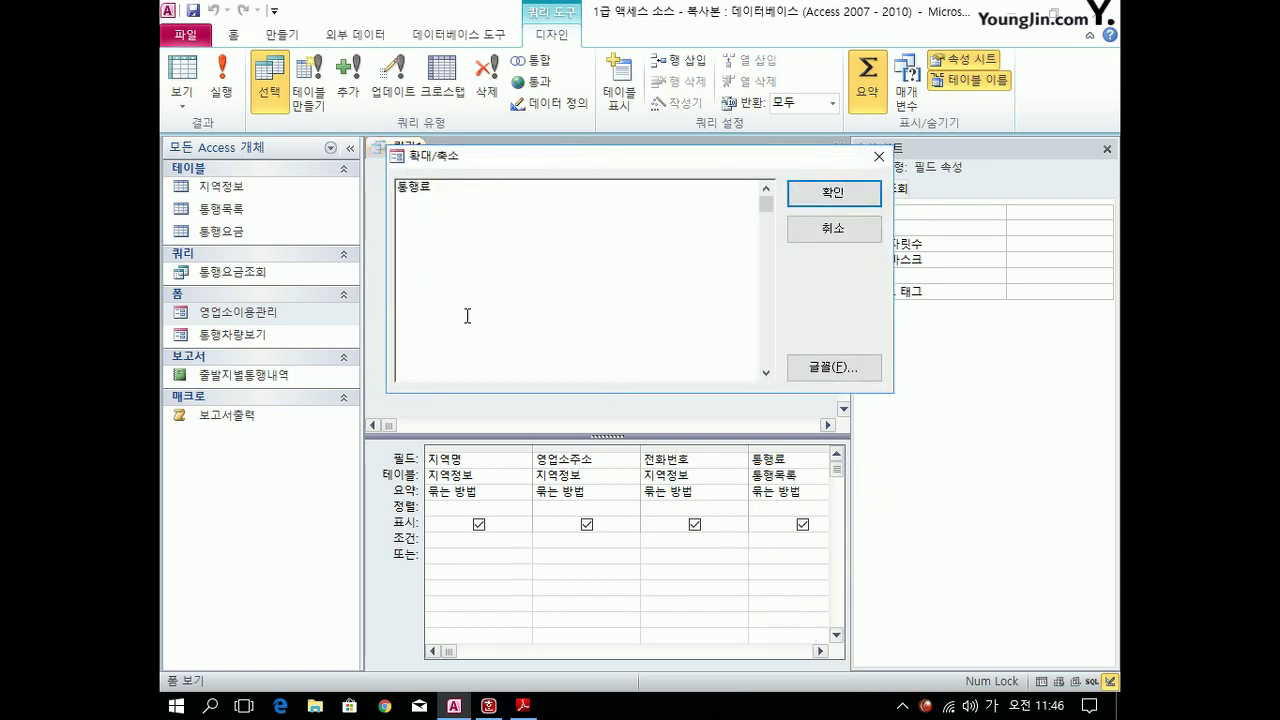
{"action": "type", "text": "통행료합계:통행료"}
{"action": "left_click", "coordinate": [833, 193]}
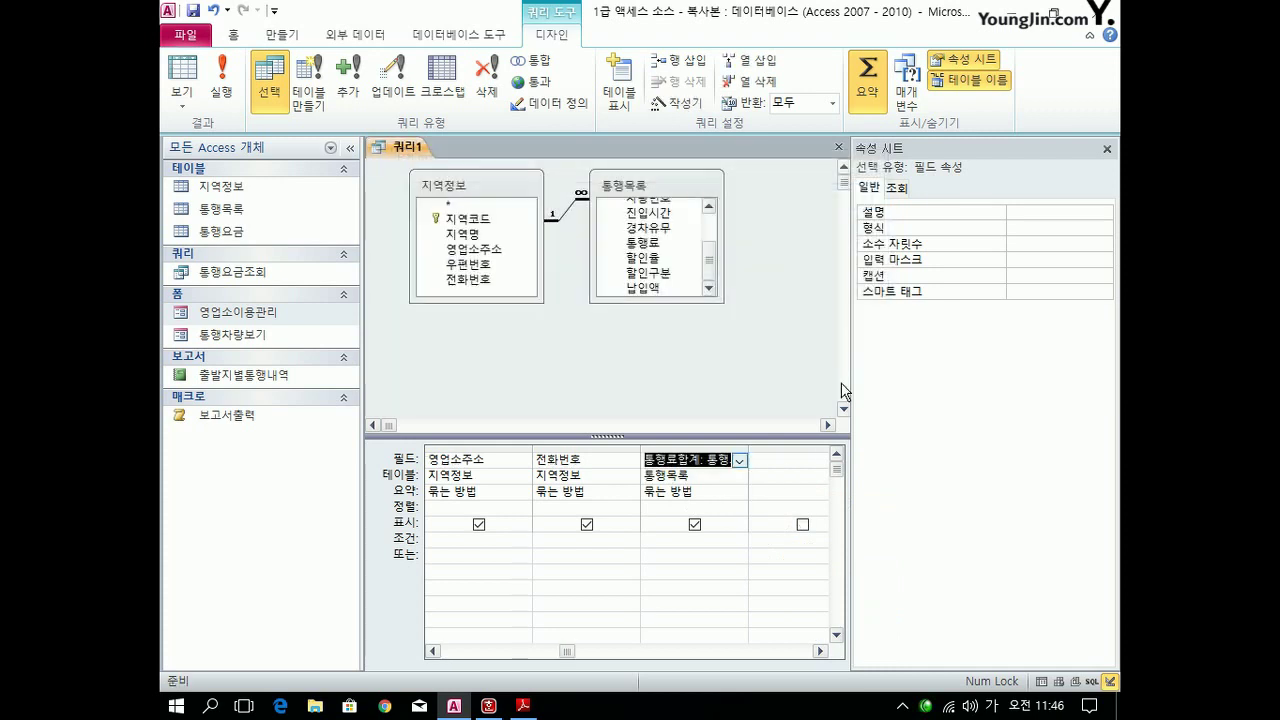
Set the 통행료합계 field's summary function to 합계.
{"action": "left_click", "coordinate": [728, 493]}
{"action": "left_click", "coordinate": [739, 493]}
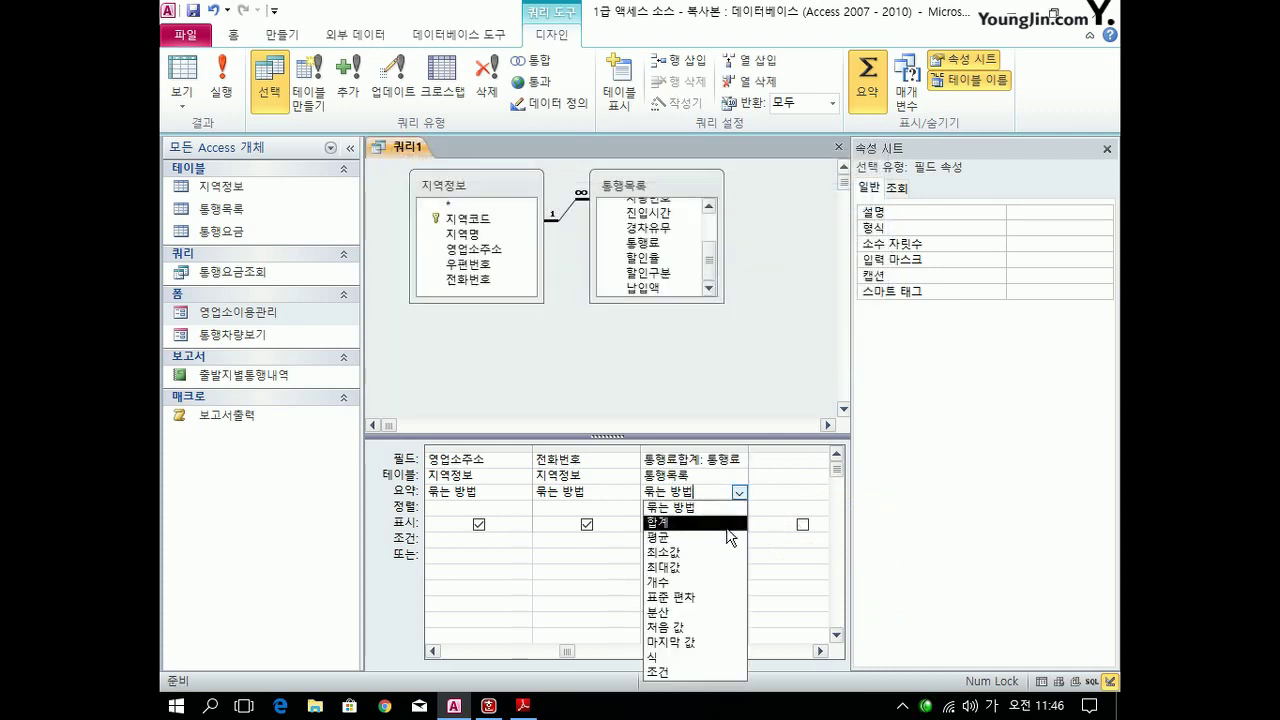
{"action": "left_click", "coordinate": [690, 523]}
Sort the 지역명 field in descending order and run the query.
{"action": "left_click_drag", "start_coordinate": [566, 651], "coordinate": [404, 650]}
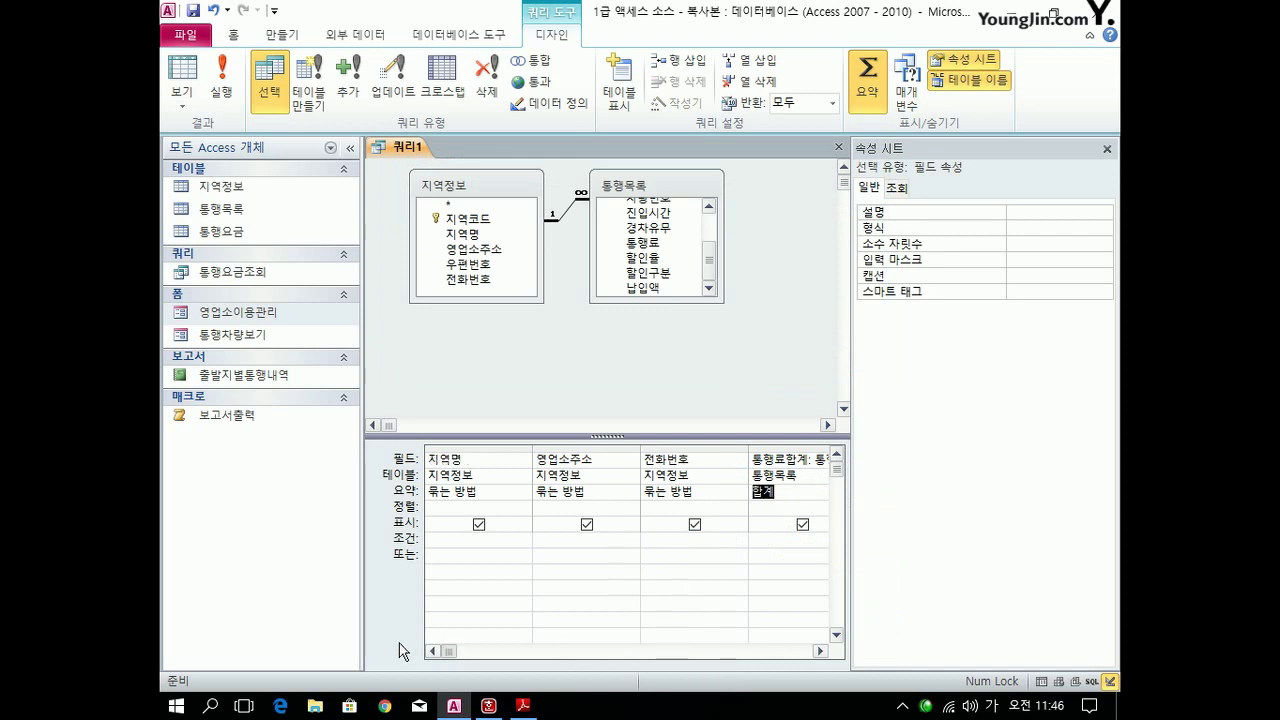
{"action": "left_click", "coordinate": [449, 511]}
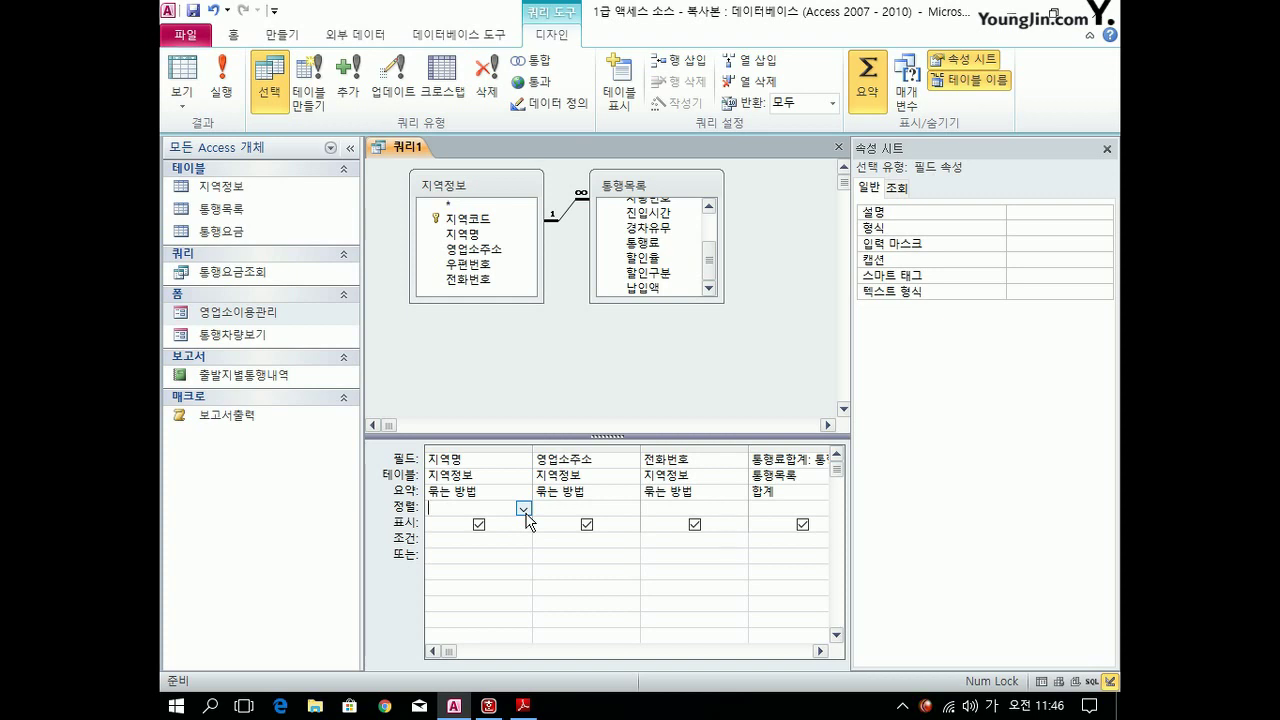
{"action": "left_click", "coordinate": [523, 509]}
{"action": "left_click", "coordinate": [503, 536]}
{"action": "left_click", "coordinate": [221, 82]}
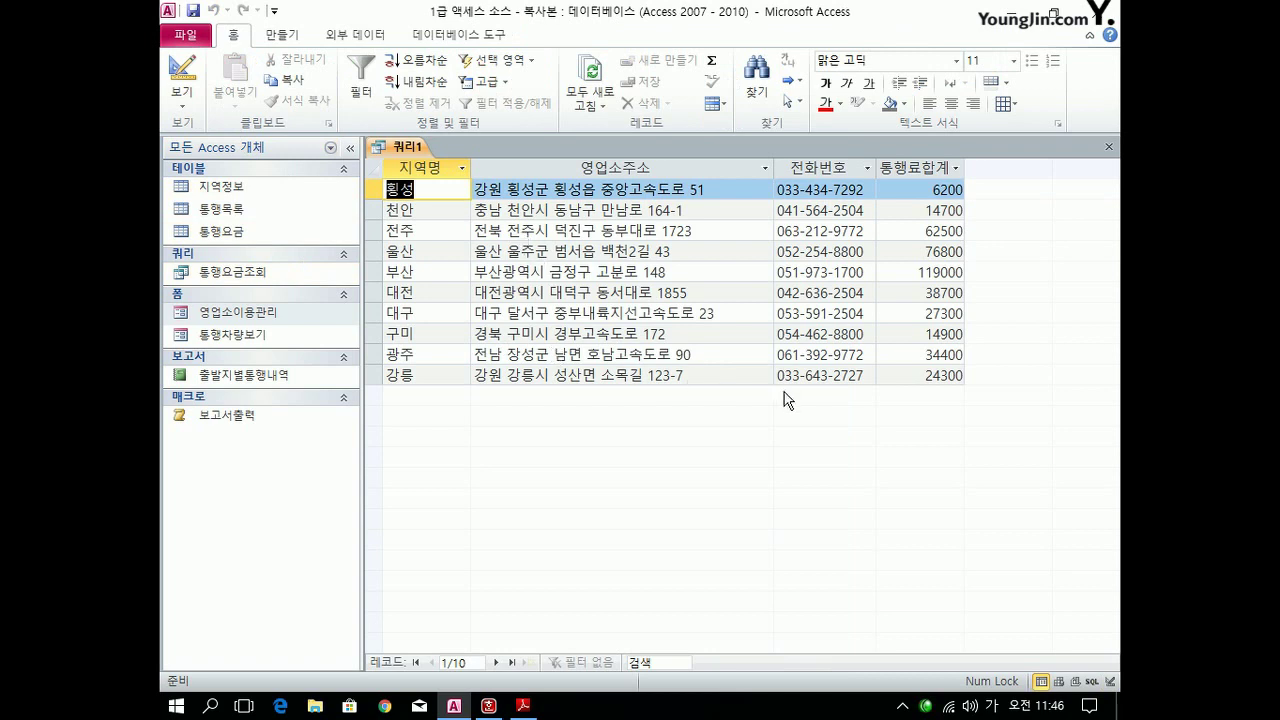
Close the query and save it under the name 지역별합계.
{"action": "left_click", "coordinate": [1094, 146]}
{"action": "left_click", "coordinate": [495, 402]}
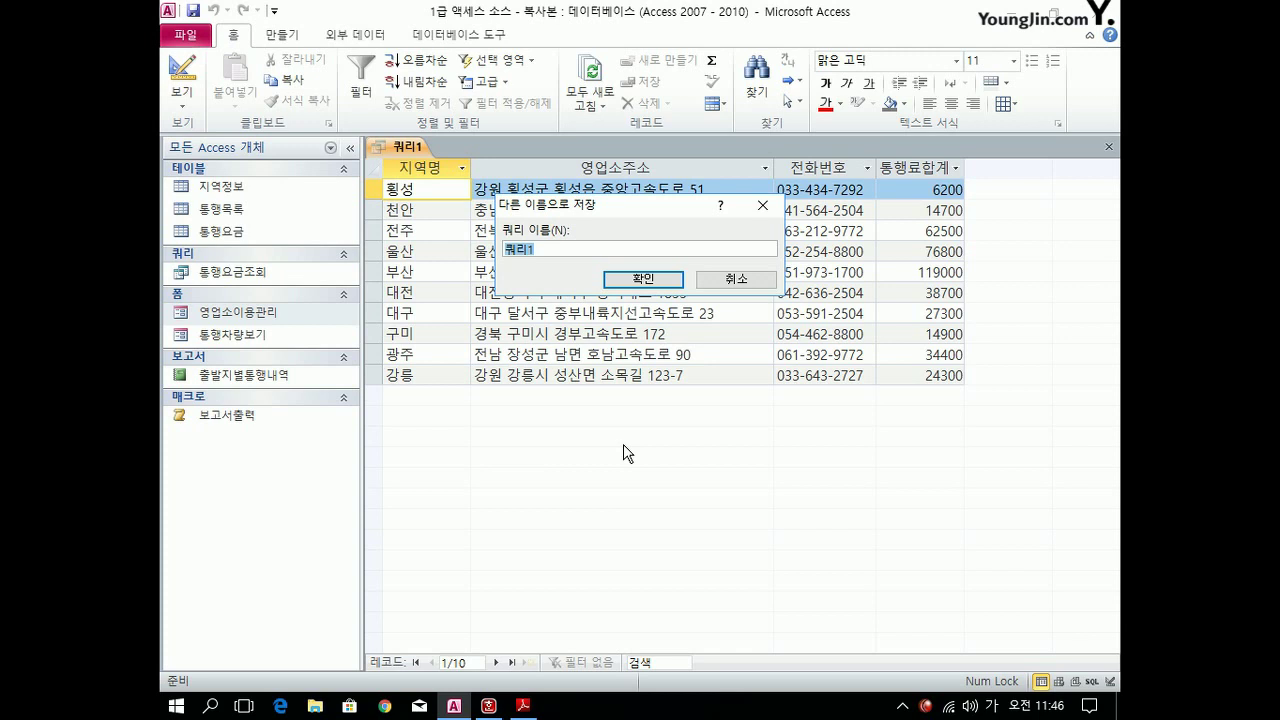
{"action": "type", "text": "지역별합계"}
{"action": "key", "text": "Return"}
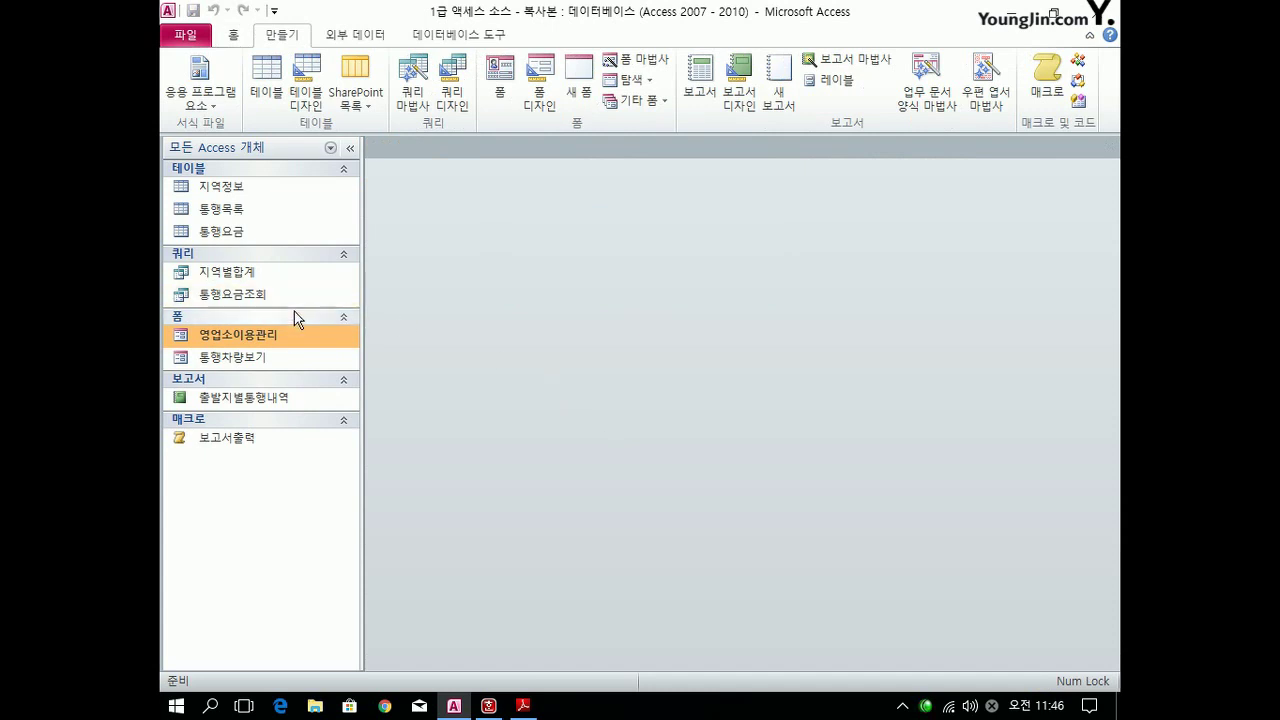
Open the form 영업소이용관리 in design view and start a macro for the 통행요금표 button's On Click event.
{"action": "right_click", "coordinate": [282, 335]}
{"action": "left_click", "coordinate": [320, 385]}
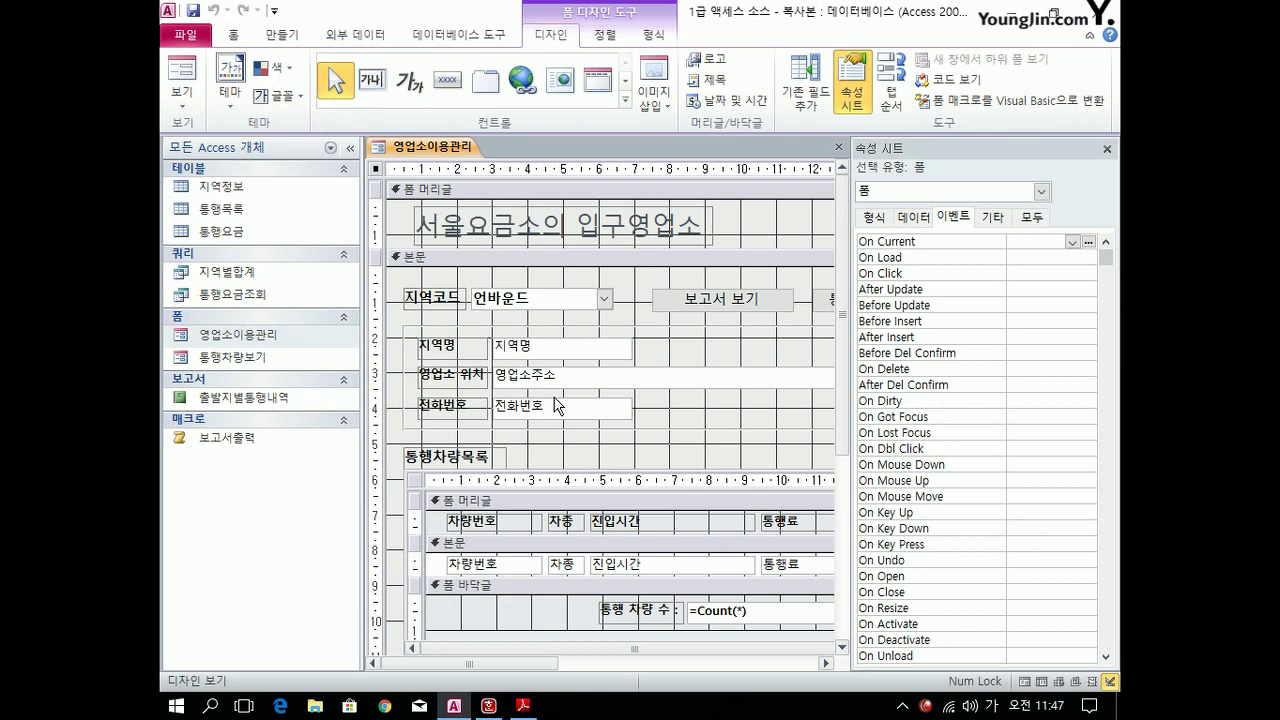
{"action": "left_click_drag", "start_coordinate": [520, 665], "coordinate": [623, 665]}
{"action": "left_click", "coordinate": [722, 300]}
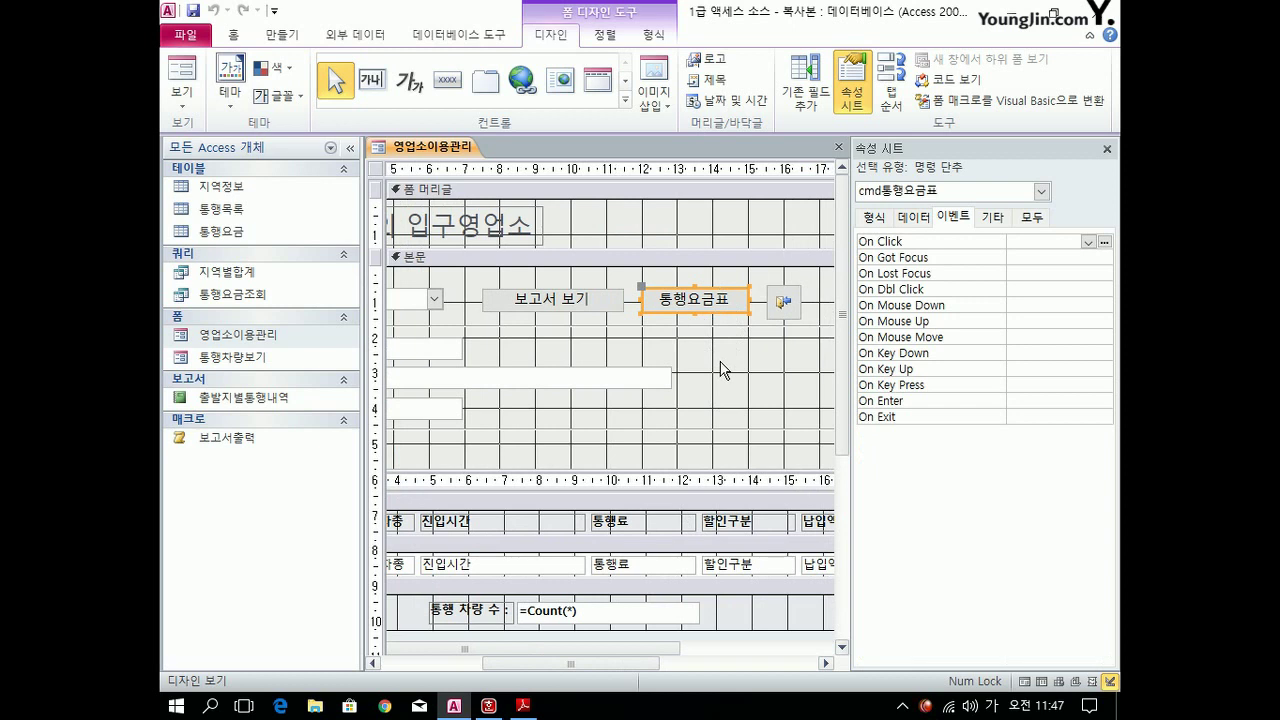
{"action": "left_click", "coordinate": [1088, 242]}
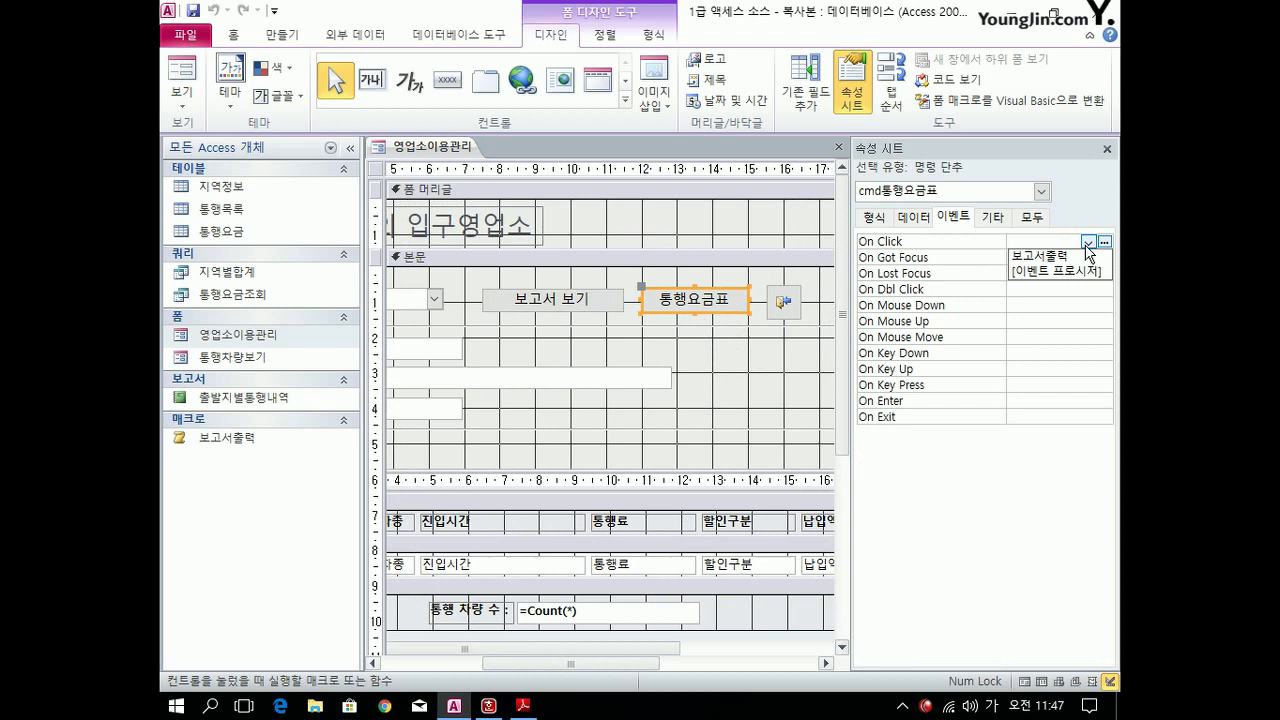
{"action": "left_click", "coordinate": [1088, 242]}
{"action": "left_click", "coordinate": [1104, 242]}
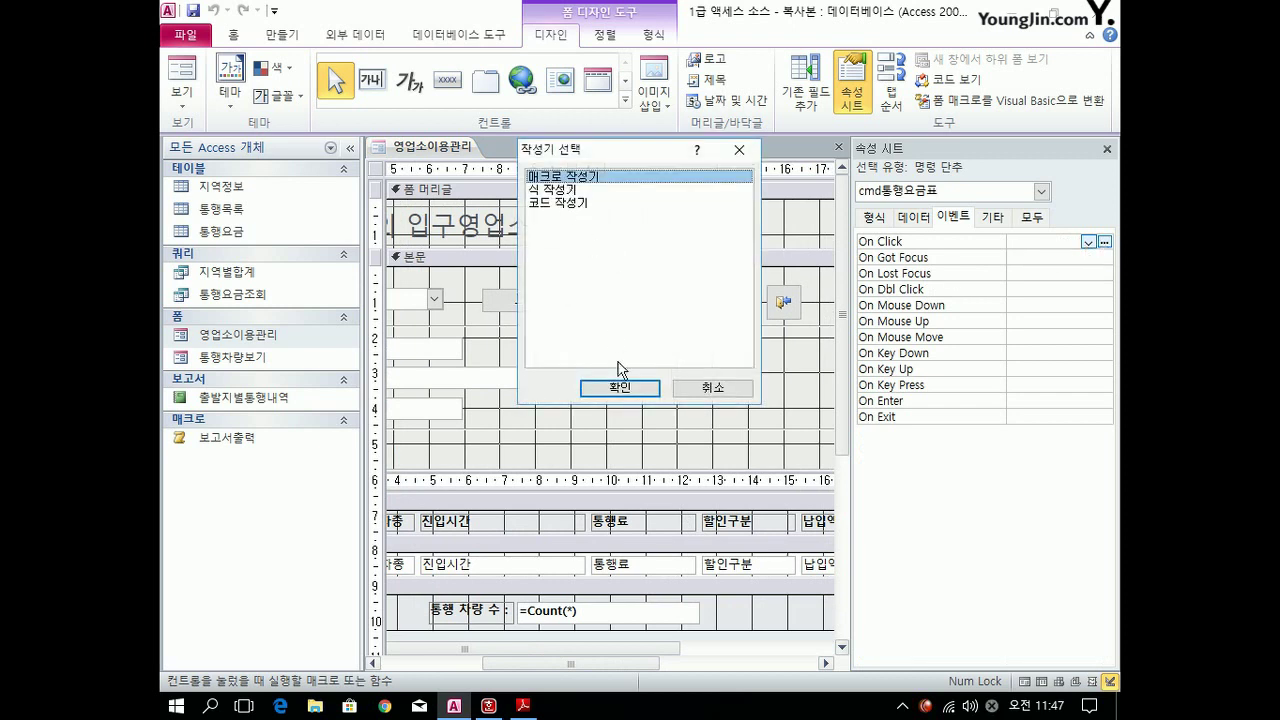
{"action": "left_click", "coordinate": [620, 386]}
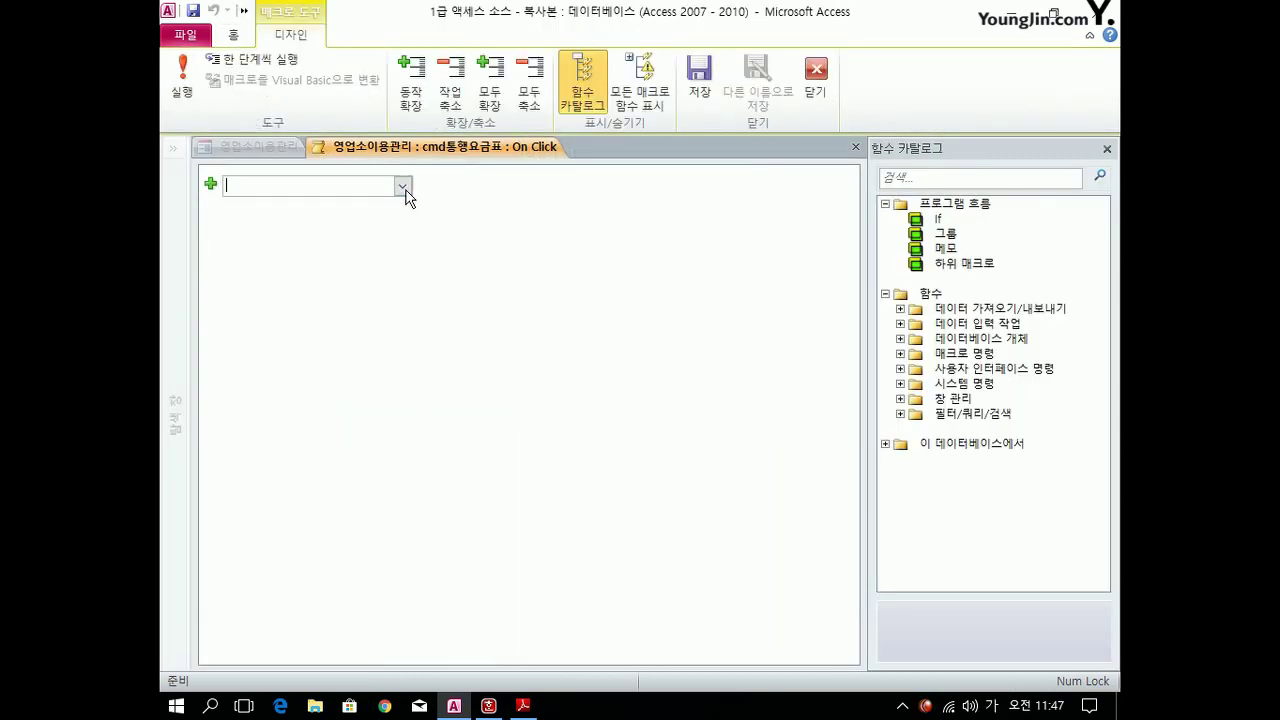
Add the ExportWithFormatting action to the button's macro.
{"action": "left_click", "coordinate": [405, 190]}
{"action": "left_click_drag", "start_coordinate": [409, 251], "coordinate": [410, 306]}
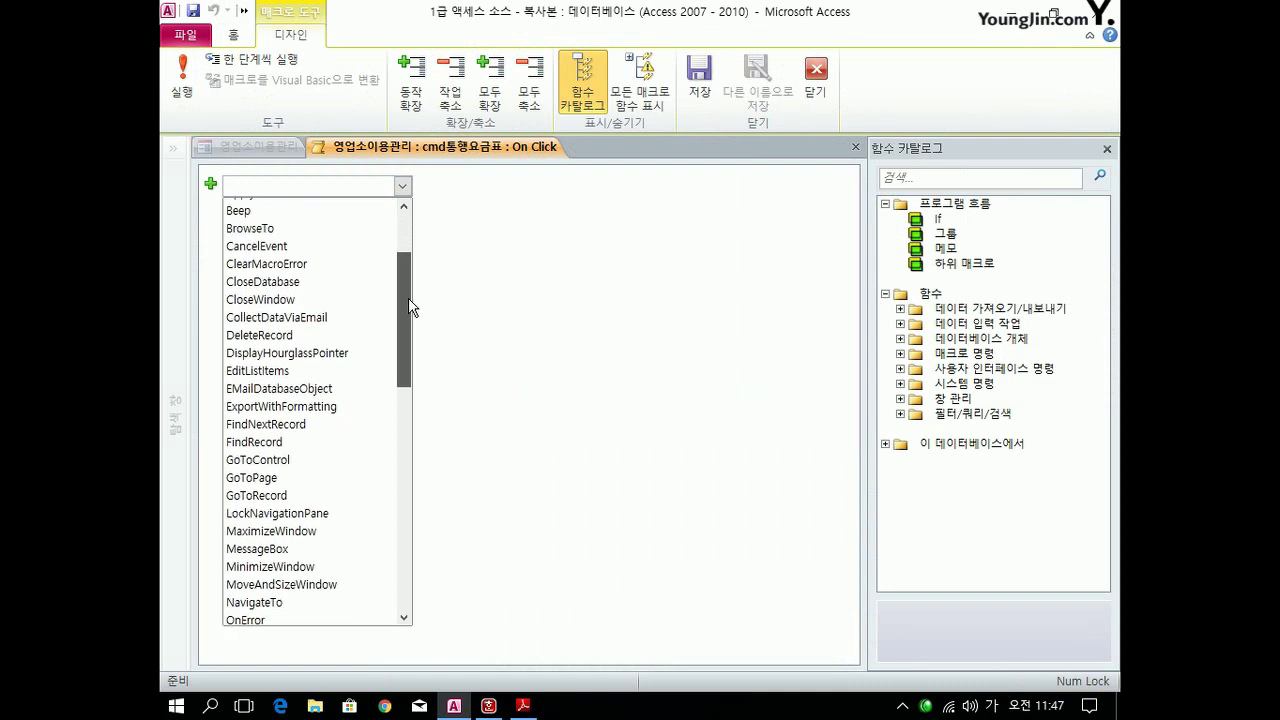
{"action": "left_click", "coordinate": [344, 406]}
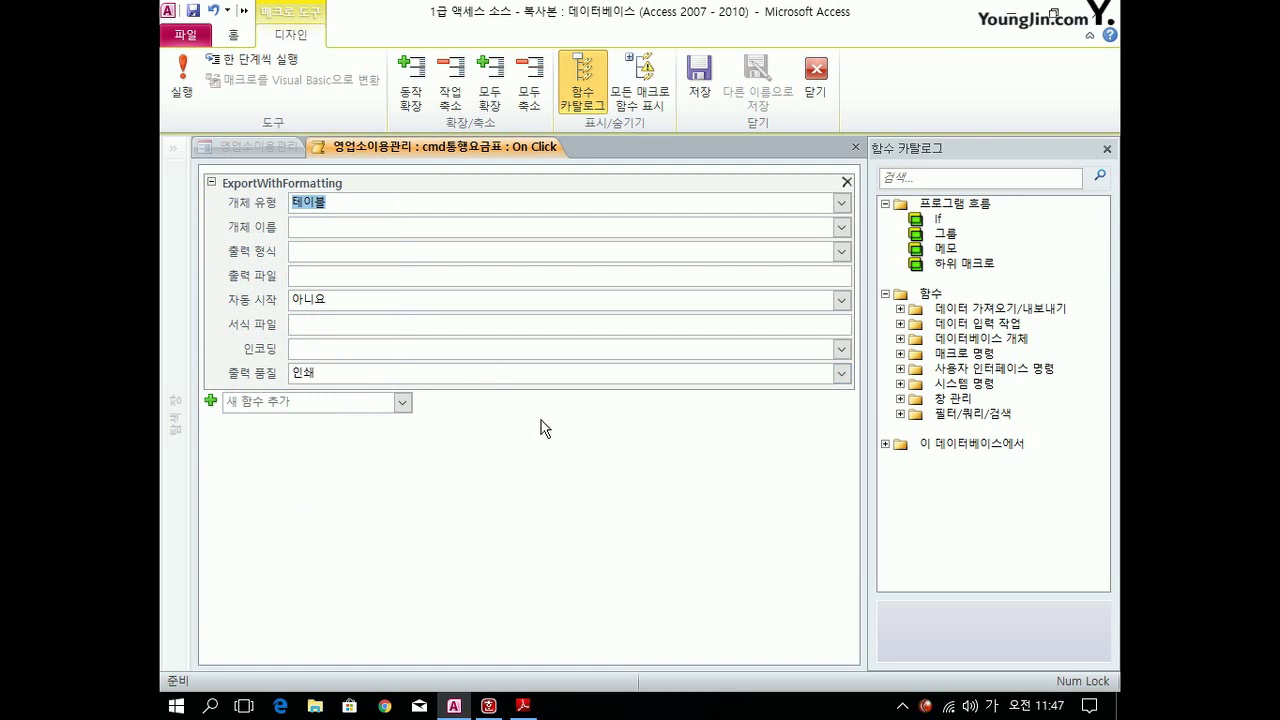
Set the export's object name to the table 통행요금 and its output format to Excel 통합 문서 (*.xlsx).
{"action": "left_click", "coordinate": [474, 228]}
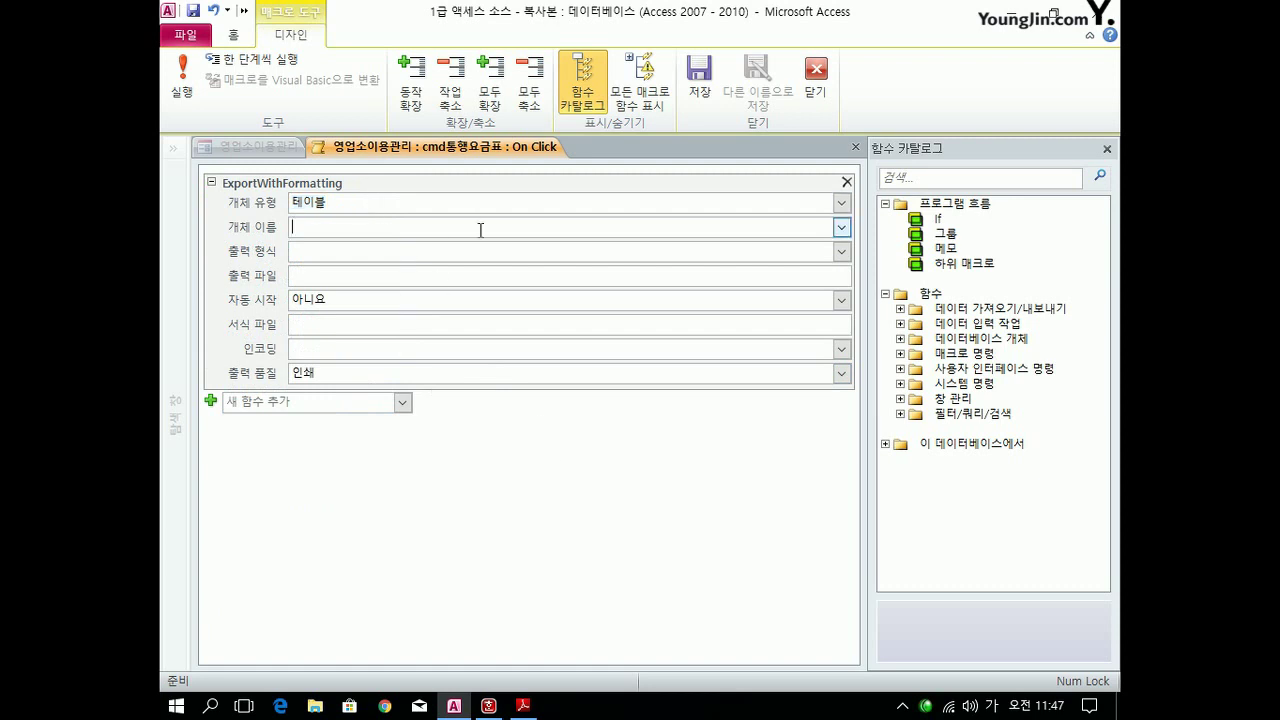
{"action": "left_click", "coordinate": [841, 228]}
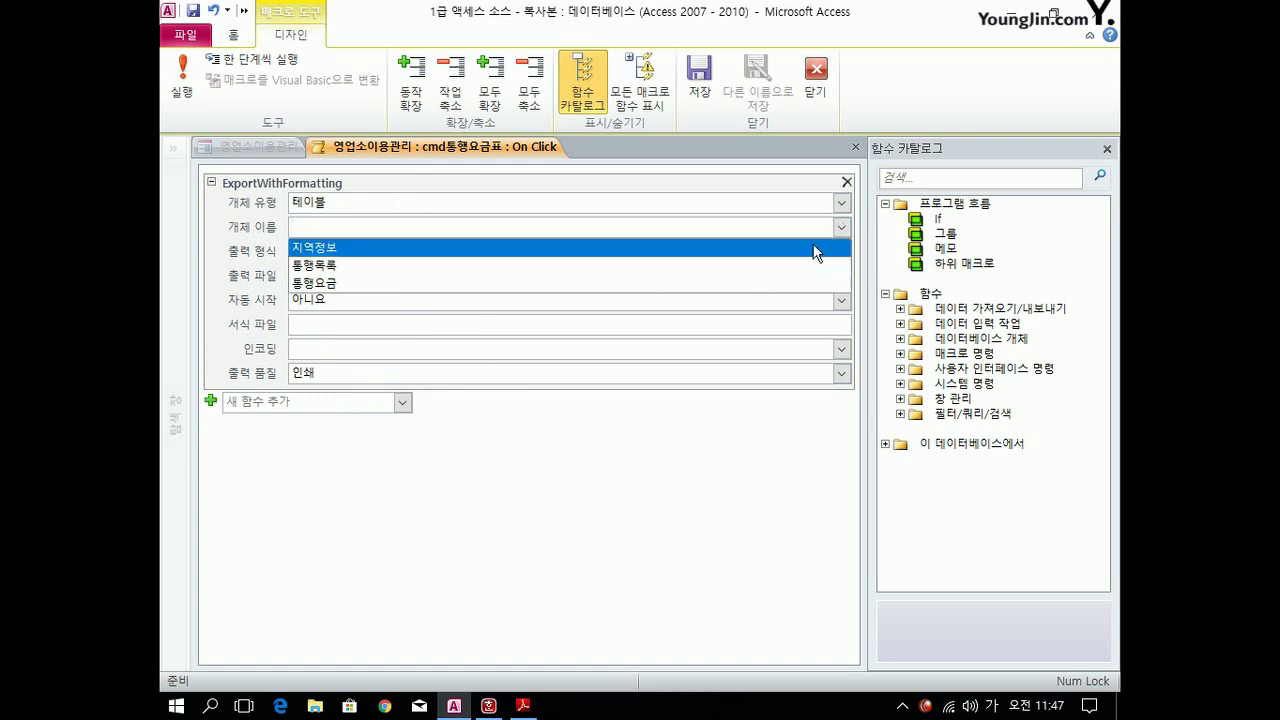
{"action": "left_click", "coordinate": [771, 285]}
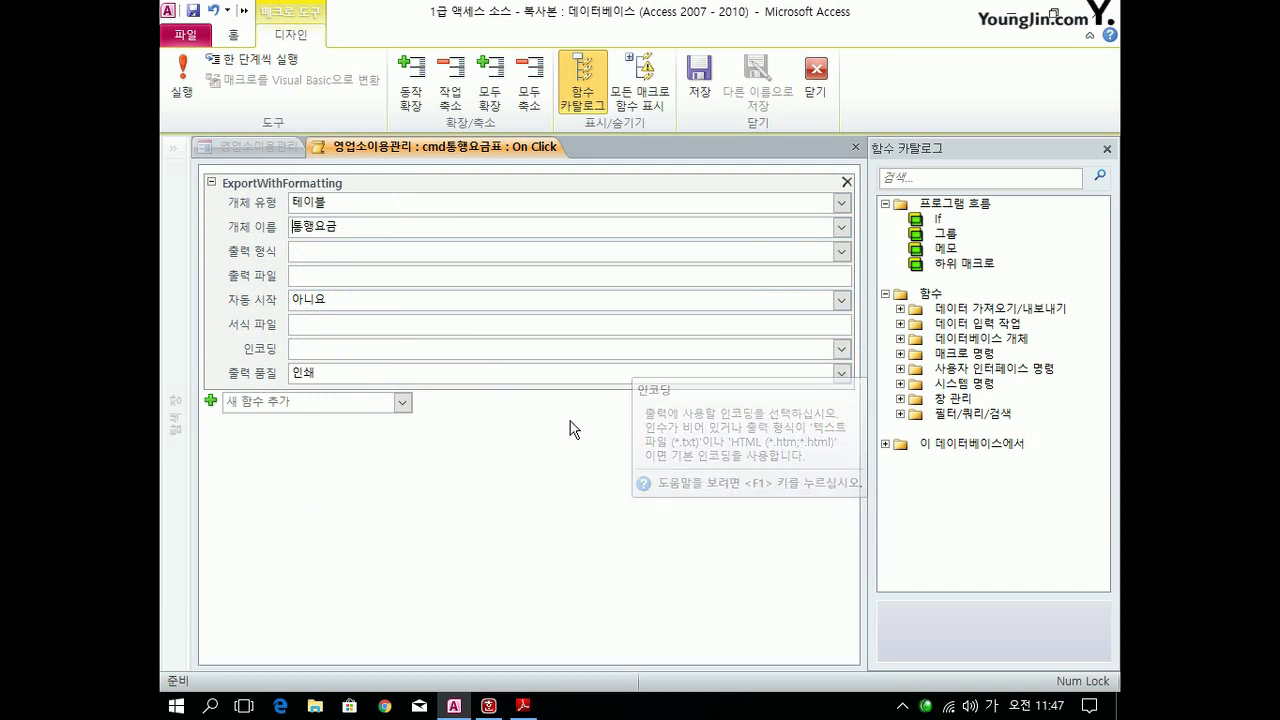
{"action": "left_click", "coordinate": [537, 251]}
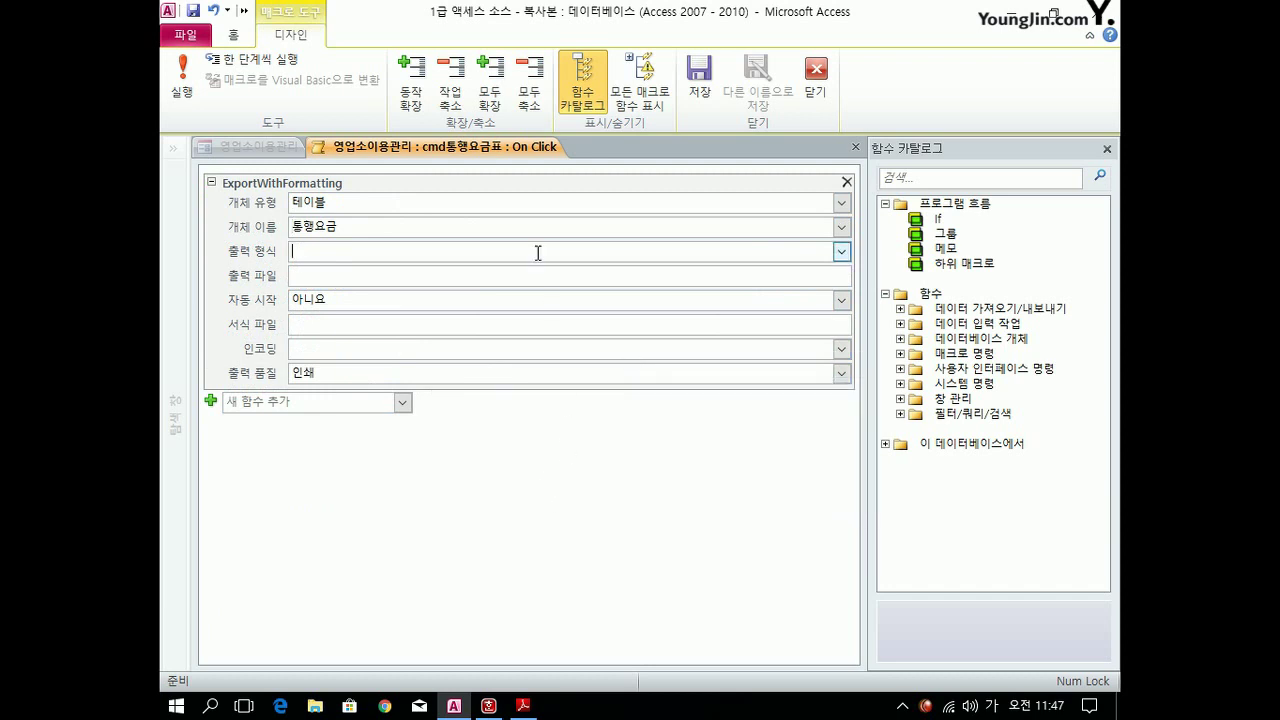
{"action": "left_click", "coordinate": [841, 251]}
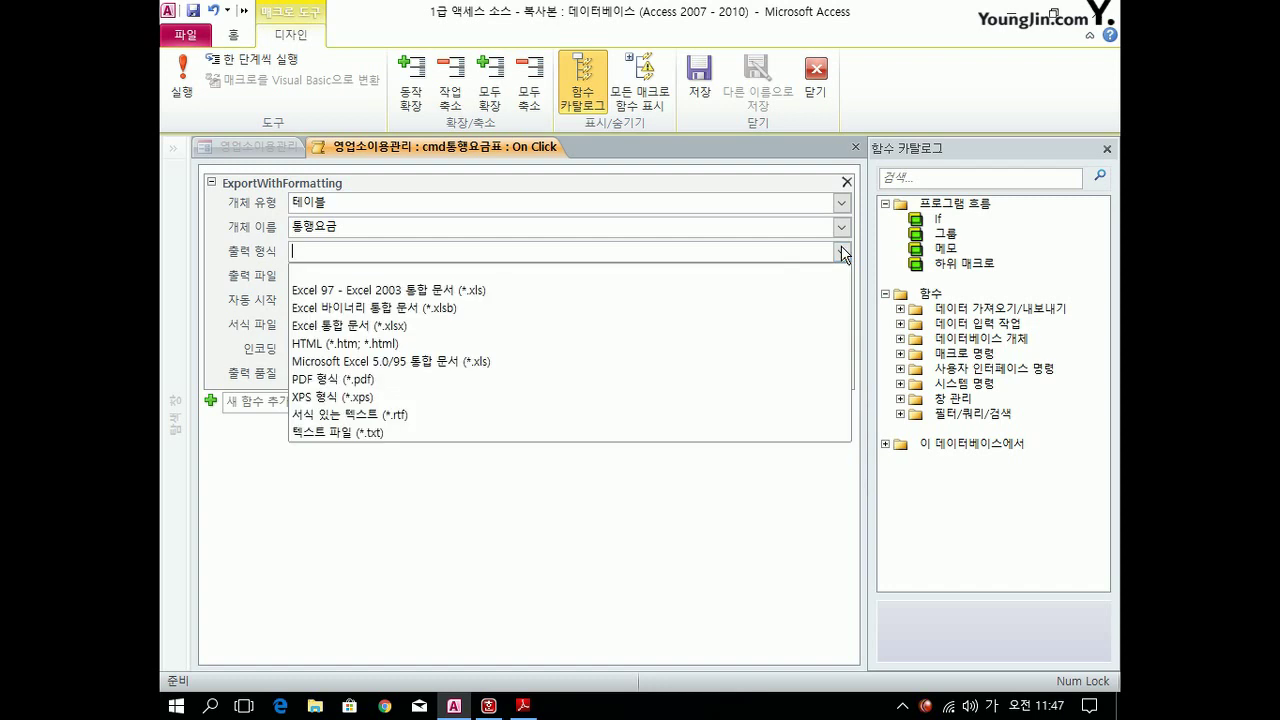
{"action": "left_click", "coordinate": [709, 325]}
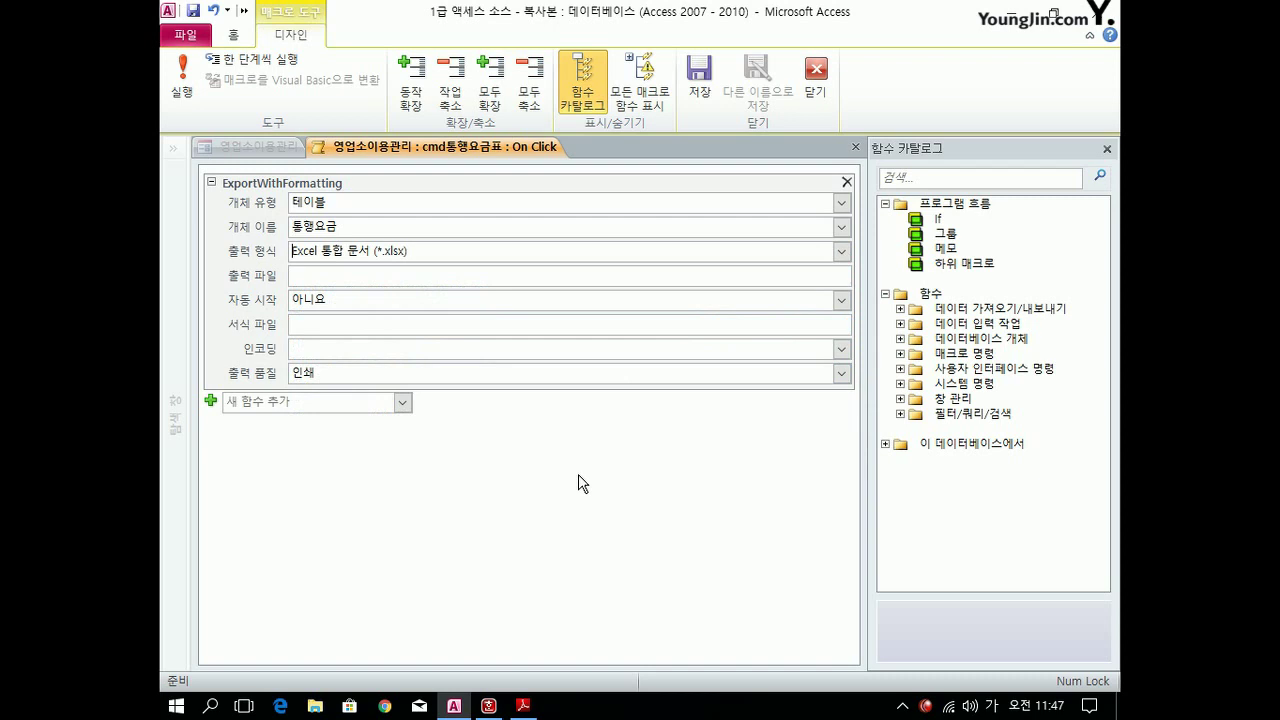
Set the export's output file to C:\2019컴활1급\데이터베이스.
{"action": "left_click", "coordinate": [334, 277]}
{"action": "type", "text": "ㅊ"}
{"action": "key", "text": "BackSpace"}
{"action": "key", "text": "Hangul"}
{"action": "type", "text": "C"}
{"action": "type", "text": ":\\2019"}
{"action": "key", "text": "Hangul"}
{"action": "type", "text": "컴활1ㅡ\\epdl"}
{"action": "key", "text": "BackSpace"}
{"action": "key", "text": "Hangul"}
{"action": "type", "text": "데이베"}
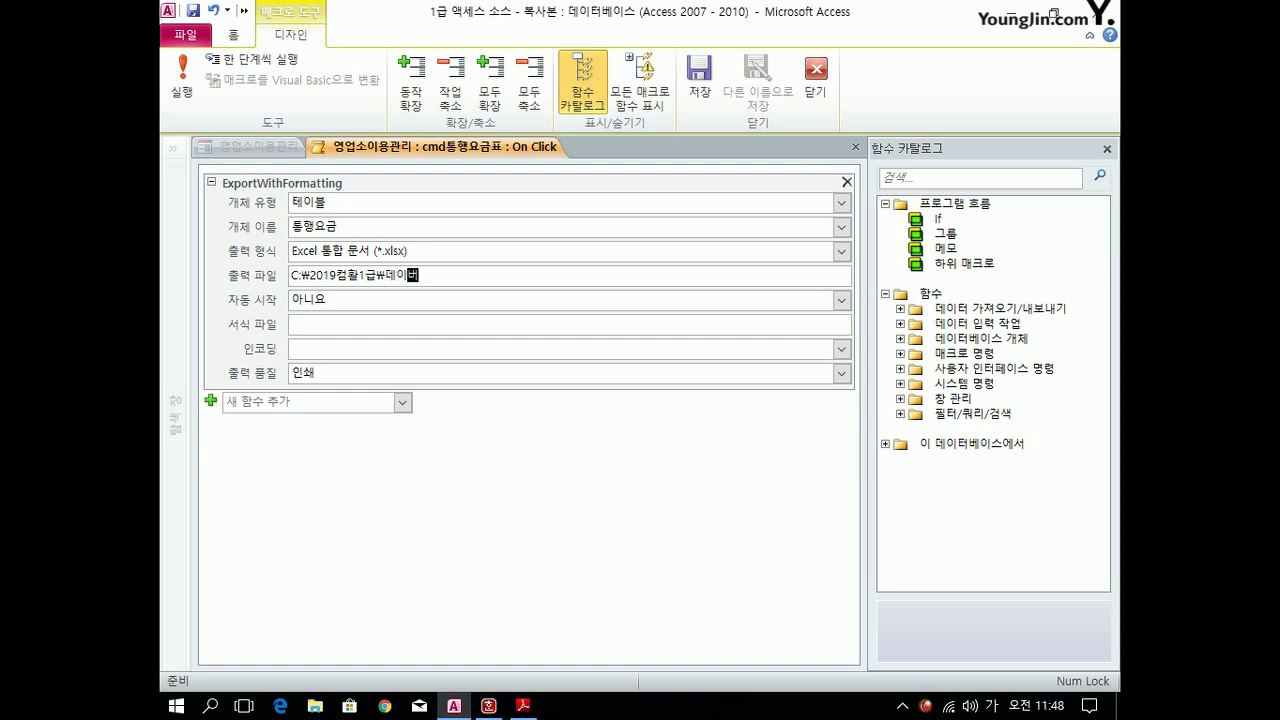
{"action": "type", "text": "베이스"}
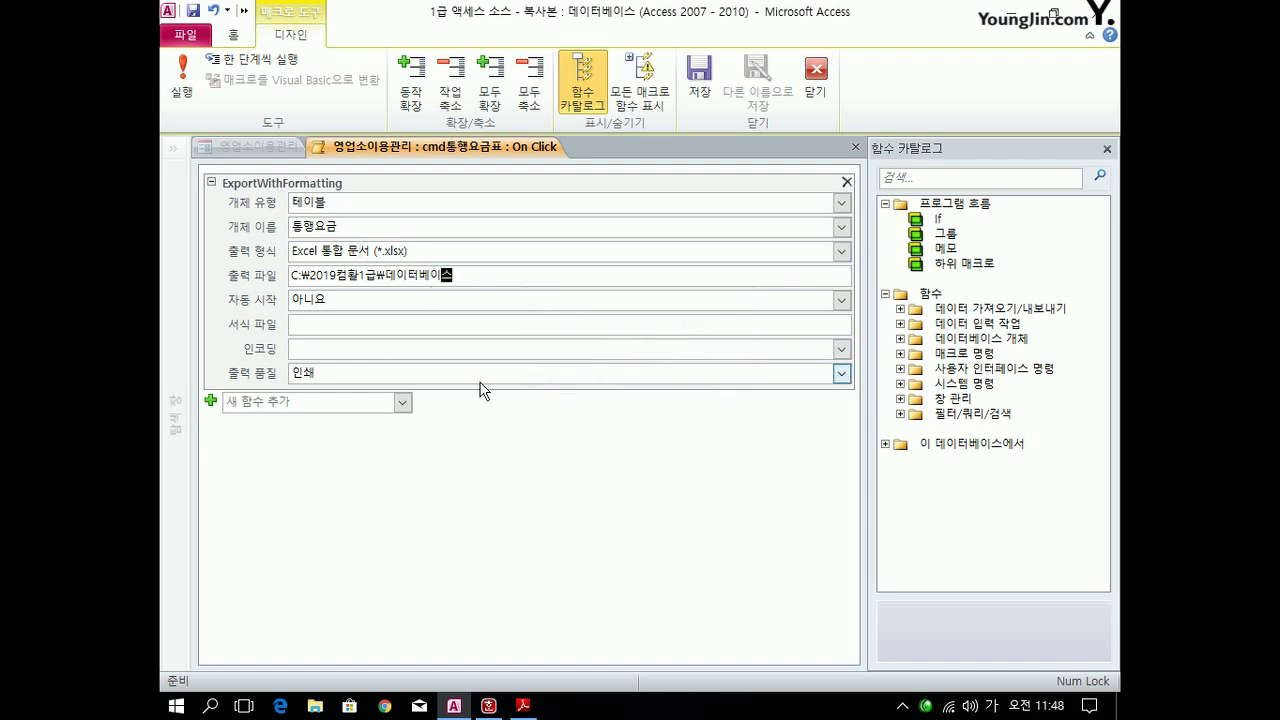
Set the export action's 자동 시작 option to 예.
{"action": "left_click", "coordinate": [417, 300]}
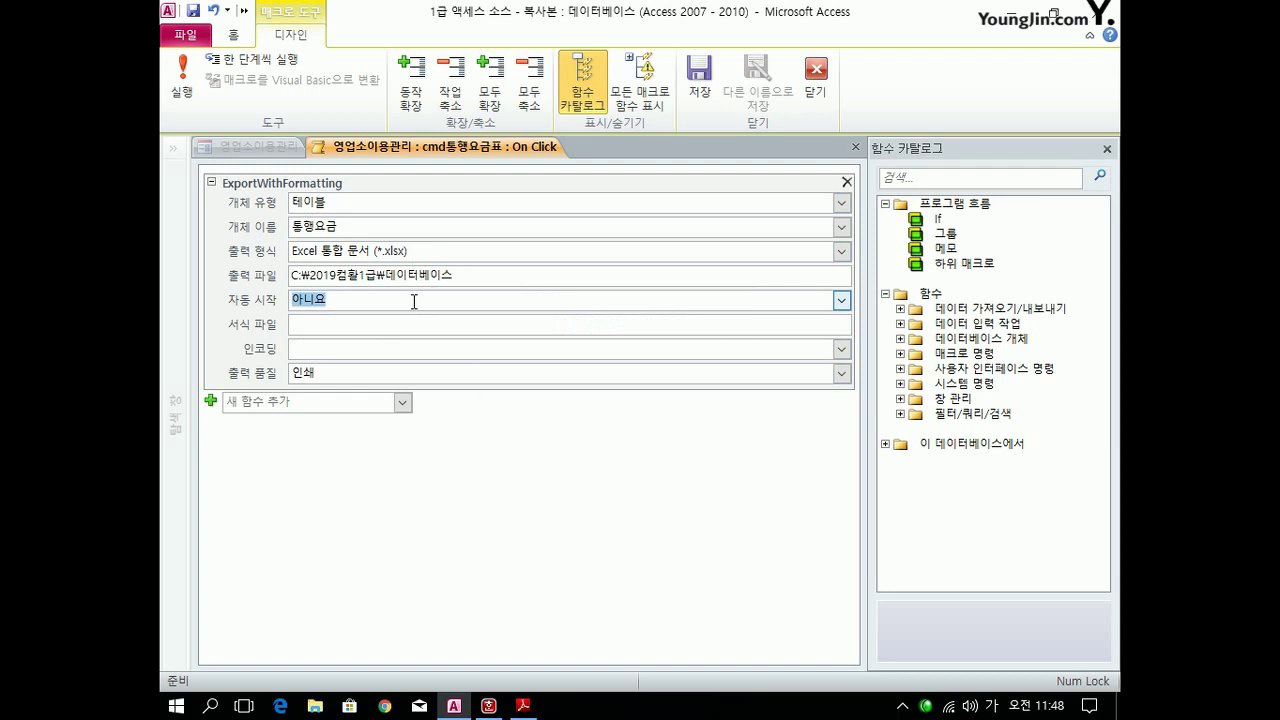
{"action": "left_click", "coordinate": [841, 300]}
{"action": "left_click", "coordinate": [805, 317]}
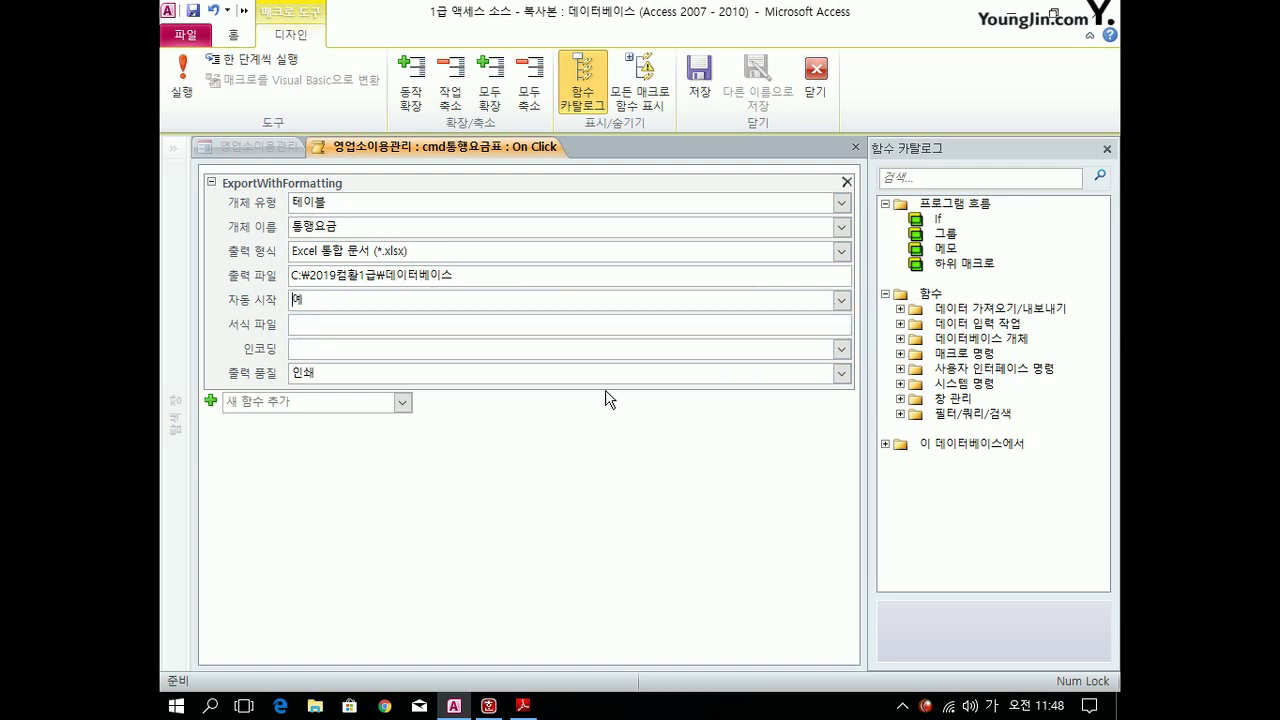
Close the macro and the form 영업소이용관리, saving the changes to both.
{"action": "left_click", "coordinate": [855, 148]}
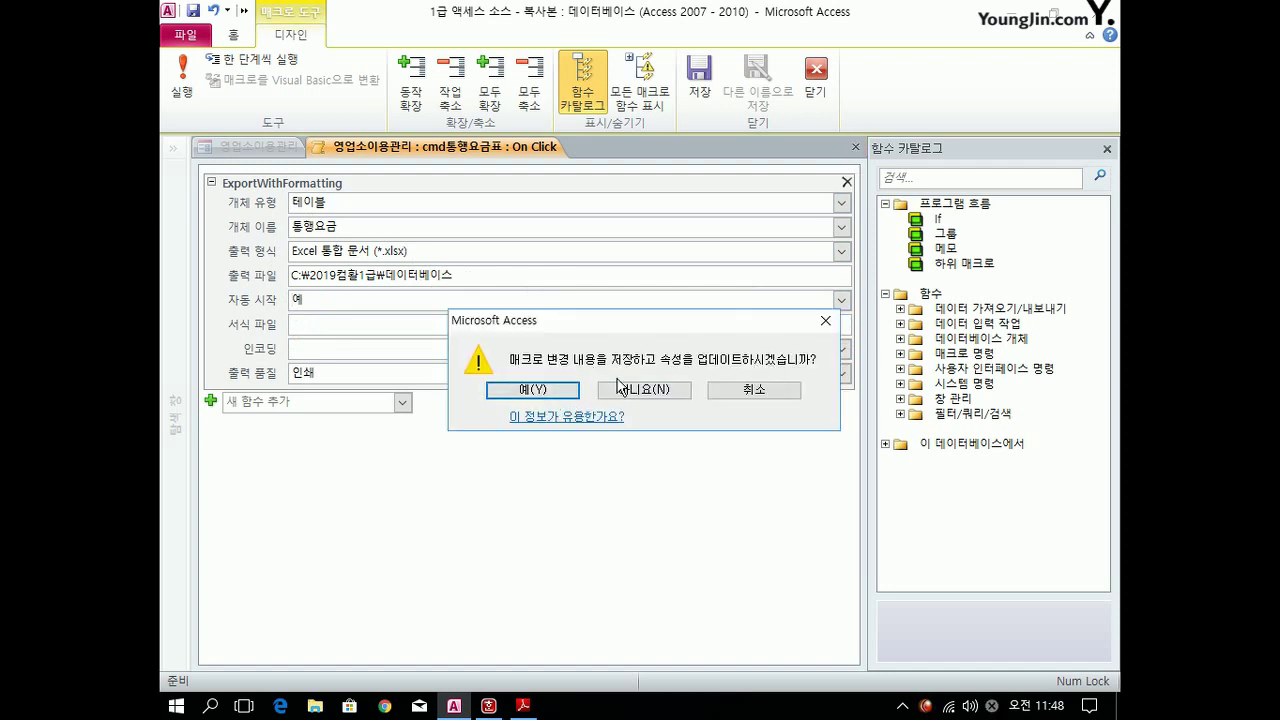
{"action": "left_click", "coordinate": [533, 390]}
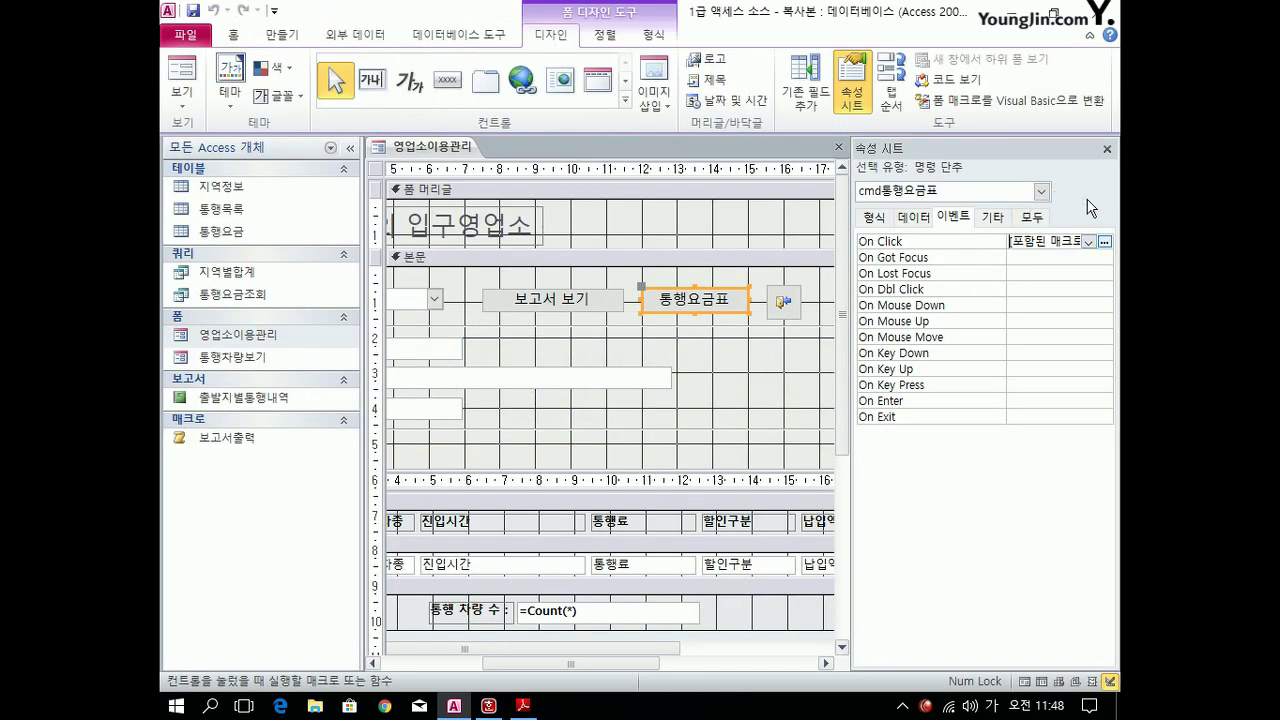
{"action": "left_click", "coordinate": [839, 146]}
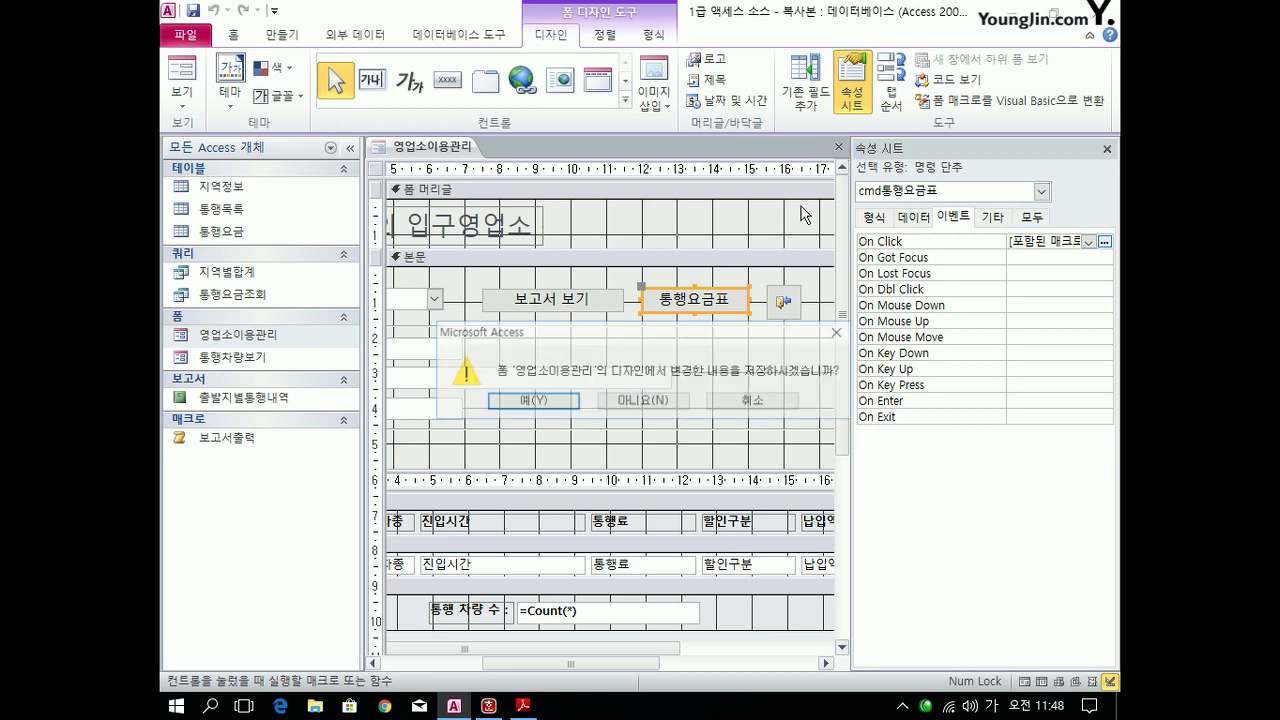
{"action": "left_click", "coordinate": [555, 401]}
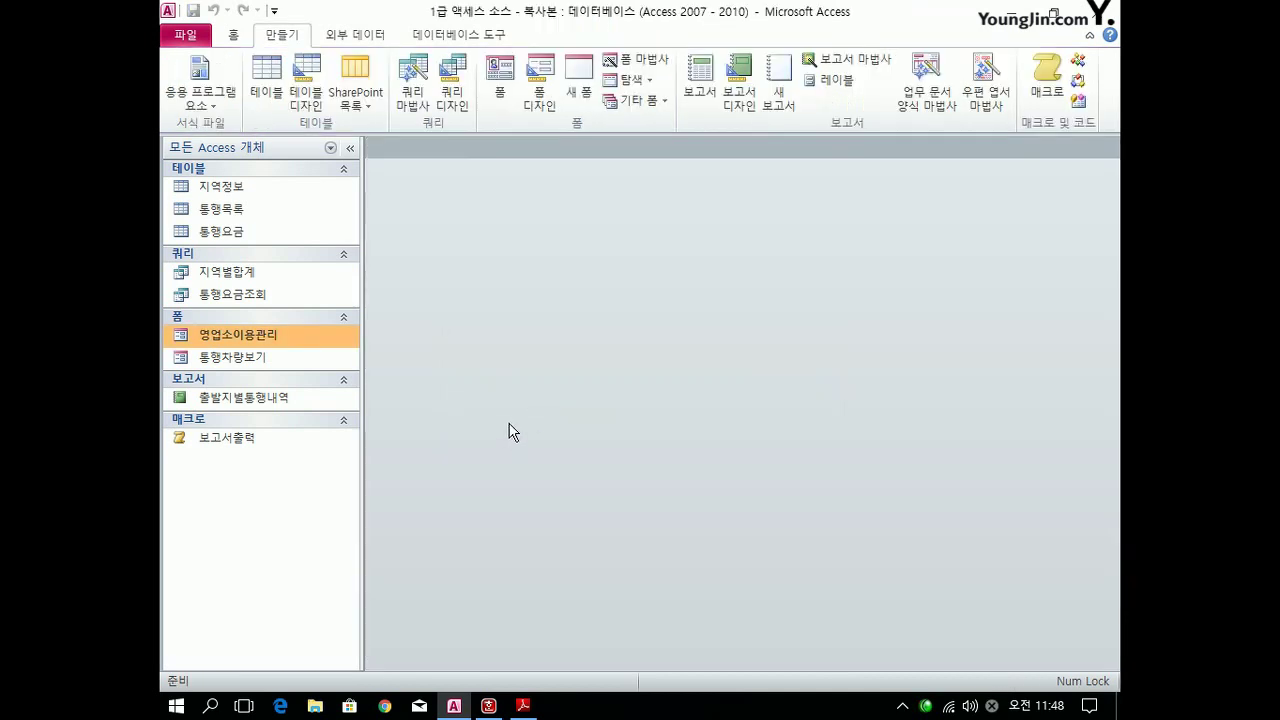